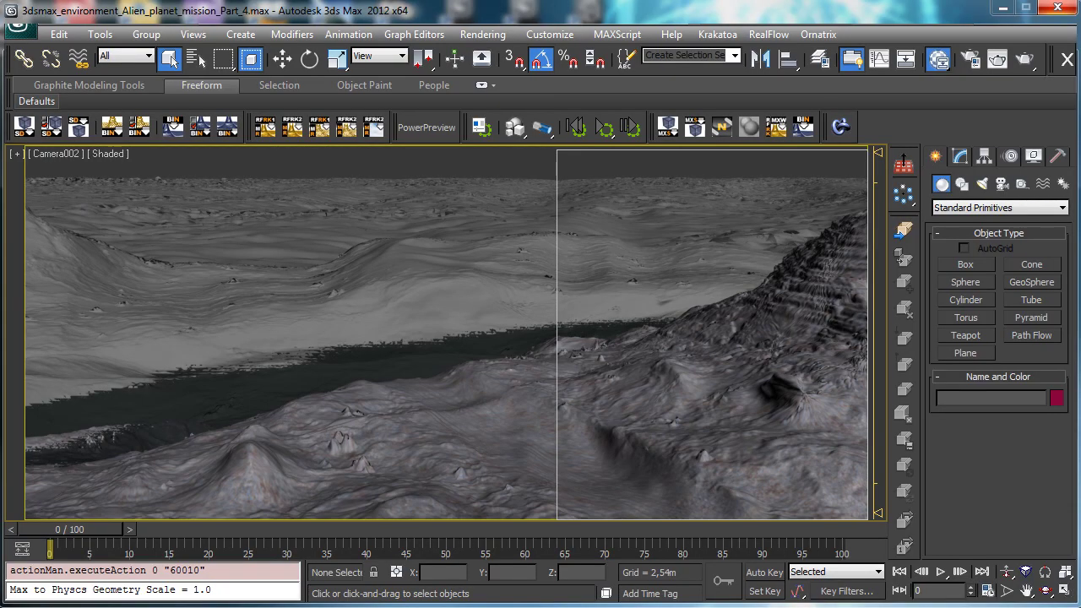
# Step: Open the material editor in compact mode and reset all its sample slots
pyautogui.press('m')
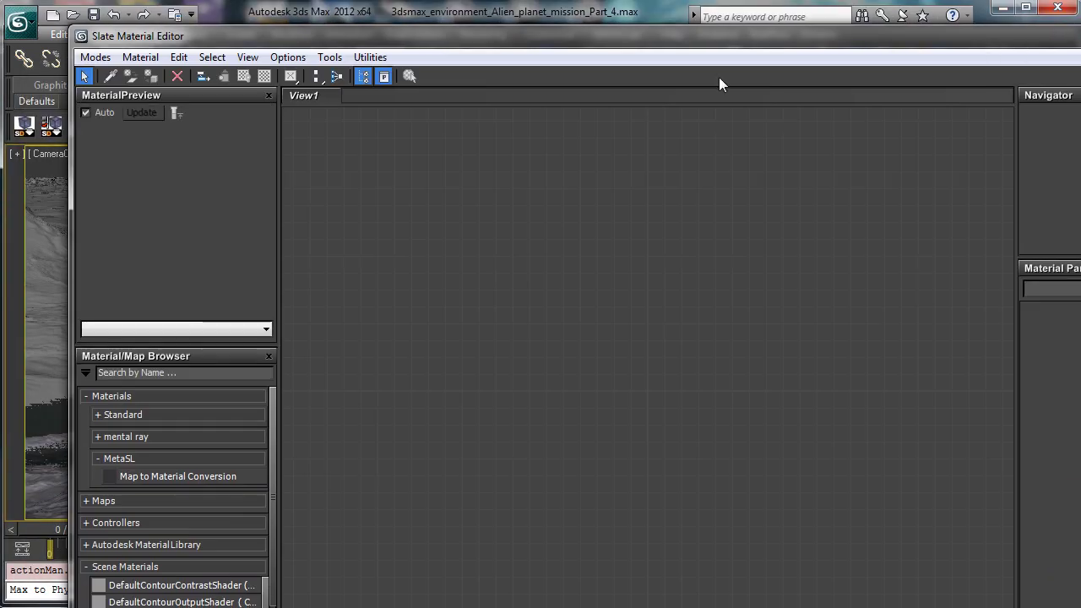
pyautogui.click(94, 57)
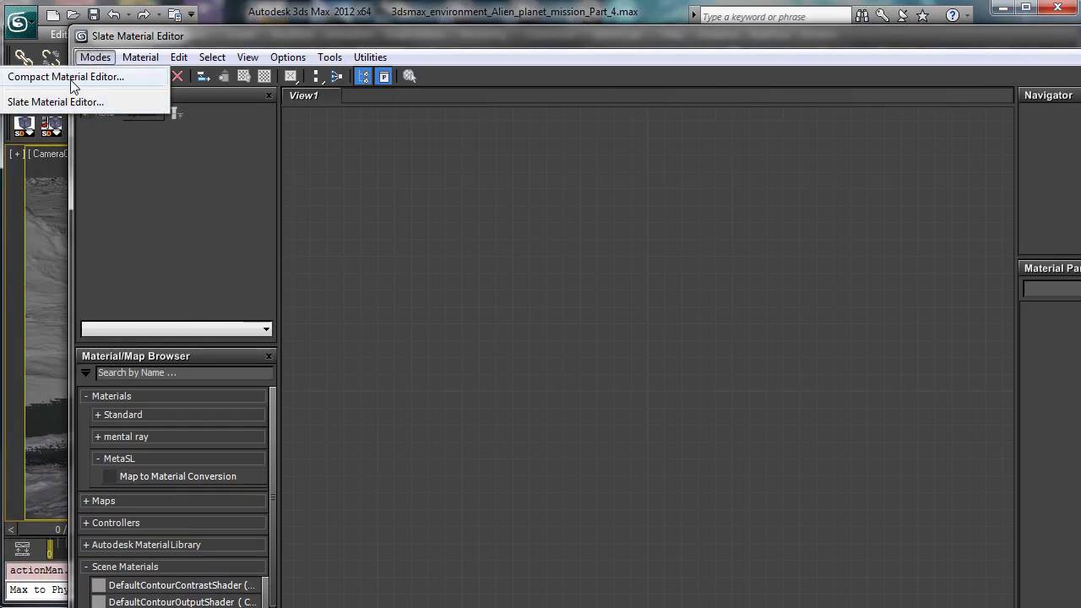
pyautogui.click(68, 77)
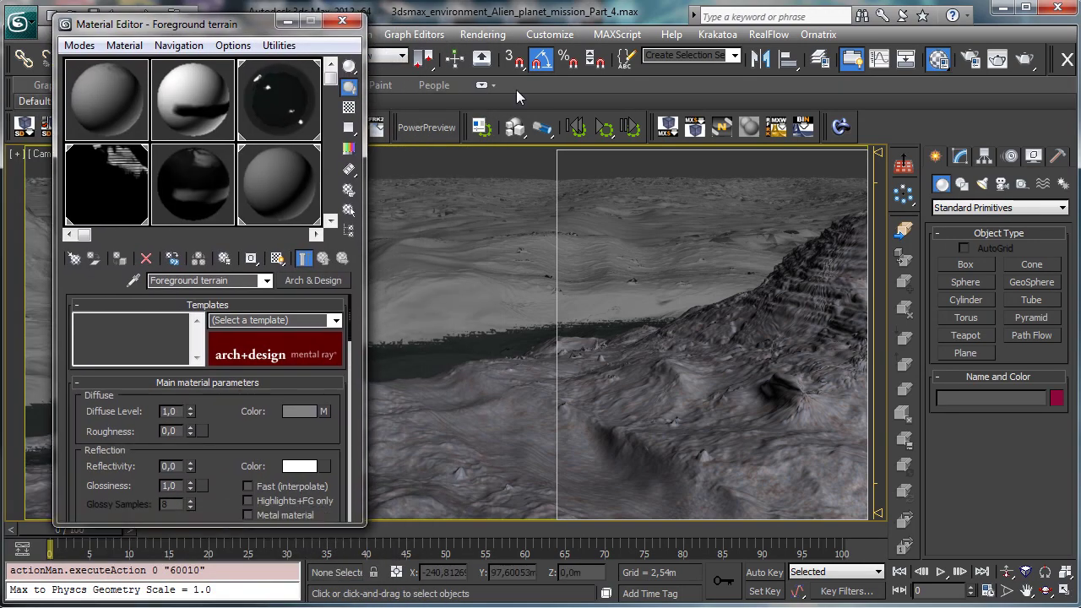
pyautogui.click(279, 45)
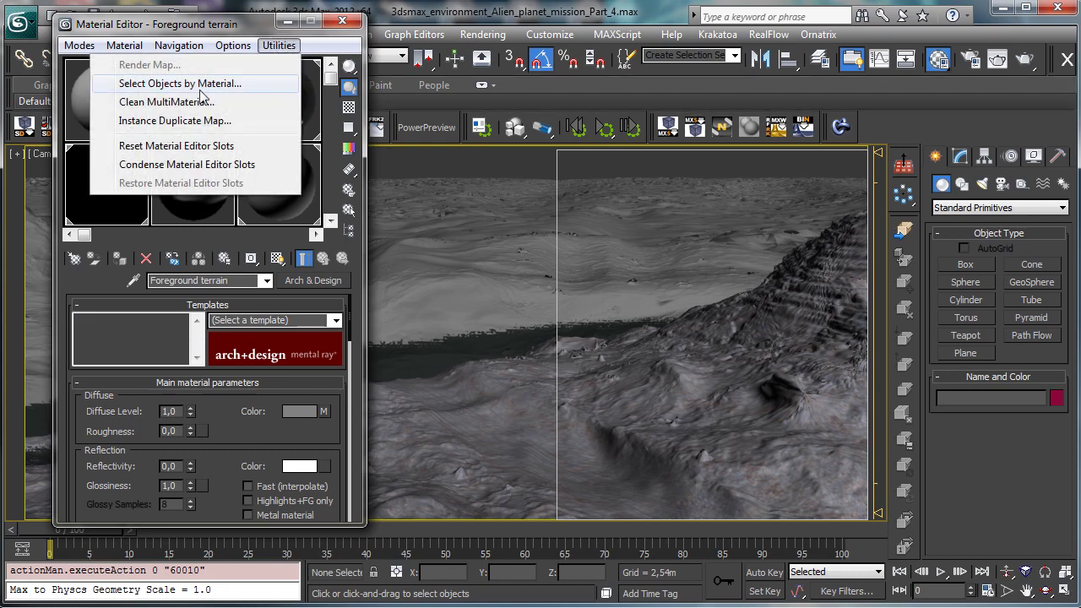
pyautogui.click(232, 146)
# Step: Sample the foreground terrain's material from the scene into the first slot and copy it to the second slot
pyautogui.click(96, 111)
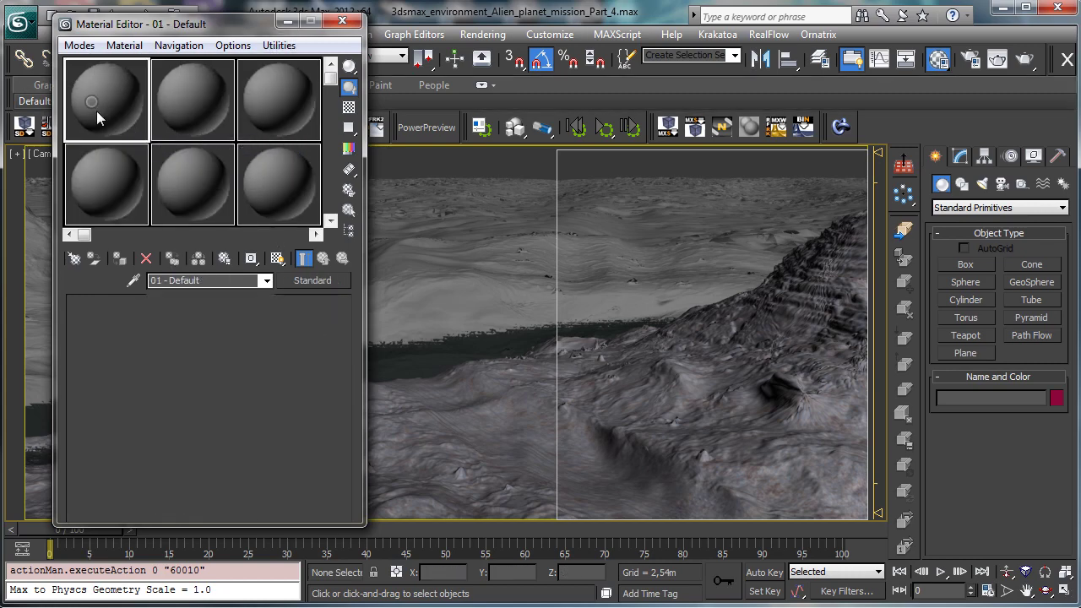
pyautogui.click(133, 282)
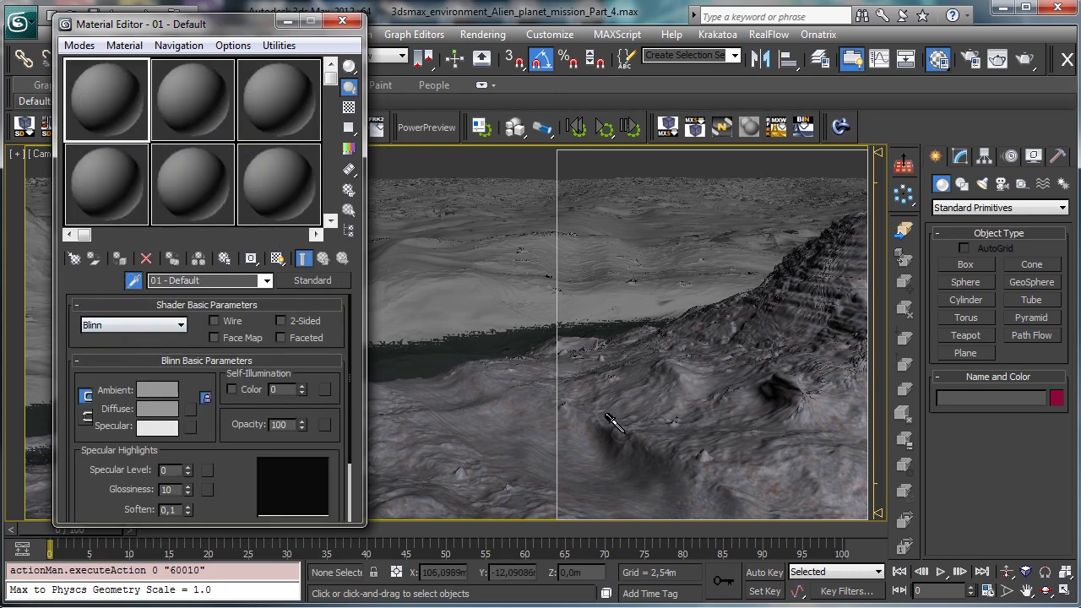
pyautogui.click(608, 417)
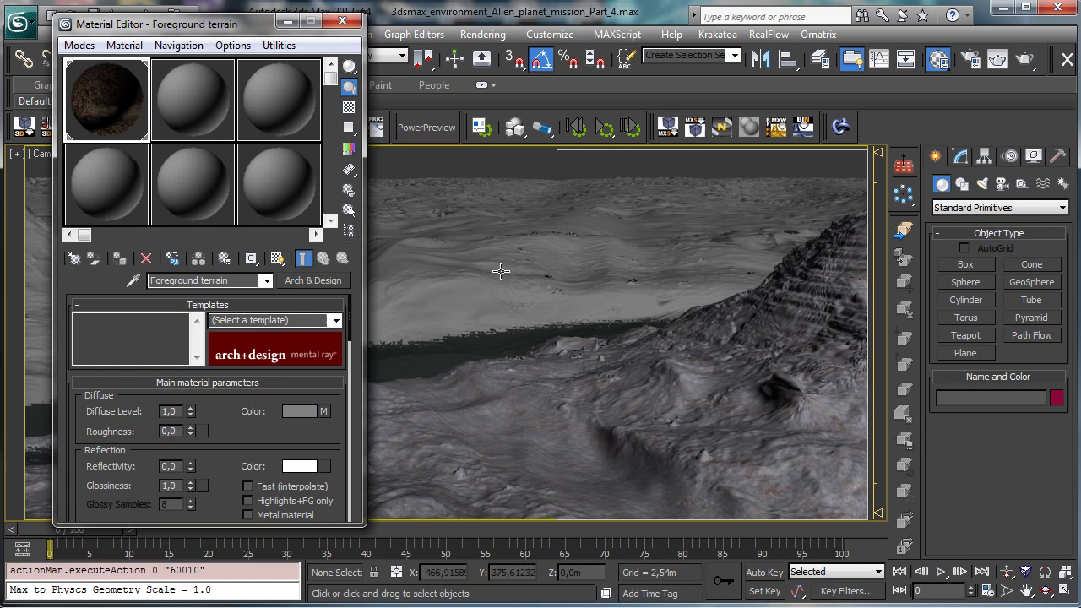
pyautogui.moveTo(102, 115); pyautogui.dragTo(229, 123)
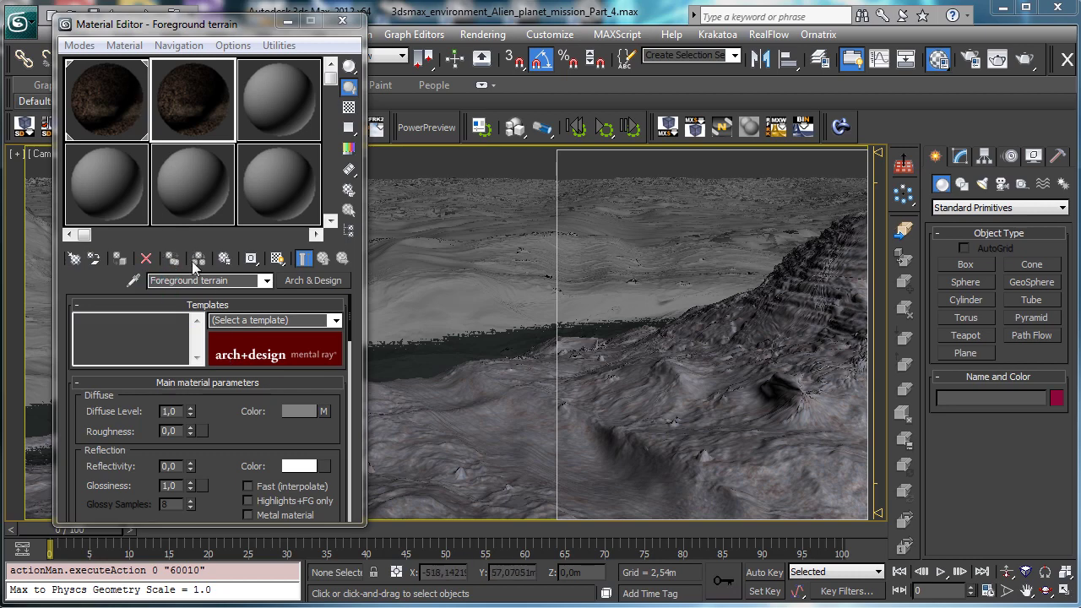
# Step: Rename the copied material Background terrain and assign it to the distant terrain plane
pyautogui.moveTo(171, 280); pyautogui.dragTo(74, 260)
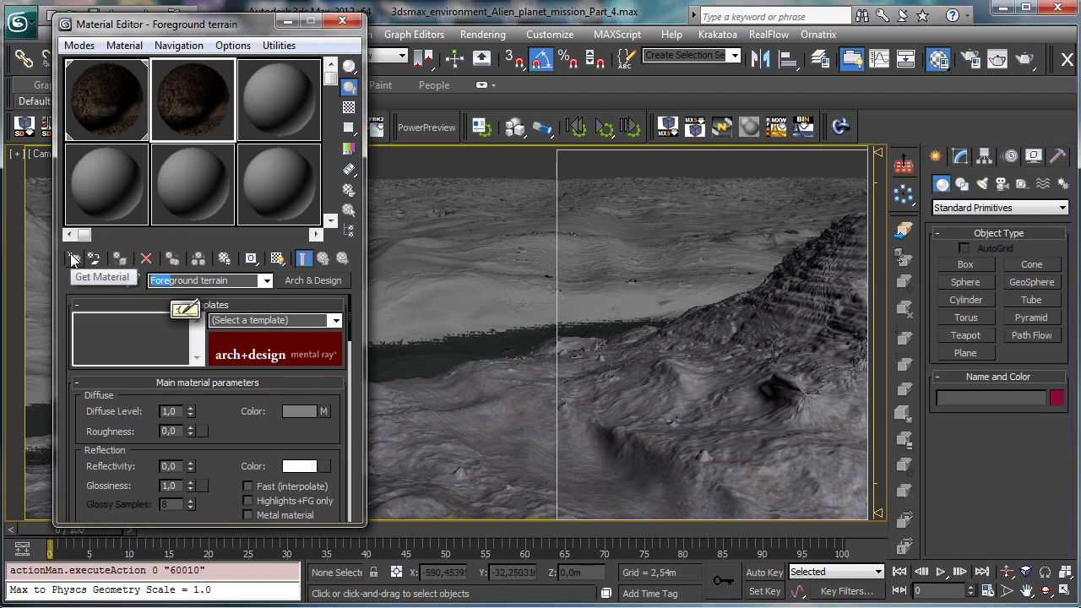
pyautogui.write('Bacj')
pyautogui.press('BackSpace')
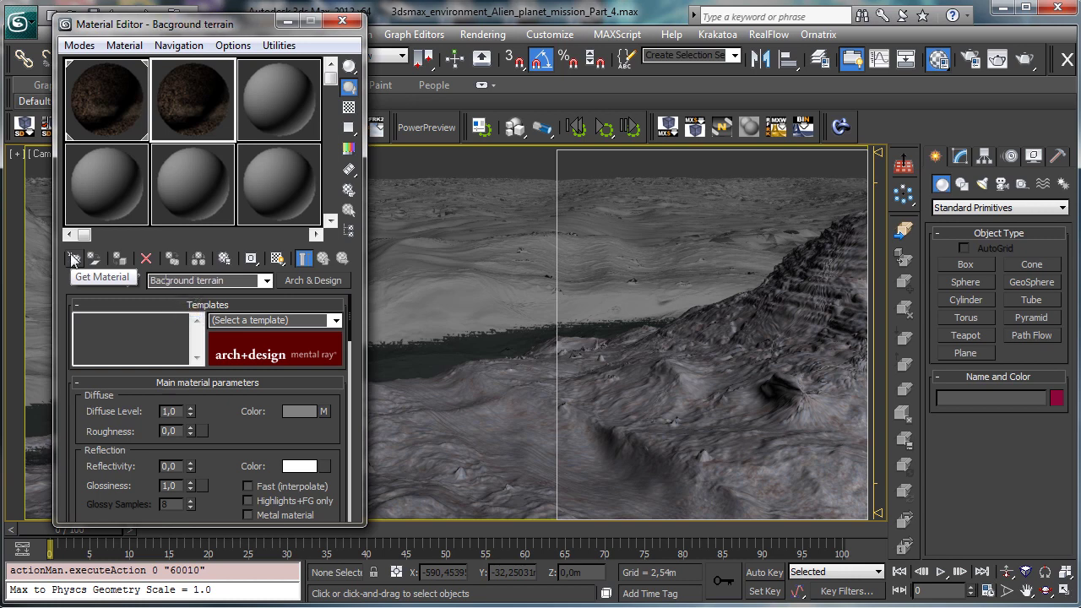
pyautogui.write('k')
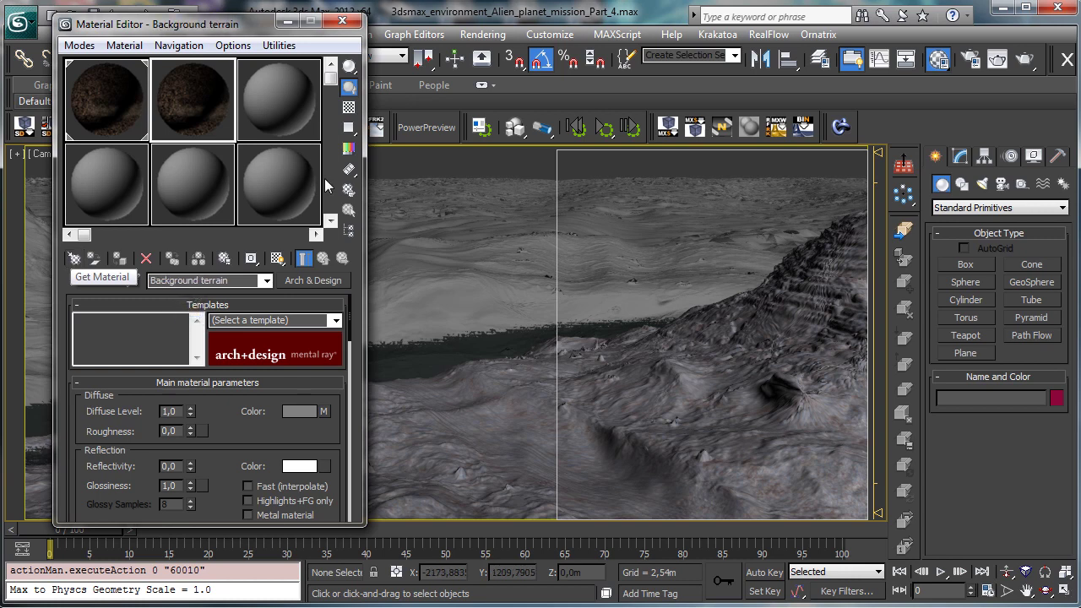
pyautogui.click(491, 255)
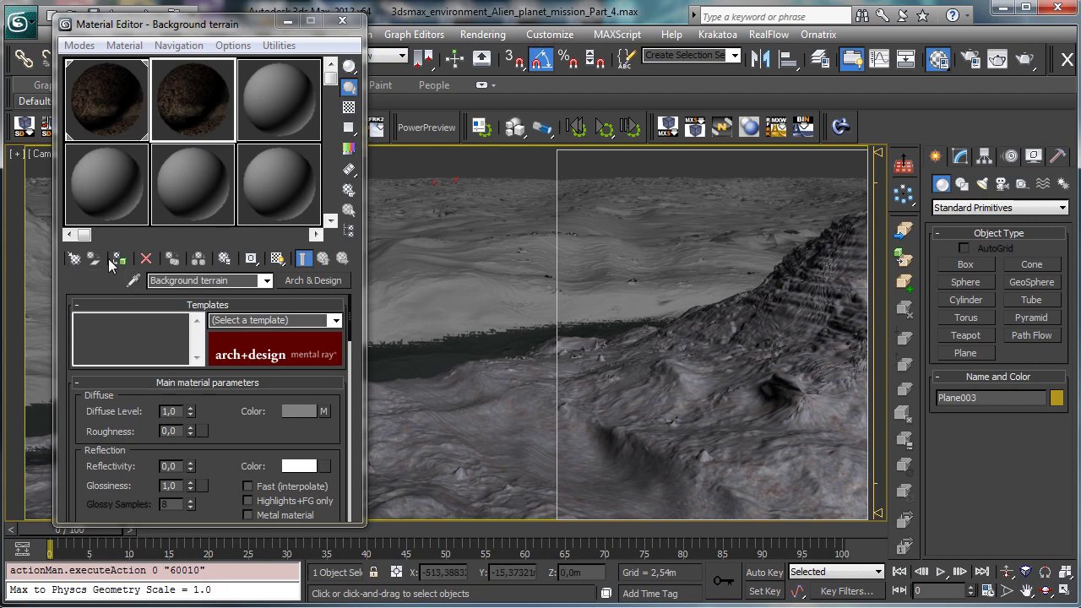
pyautogui.click(119, 258)
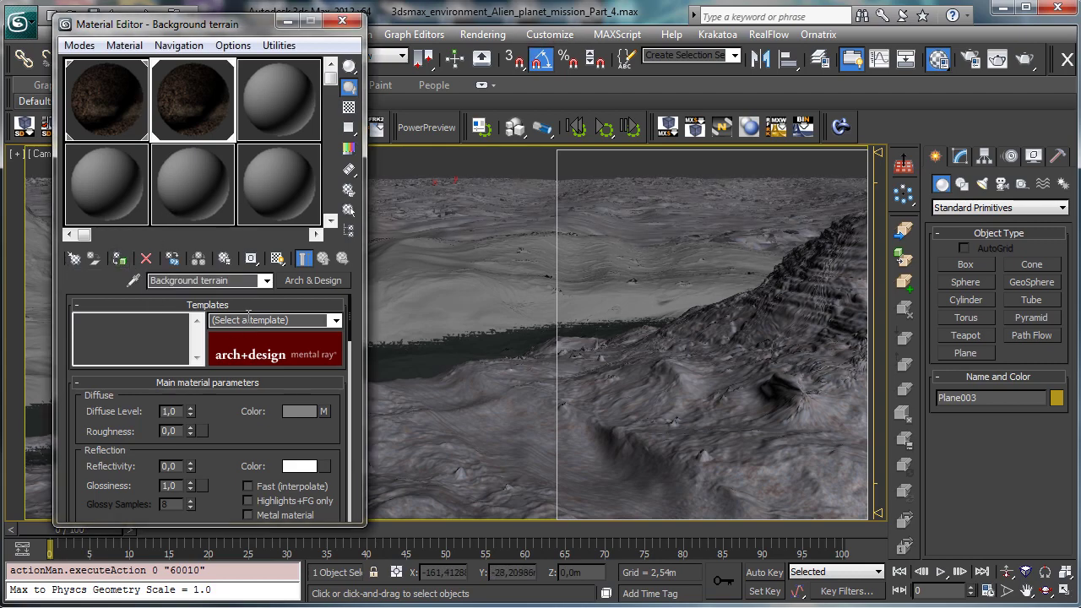
# Step: Show the Background terrain's diffuse composite map in an enlarged material editor and switch off the visibility of Layer 4
pyautogui.click(326, 411)
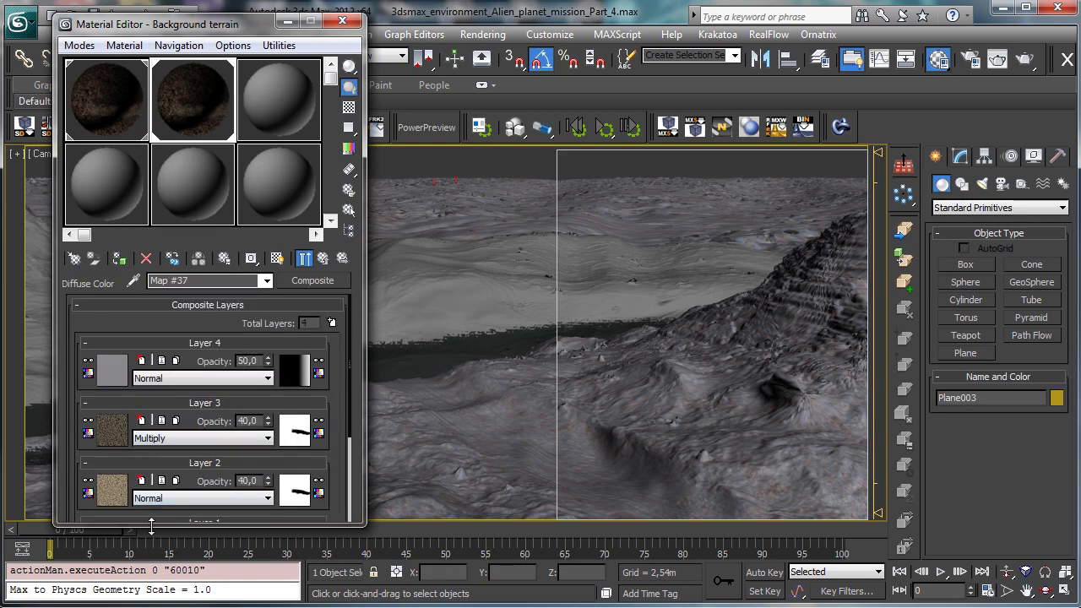
pyautogui.moveTo(151, 522); pyautogui.dragTo(151, 579)
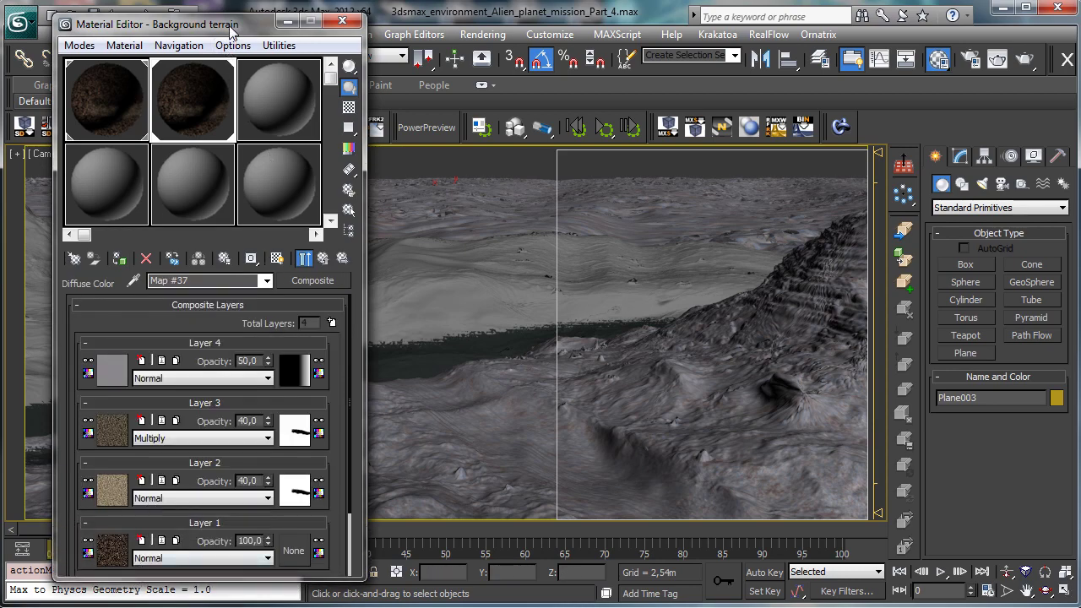
pyautogui.moveTo(229, 30); pyautogui.dragTo(200, 21)
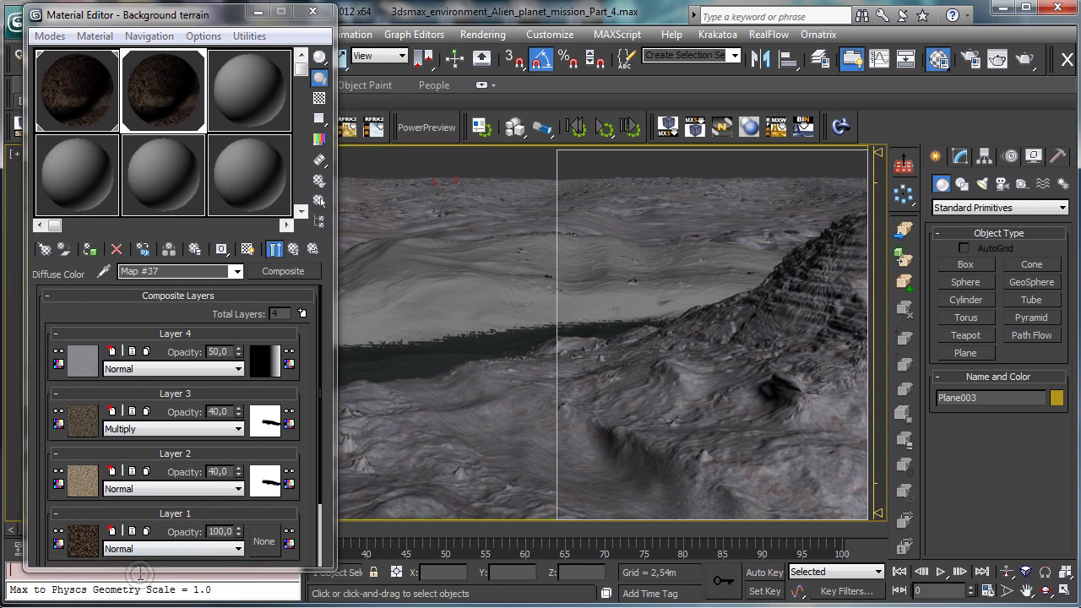
pyautogui.moveTo(139, 571); pyautogui.dragTo(136, 582)
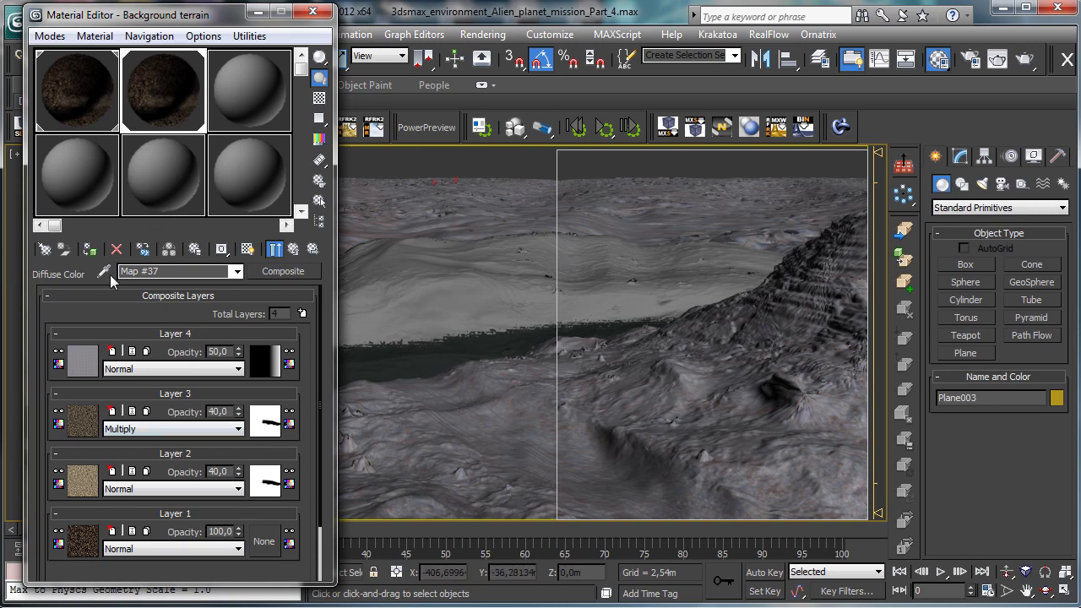
pyautogui.click(57, 352)
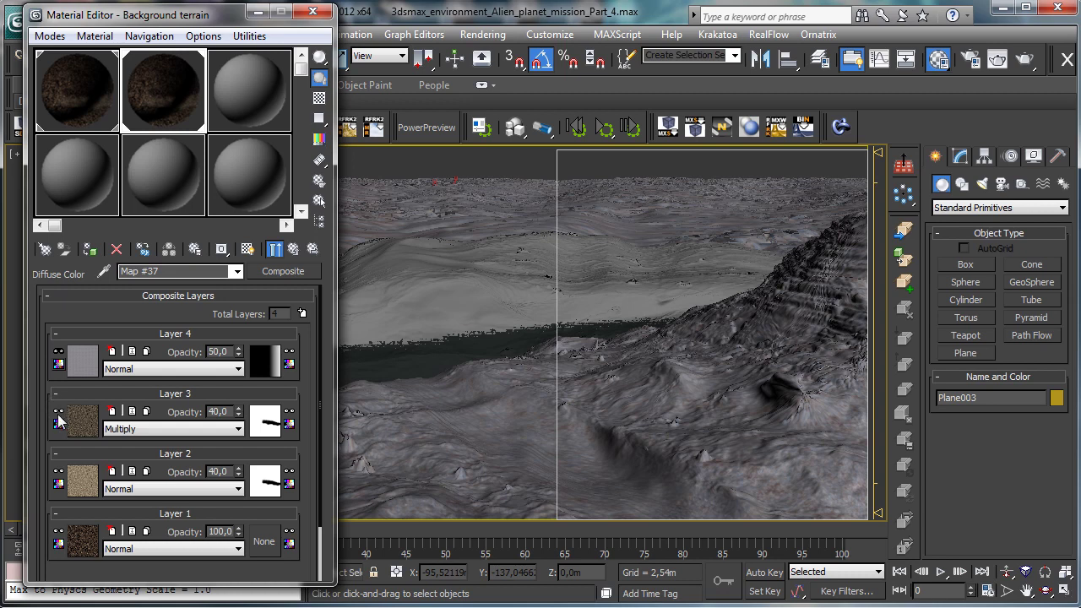
# Step: Delete the two masked 40-opacity layers, Layer 3 and Layer 2, from the diffuse composite map
pyautogui.click(59, 413)
pyautogui.click(111, 411)
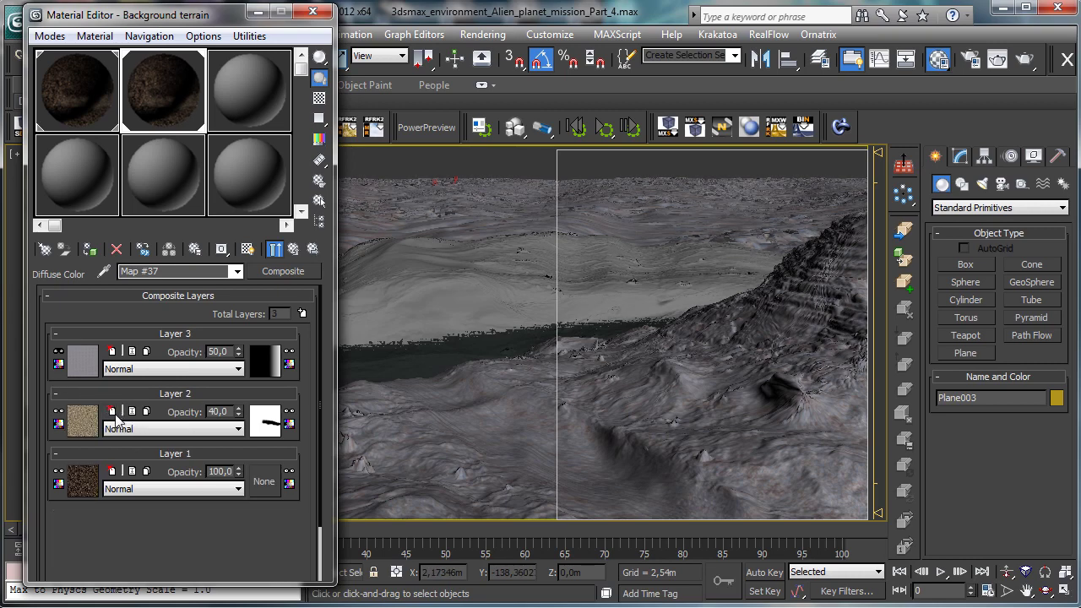
pyautogui.click(110, 413)
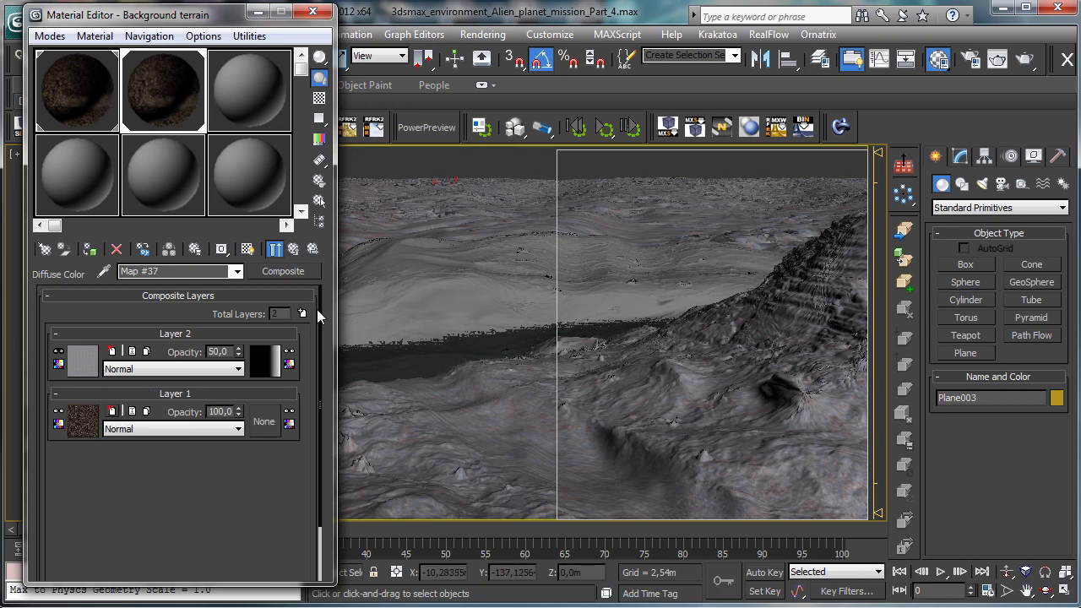
# Step: Delete the two masked upper layers from the Background terrain's bump composite map, keeping only the base layer, and return to the material
pyautogui.click(293, 250)
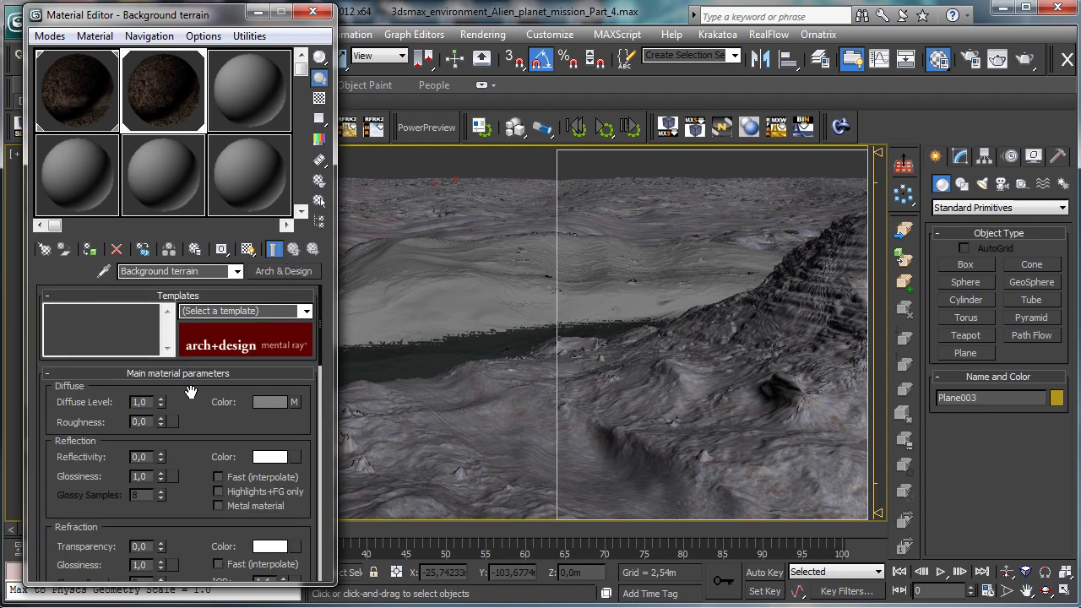
pyautogui.scroll(-3, 242, 306)
pyautogui.scroll(-5, 242, 307)
pyautogui.scroll(-5, 244, 278)
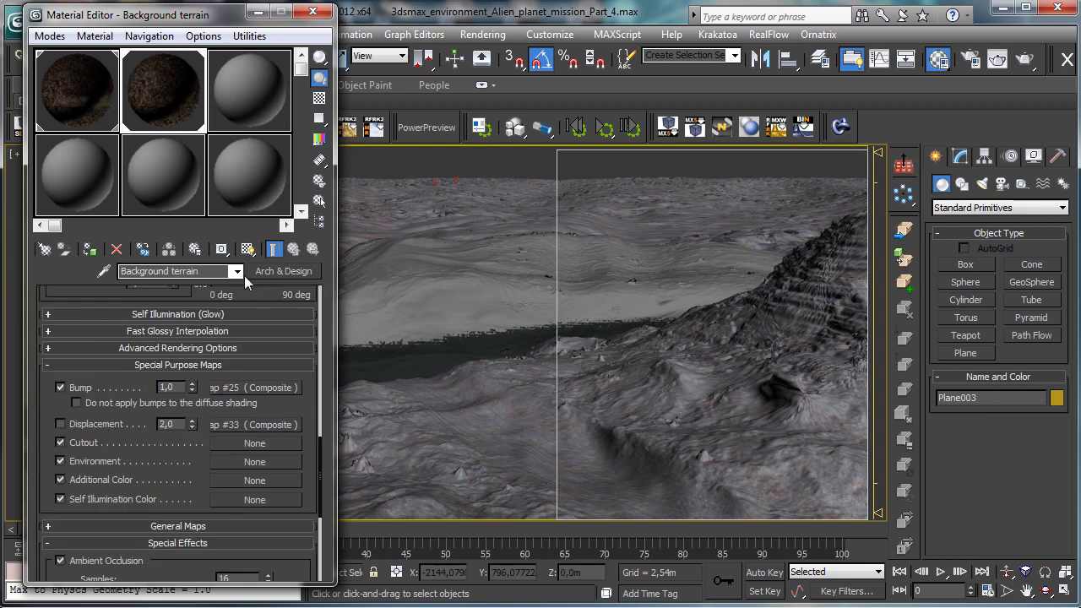
pyautogui.click(263, 386)
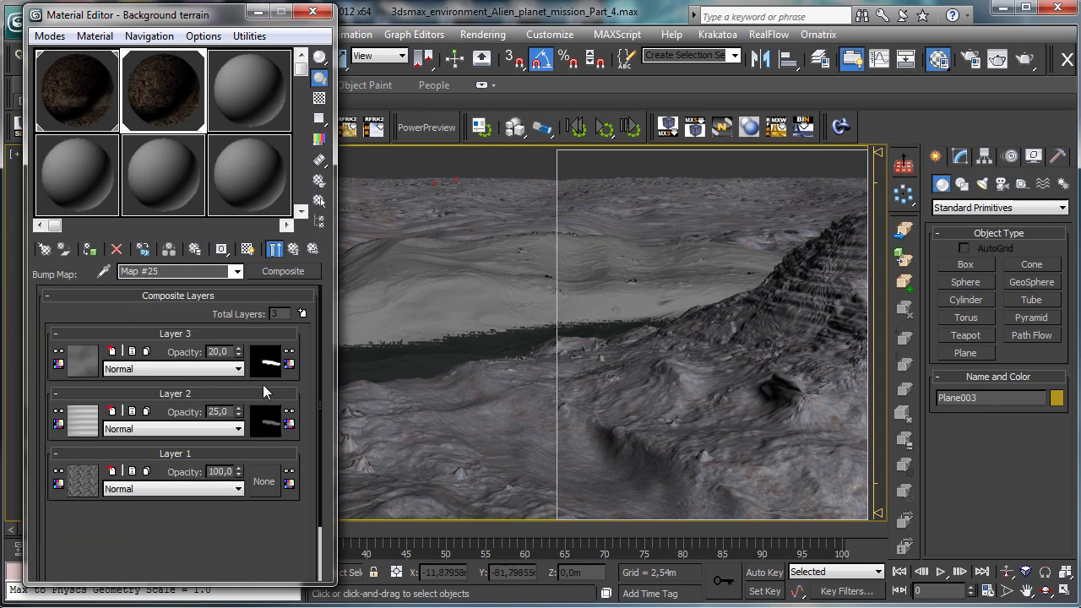
pyautogui.click(112, 351)
pyautogui.click(111, 352)
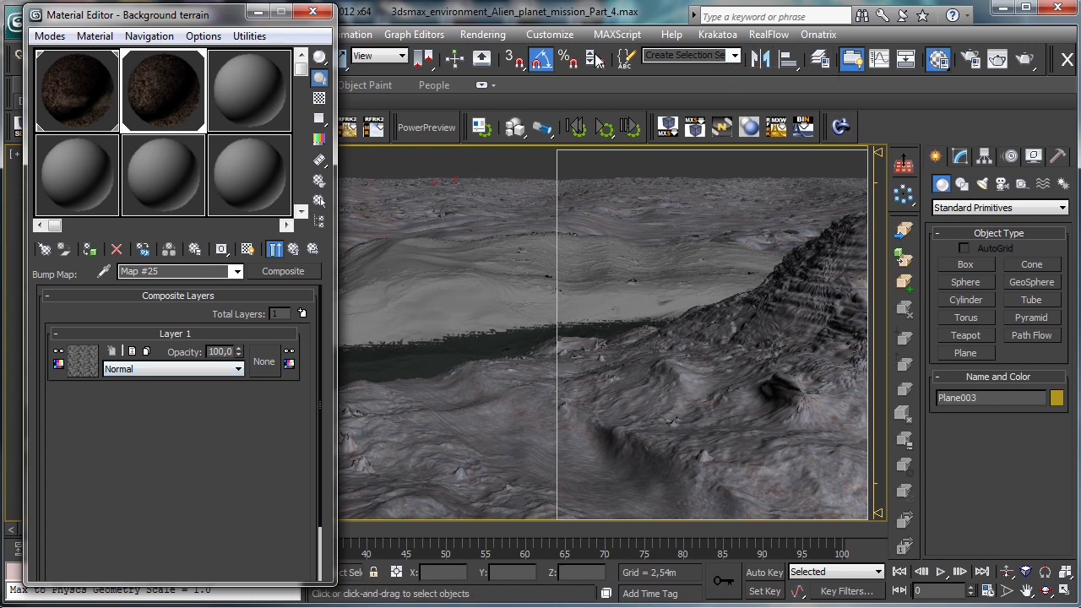
pyautogui.click(293, 249)
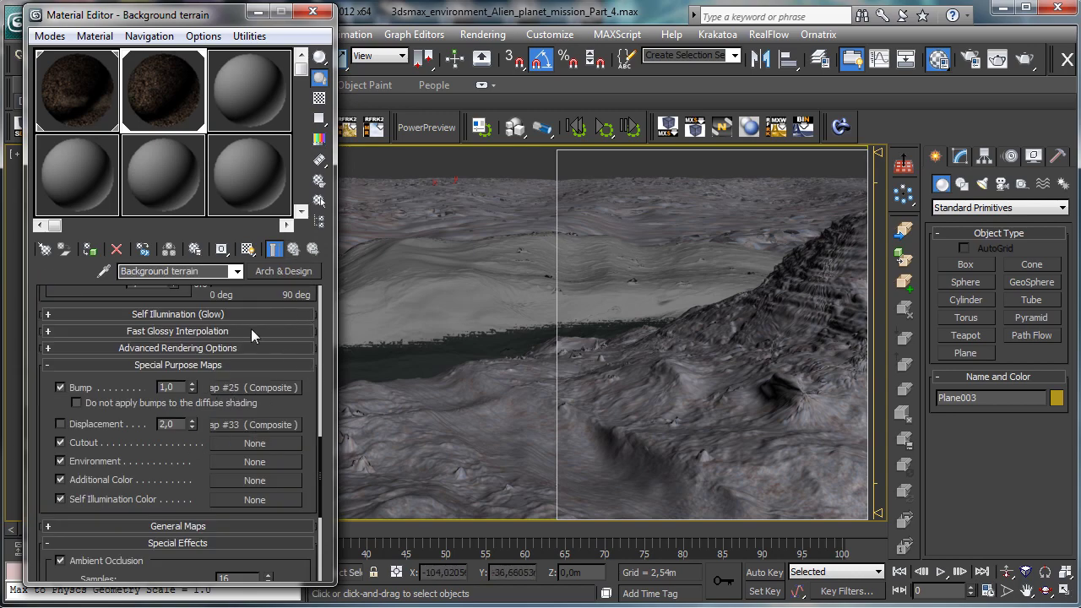
# Step: Inspect the base layer's source map in the Background terrain's diffuse composite
pyautogui.scroll(10, 236, 301)
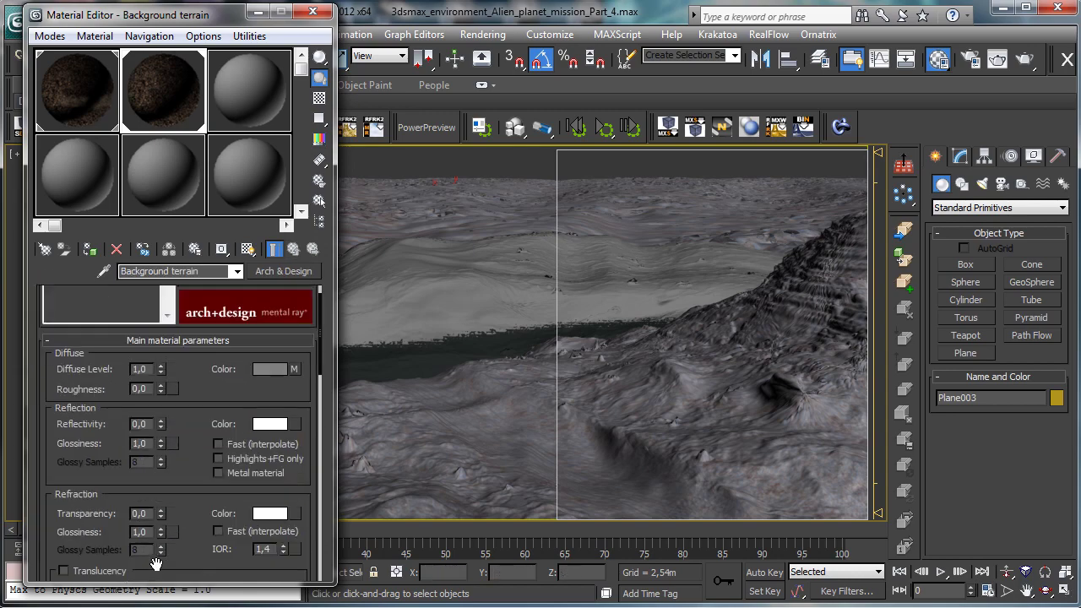
pyautogui.click(301, 402)
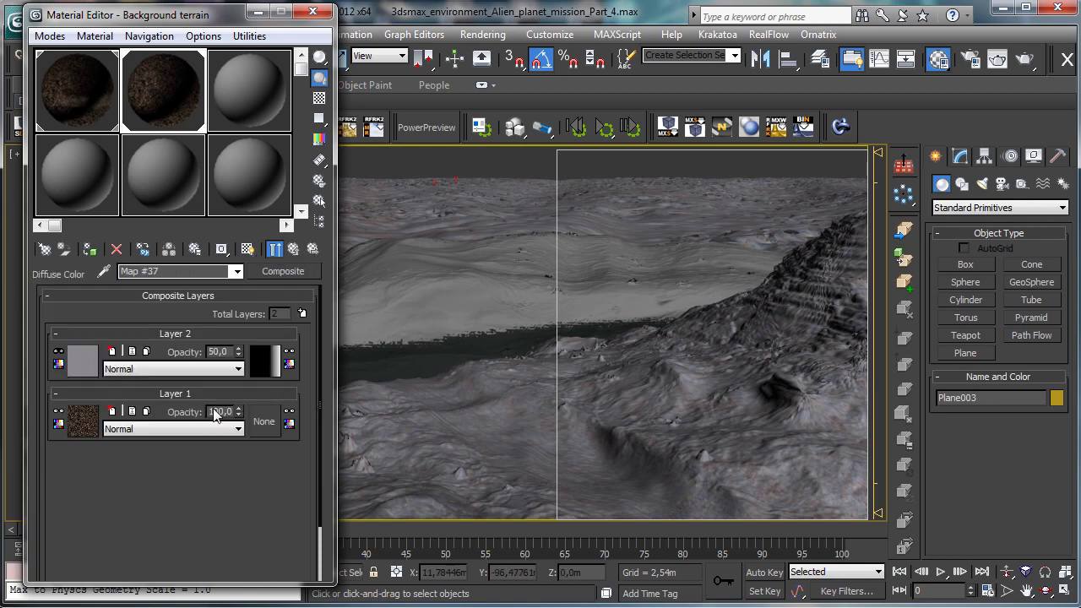
pyautogui.click(91, 425)
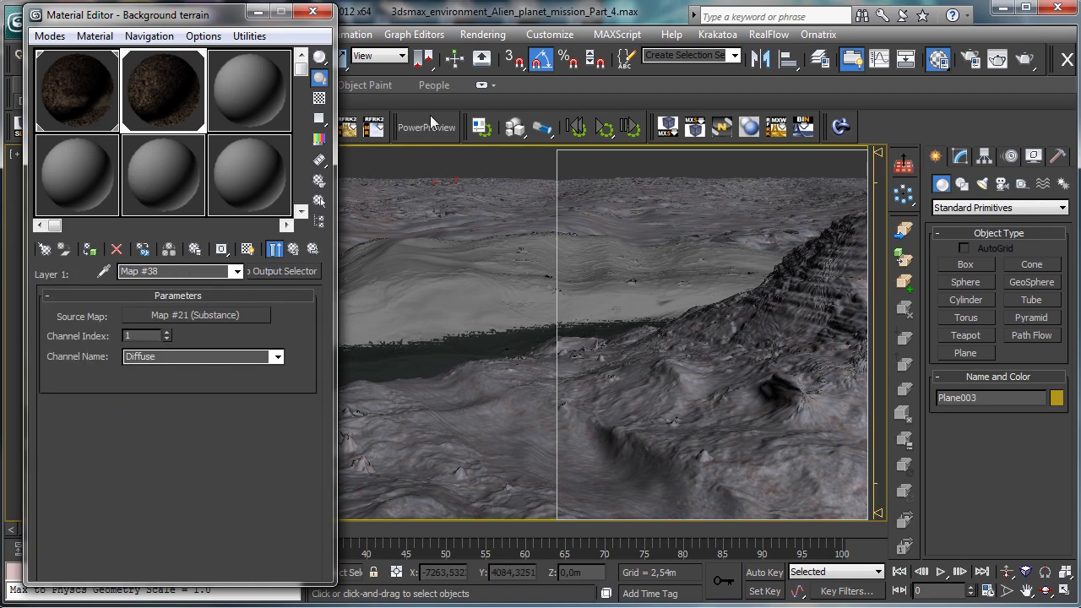
pyautogui.click(293, 250)
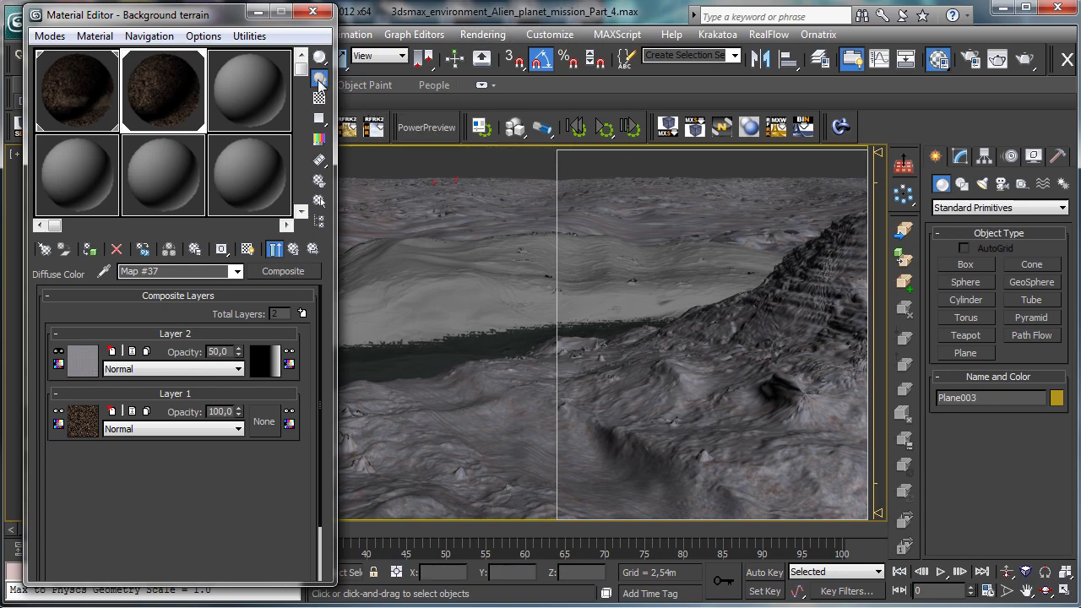
# Step: Bring up the rendered frame window and resize the render region to the frame's full width and slightly more than its upper half
pyautogui.click(256, 12)
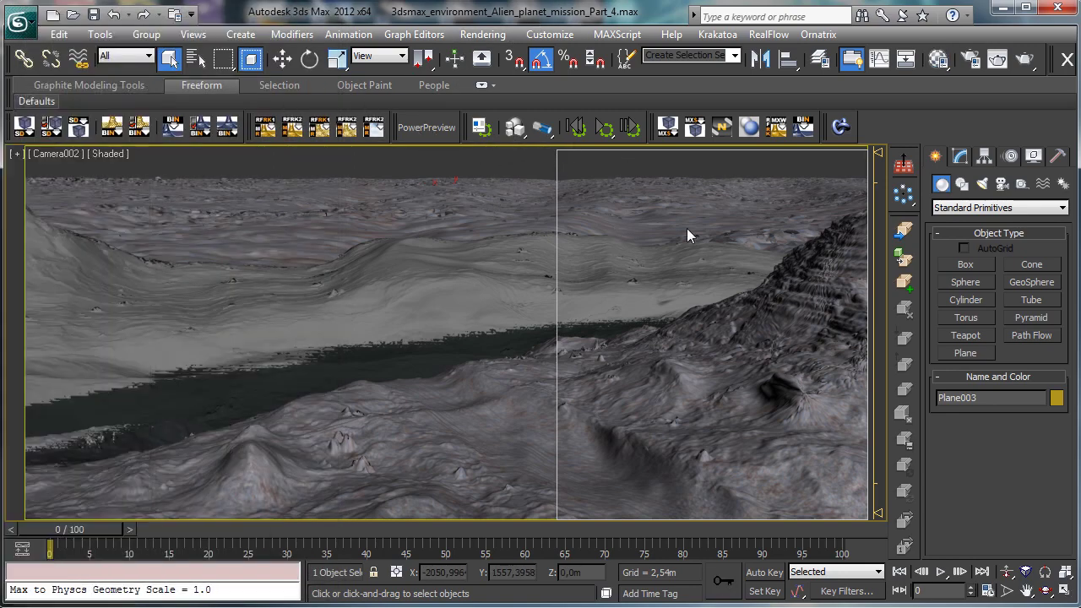
pyautogui.hotkey('shift', 'q')
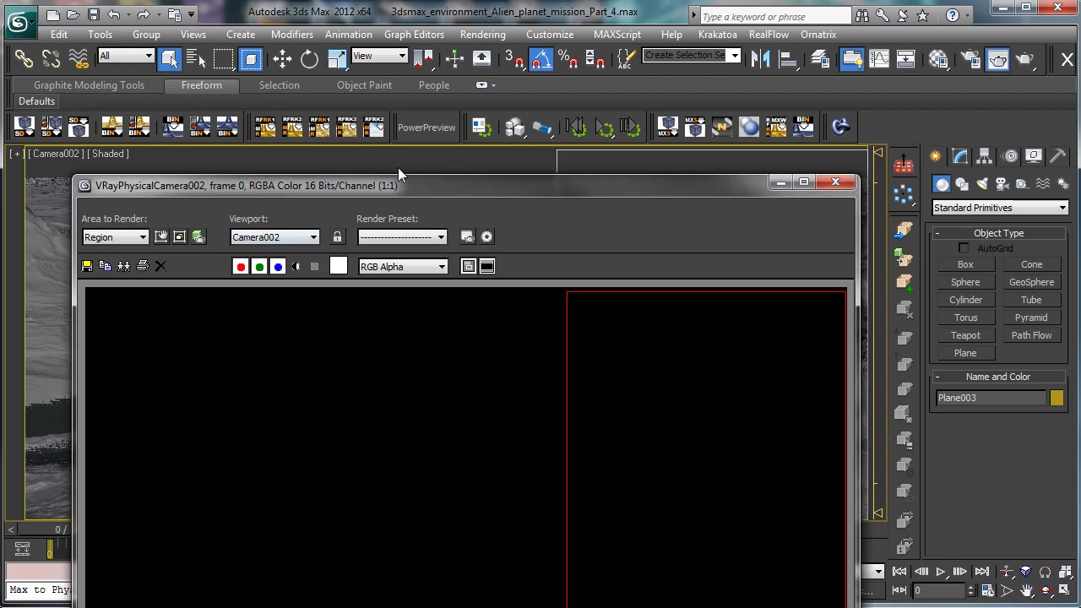
pyautogui.click(161, 237)
pyautogui.moveTo(678, 373); pyautogui.dragTo(329, 489)
pyautogui.moveTo(365, 454)
pyautogui.mouseDown()
pyautogui.moveTo(521, 555)
pyautogui.moveTo(871, 483)
pyautogui.mouseUp()
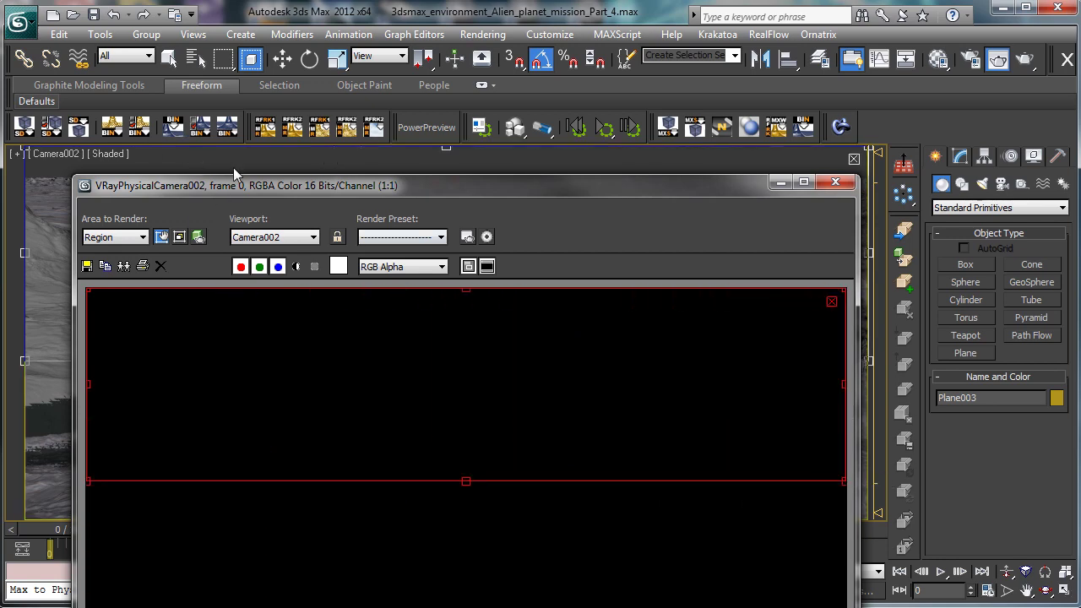
pyautogui.moveTo(230, 183); pyautogui.dragTo(315, 65)
pyautogui.click(248, 118)
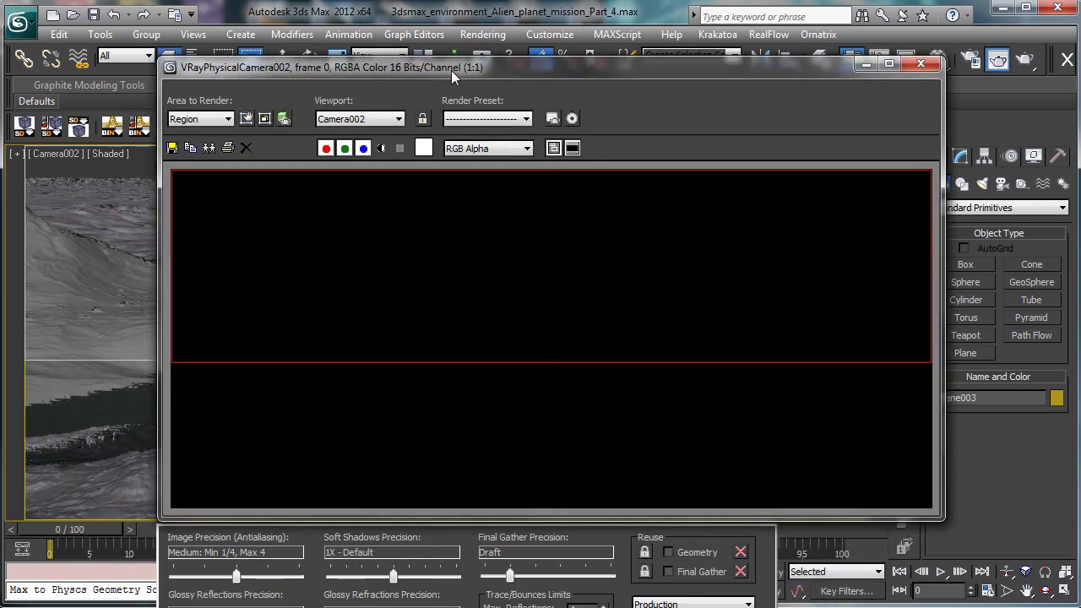
pyautogui.moveTo(452, 74); pyautogui.dragTo(446, 37)
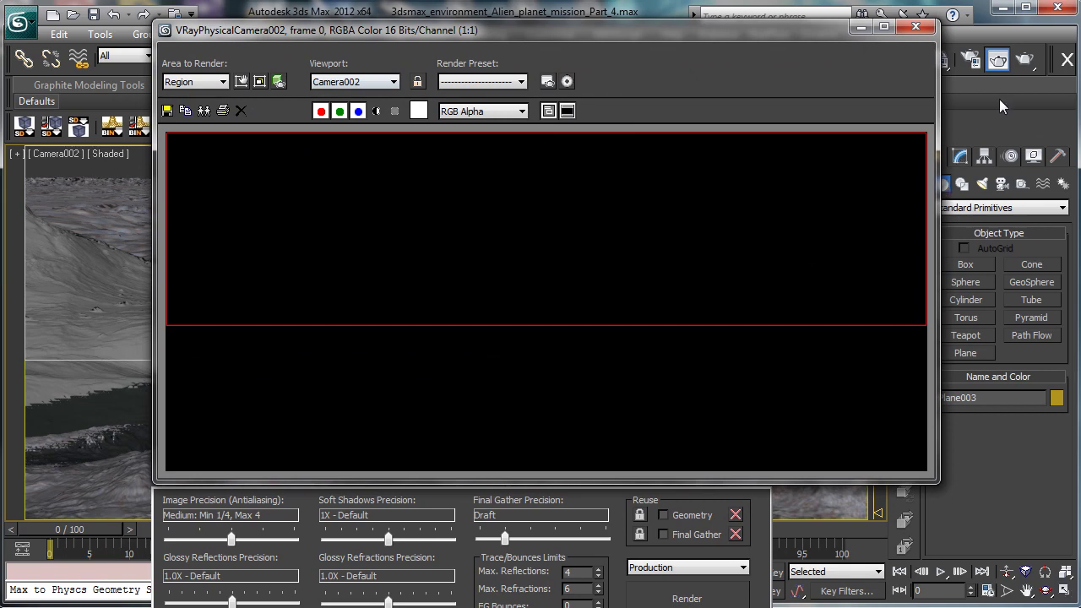
# Step: Review the mental ray sampling quality and Final Gather settings in the render setup
pyautogui.click(971, 59)
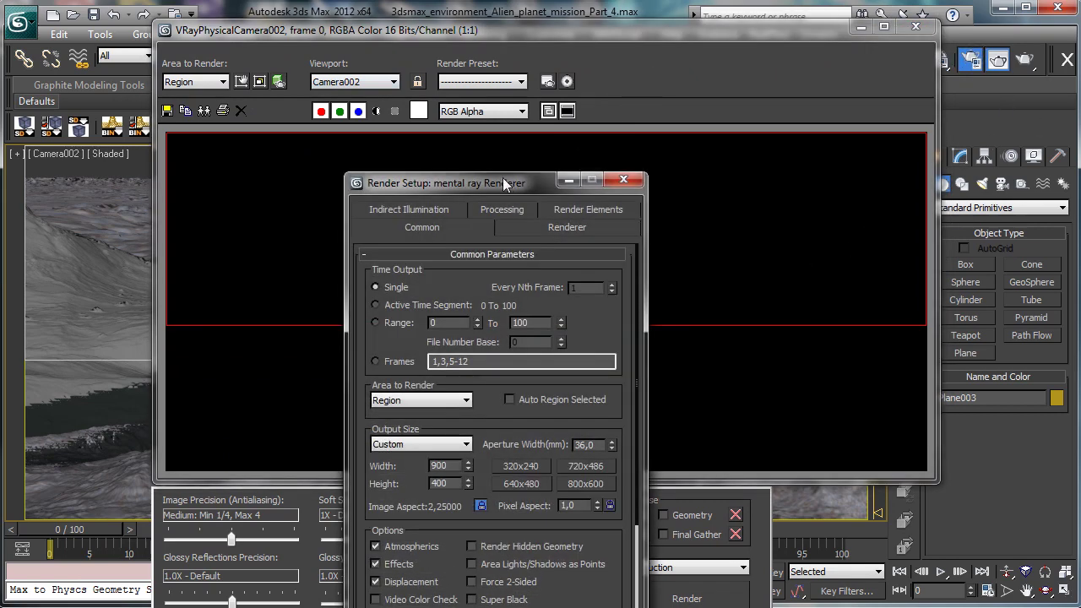
pyautogui.moveTo(503, 183); pyautogui.dragTo(221, 49)
pyautogui.click(248, 95)
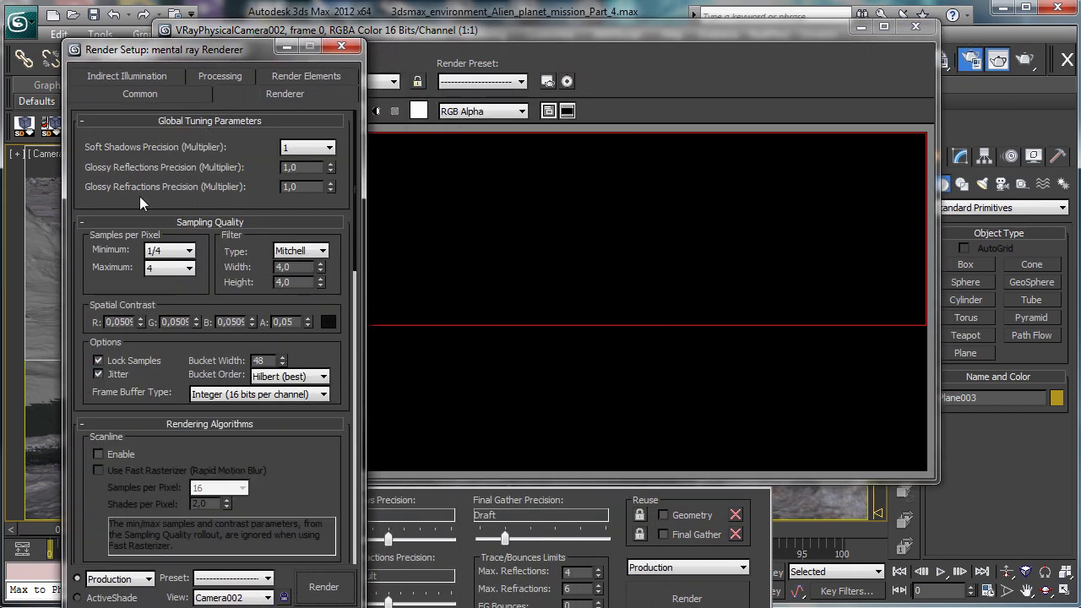
pyautogui.click(137, 78)
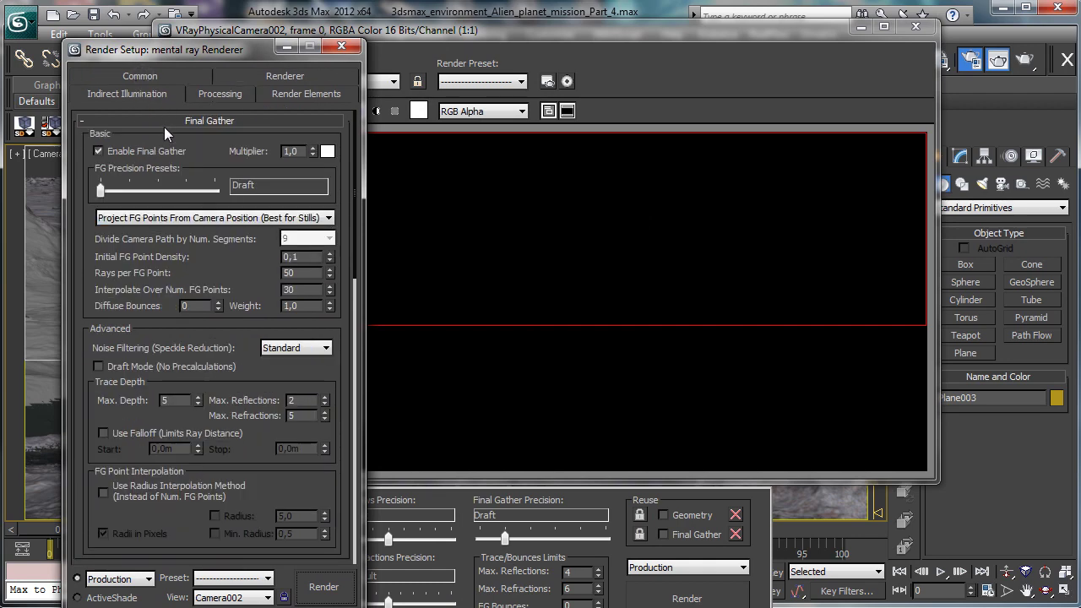
# Step: Render the defined region of Camera002, continuing past the missing map coordinates warning
pyautogui.click(691, 291)
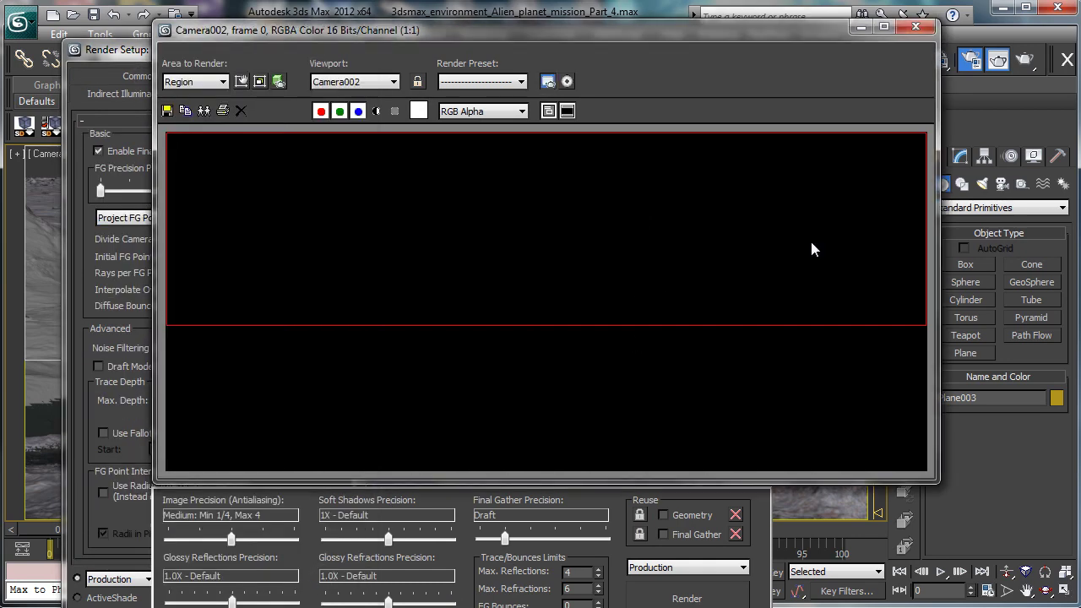
pyautogui.click(547, 81)
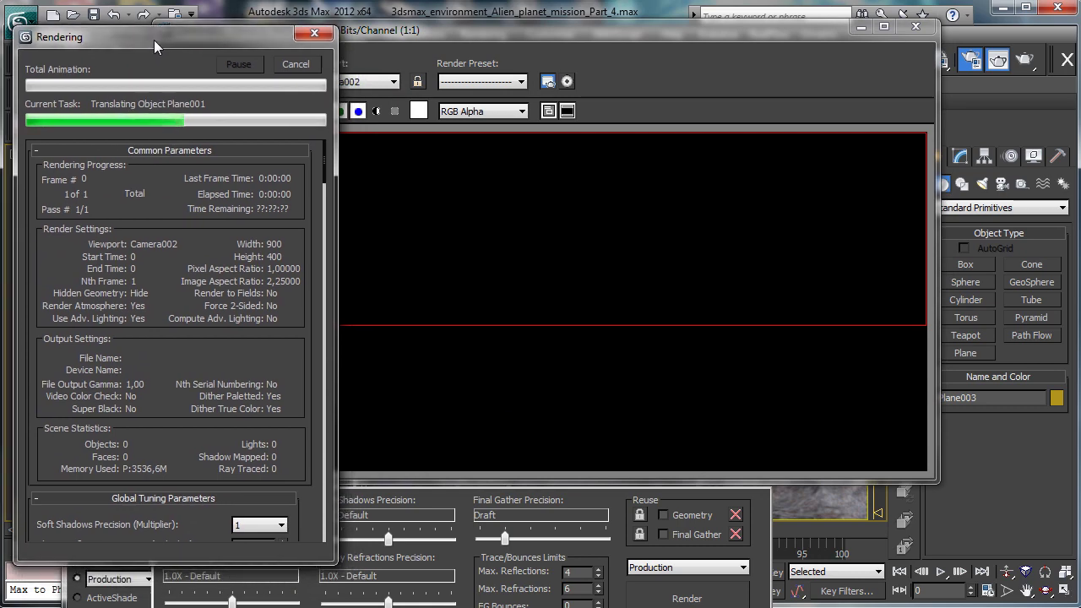
pyautogui.moveTo(437, 30); pyautogui.dragTo(572, 31)
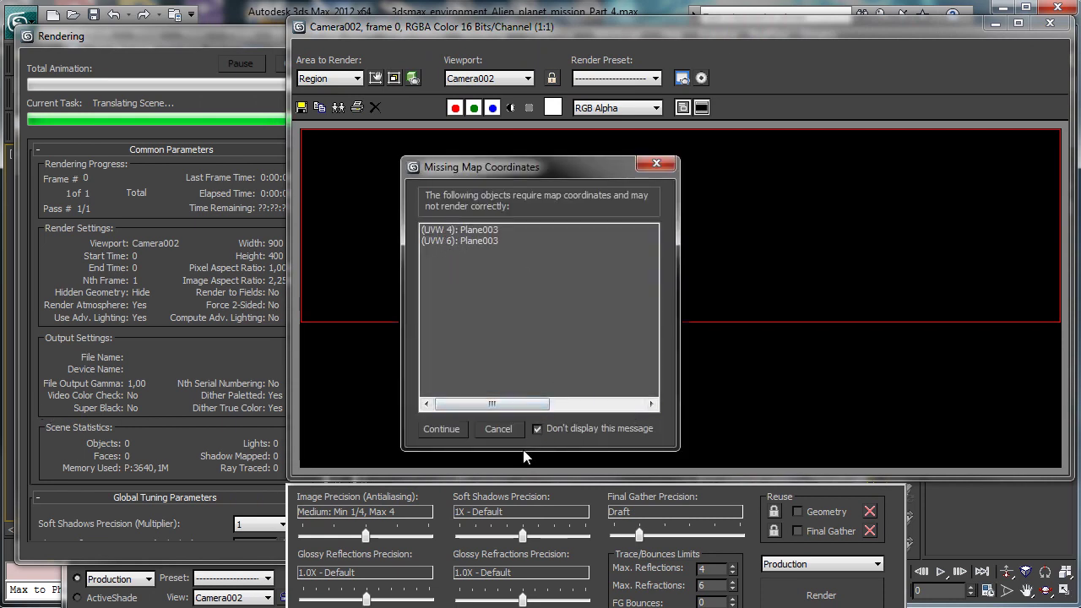
pyautogui.click(436, 431)
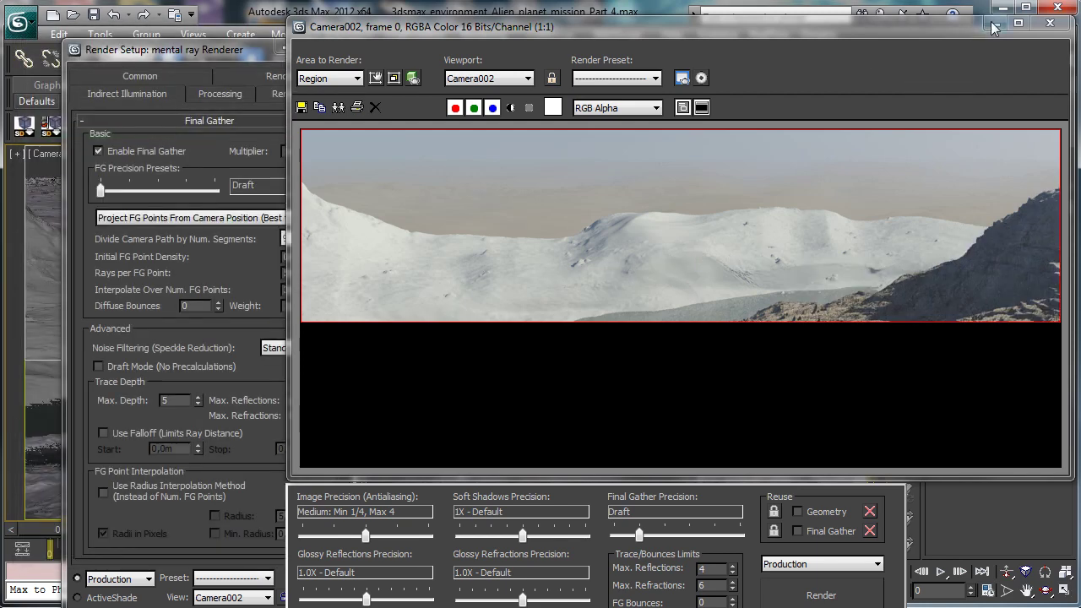
# Step: Close the render, select the distant terrain Plane002, and inspect the Layer 2 gradient mask in the Background terrain's diffuse composite
pyautogui.click(1050, 23)
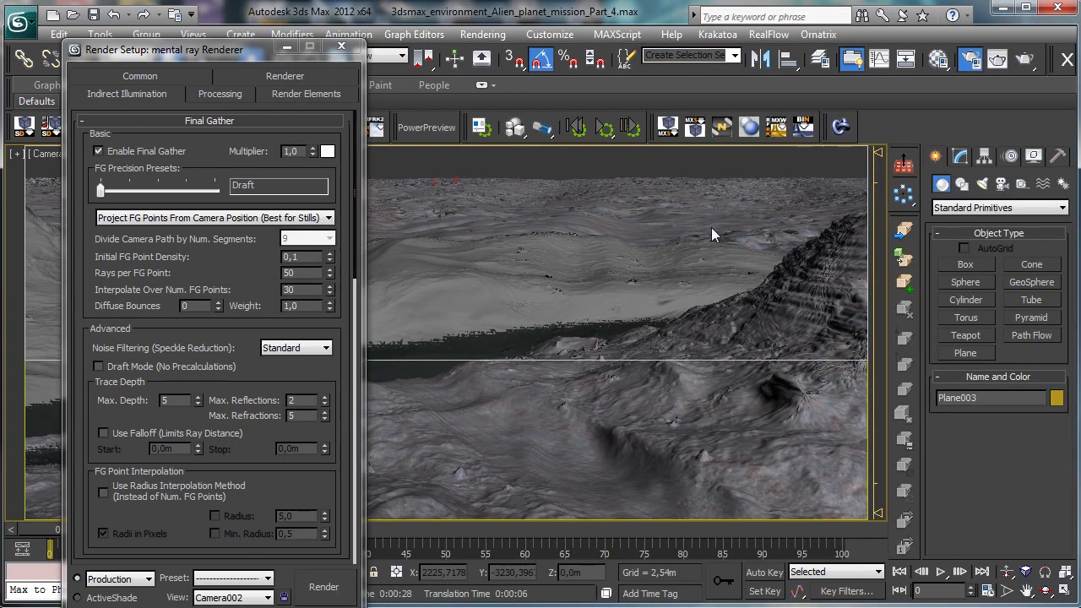
pyautogui.click(543, 293)
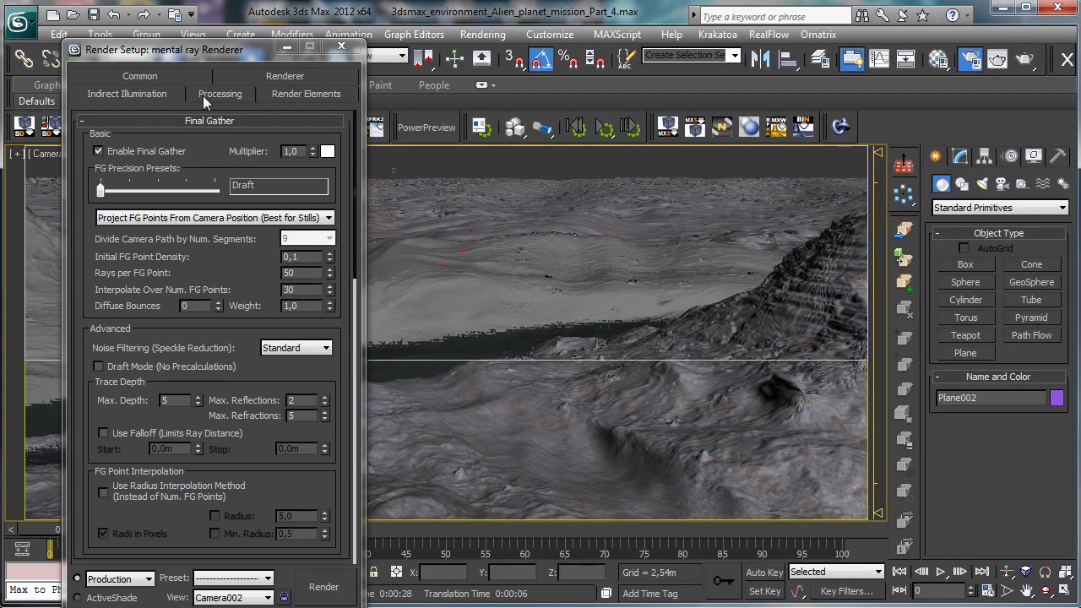
pyautogui.moveTo(191, 51); pyautogui.dragTo(729, 88)
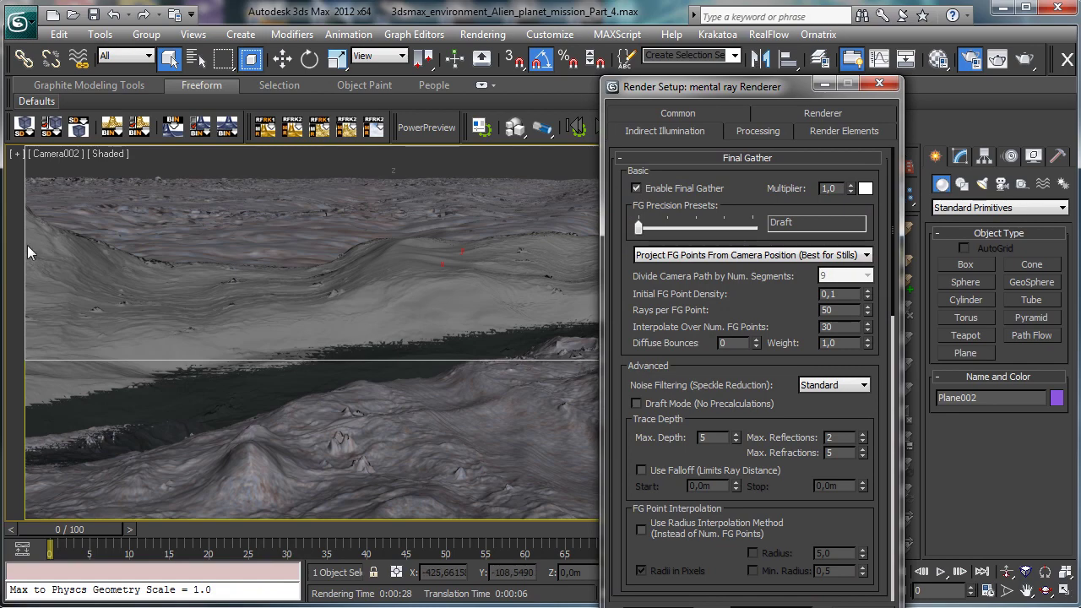
pyautogui.moveTo(661, 86); pyautogui.dragTo(360, 68)
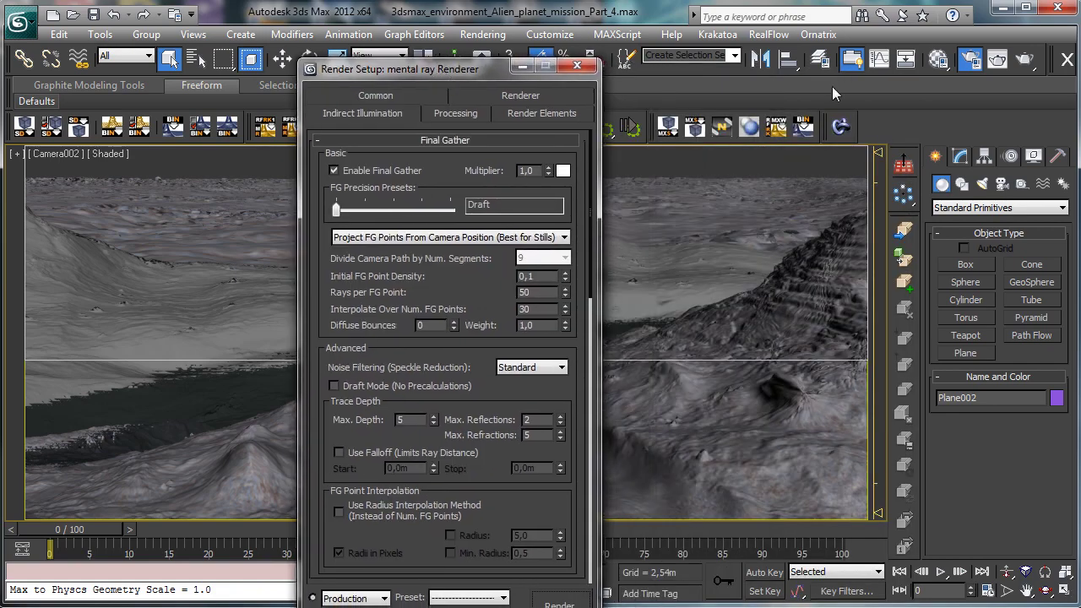
pyautogui.click(939, 58)
pyautogui.moveTo(151, 17); pyautogui.dragTo(591, 63)
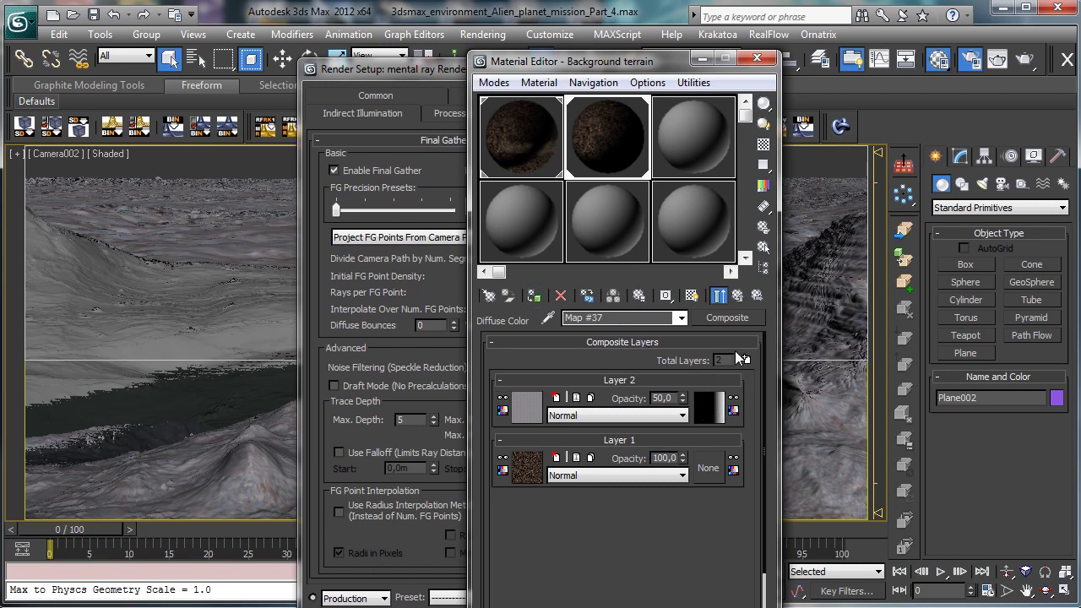
pyautogui.click(708, 407)
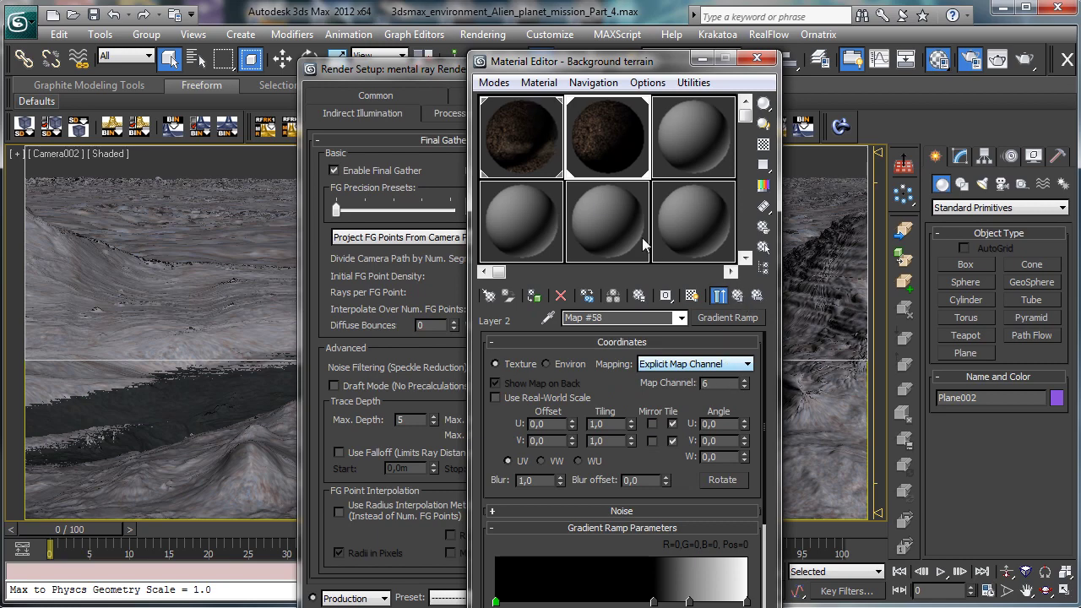
pyautogui.click(737, 296)
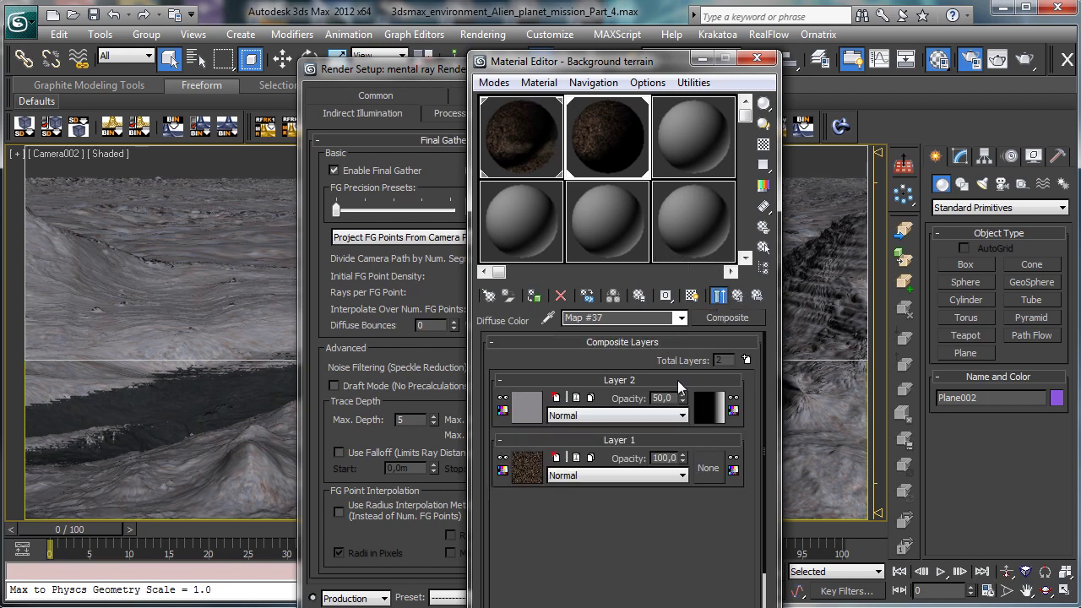
# Step: Inspect the Background terrain's bump composite map, and clear the material editor and render setup from the view
pyautogui.click(736, 296)
pyautogui.scroll(-10, 642, 479)
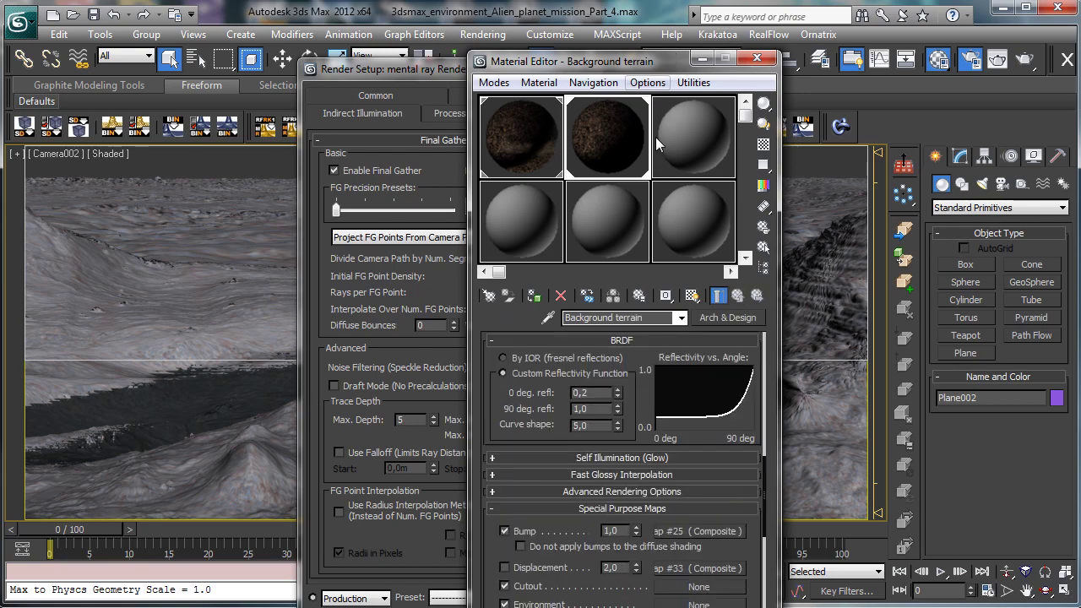
pyautogui.click(677, 530)
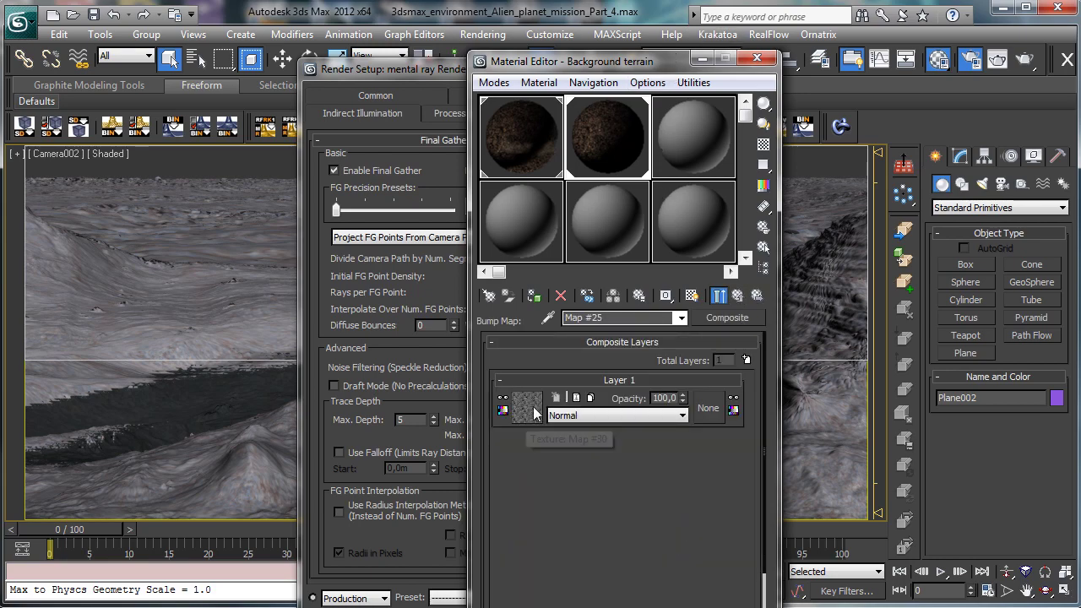
pyautogui.click(757, 57)
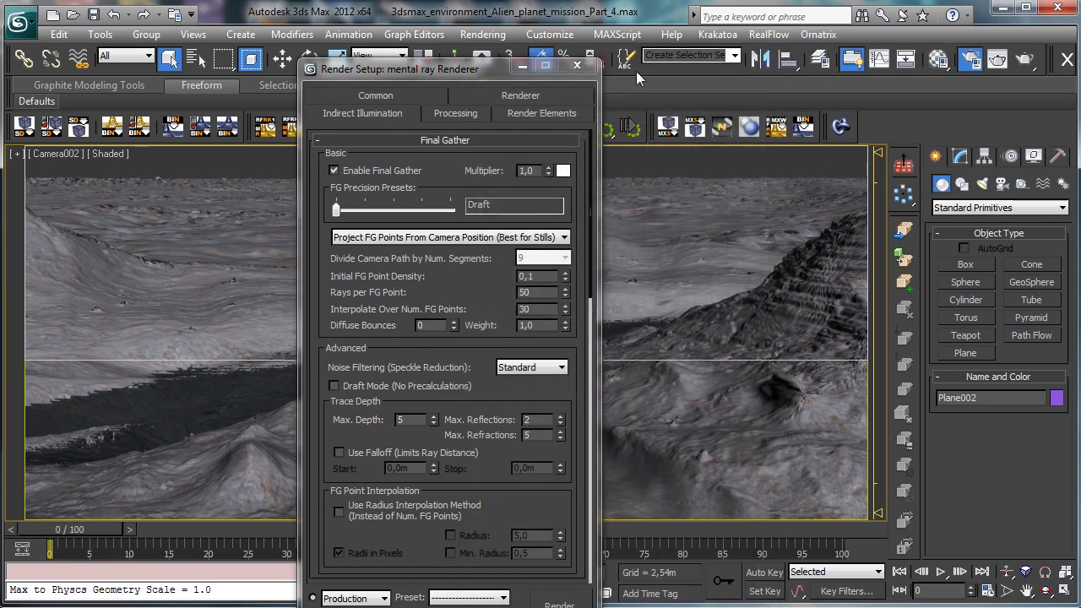
pyautogui.click(523, 65)
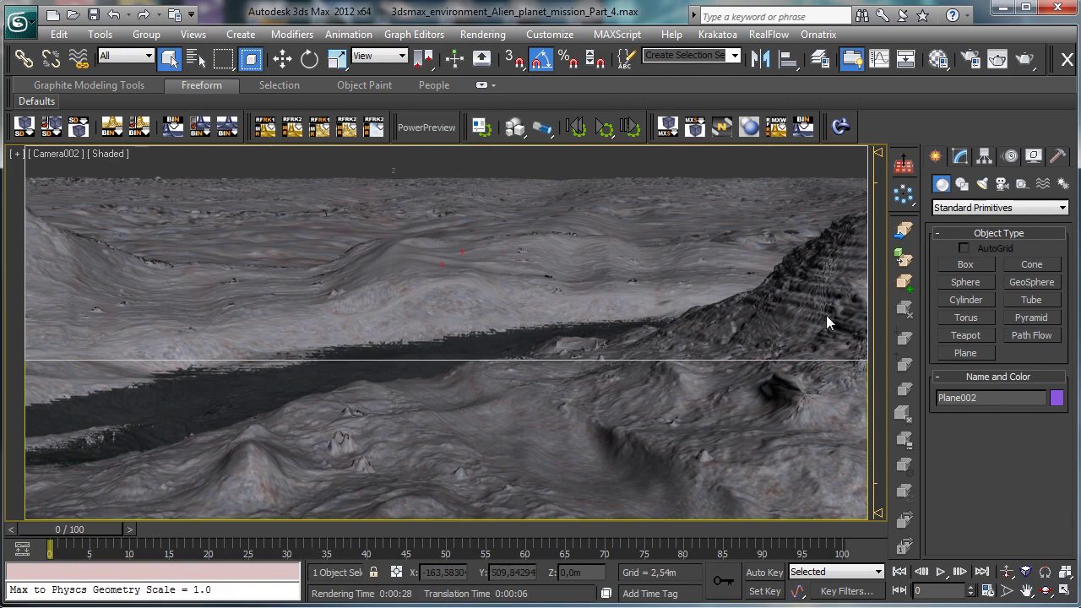
# Step: Copy the top UVW Map modifier from the foreground terrain Plane001 and paste it on top of Plane002's modifier stack
pyautogui.click(961, 159)
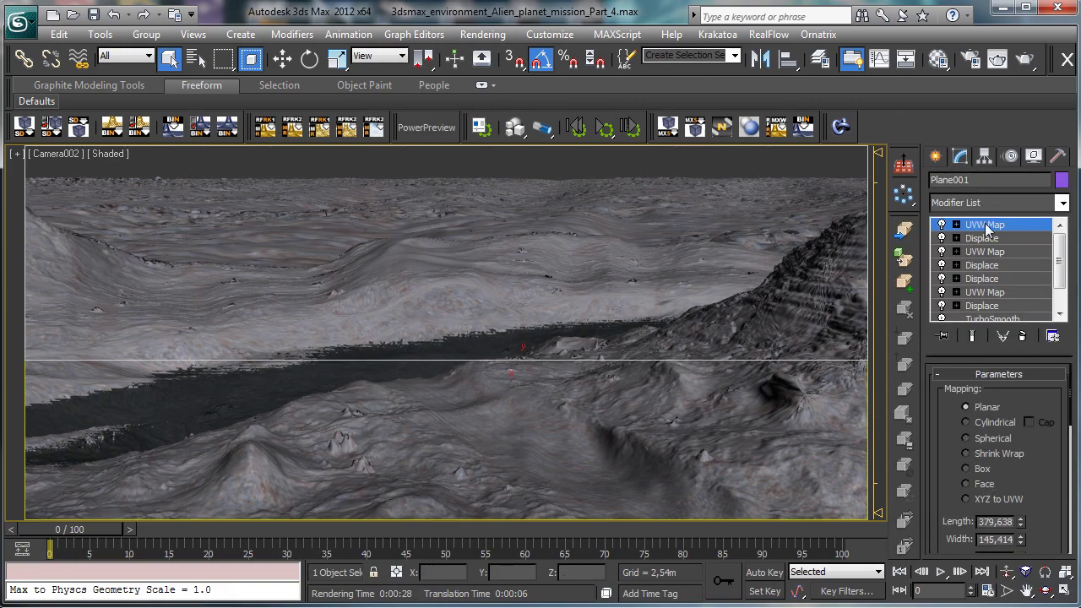
pyautogui.moveTo(1000, 480); pyautogui.dragTo(1053, 398)
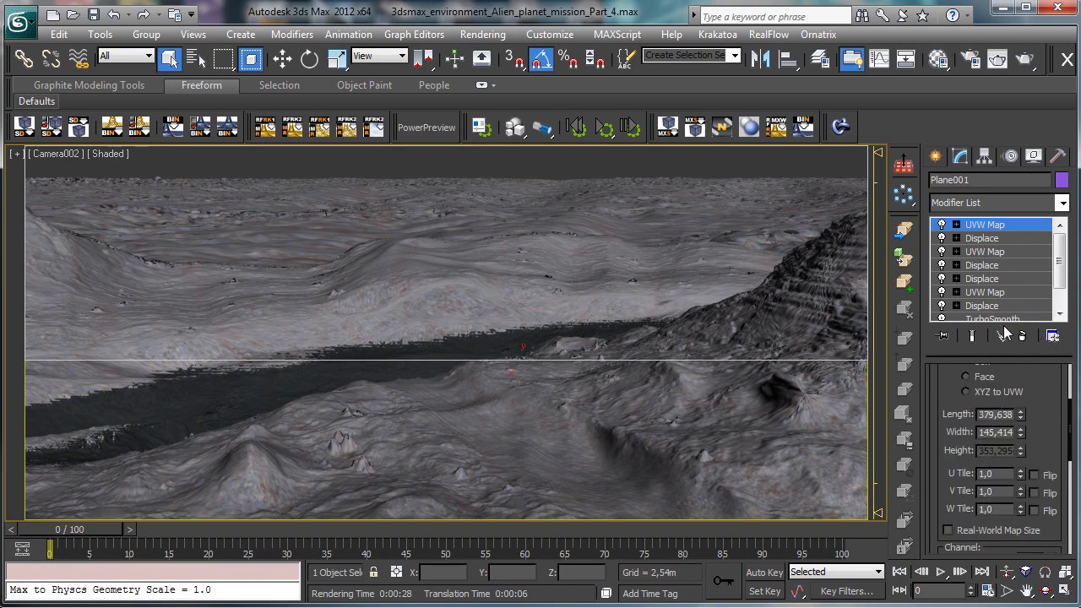
pyautogui.rightClick(970, 228)
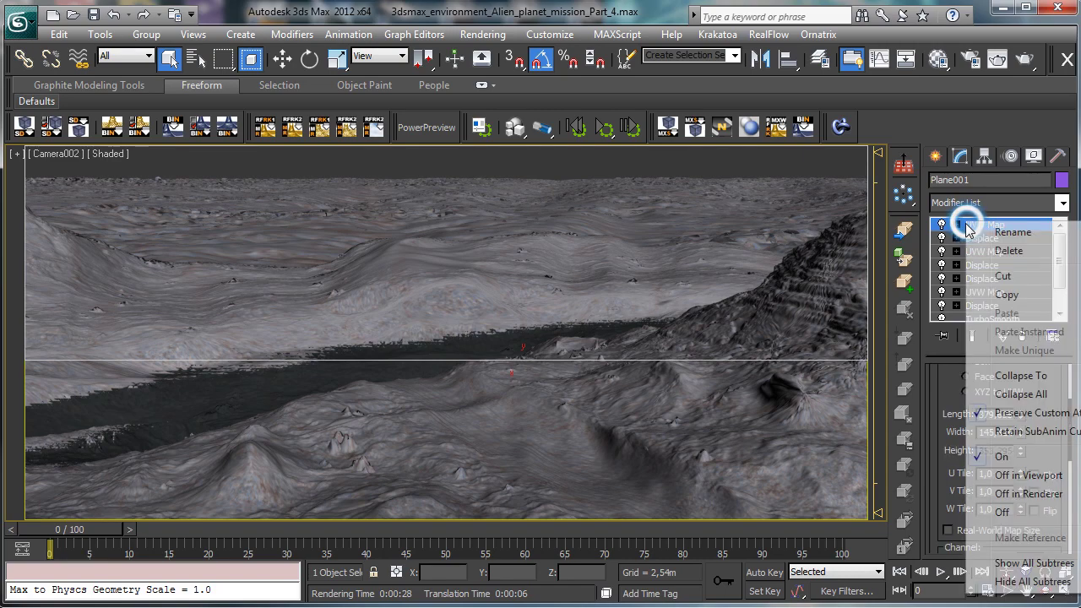
pyautogui.click(1006, 293)
pyautogui.click(87, 329)
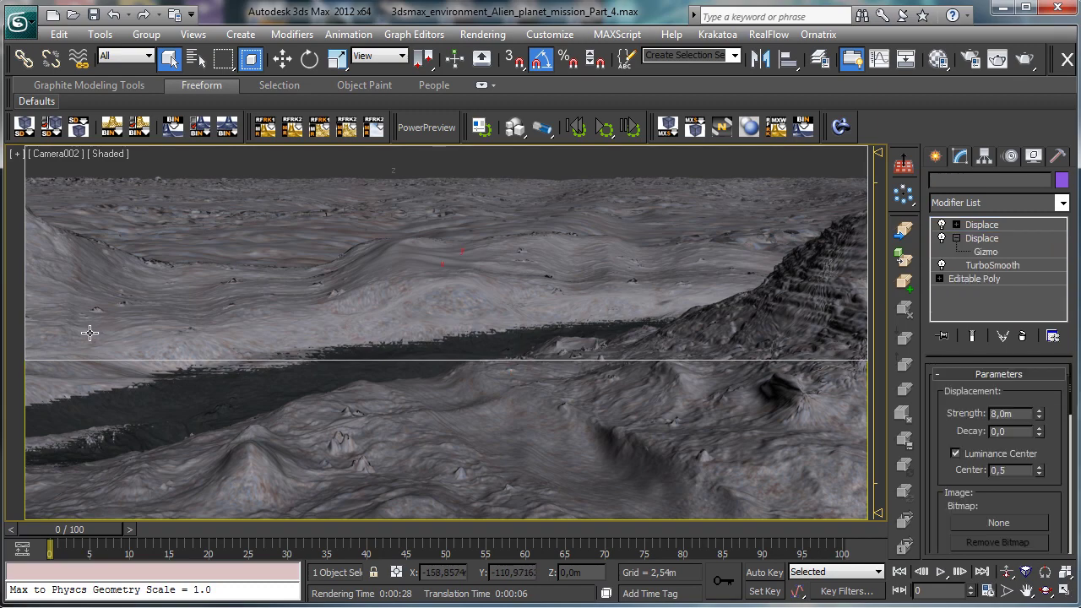
pyautogui.rightClick(981, 226)
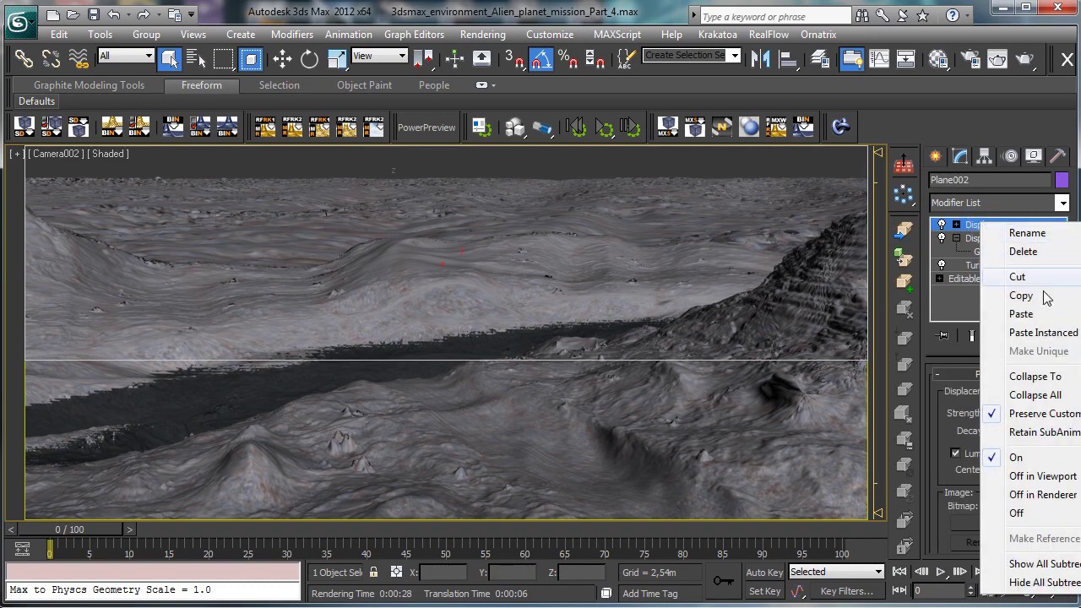
pyautogui.click(1021, 314)
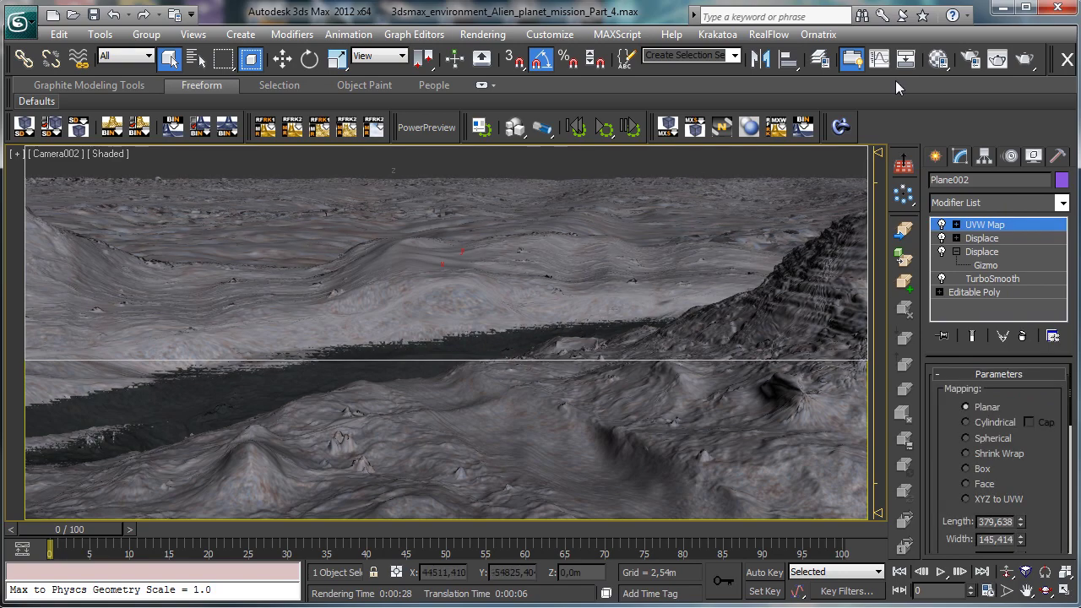
# Step: Check the Background terrain material and re-render the Camera002 region, continuing past the missing coordinates warning and minimizing the result
pyautogui.press('m')
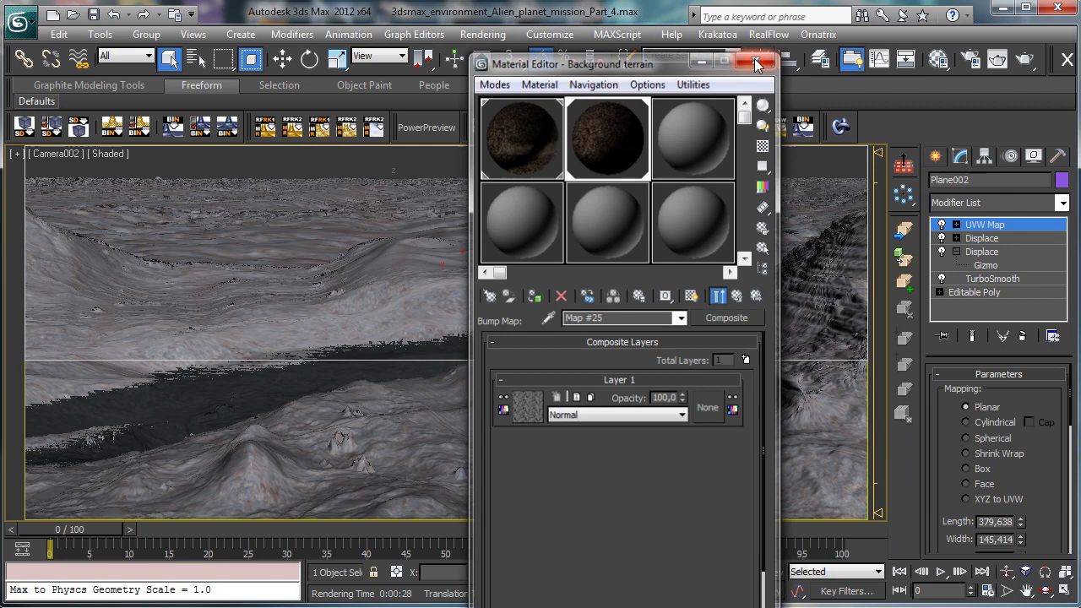
pyautogui.click(757, 57)
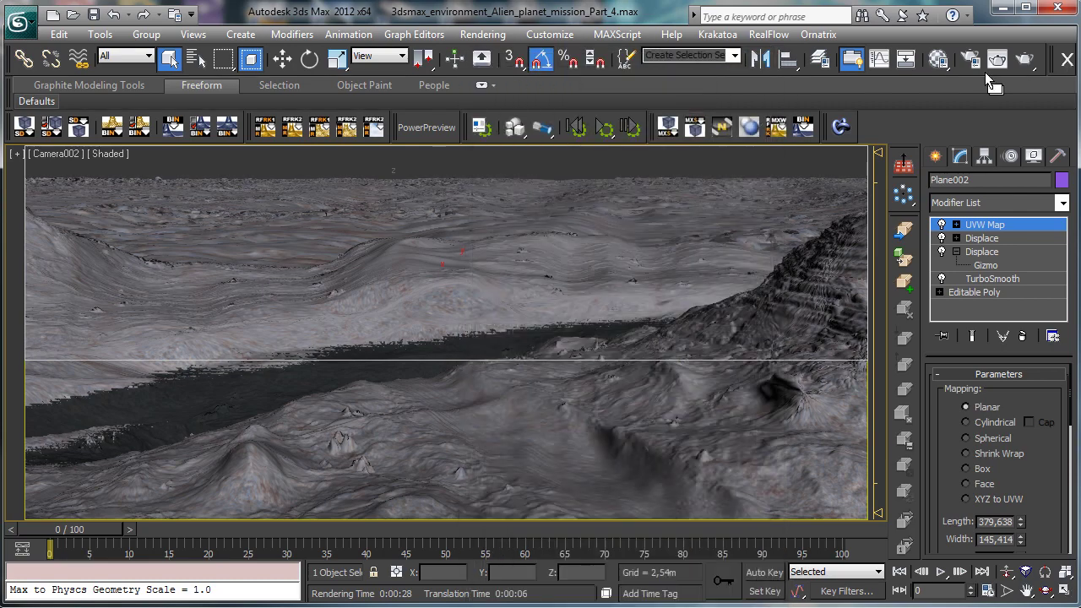
pyautogui.click(1025, 57)
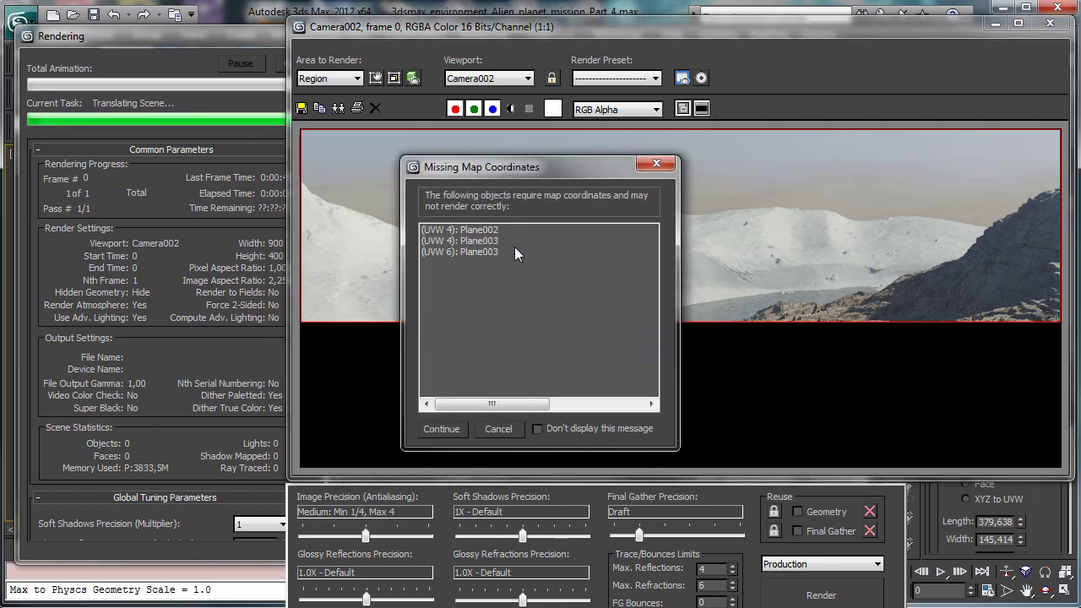
pyautogui.click(448, 429)
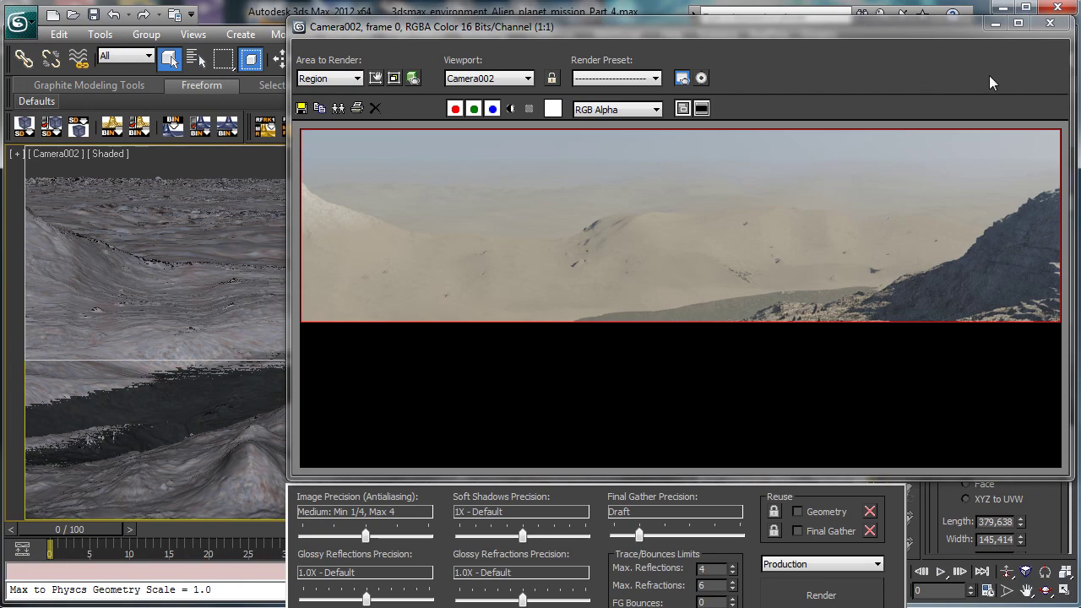
pyautogui.click(996, 22)
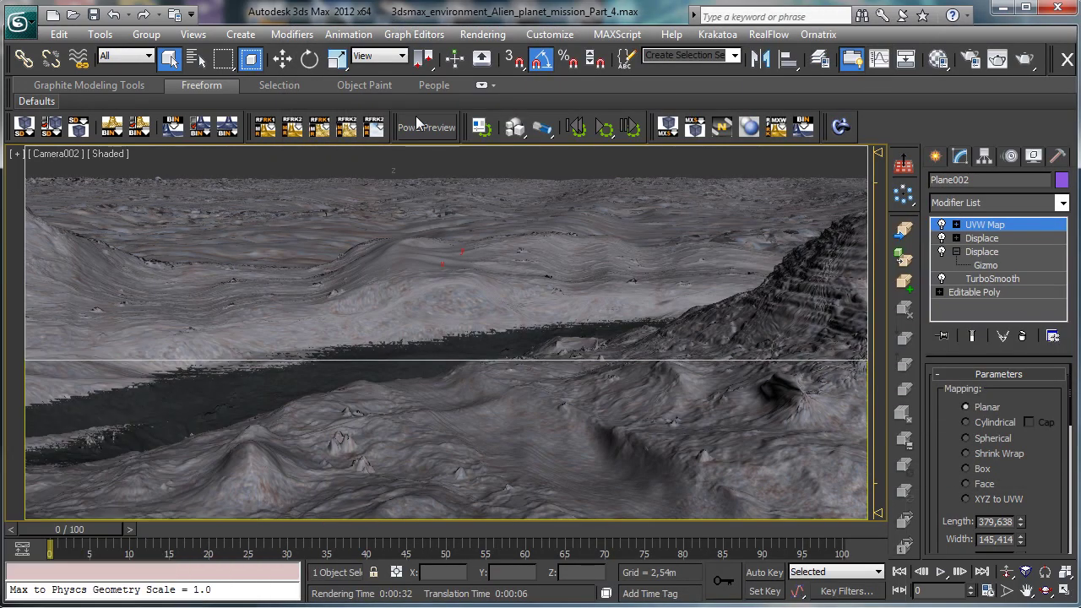
pyautogui.click(485, 35)
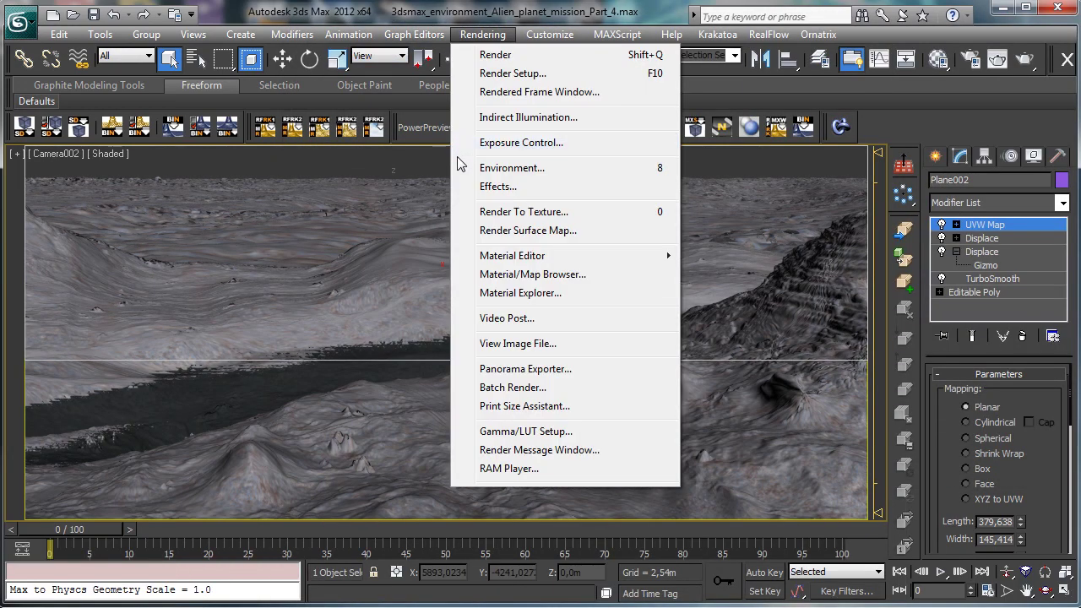
pyautogui.click(507, 88)
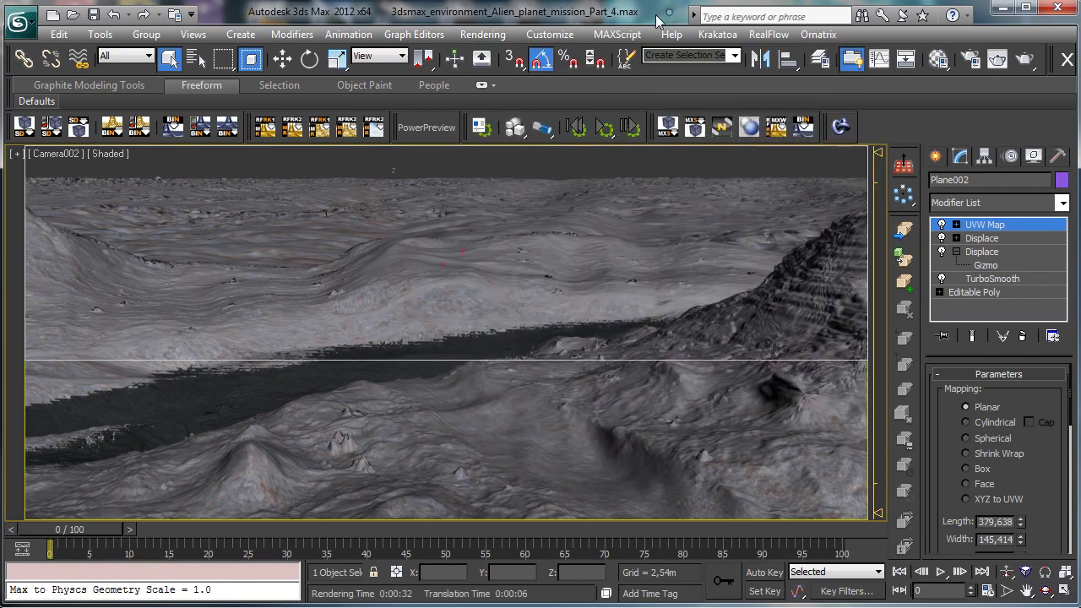
pyautogui.click(74, 154)
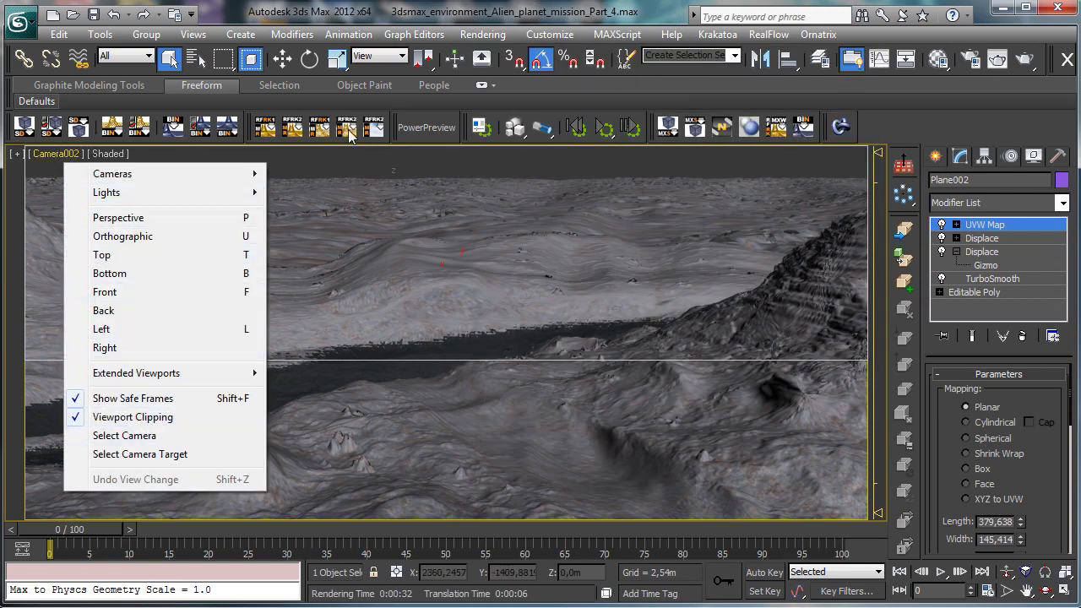
# Step: Select the Compass001 helper and check the list of hidden objects without unhiding any
pyautogui.click(189, 58)
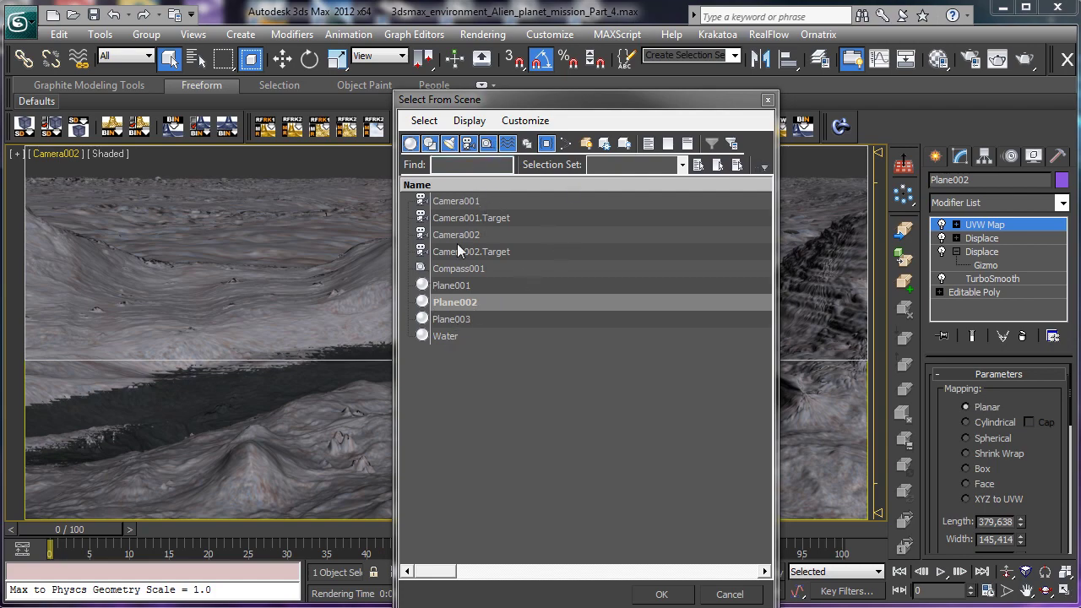
pyautogui.click(459, 268)
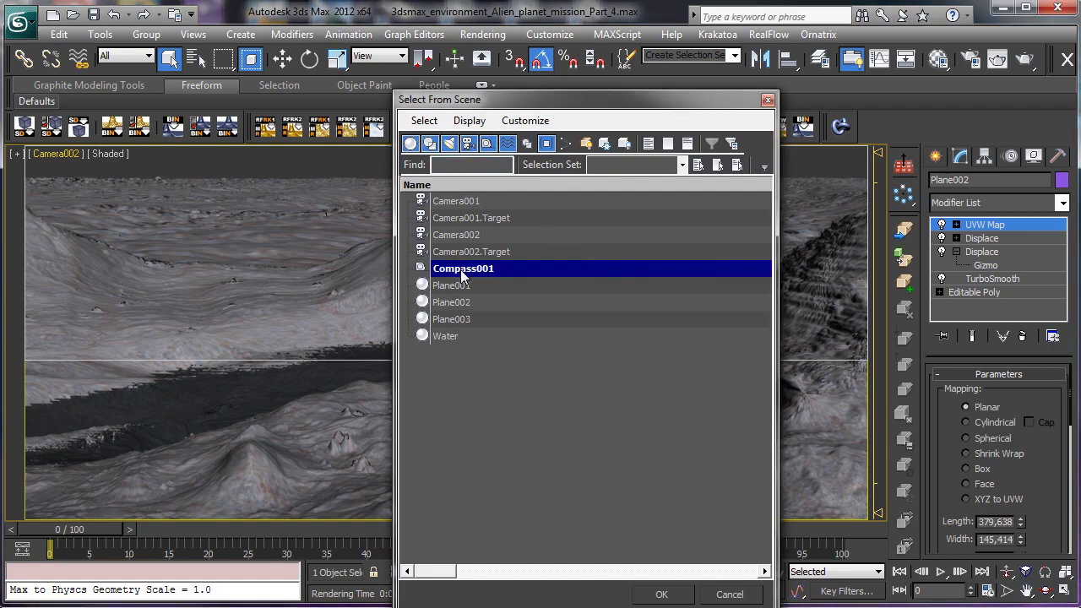
pyautogui.click(674, 594)
pyautogui.click(1034, 157)
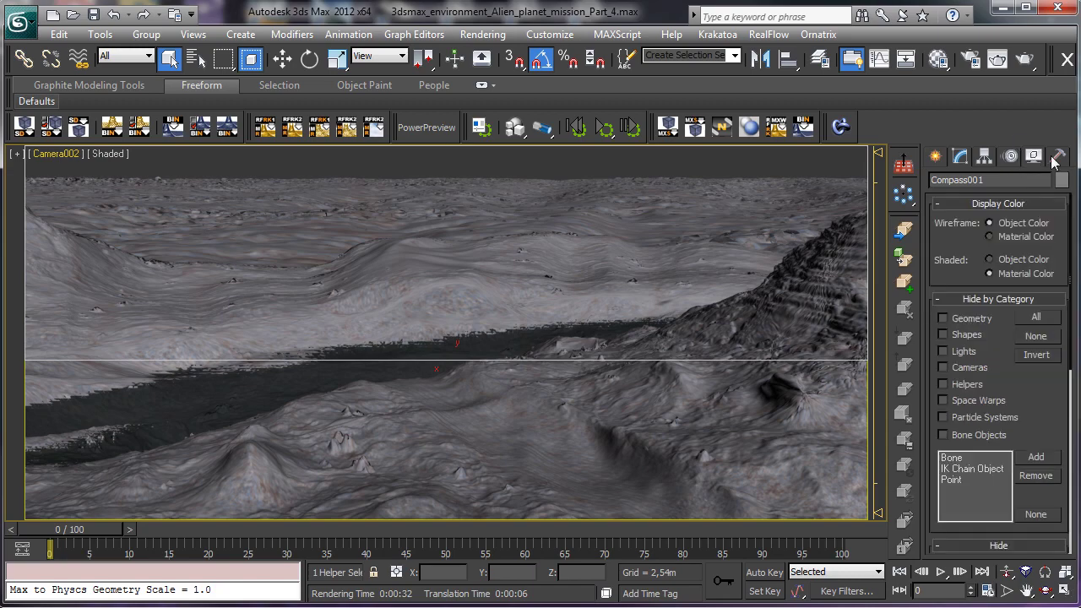
pyautogui.click(1058, 157)
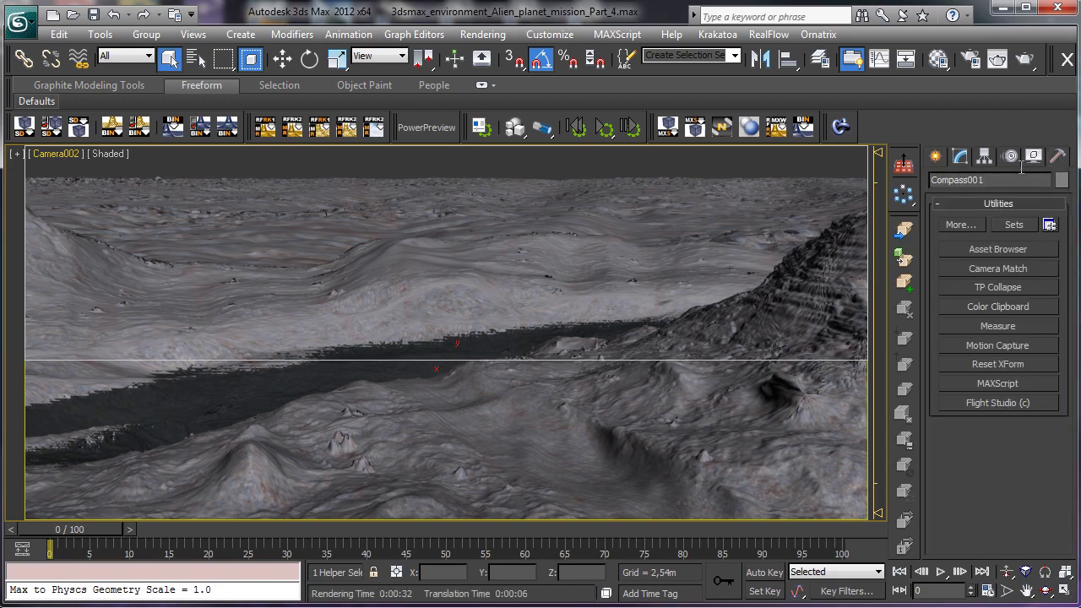
pyautogui.click(1034, 157)
pyautogui.moveTo(1007, 358); pyautogui.dragTo(1012, 183)
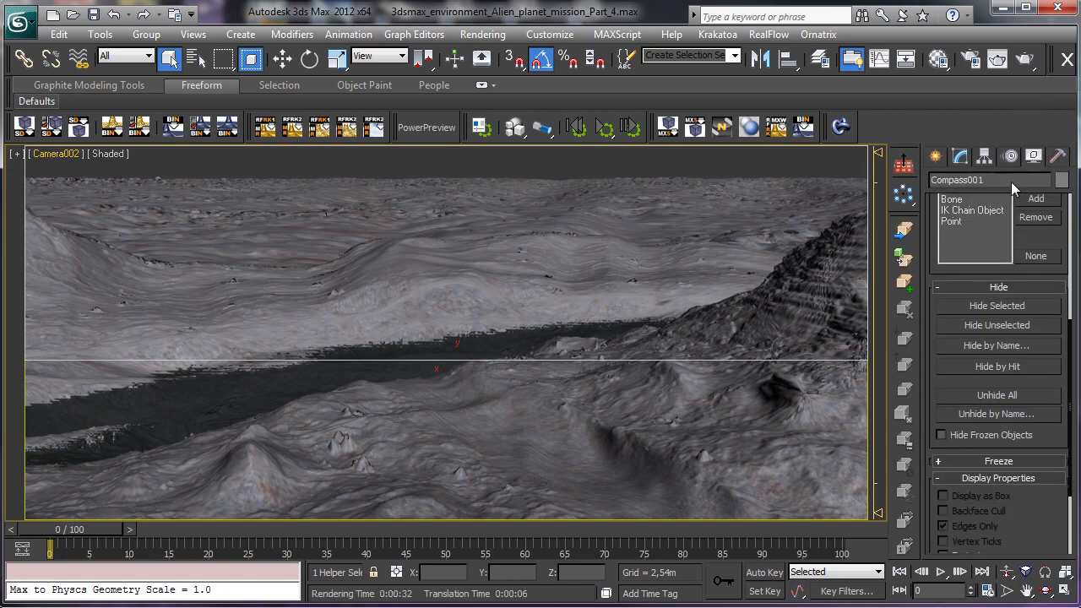
pyautogui.click(999, 413)
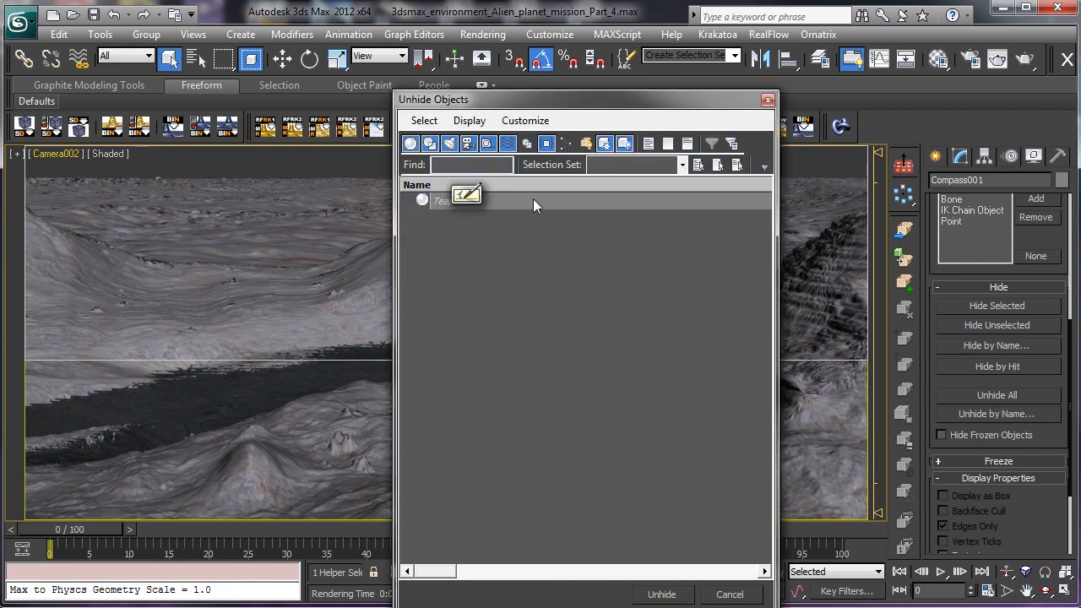
pyautogui.click(730, 594)
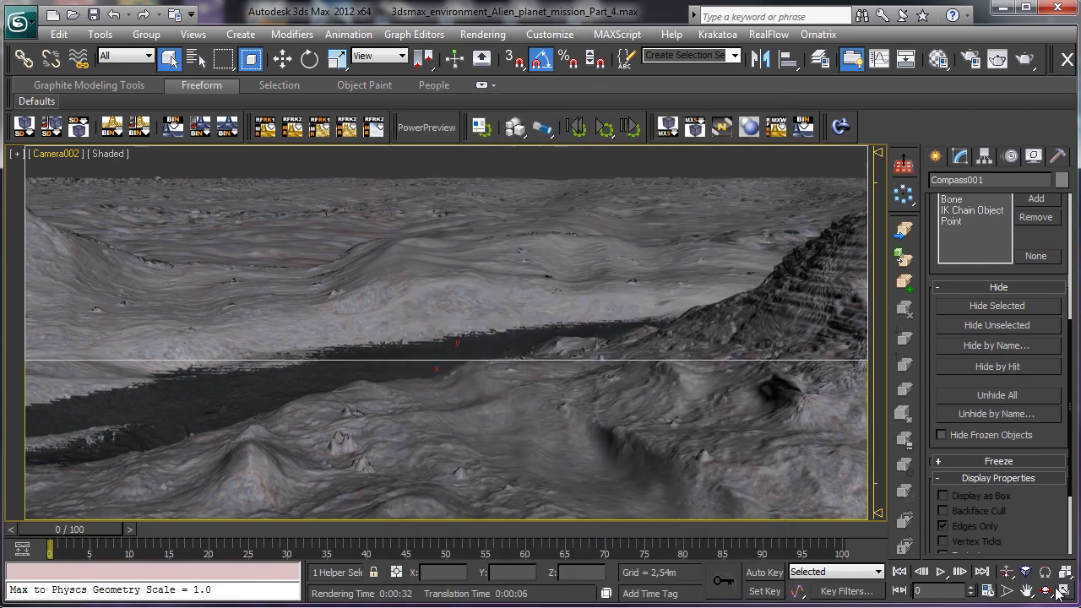
# Step: Restore the four-viewport layout, include groups in the scene object list, and select Daylight001 under Compass001
pyautogui.click(1065, 590)
pyautogui.click(290, 367)
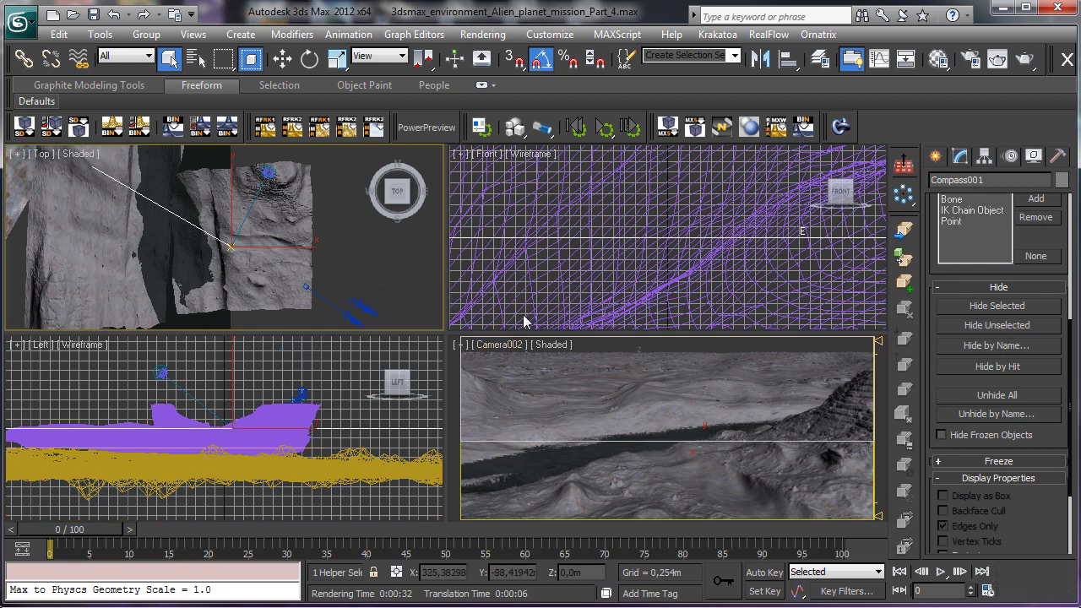
pyautogui.moveTo(1043, 237); pyautogui.dragTo(1023, 479)
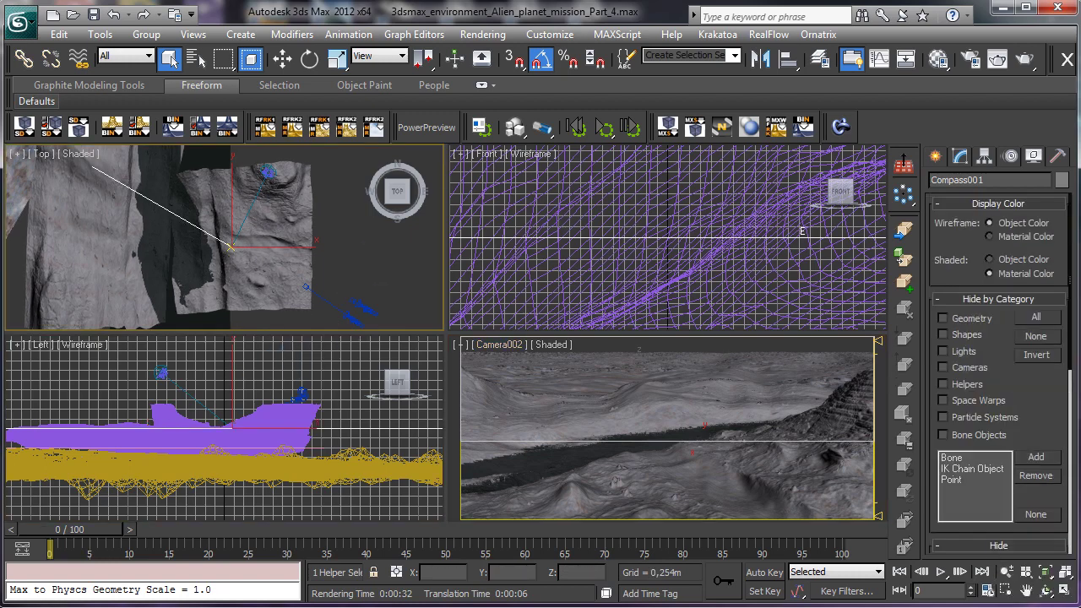
pyautogui.click(1007, 572)
pyautogui.moveTo(202, 253); pyautogui.dragTo(202, 311)
pyautogui.moveTo(200, 456); pyautogui.dragTo(228, 283)
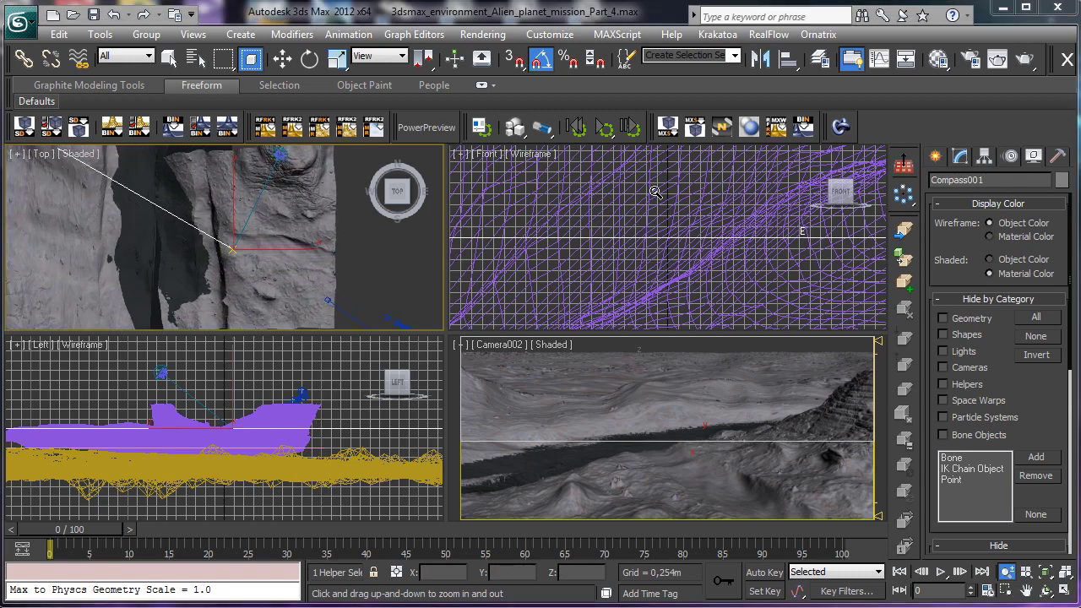
pyautogui.click(196, 58)
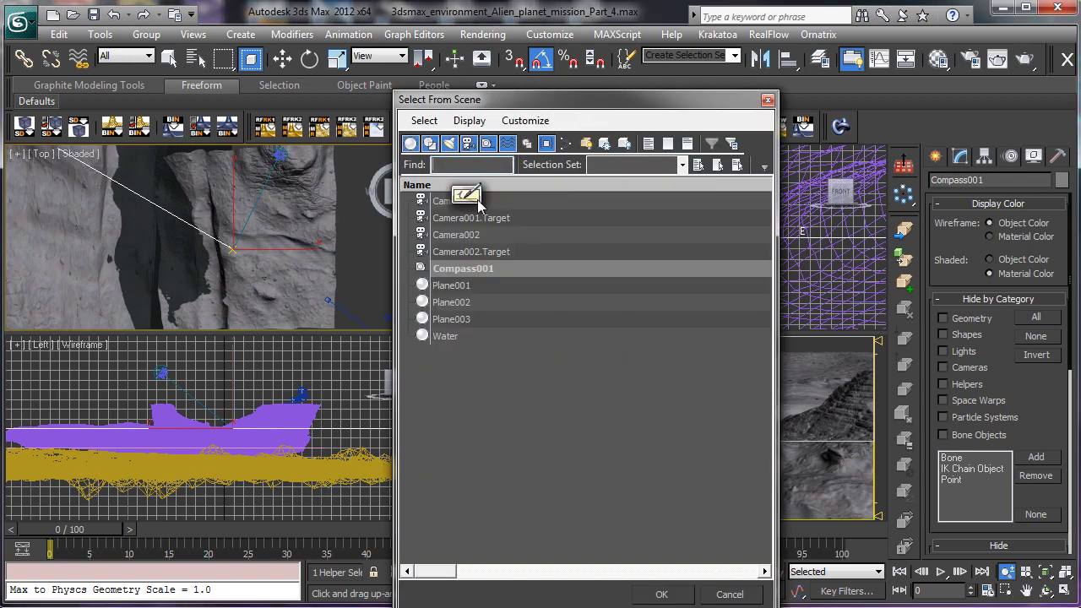
pyautogui.click(527, 144)
pyautogui.click(408, 268)
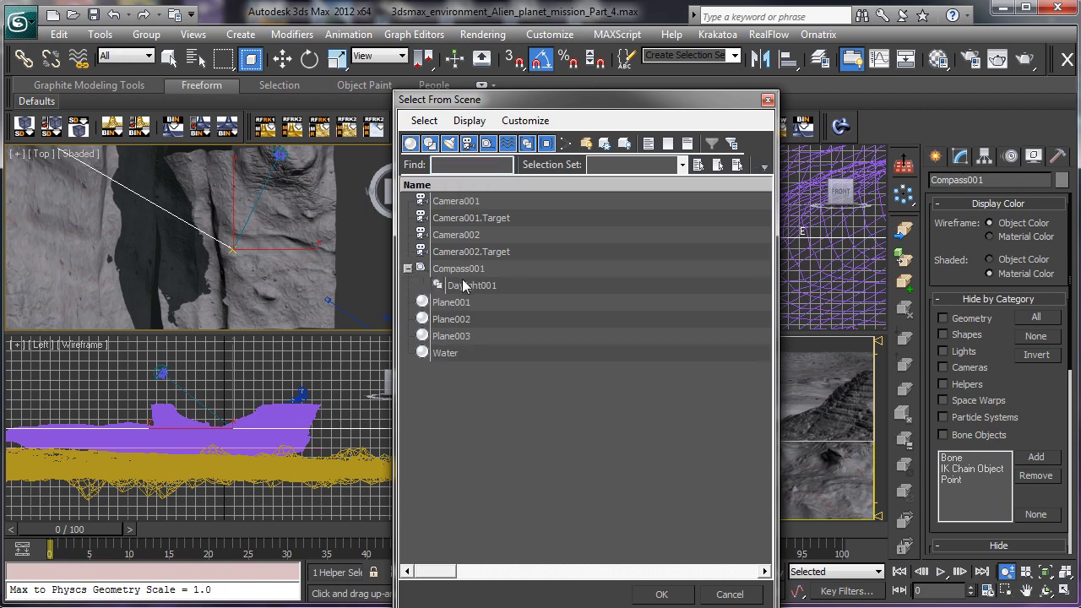
pyautogui.click(464, 286)
pyautogui.click(662, 594)
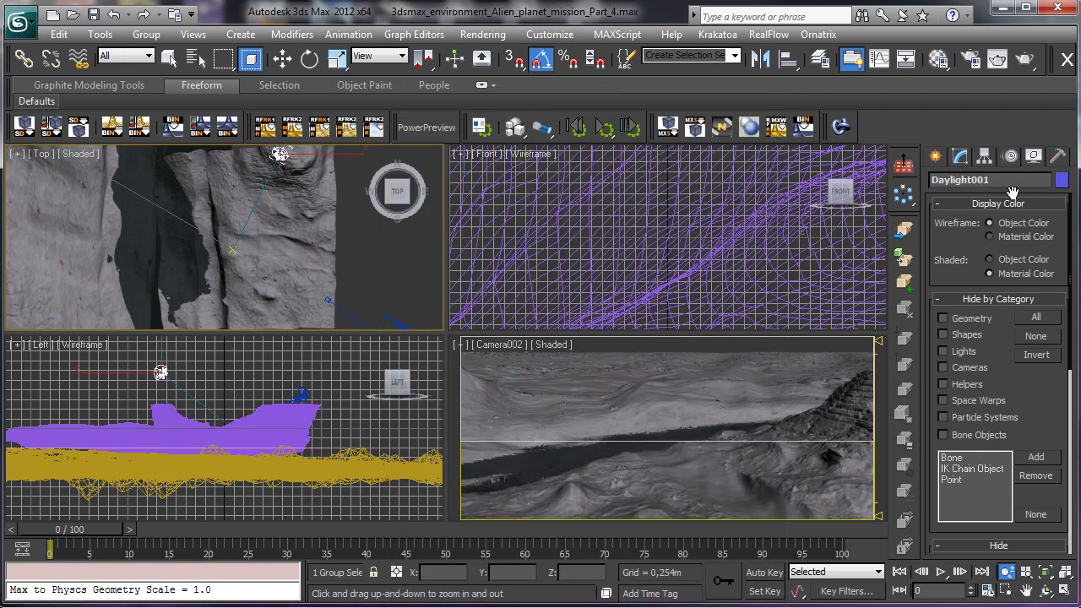
# Step: Widen the daylight's modify parameters and turn off Aerial Perspective in the mr Sky advanced settings
pyautogui.click(961, 156)
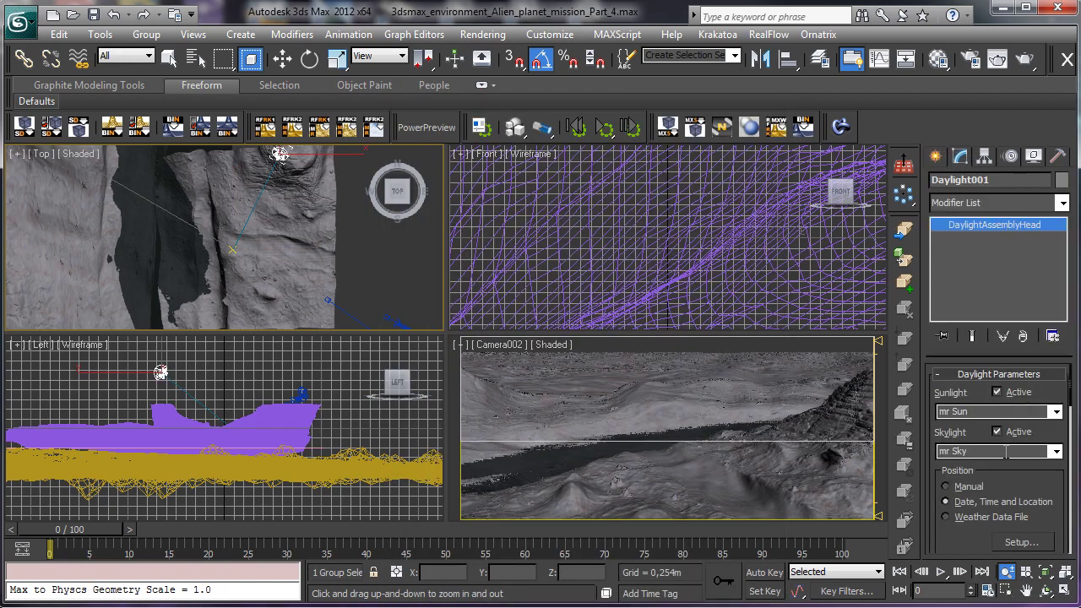
pyautogui.scroll(-5, 1021, 506)
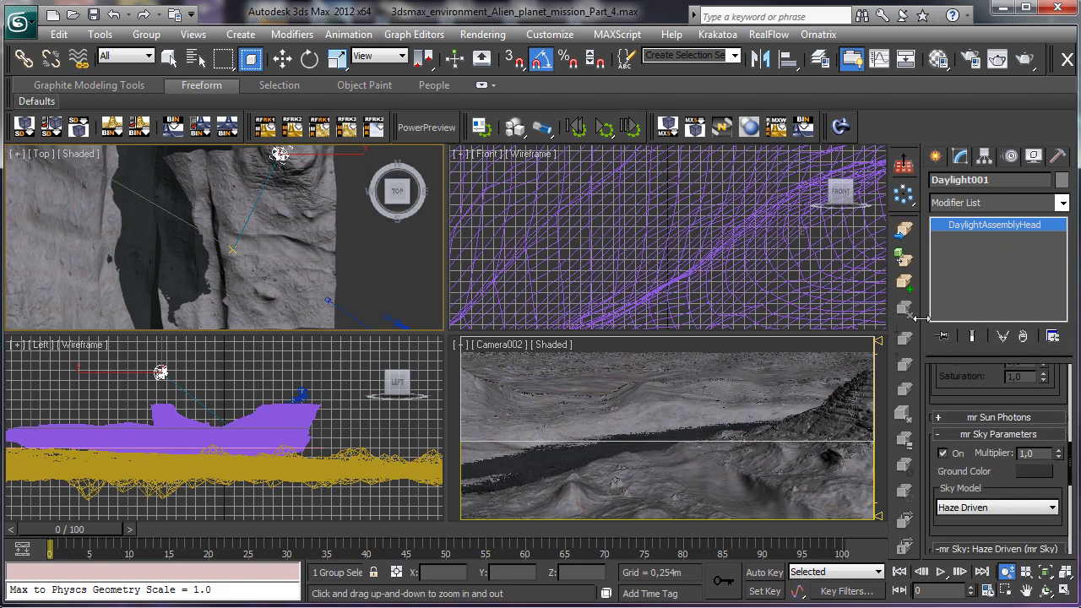
pyautogui.moveTo(924, 325); pyautogui.dragTo(769, 325)
pyautogui.scroll(-5, 1020, 429)
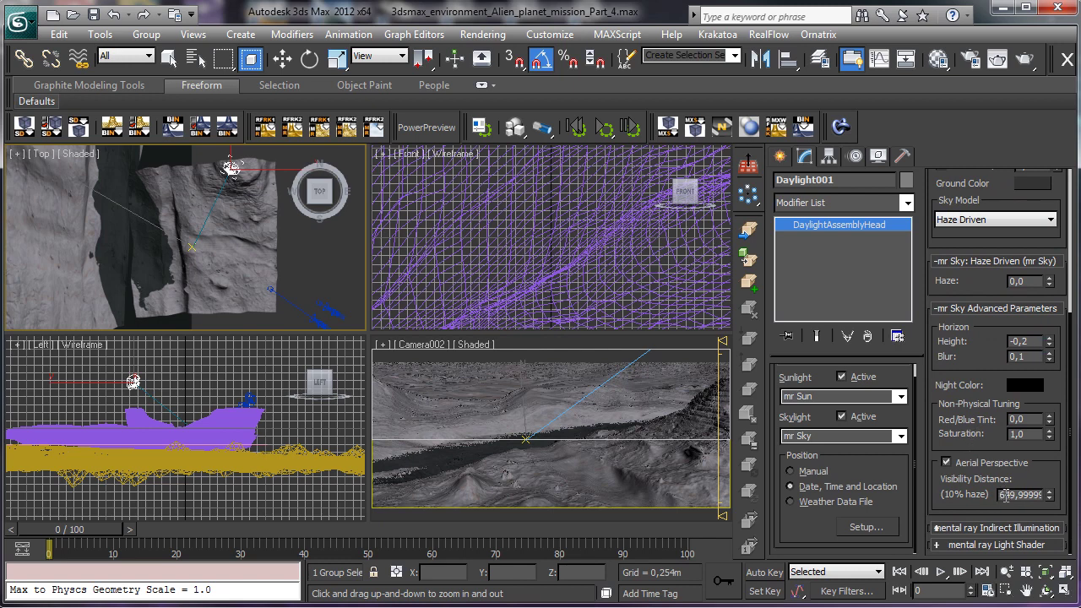
pyautogui.click(947, 462)
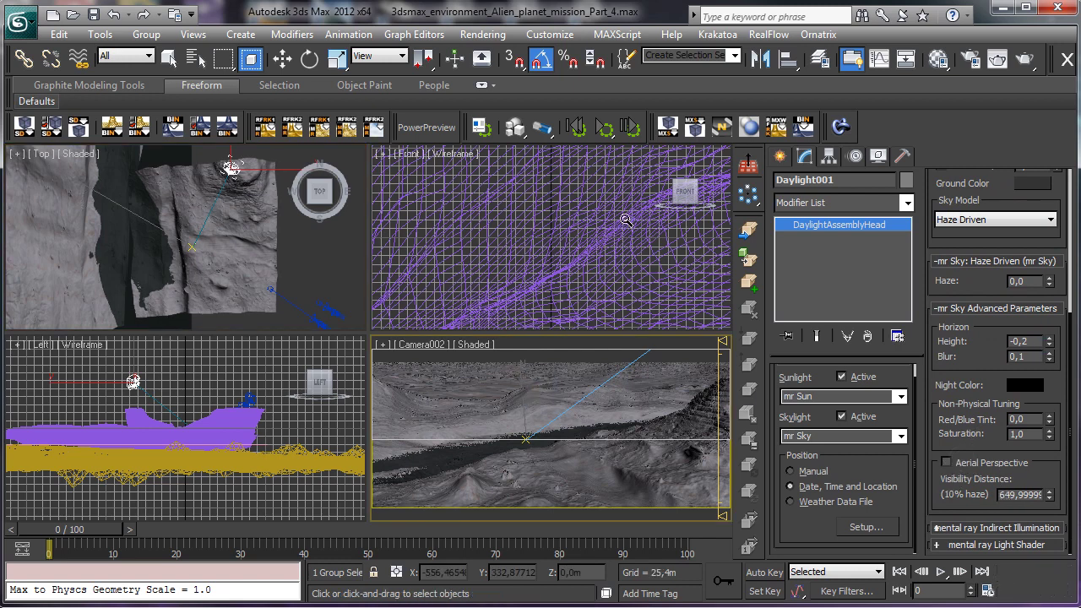
# Step: Re-render the Camera002 region with the previous image cloned for comparison, continuing past the missing coordinates warning and minimizing the result
pyautogui.press('q')
pyautogui.click(1022, 61)
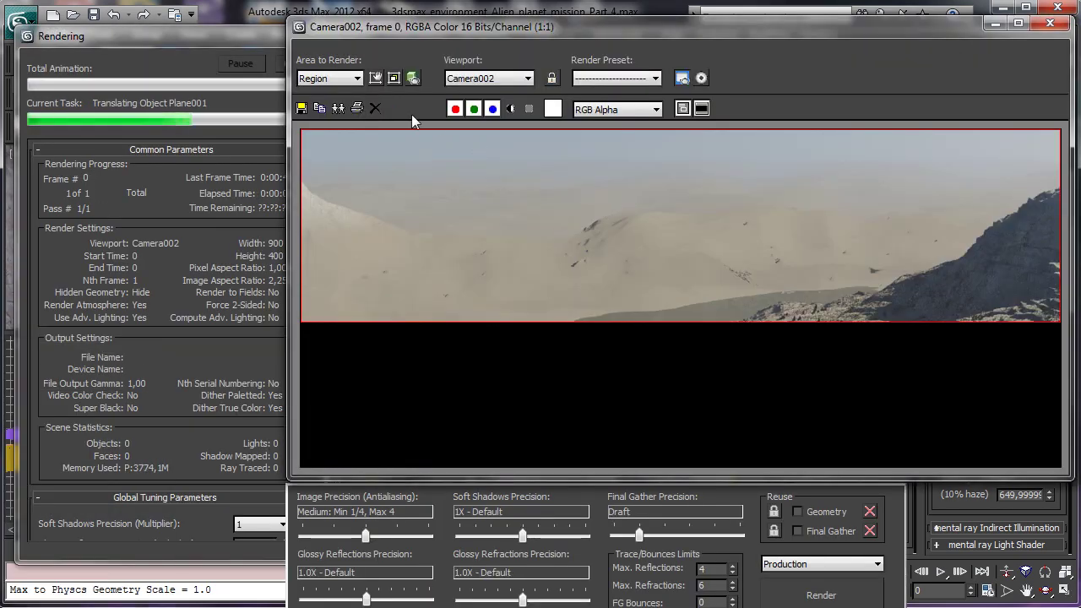
pyautogui.click(338, 109)
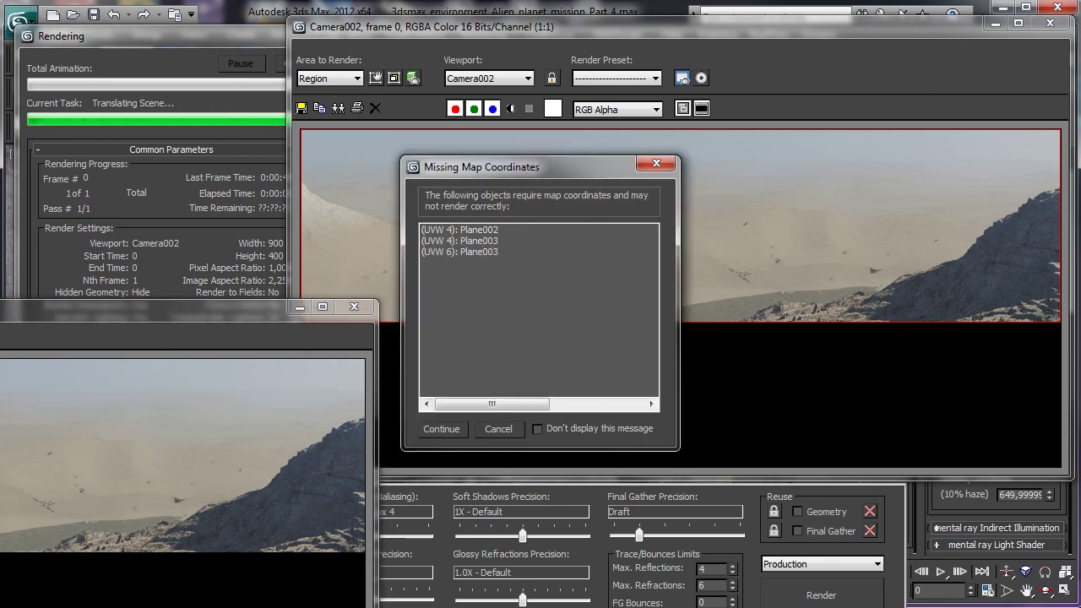
pyautogui.click(443, 429)
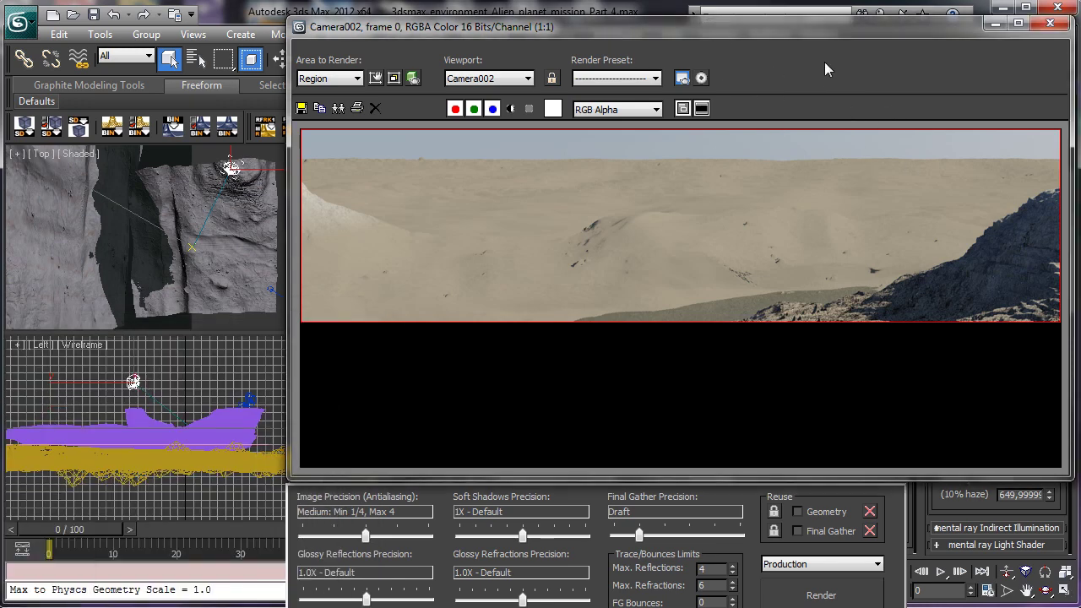
pyautogui.moveTo(875, 31); pyautogui.dragTo(951, 71)
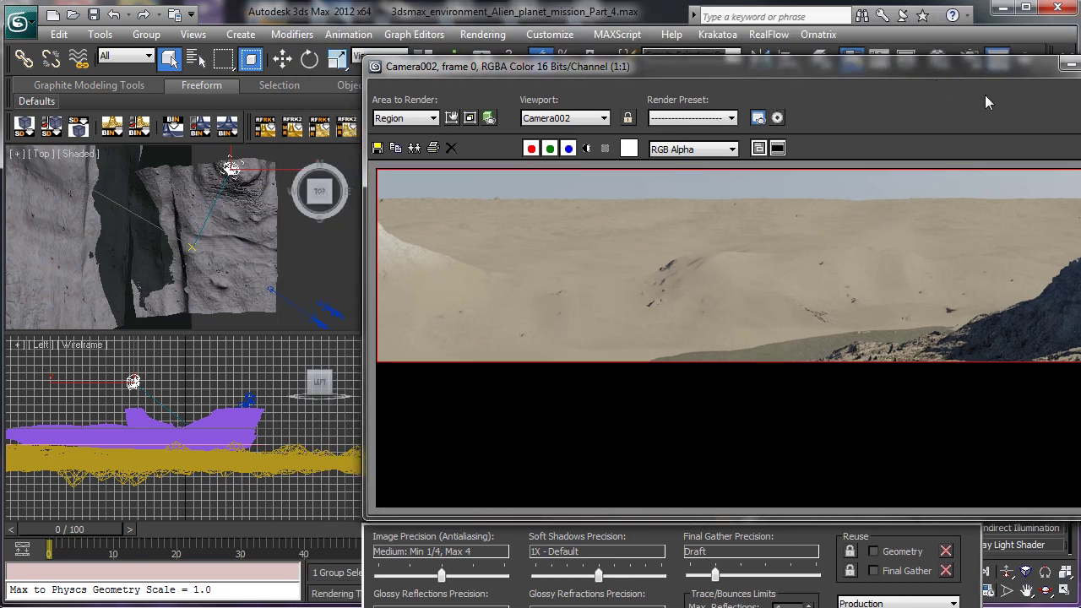
pyautogui.click(1070, 67)
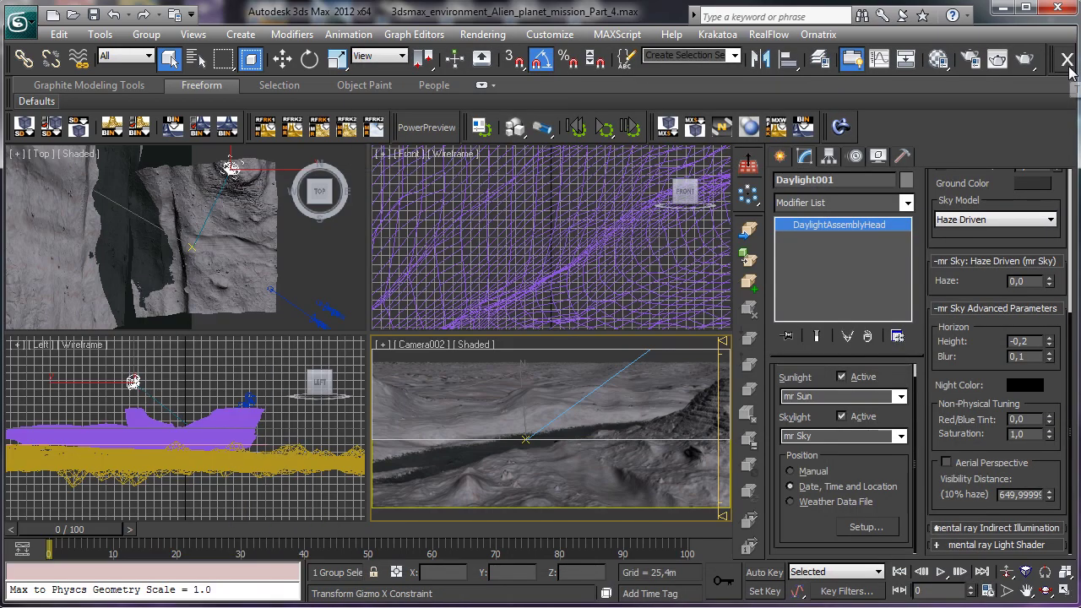
# Step: Maximize the Camera002 view and open the Substance source map of Layer 1 in the Background terrain's diffuse composite
pyautogui.click(937, 59)
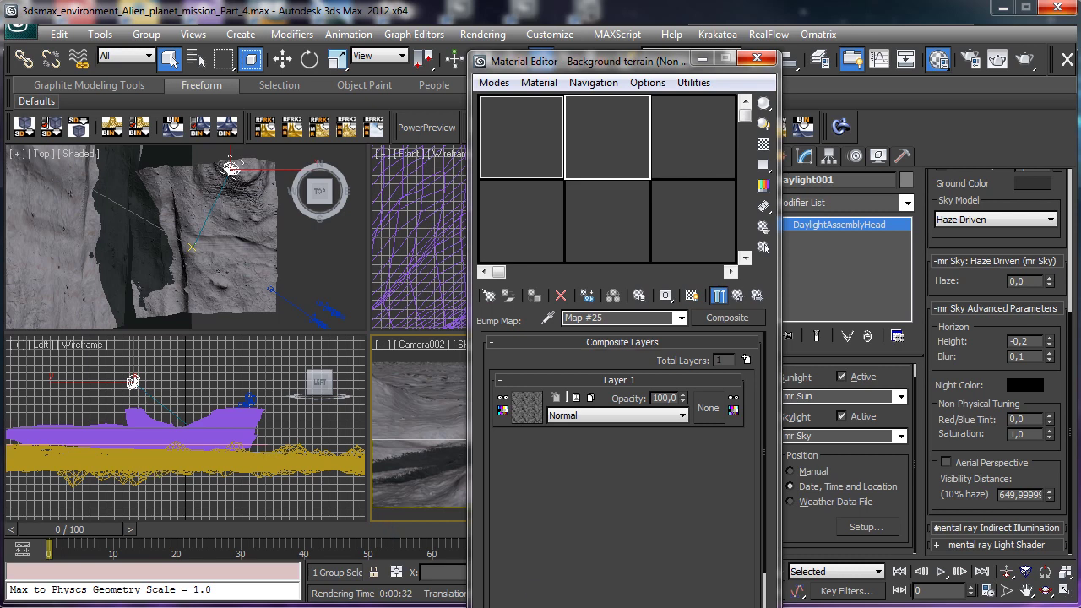
pyautogui.click(1064, 591)
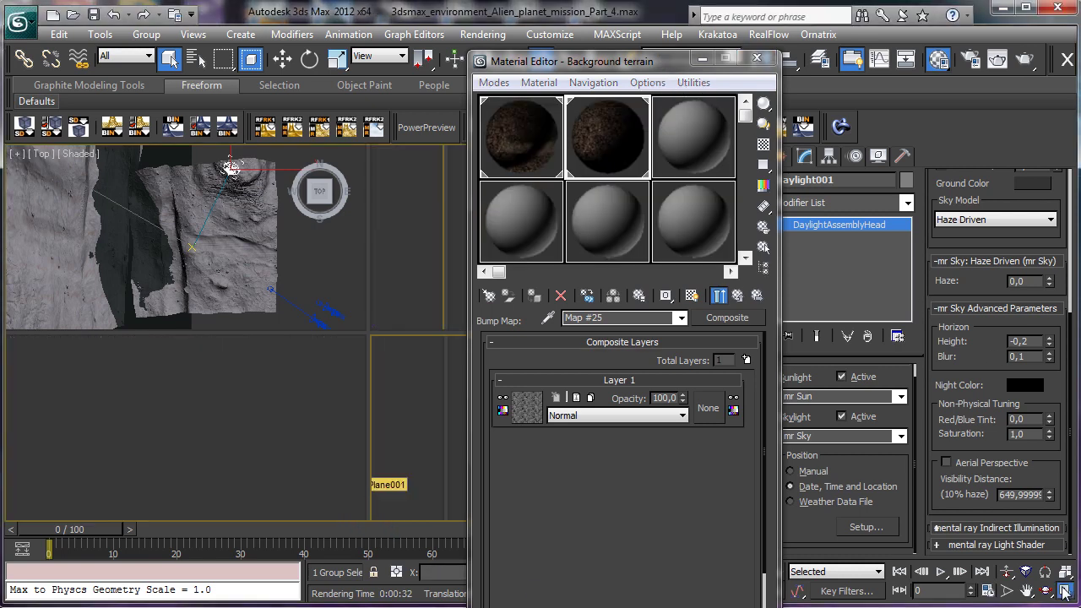
pyautogui.click(738, 295)
pyautogui.scroll(2, 598, 516)
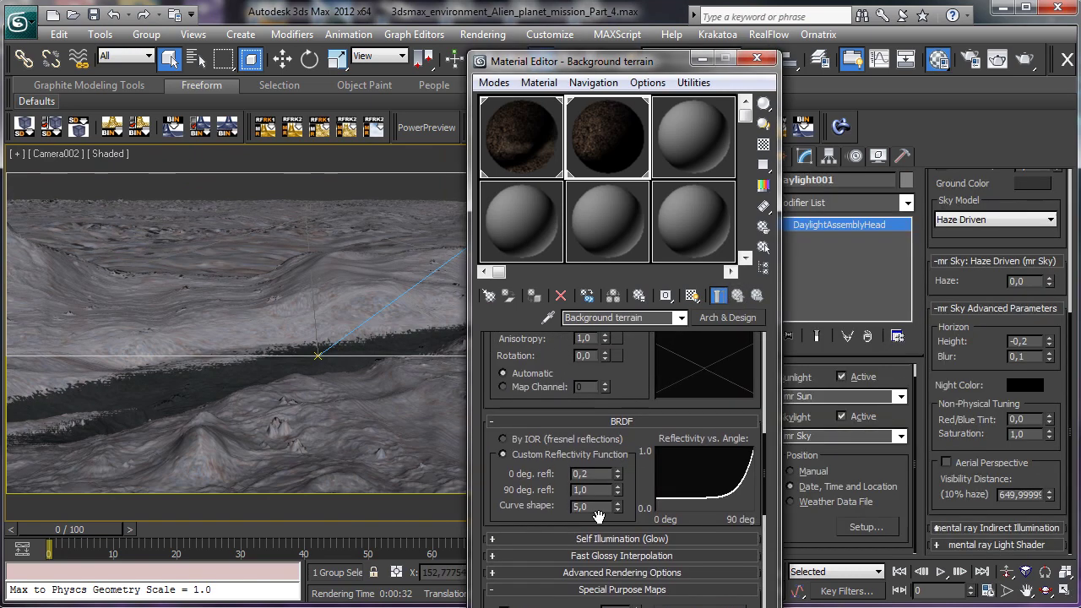
pyautogui.scroll(10, 598, 515)
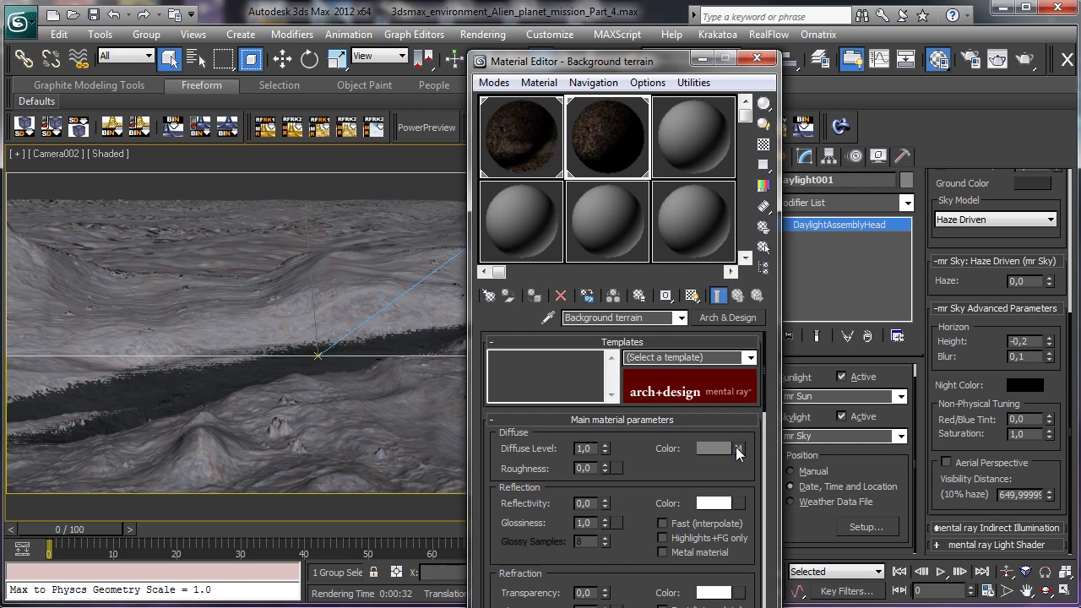
pyautogui.click(738, 448)
pyautogui.click(582, 458)
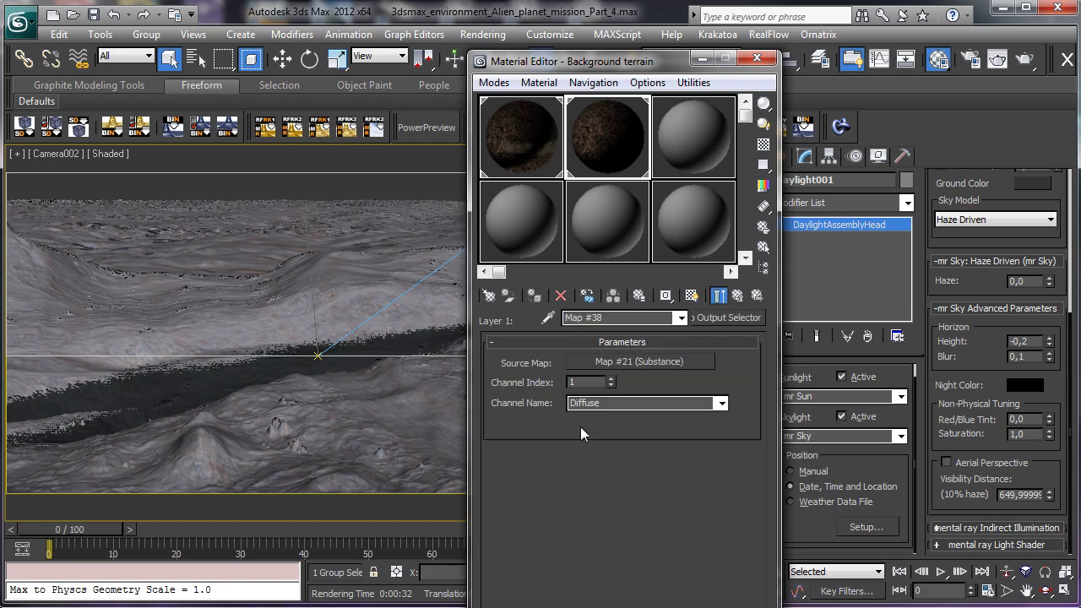
pyautogui.click(632, 363)
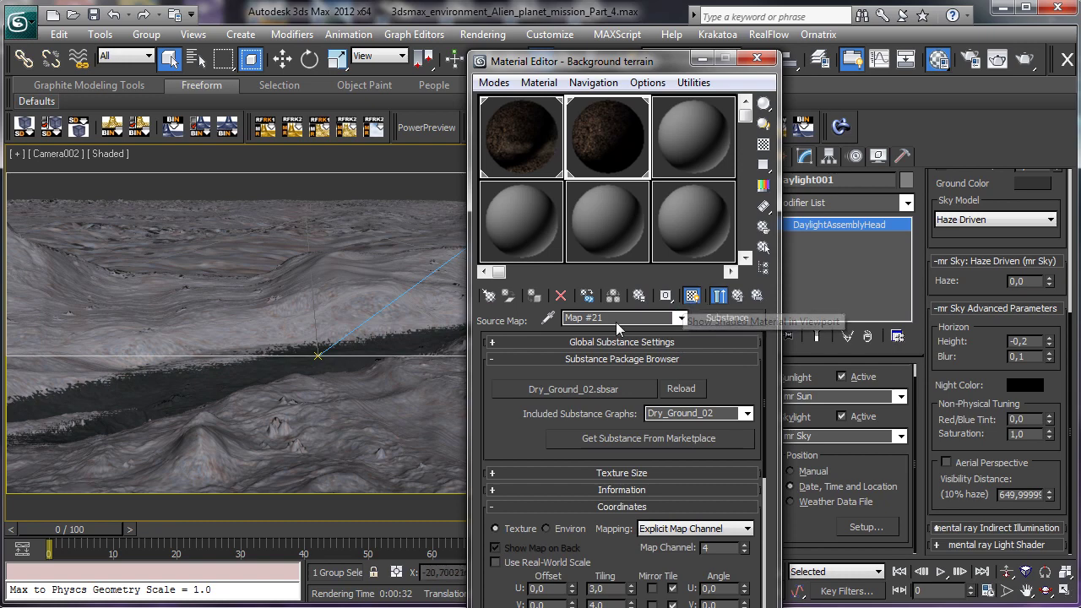
# Step: Set the Dry_Ground_02 substance's Luminosity to 0,3 and its Contrast to 0,2
pyautogui.moveTo(511, 432); pyautogui.dragTo(576, 300)
pyautogui.moveTo(624, 397); pyautogui.dragTo(664, 296)
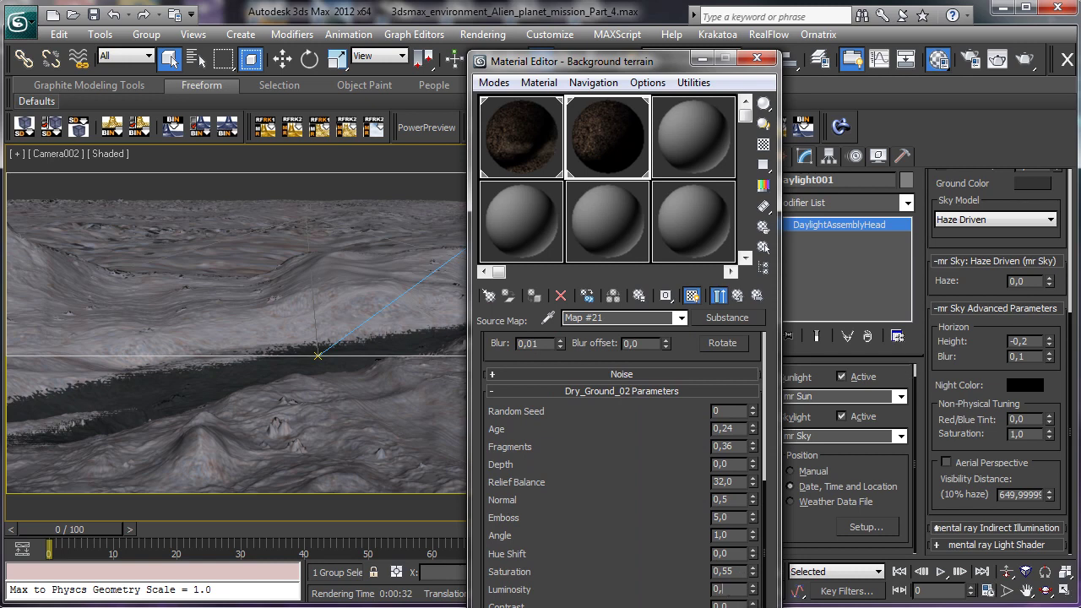
pyautogui.write('3')
pyautogui.press('Return')
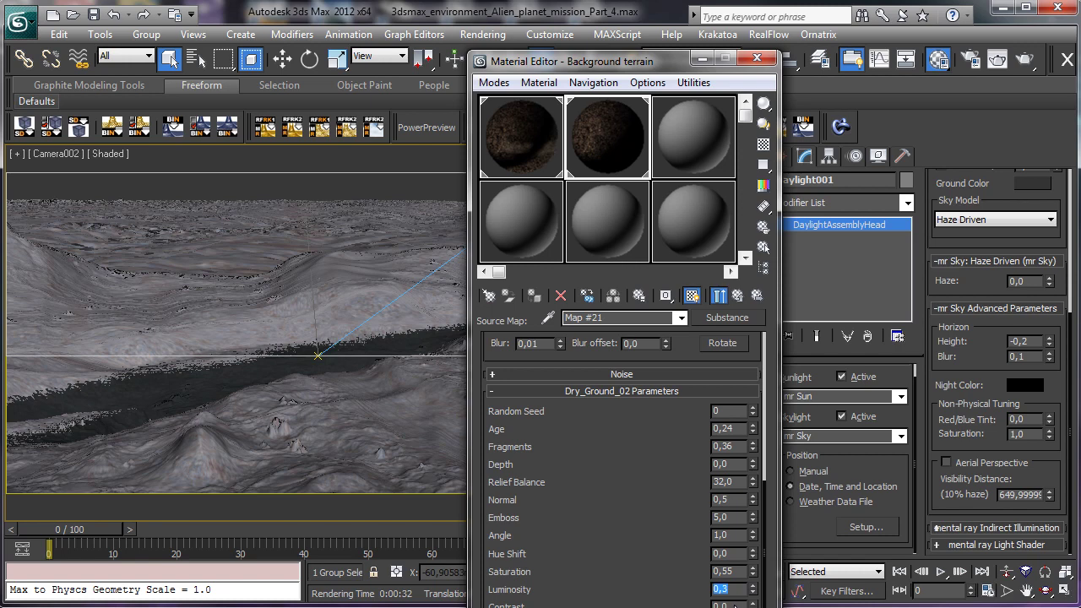
pyautogui.click(680, 420)
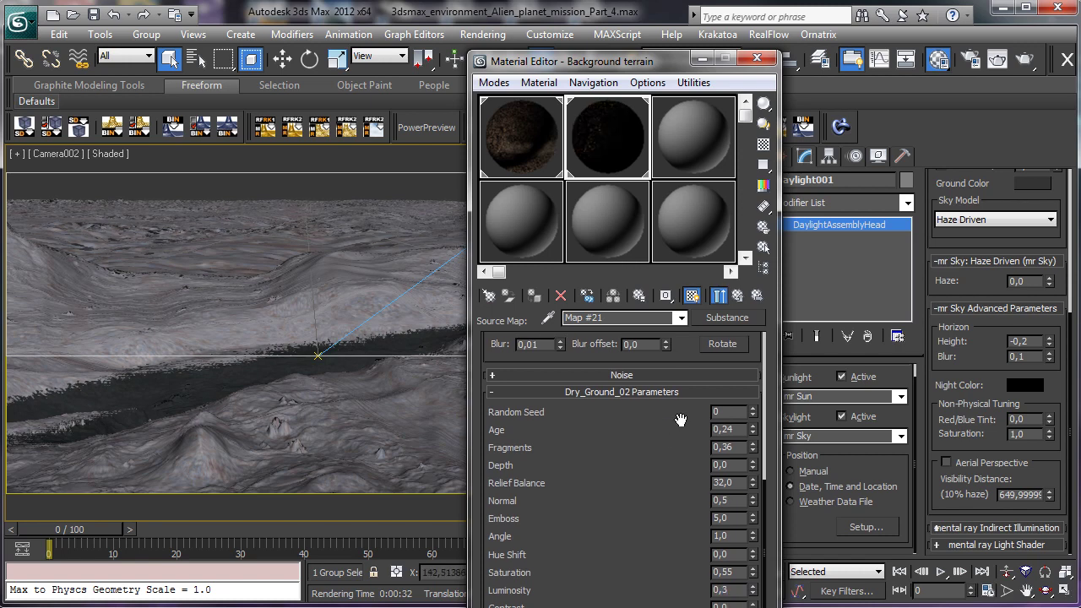
pyautogui.moveTo(641, 66); pyautogui.dragTo(647, 39)
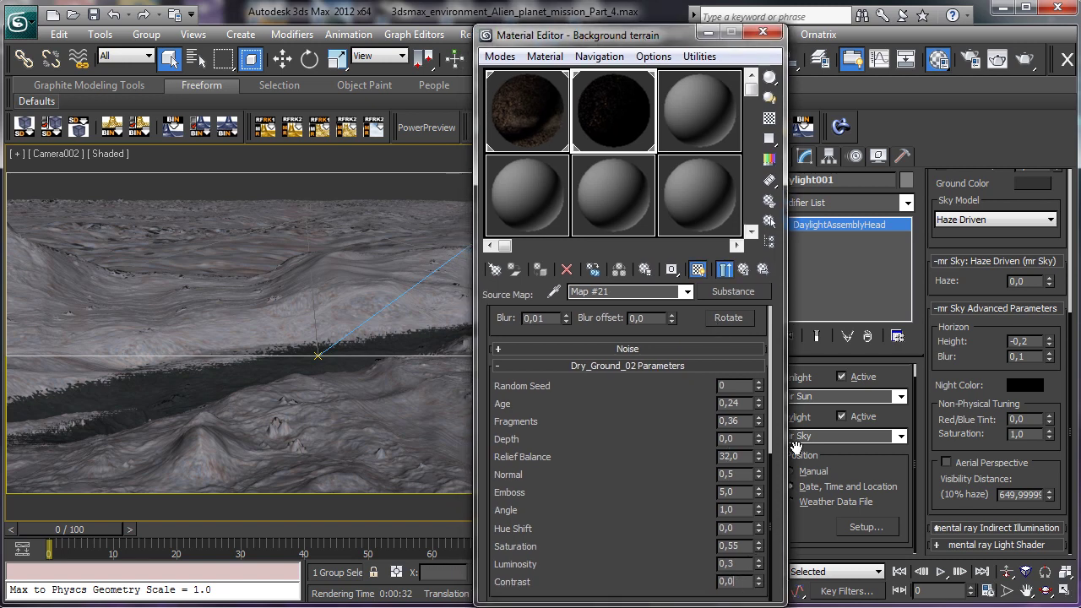
pyautogui.write('2')
pyautogui.press('Return')
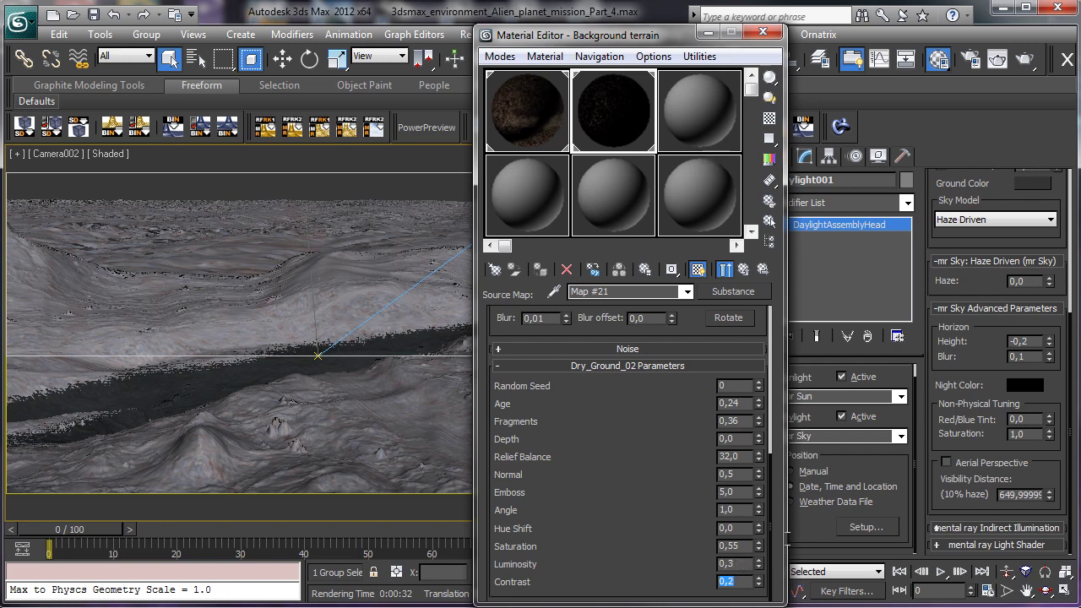
# Step: Try a Dry_Ground_02 Luminosity of 0,35 in a Camera002 region render, continuing past the missing coordinates warning and then cancelling it
pyautogui.click(734, 564)
pyautogui.write('5')
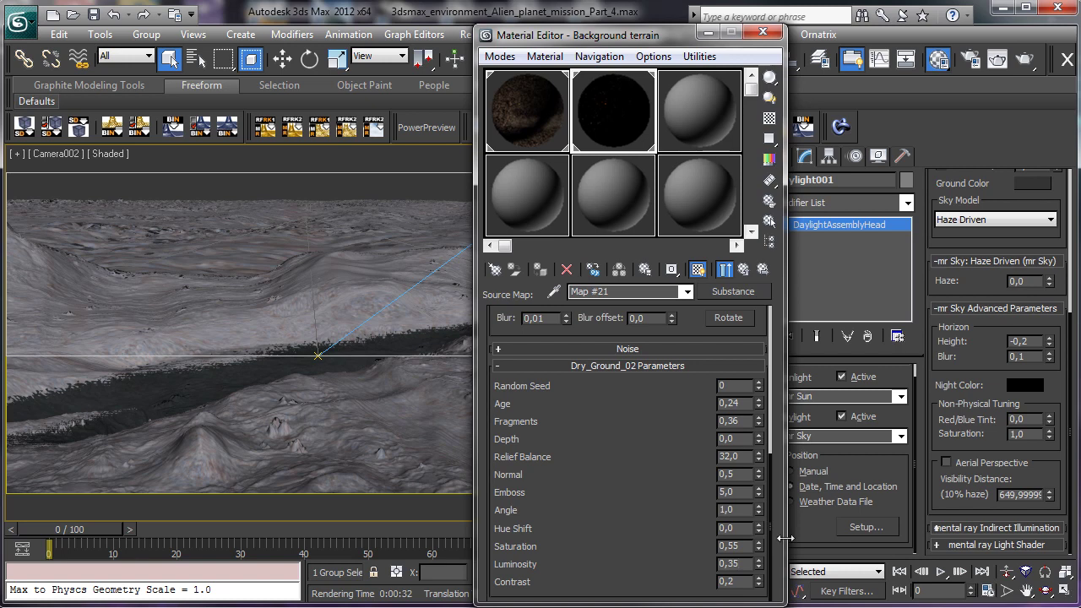
pyautogui.press('Return')
pyautogui.click(1024, 58)
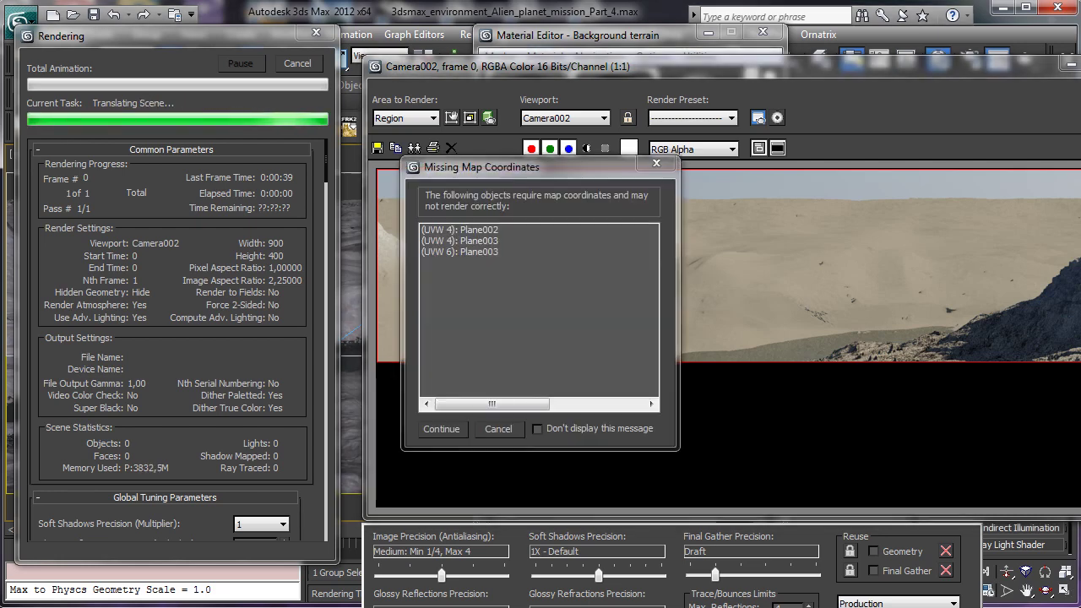
pyautogui.click(571, 428)
pyautogui.click(448, 429)
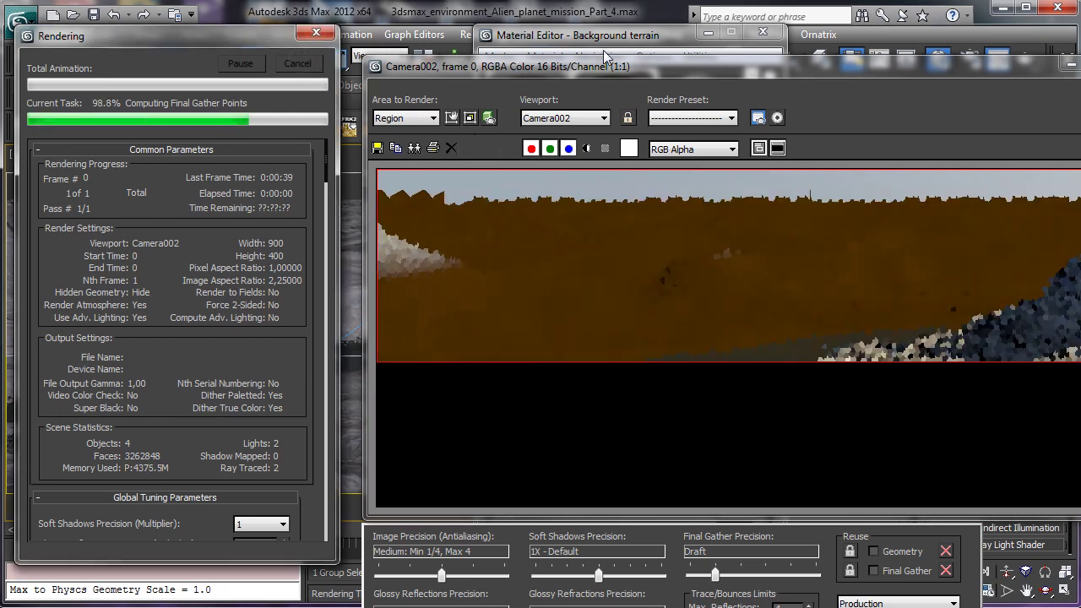
pyautogui.click(297, 64)
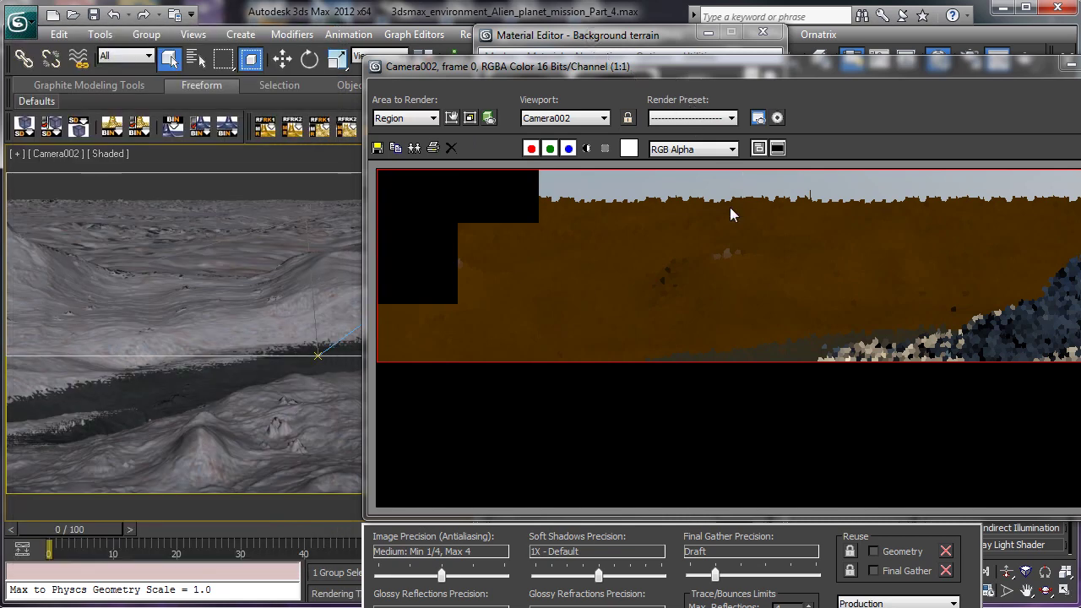
# Step: Set the Dry_Ground_02 substance's Luminosity to 0,4 and its Contrast to 0,1, then put away the test render and the material editor
pyautogui.press('m')
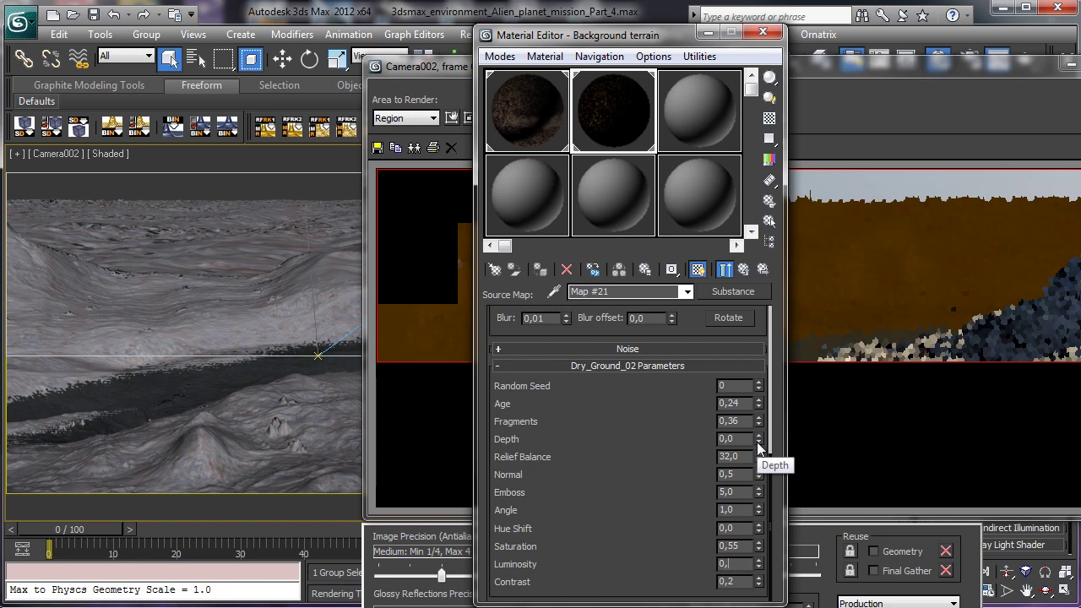
pyautogui.press('BackSpace')
pyautogui.press('BackSpace')
pyautogui.write('4')
pyautogui.press('Return')
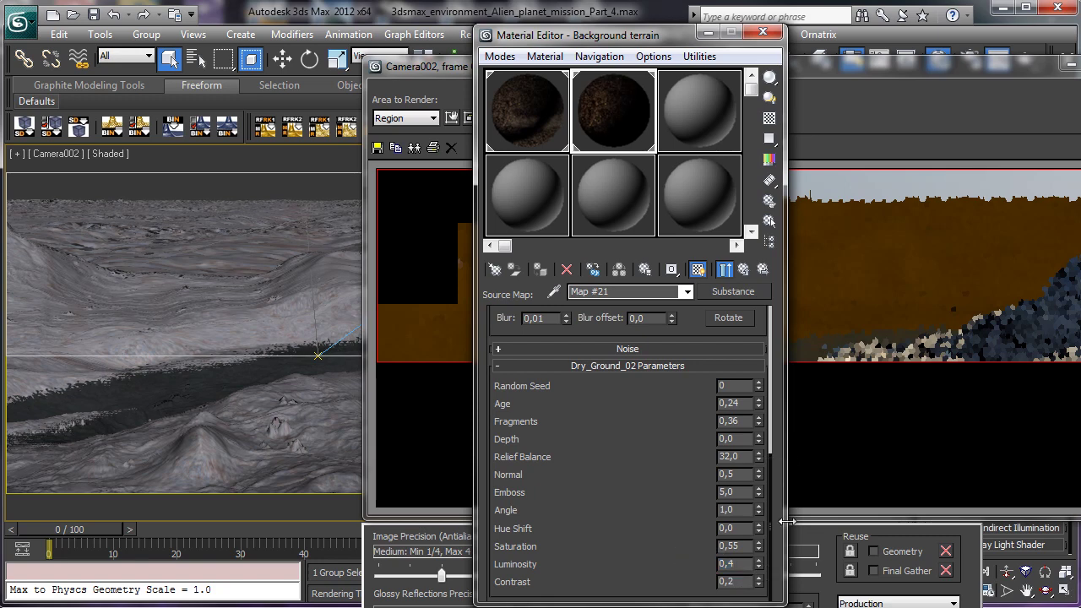
pyautogui.press('Return')
pyautogui.click(731, 582)
pyautogui.press('BackSpace')
pyautogui.write('1')
pyautogui.press('Return')
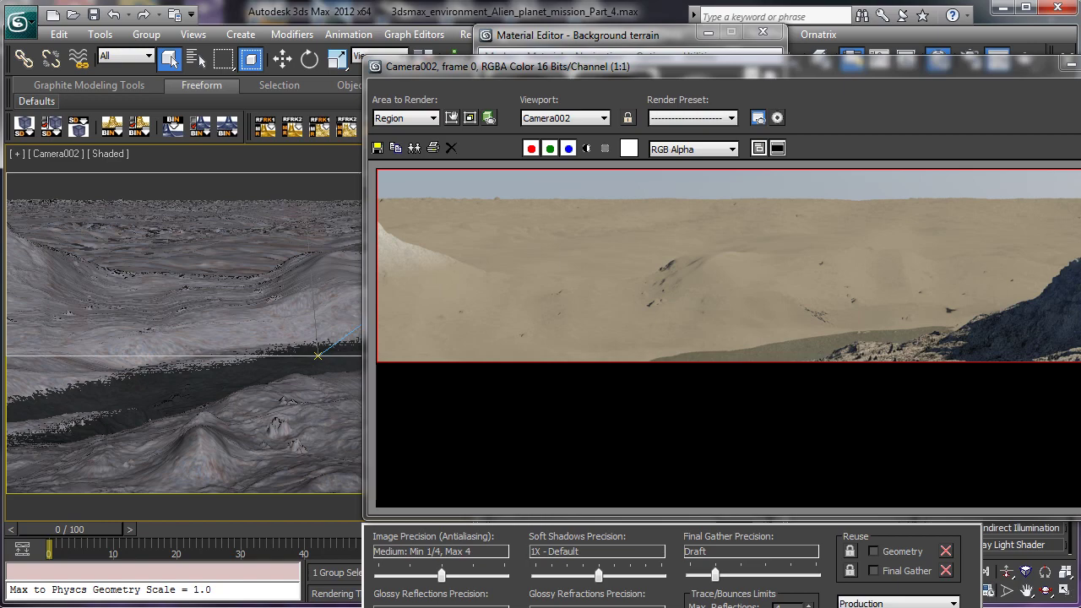
pyautogui.click(1071, 64)
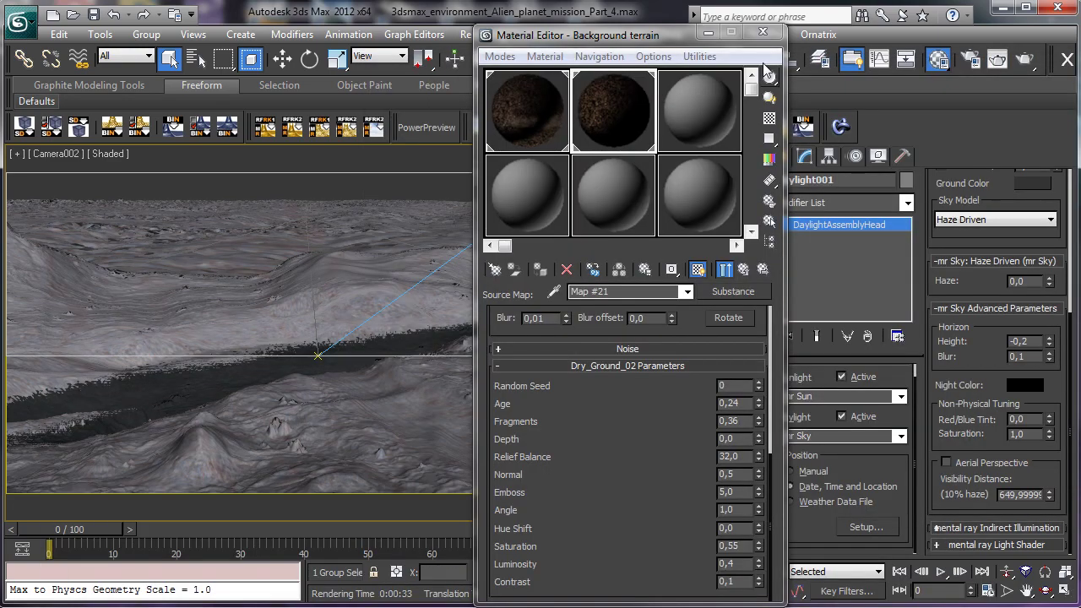
pyautogui.press('m')
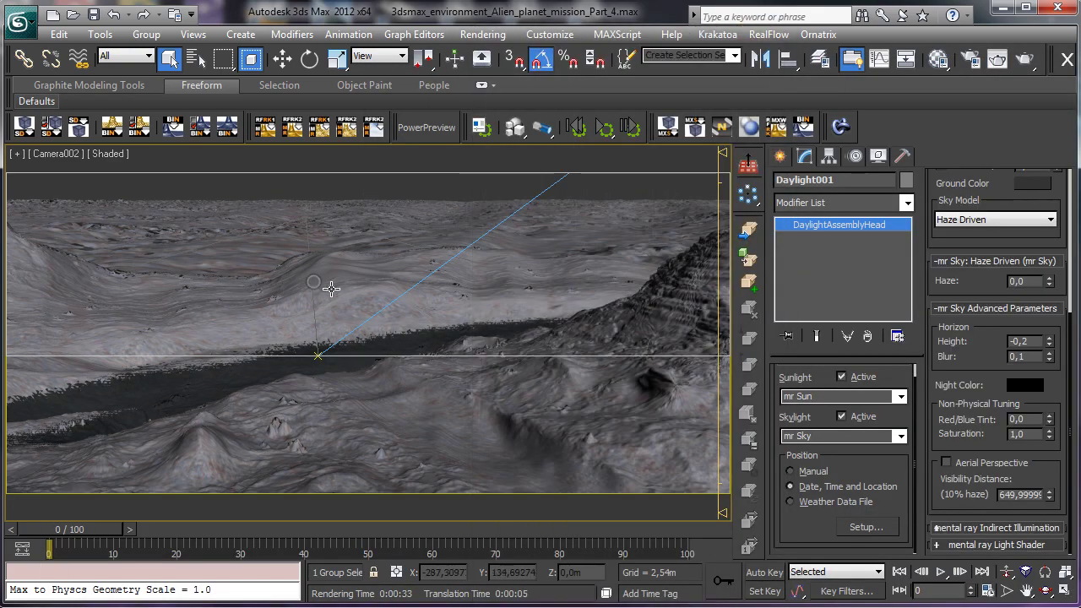
# Step: Select the Plane002 terrain and set the Strength of its lower Displace modifier to 15 m
pyautogui.click(436, 255)
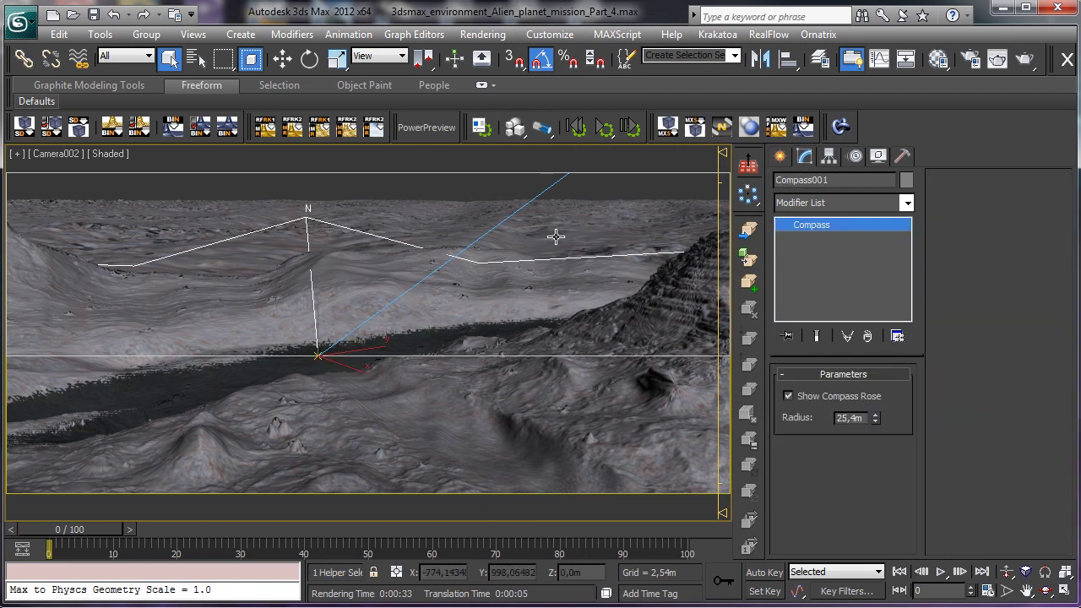
pyautogui.click(501, 259)
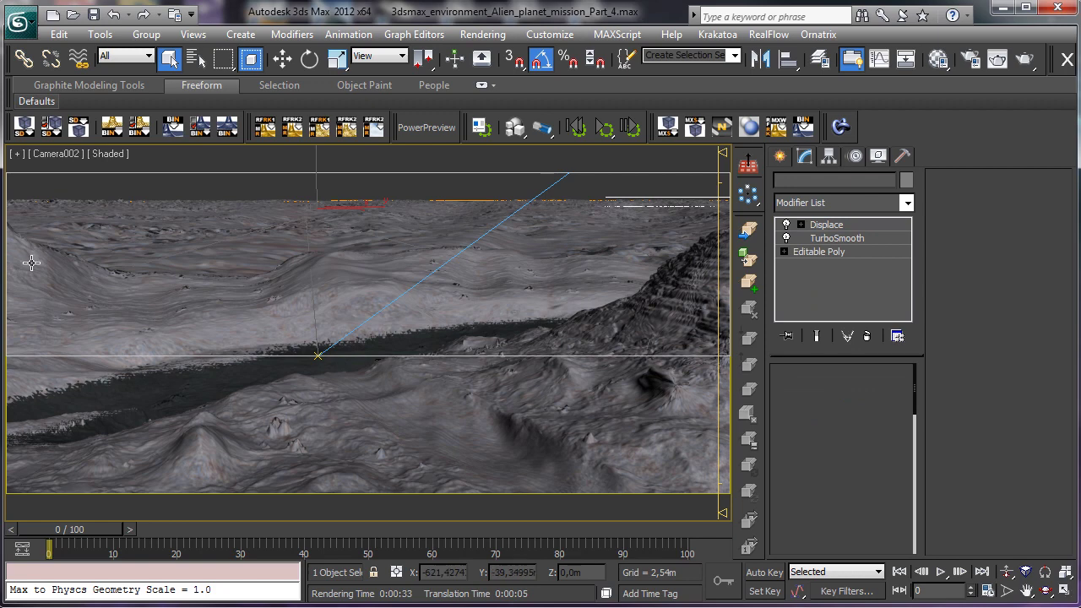
pyautogui.hotkey('ctrl', 'z')
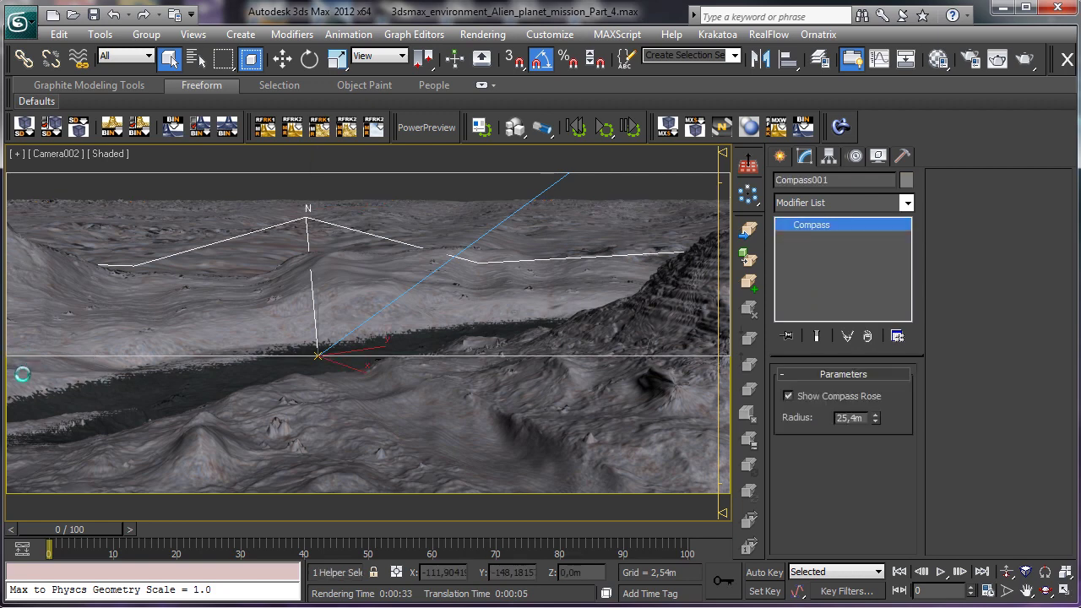
pyautogui.hotkey('ctrl', 'z')
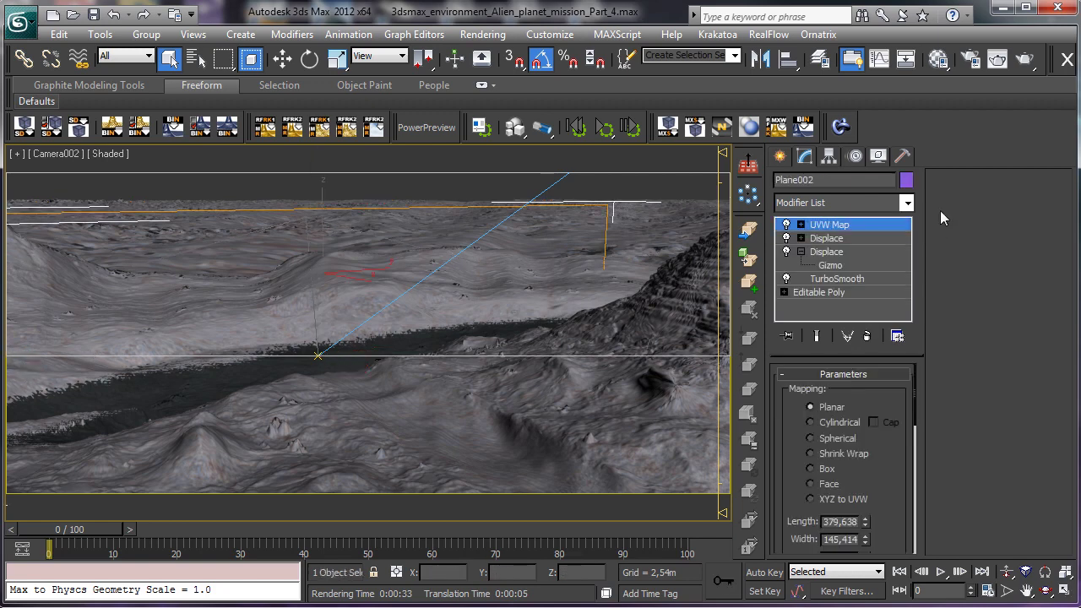
pyautogui.click(836, 254)
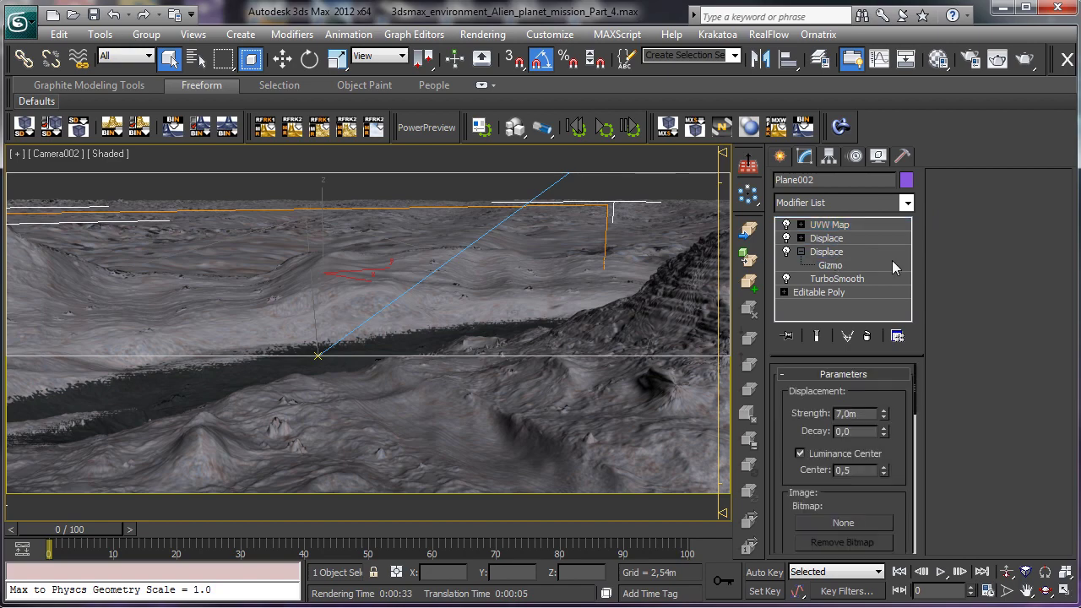
pyautogui.click(787, 253)
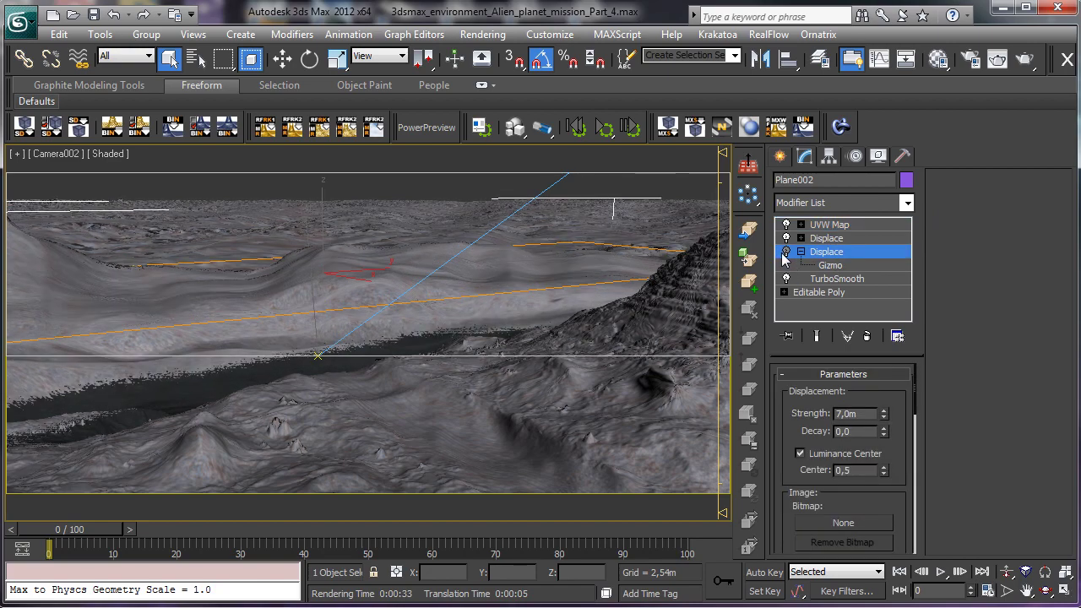
pyautogui.click(782, 265)
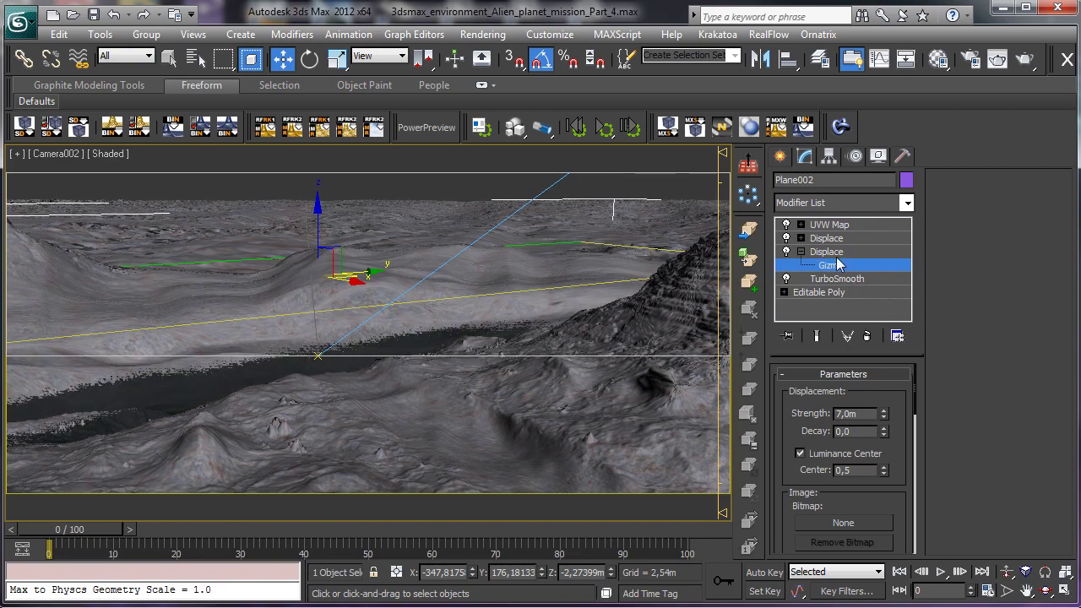
pyautogui.click(838, 263)
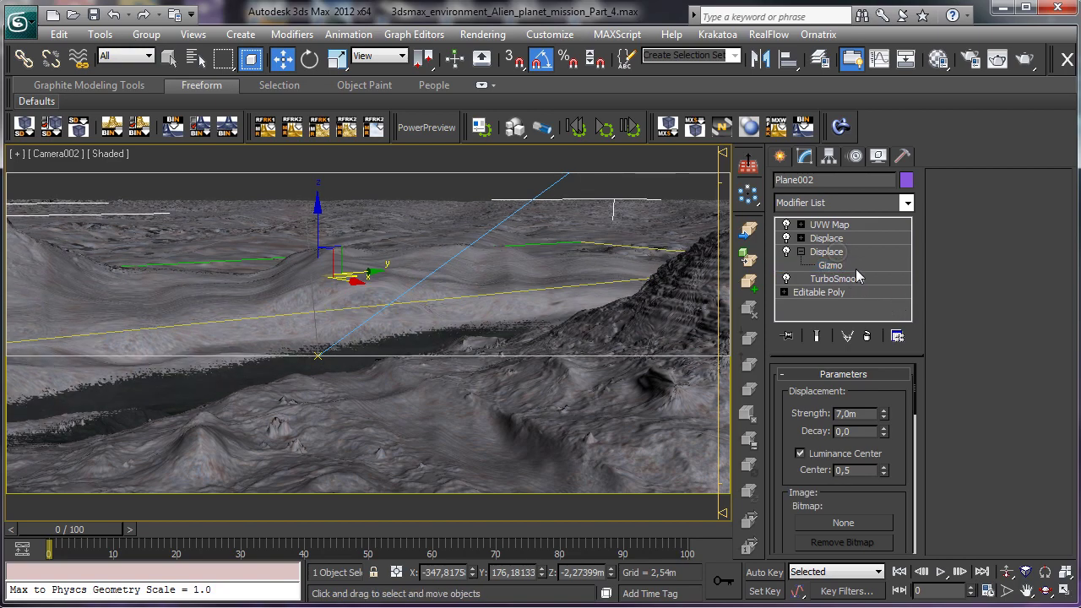
pyautogui.doubleClick(862, 413)
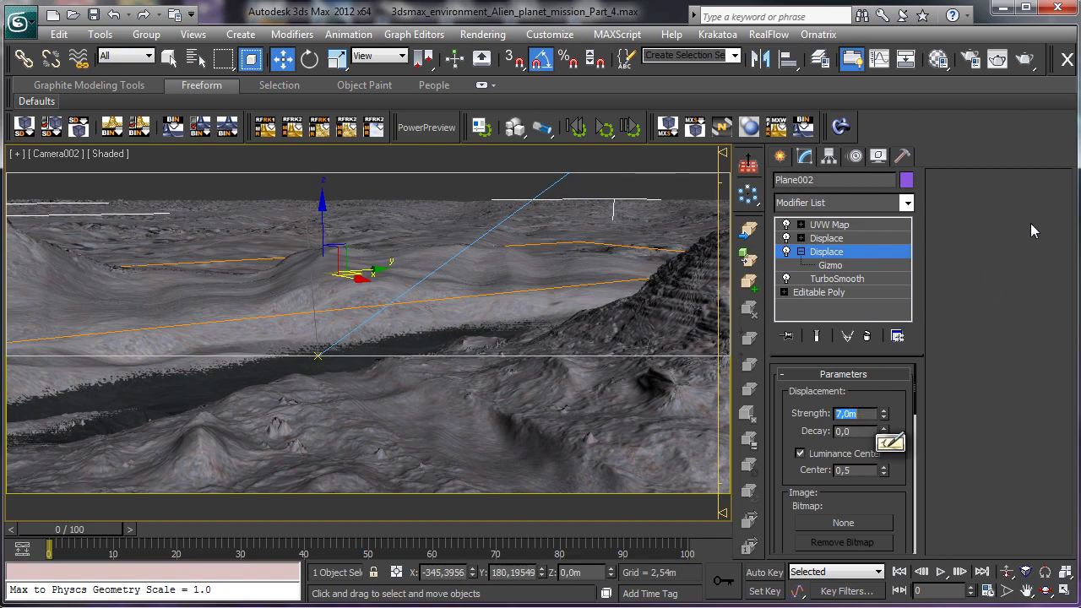
pyautogui.write('15')
pyautogui.press('Return')
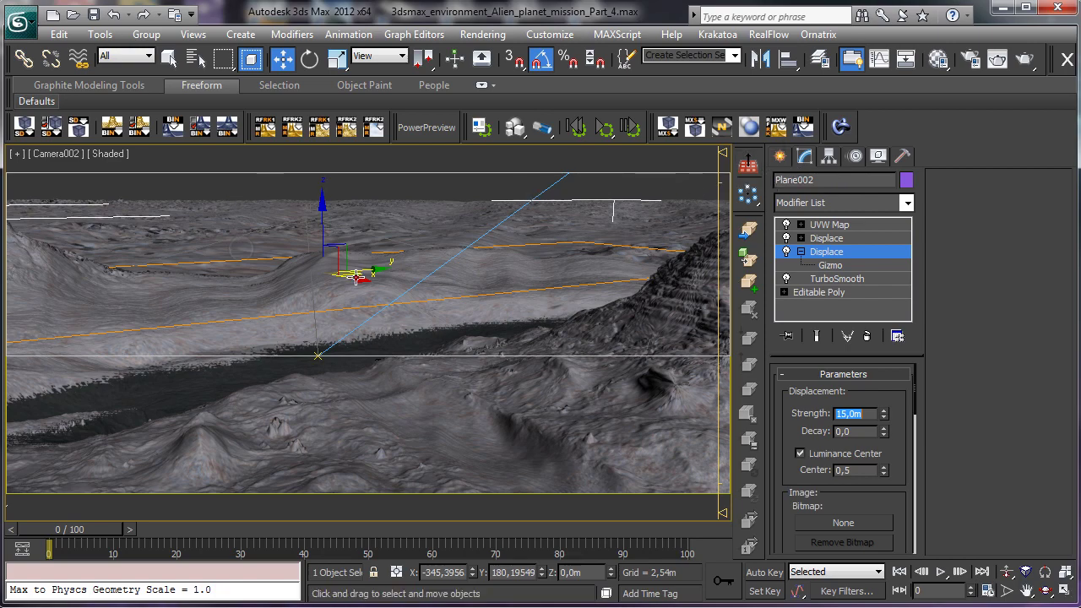
# Step: Set the Displace Strength of the distant Plane003 terrain to 120 m and re-render the Camera002 region, minimizing the result
pyautogui.click(671, 406)
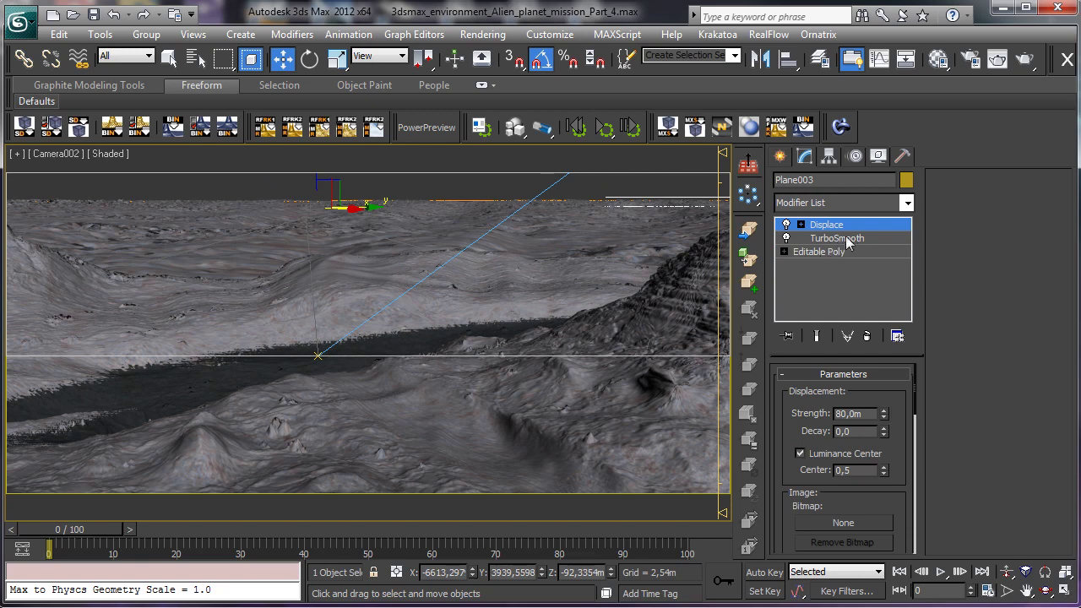
pyautogui.doubleClick(868, 415)
pyautogui.write('120')
pyautogui.press('Return')
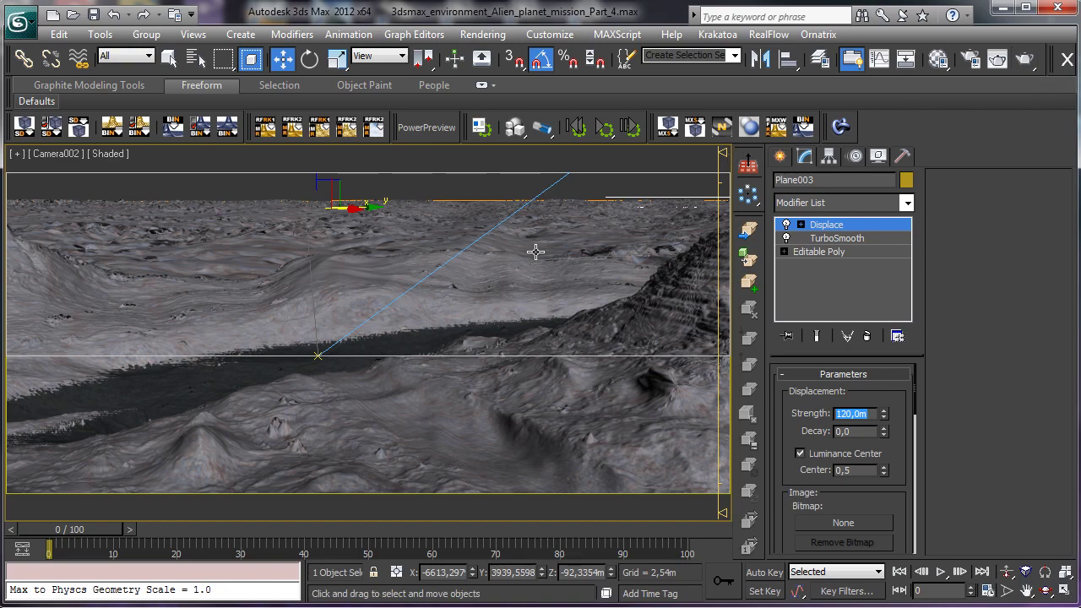
pyautogui.click(998, 59)
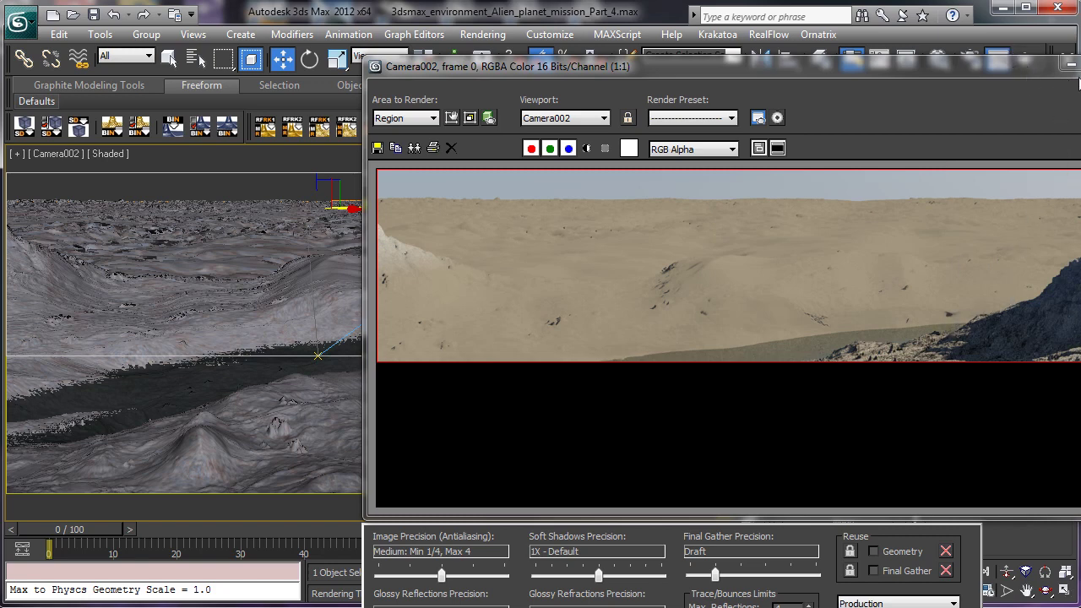
pyautogui.click(1072, 65)
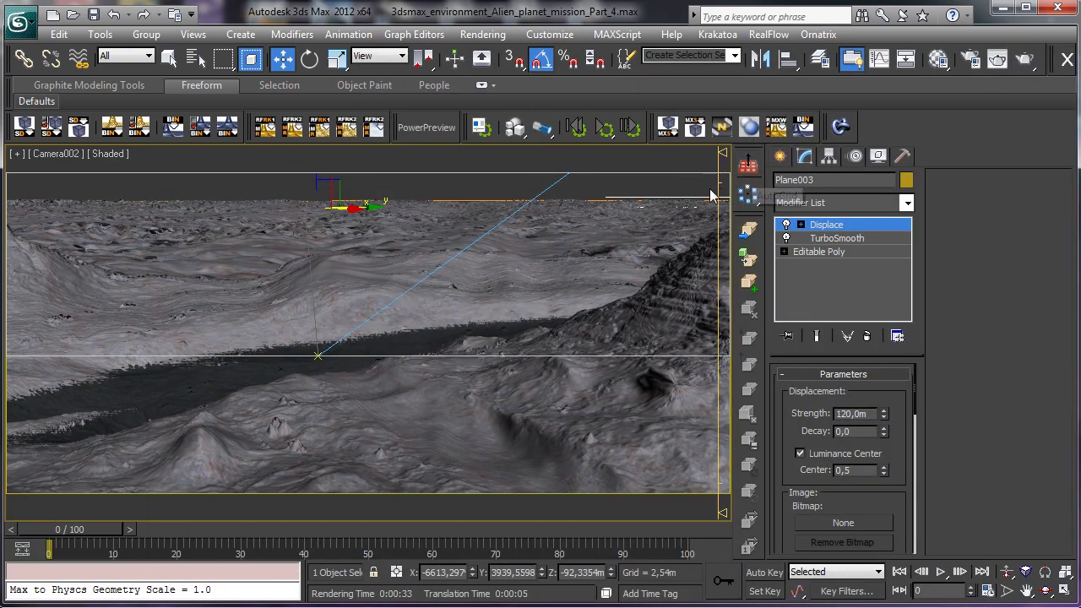
# Step: Check the effect of the uppermost Displace modifier on the foreground Plane001 by switching it off and on
pyautogui.click(715, 438)
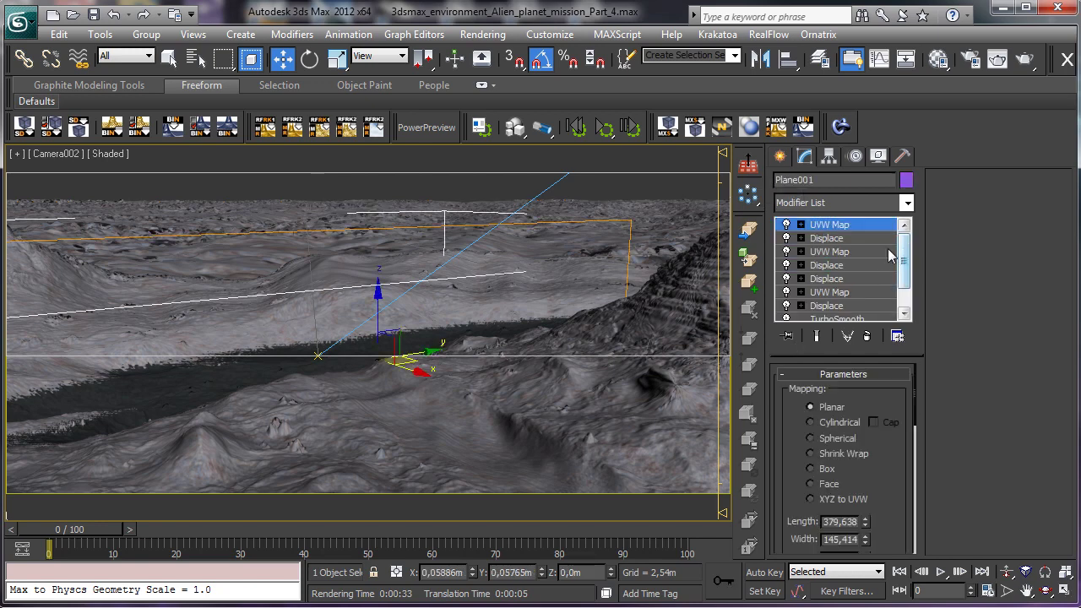
pyautogui.click(788, 240)
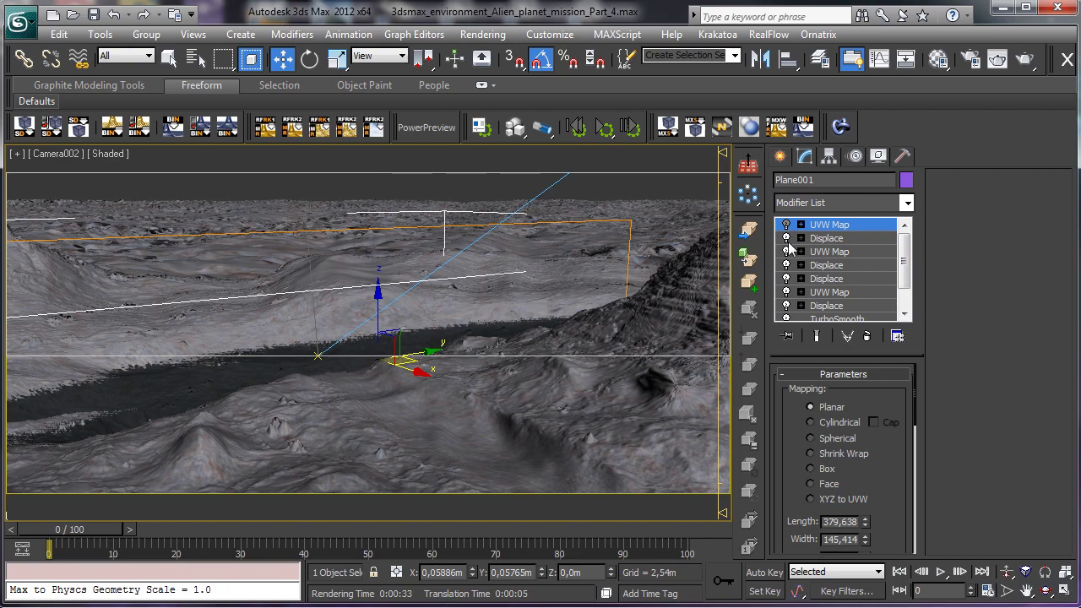
pyautogui.click(787, 241)
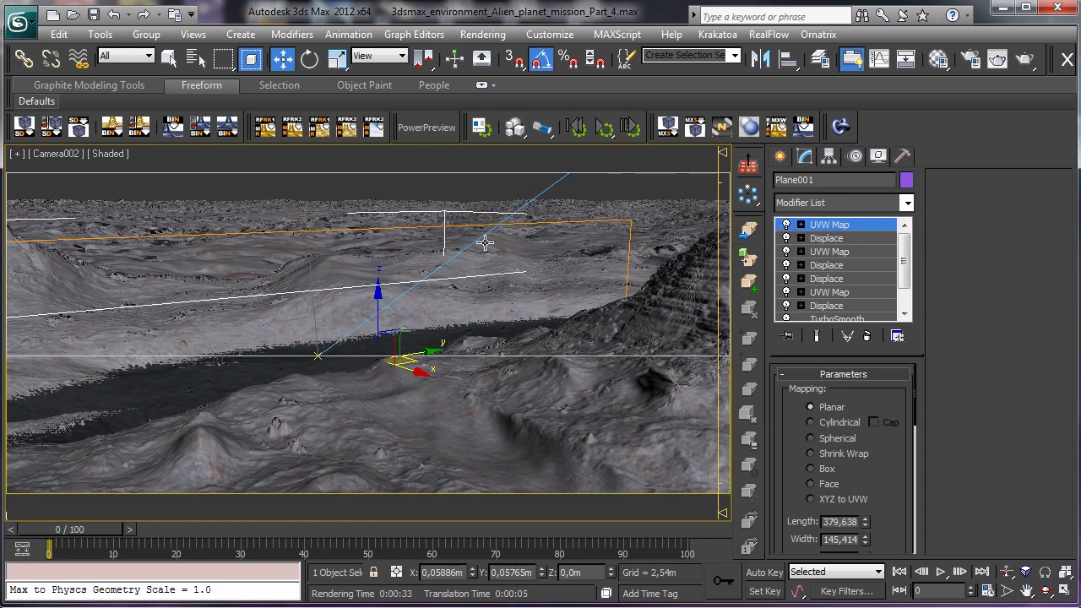
pyautogui.click(165, 289)
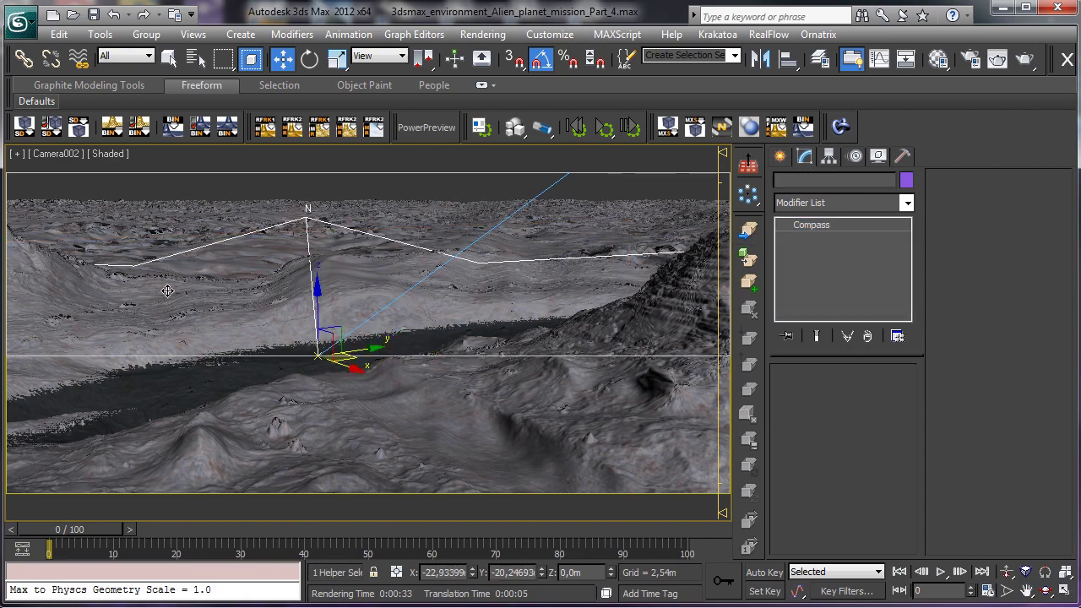
# Step: Set the Strength of Plane002's upper Displace modifier to 15 m and re-render the Camera002 region, minimizing the result
pyautogui.click(613, 212)
pyautogui.click(906, 203)
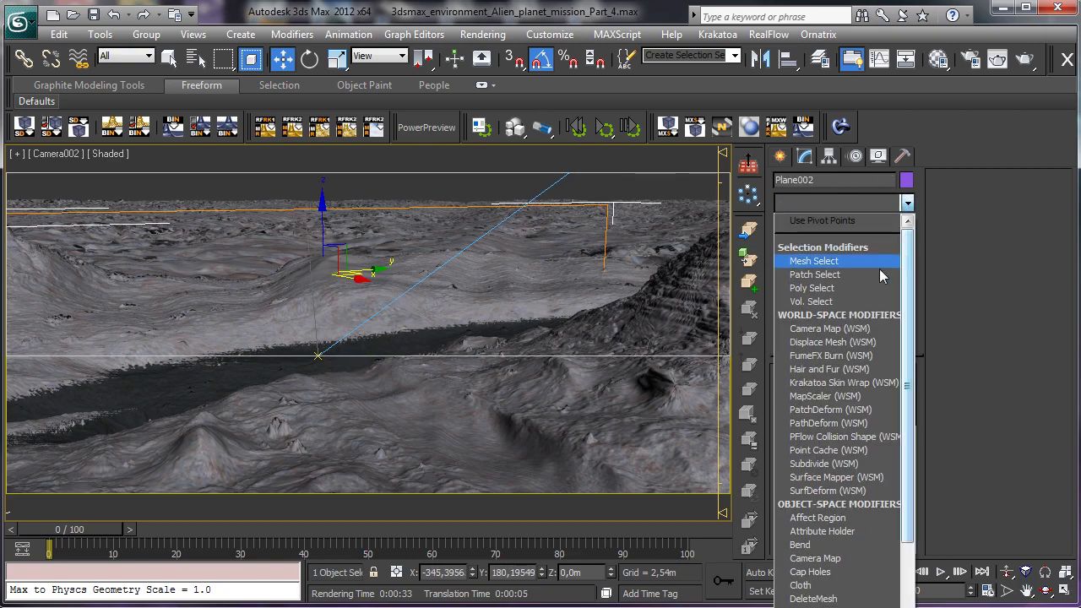
pyautogui.click(914, 197)
pyautogui.click(839, 243)
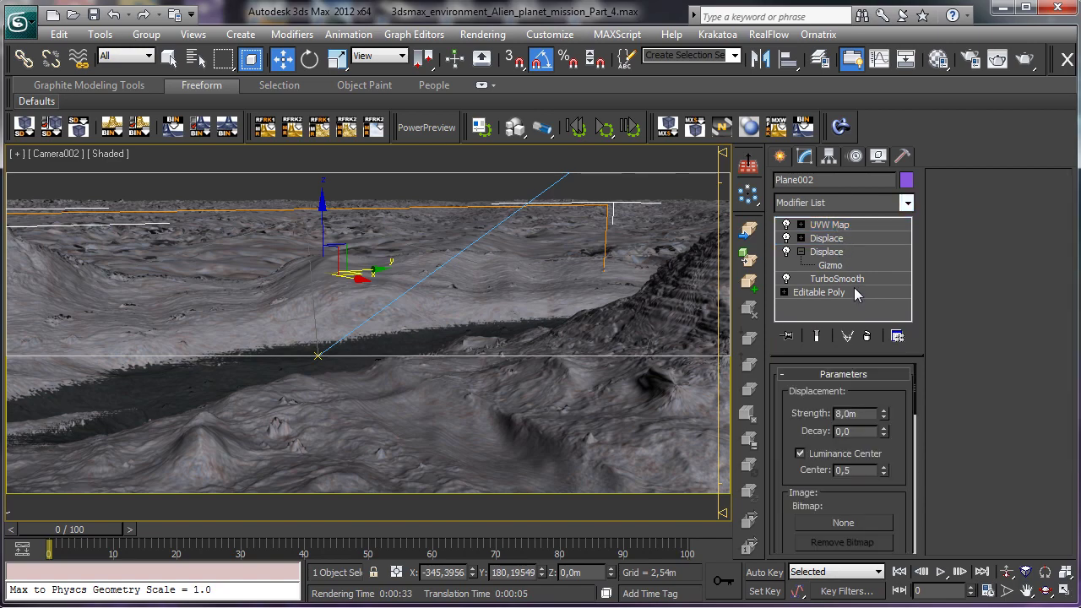
pyautogui.click(850, 414)
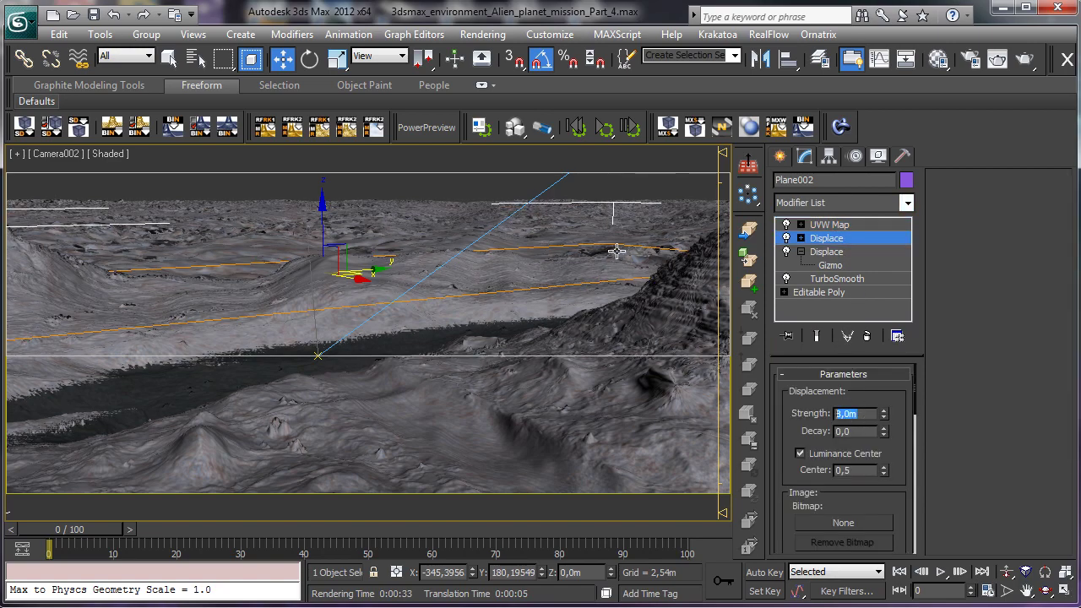
pyautogui.write('15')
pyautogui.press('Return')
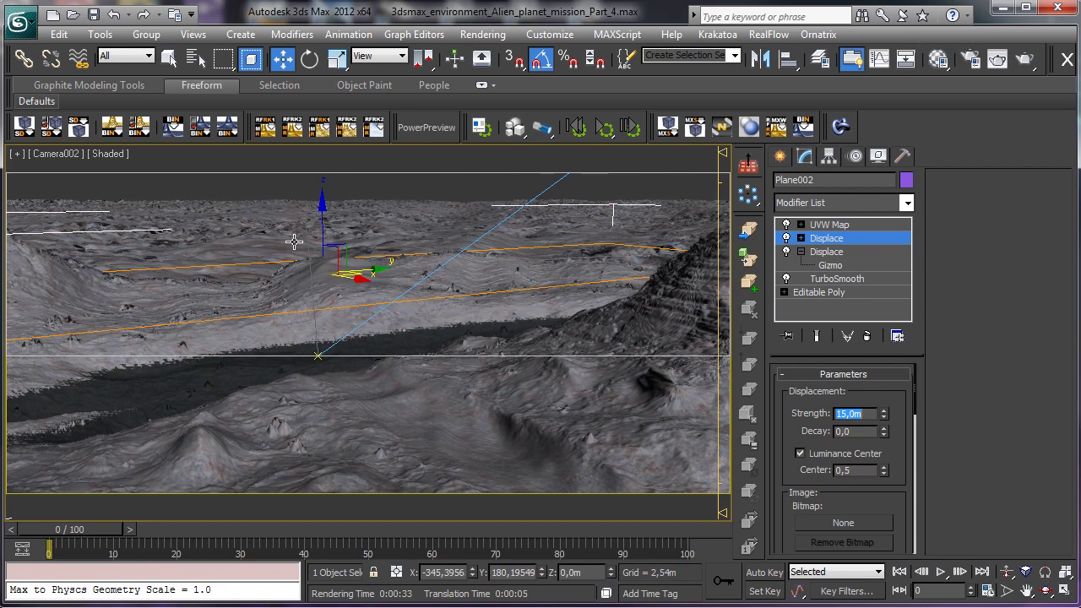
pyautogui.click(1025, 58)
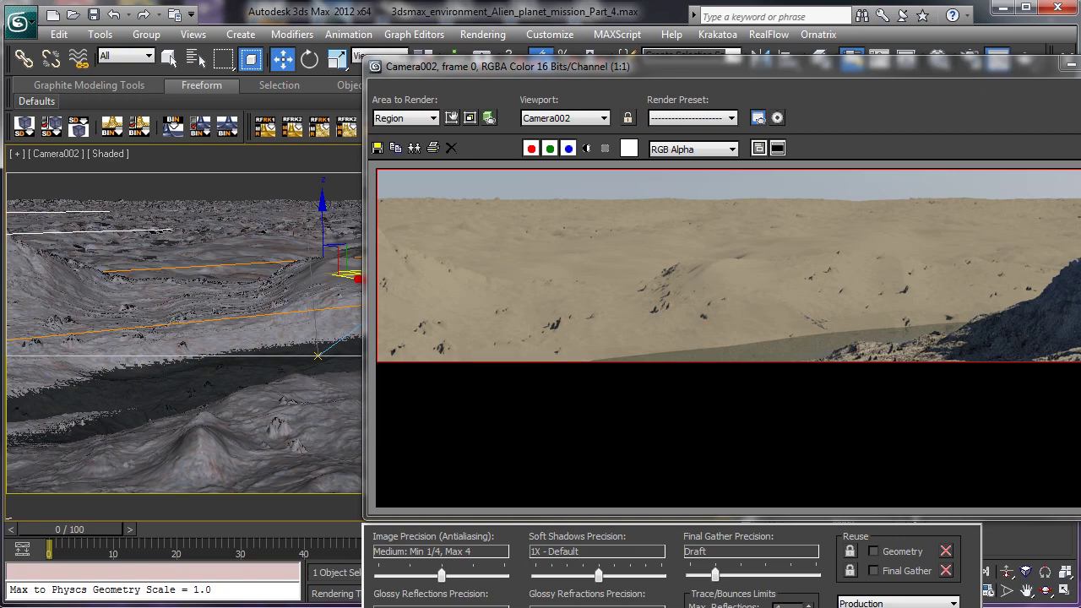
pyautogui.click(1079, 64)
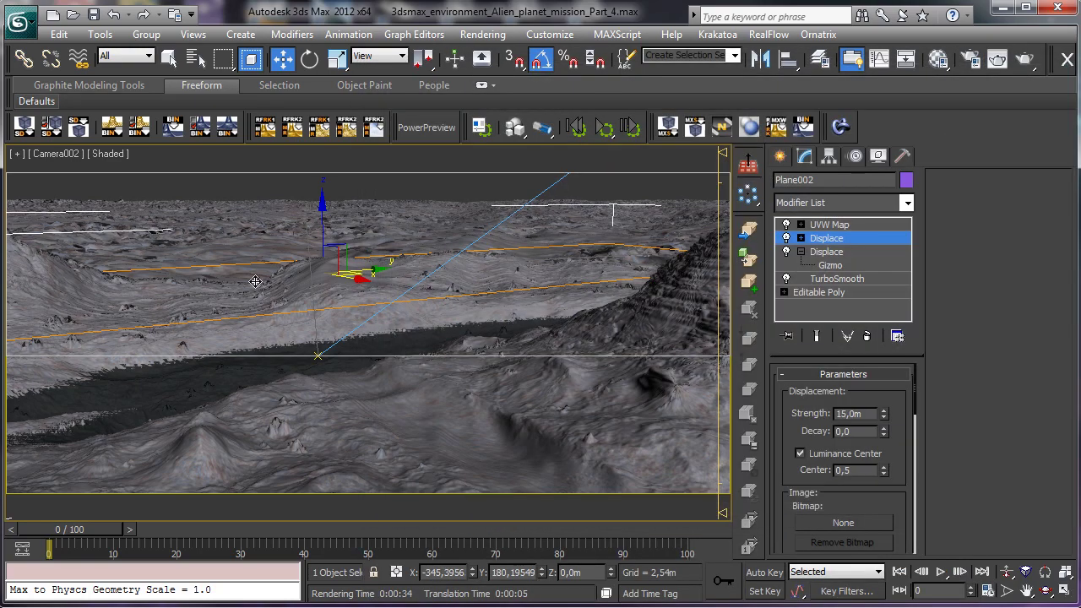
# Step: Add a third layer to the Composite map in the Background terrain material's diffuse color
pyautogui.click(939, 60)
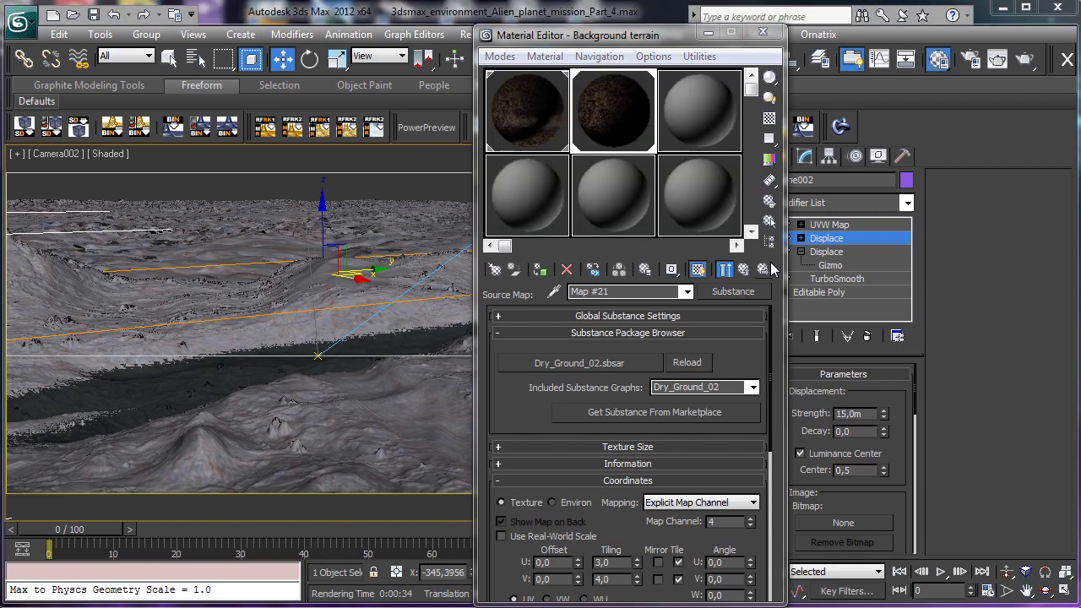
pyautogui.click(744, 270)
pyautogui.click(743, 269)
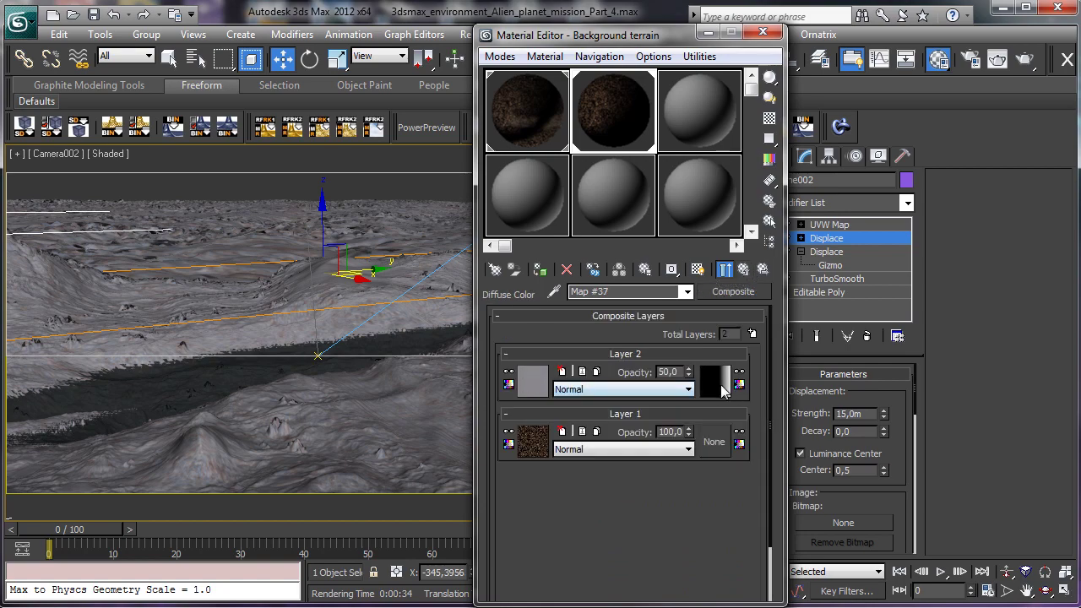
pyautogui.click(752, 334)
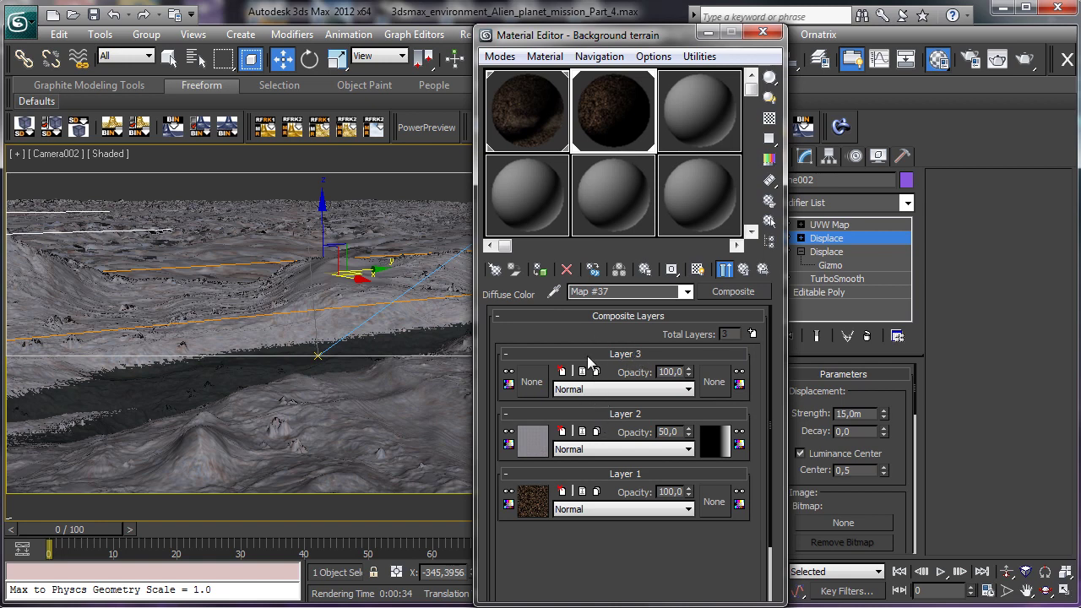
# Step: Reorder the composite layers so the empty one sits between the gradient-masked layer above and the brown ground texture below
pyautogui.moveTo(604, 418); pyautogui.dragTo(609, 416)
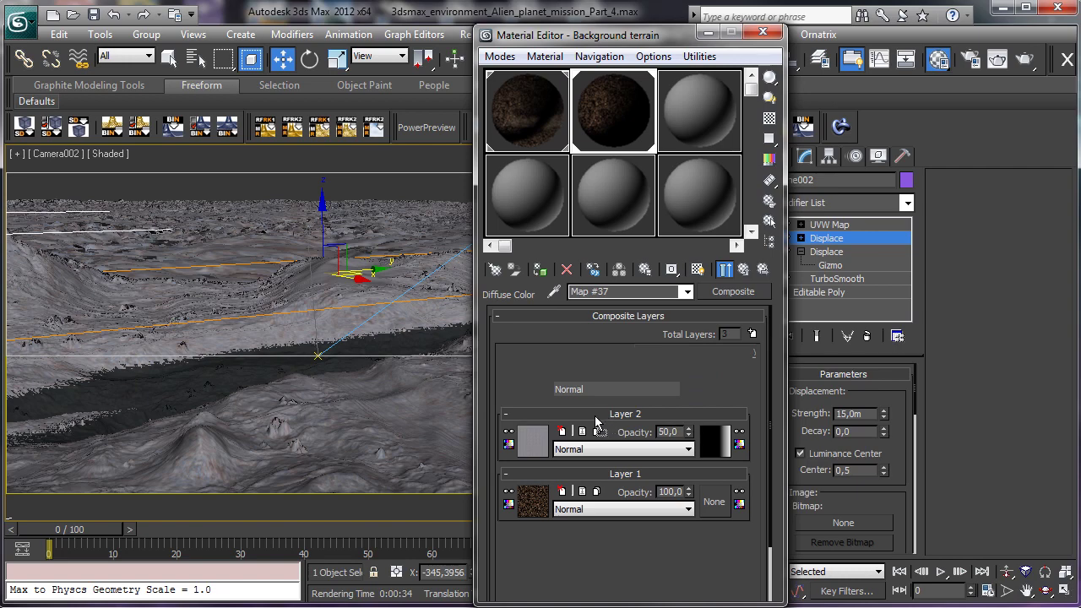
pyautogui.moveTo(595, 416); pyautogui.dragTo(595, 412)
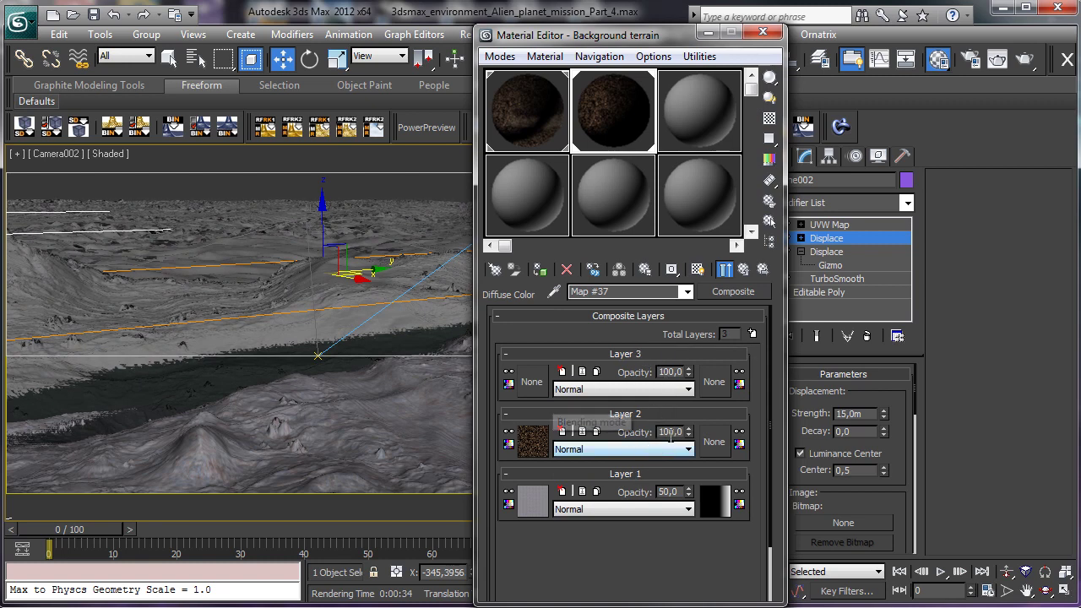
pyautogui.moveTo(626, 474); pyautogui.dragTo(655, 361)
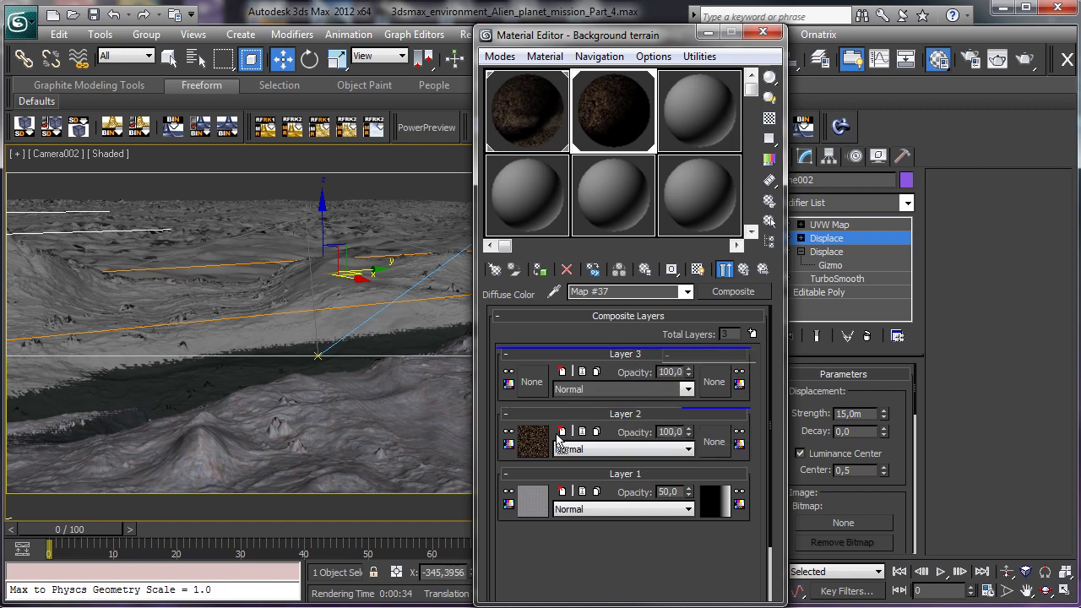
pyautogui.moveTo(543, 422); pyautogui.dragTo(542, 429)
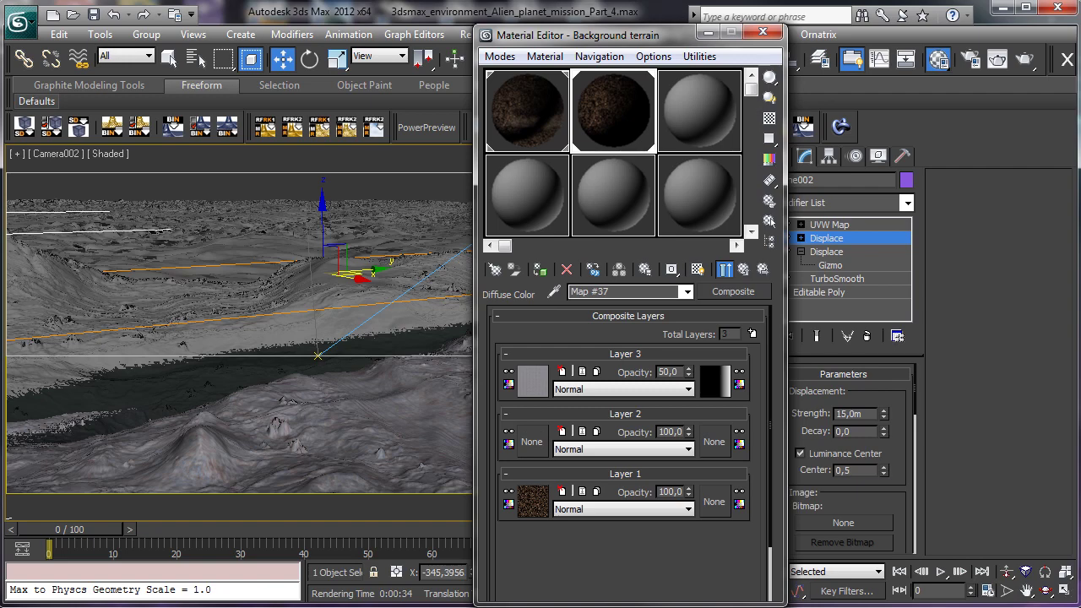
# Step: Assign a standard Substance map to the empty Layer 2 of the diffuse Composite map
pyautogui.click(495, 269)
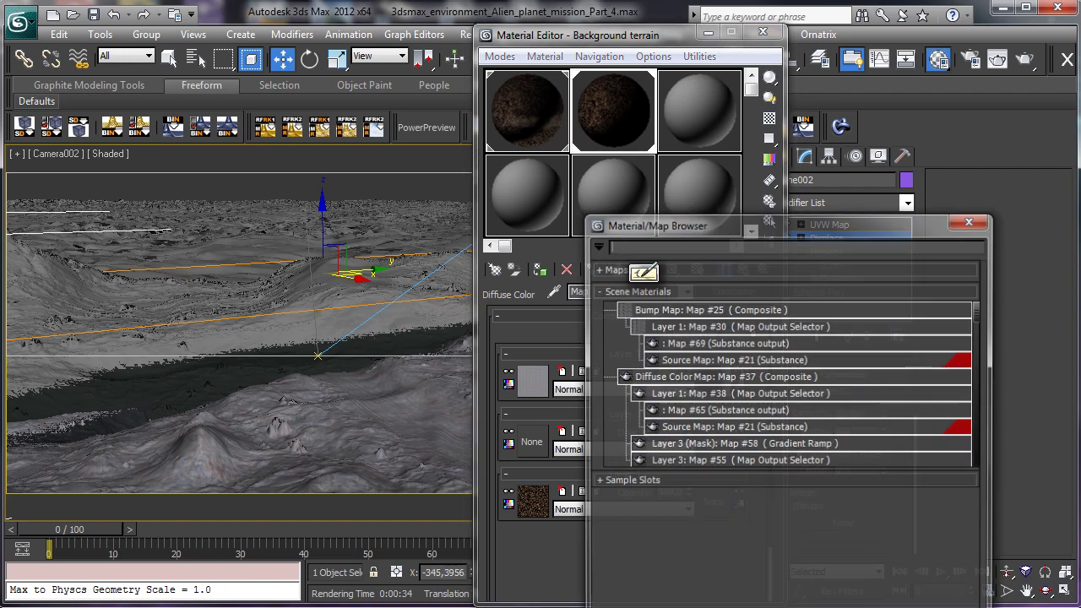
pyautogui.moveTo(768, 226); pyautogui.dragTo(691, 101)
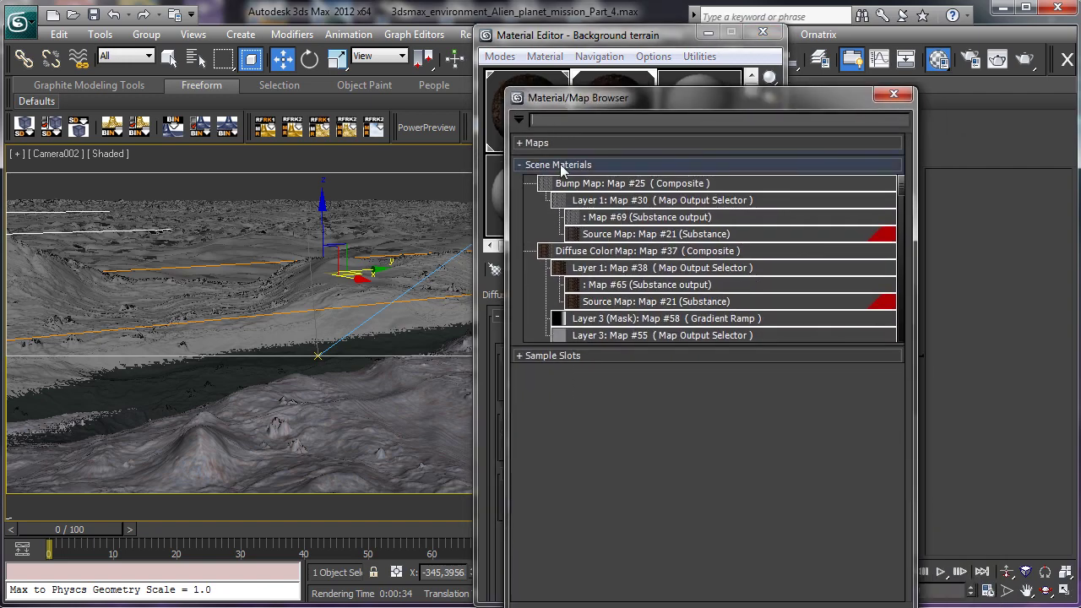
pyautogui.click(562, 164)
pyautogui.click(561, 145)
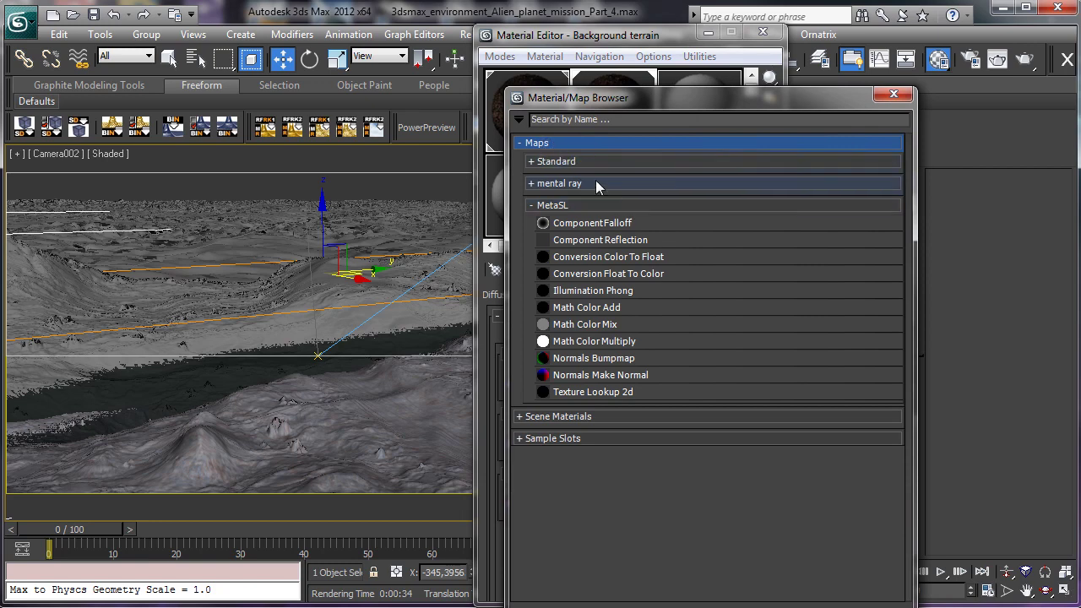
pyautogui.click(589, 162)
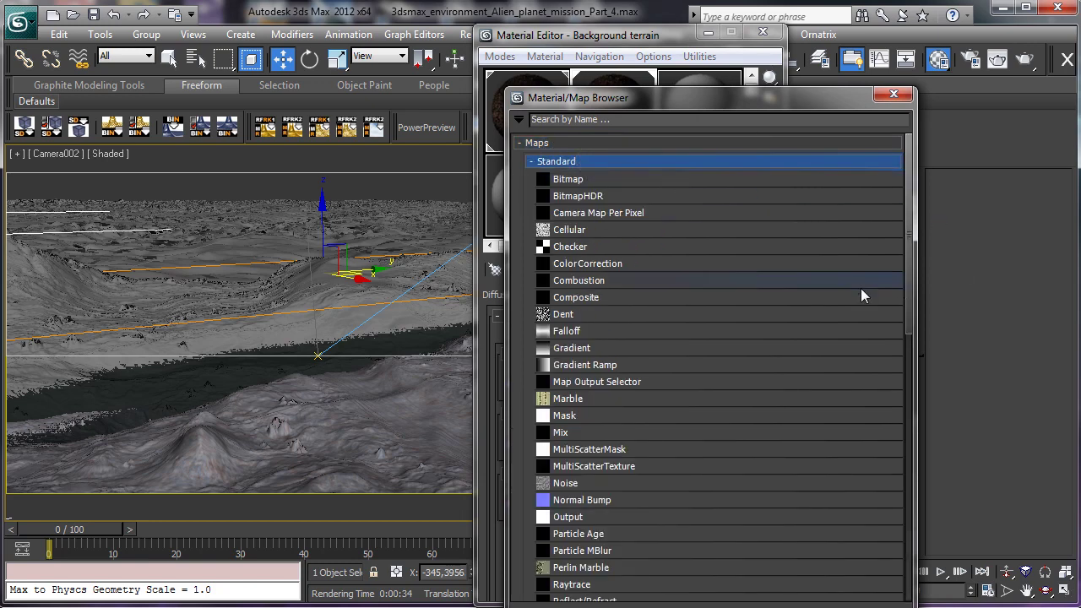
pyautogui.moveTo(908, 297); pyautogui.dragTo(910, 386)
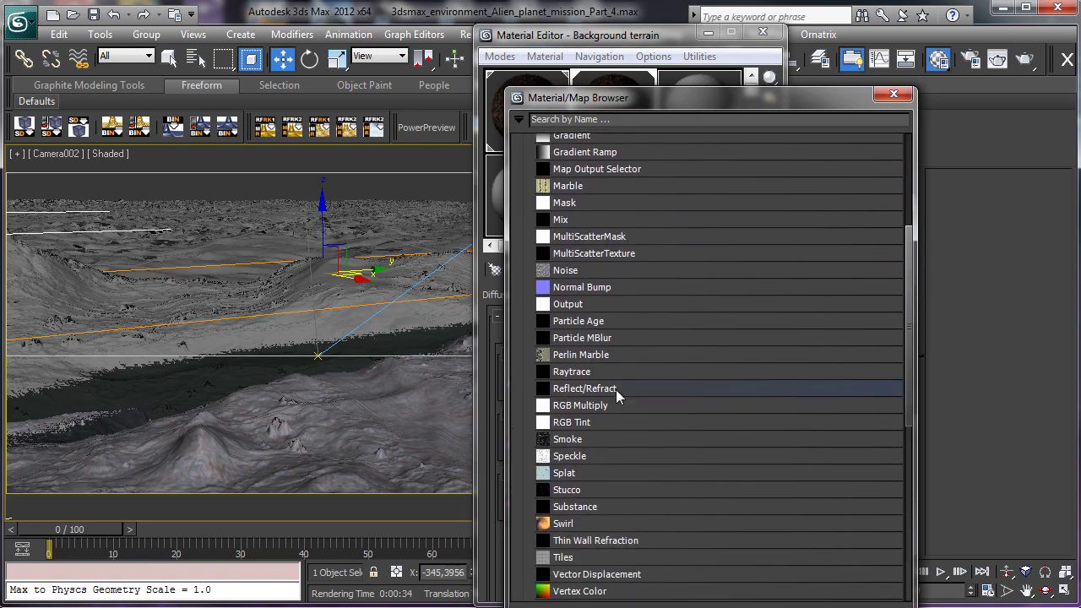
pyautogui.doubleClick(592, 507)
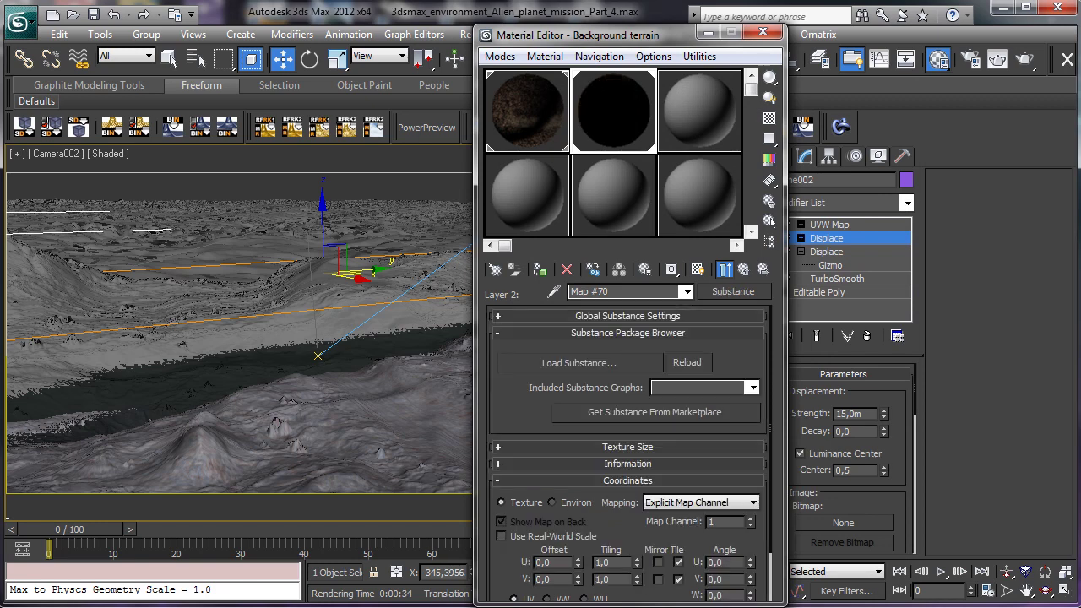
# Step: Load Dry_Ground_02.sbsar from the textures folder into Layer 2's Substance map
pyautogui.click(597, 363)
pyautogui.doubleClick(77, 122)
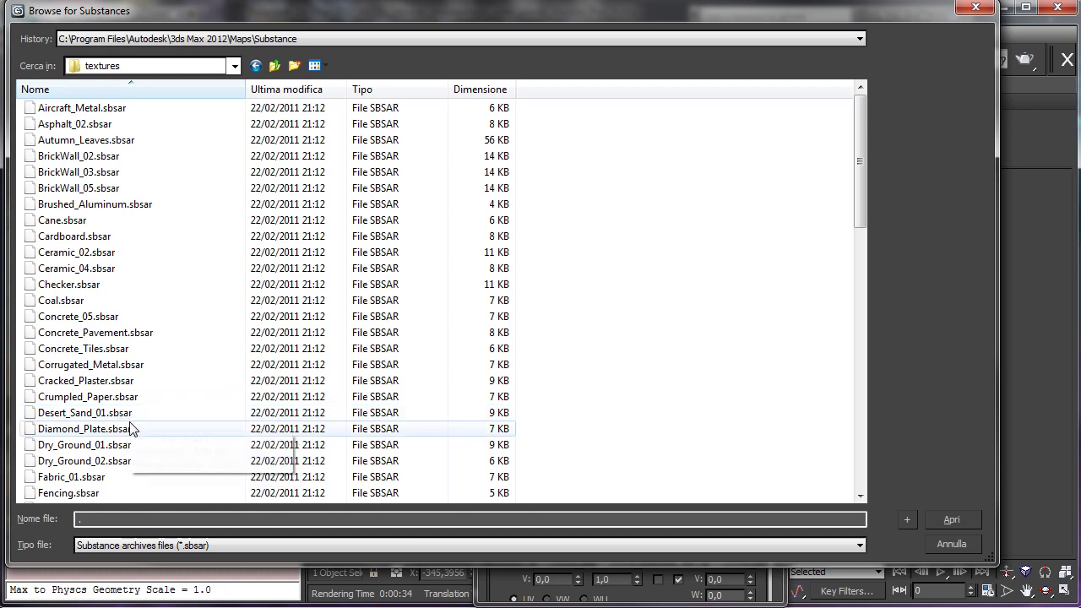
pyautogui.click(118, 463)
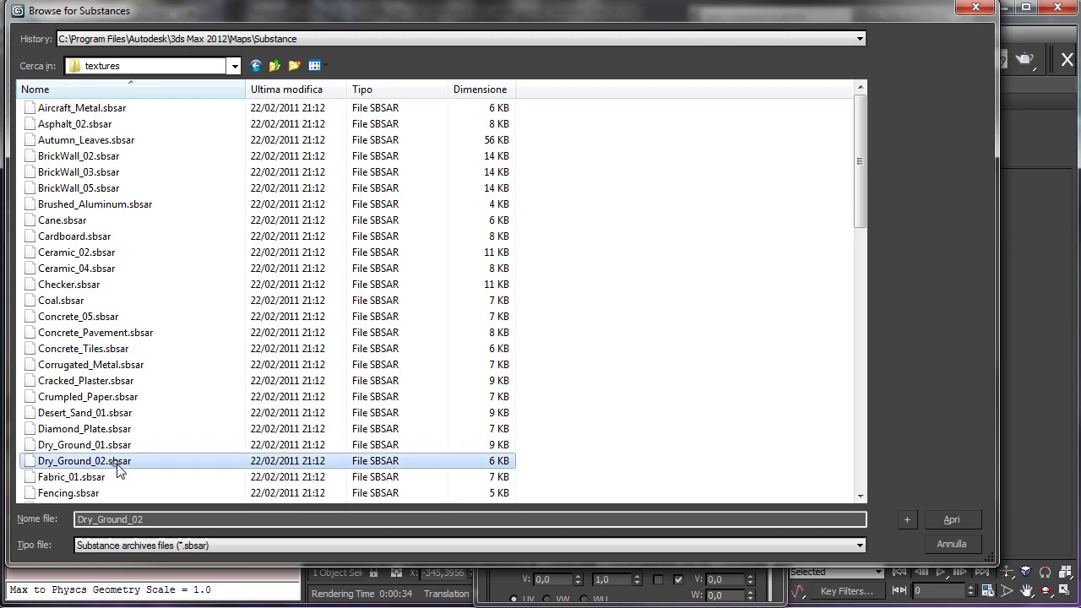
pyautogui.click(933, 520)
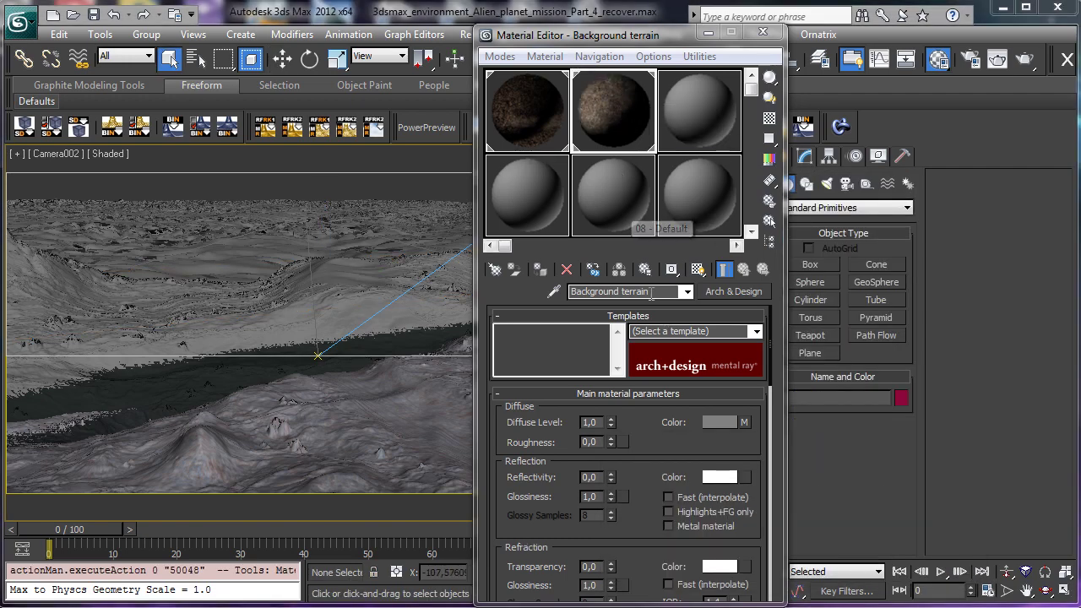
# Step: Show Layer 2's Dry_Ground_02 source map of the Background terrain material in the viewport
pyautogui.click(745, 421)
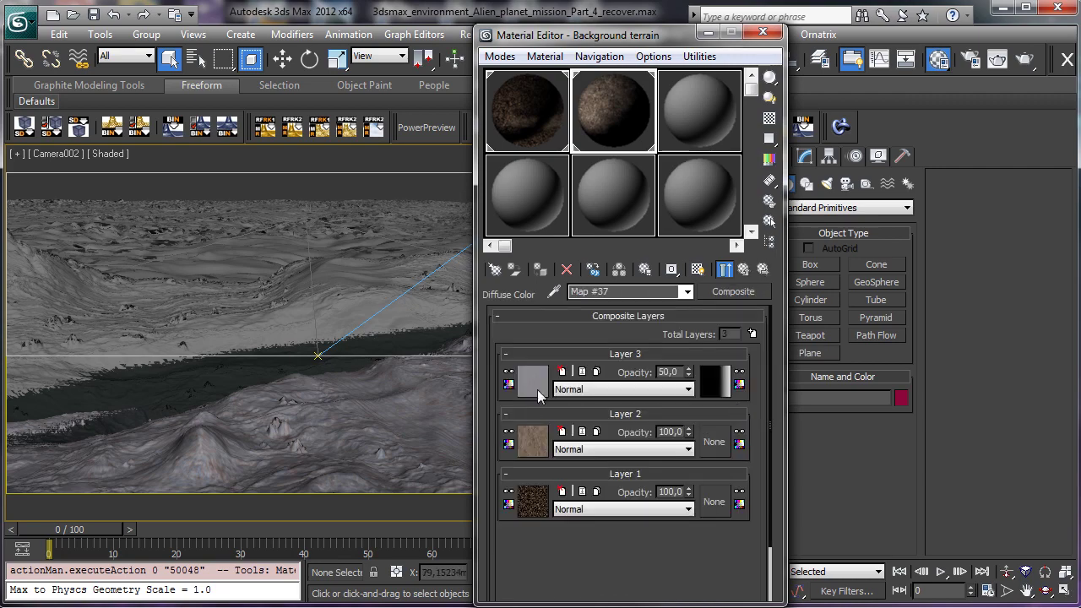
pyautogui.click(533, 440)
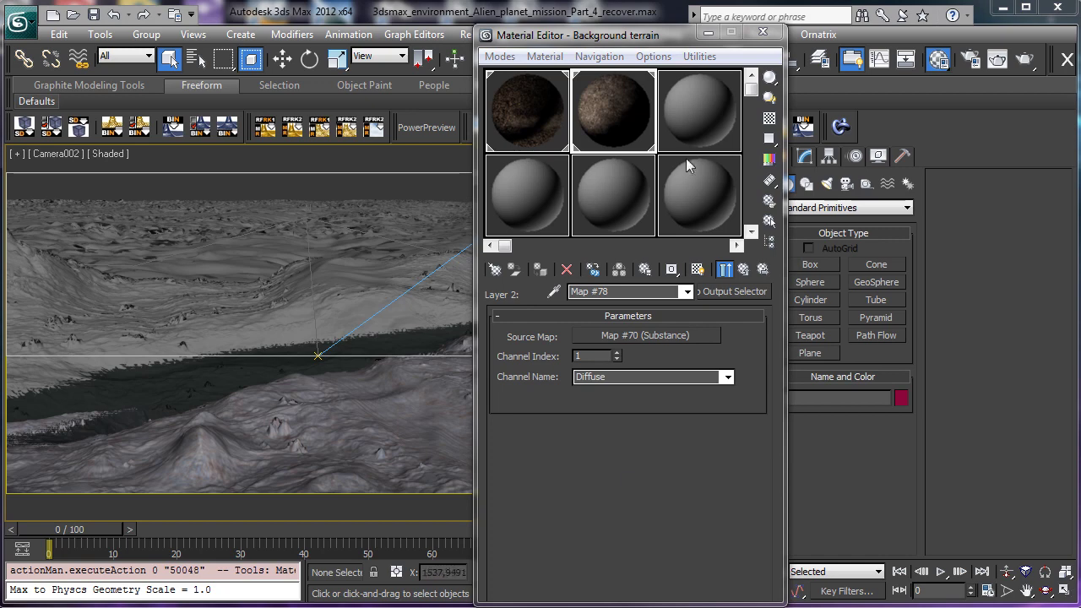
pyautogui.click(635, 336)
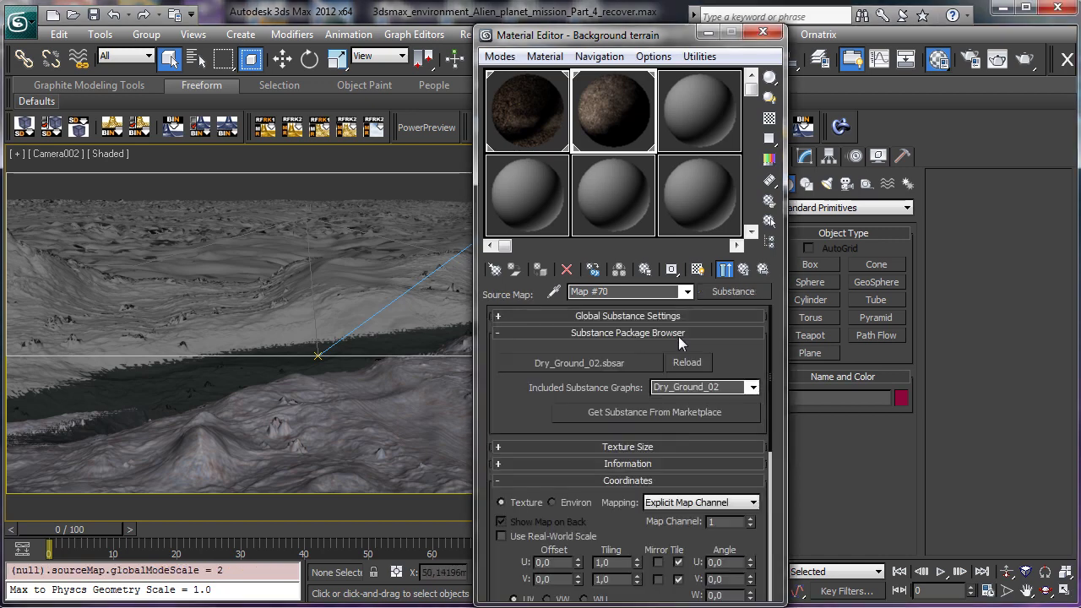
pyautogui.click(699, 269)
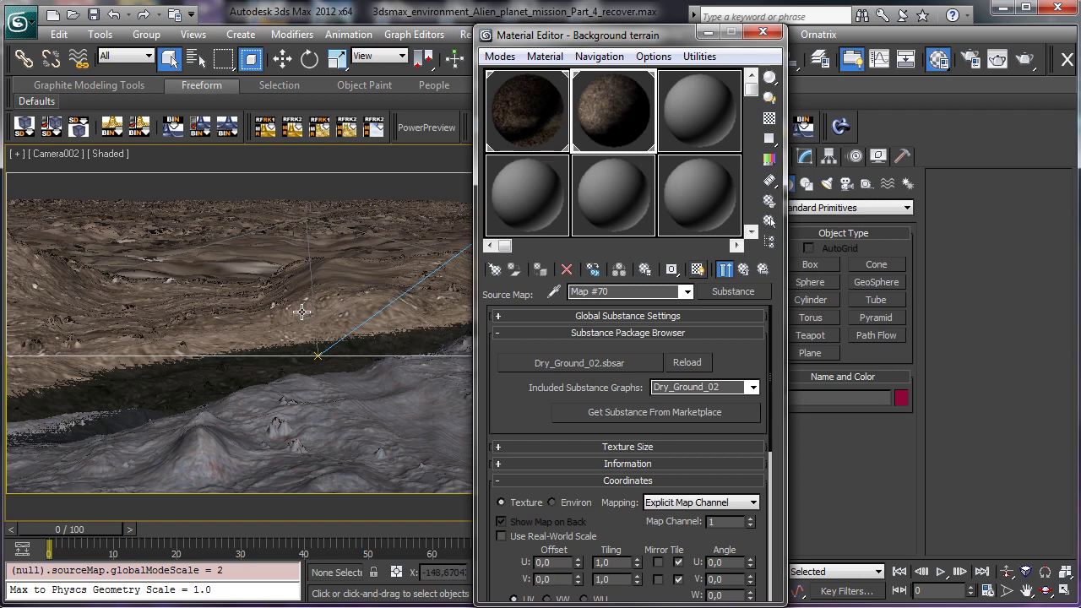
# Step: Set the Blur of Layer 2's Dry_Ground_02 substance to 0,01 and its Age to 0,3
pyautogui.scroll(-4, 537, 393)
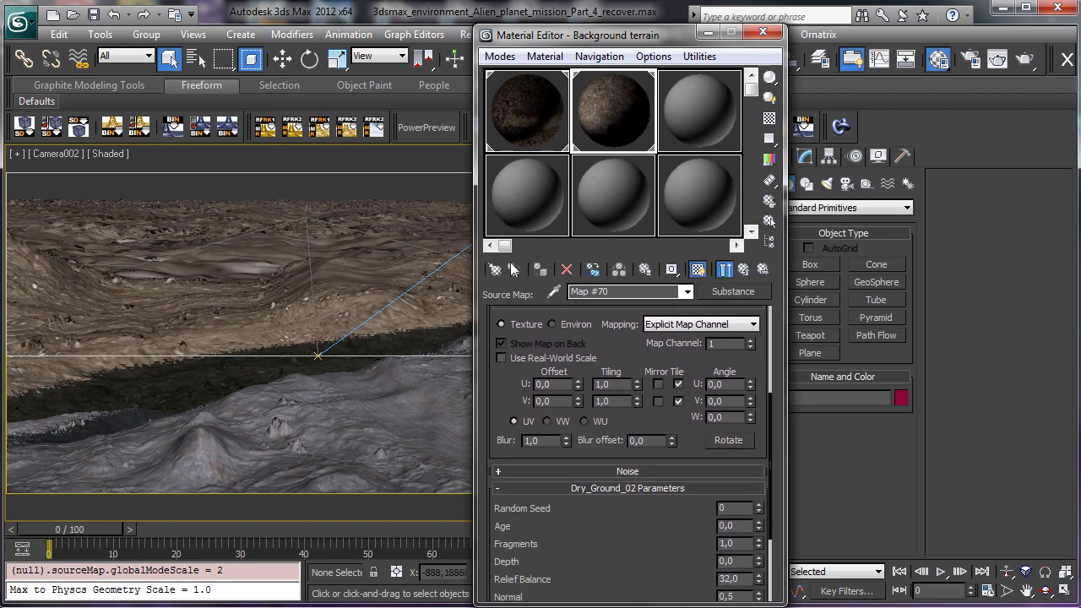
pyautogui.rightClick(565, 440)
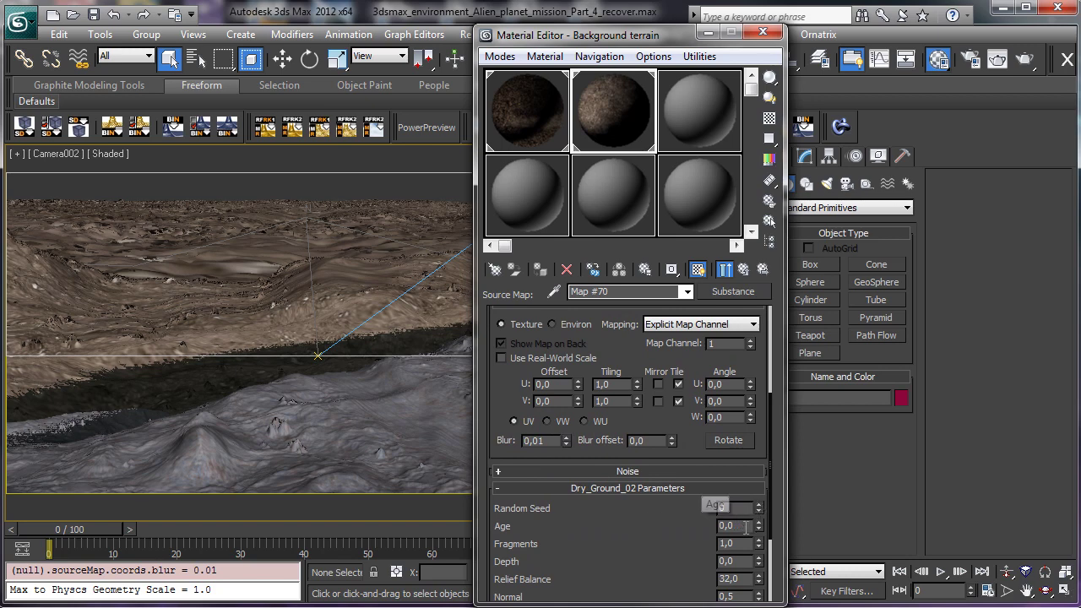
pyautogui.click(744, 526)
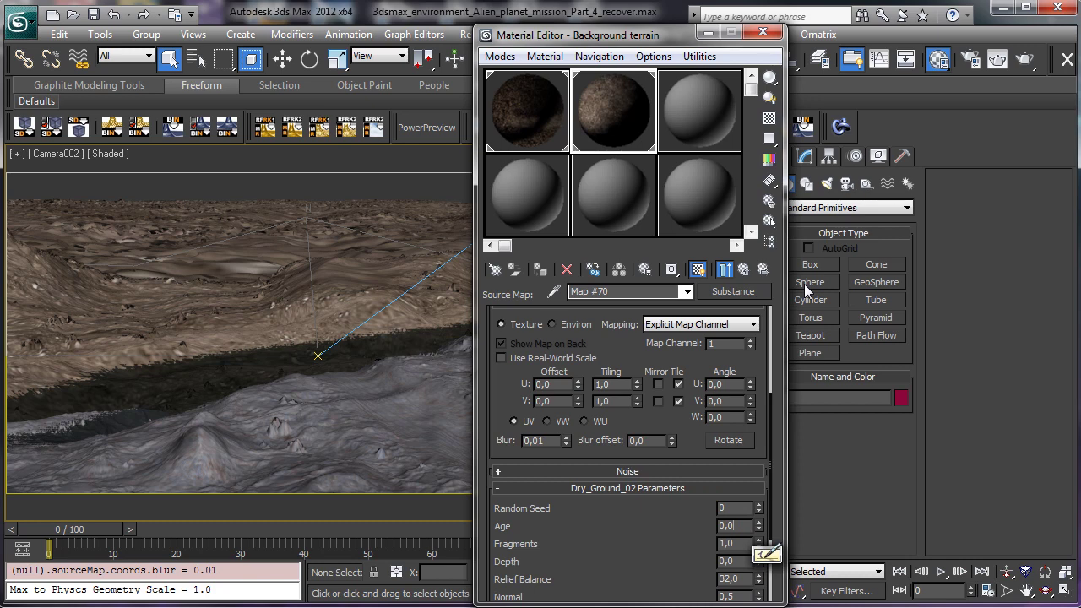
pyautogui.press('BackSpace')
pyautogui.write('3')
pyautogui.press('Return')
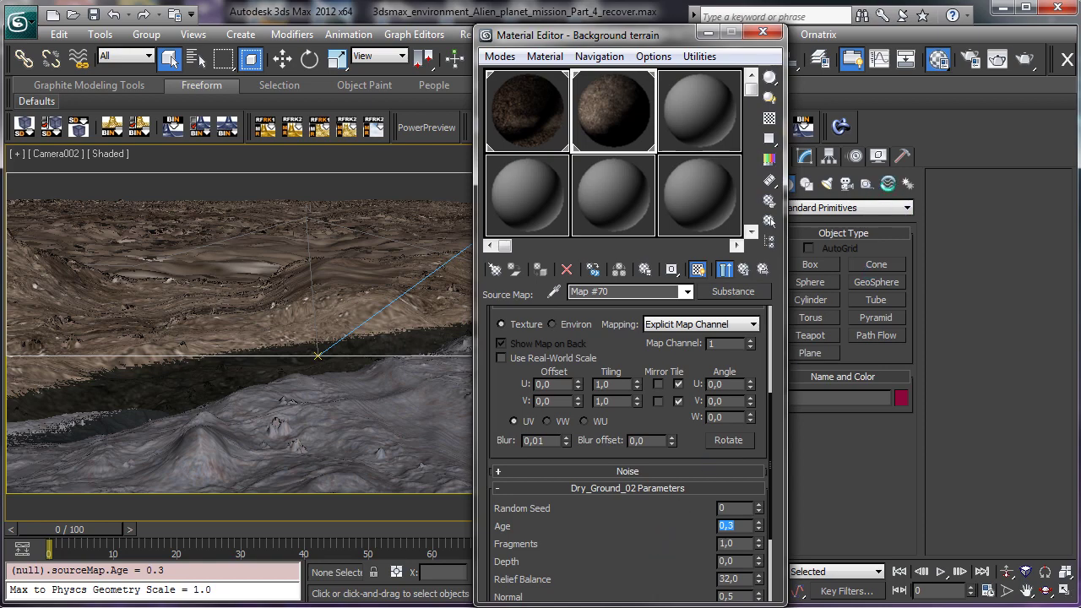
# Step: Render the Camera002 region despite the missing map coordinates, and return to the scene
pyautogui.click(1021, 59)
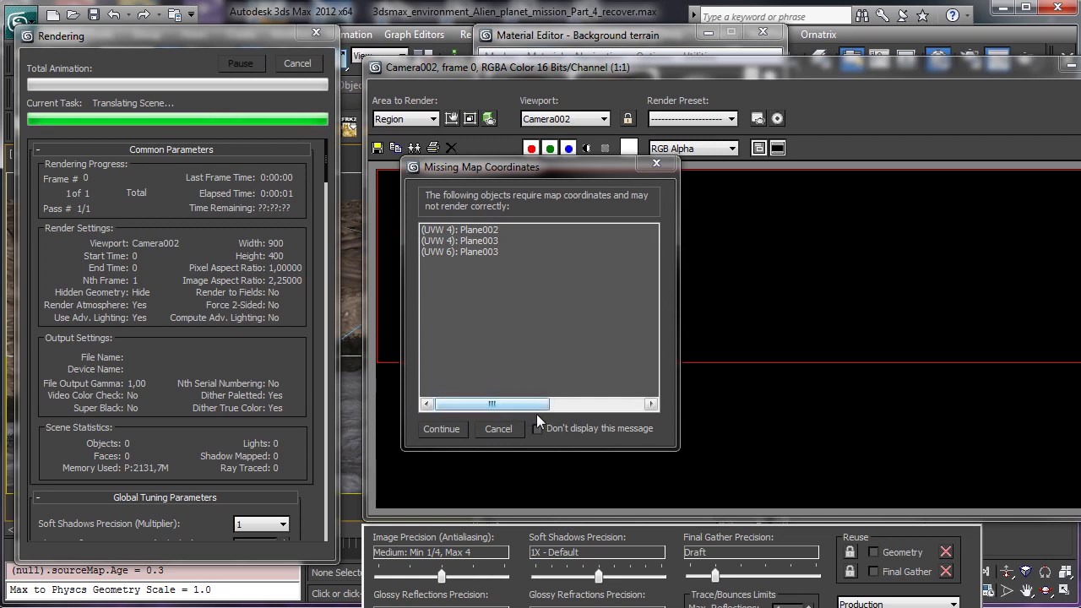
pyautogui.click(439, 429)
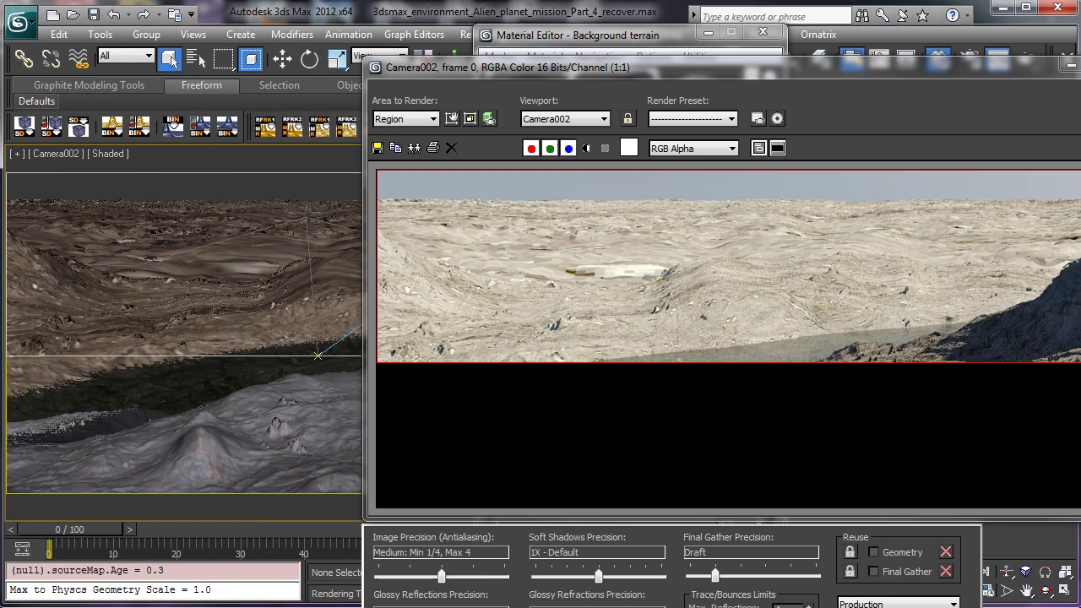
pyautogui.click(182, 257)
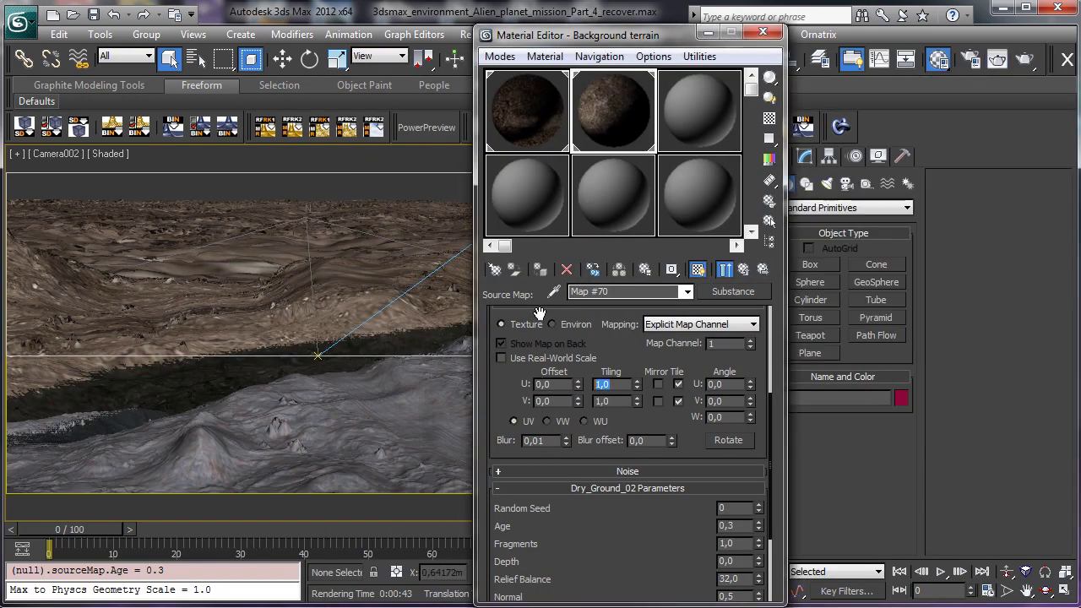
# Step: Set the U and V Tiling of Layer 2's Dry_Ground_02 substance to 2, and close the Material Editor
pyautogui.doubleClick(600, 384)
pyautogui.write('2')
pyautogui.press('Tab')
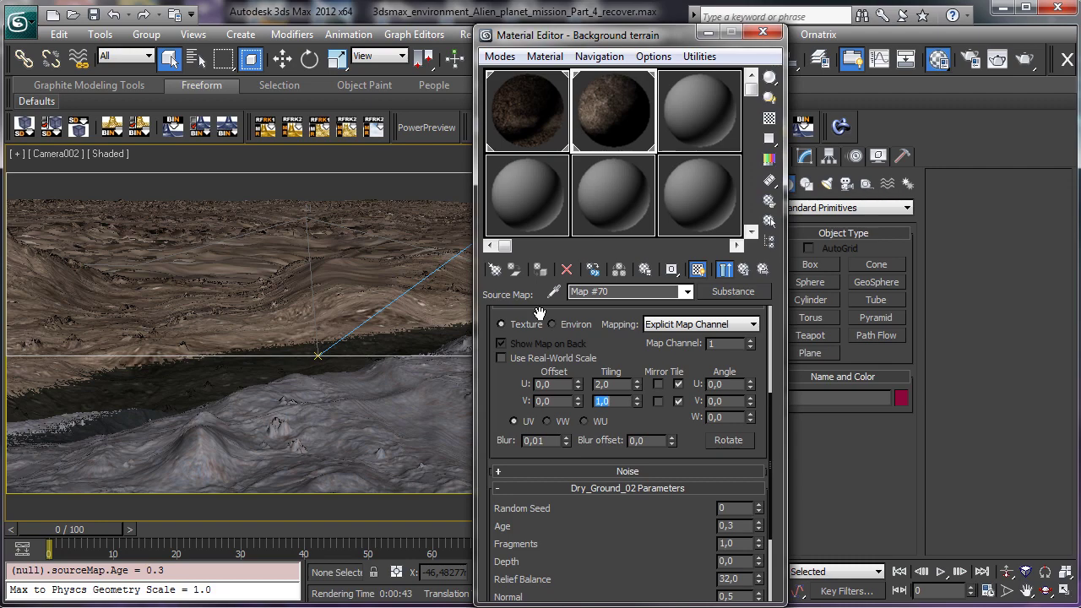
pyautogui.write('2')
pyautogui.press('Return')
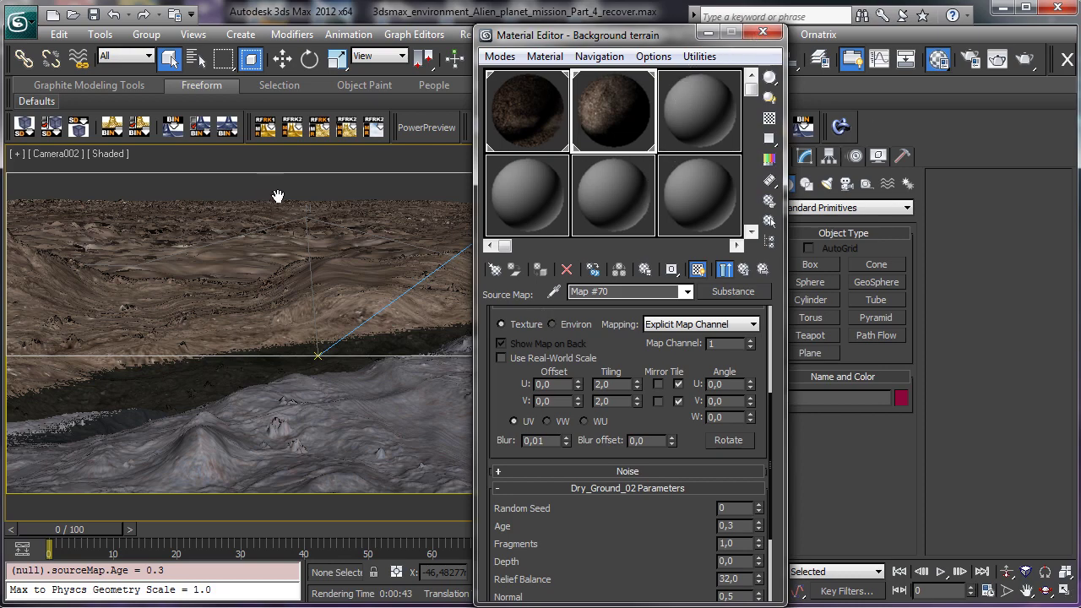
pyautogui.press('m')
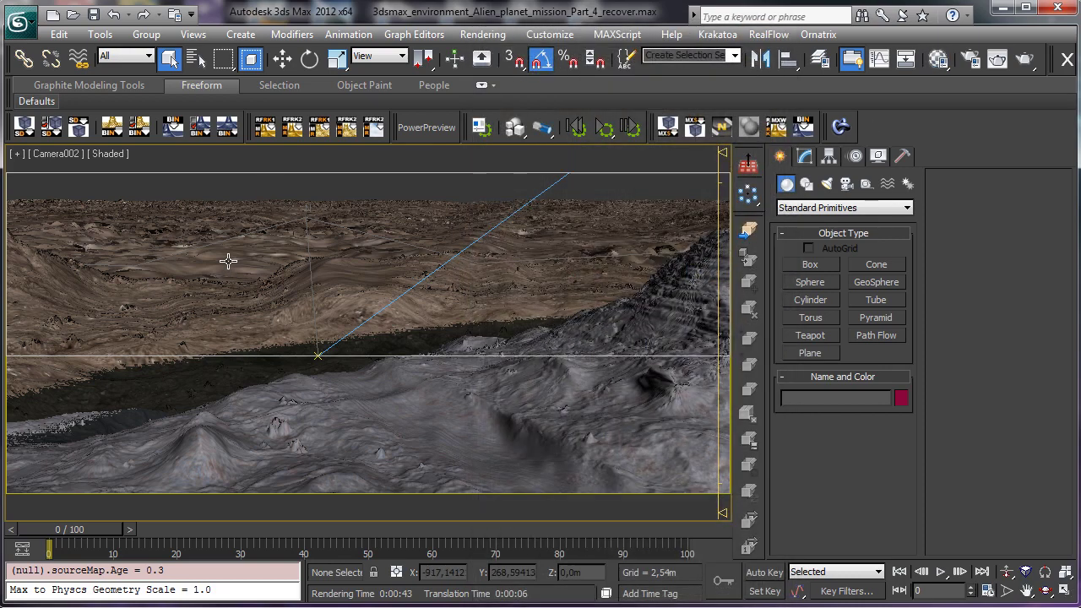
# Step: Add a UVW Map modifier to the distant Plane003 terrain and bring its alignment options into view
pyautogui.click(712, 245)
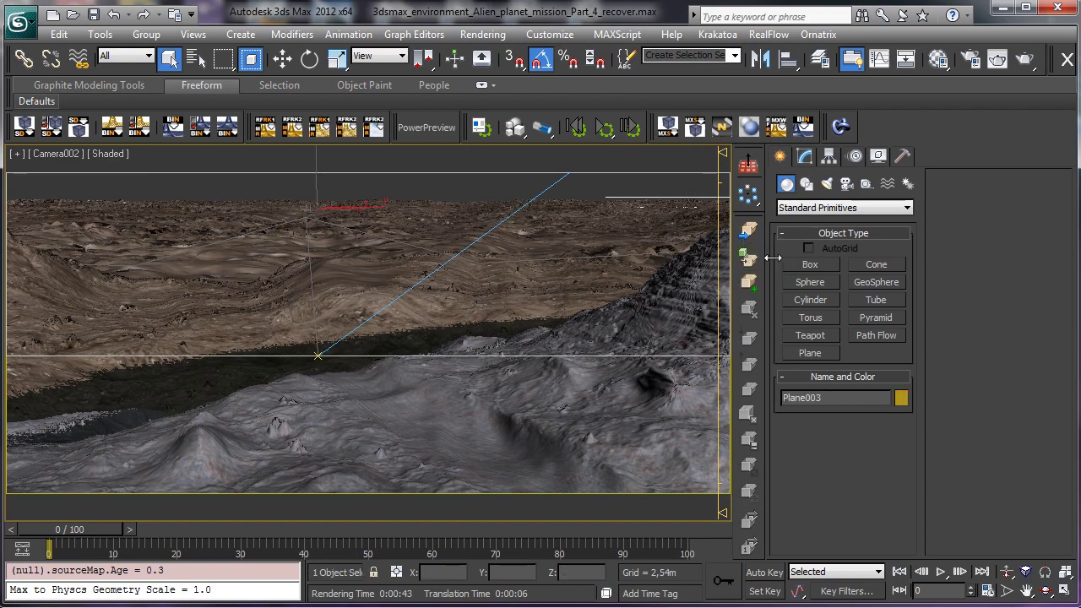
pyautogui.click(828, 157)
pyautogui.click(907, 204)
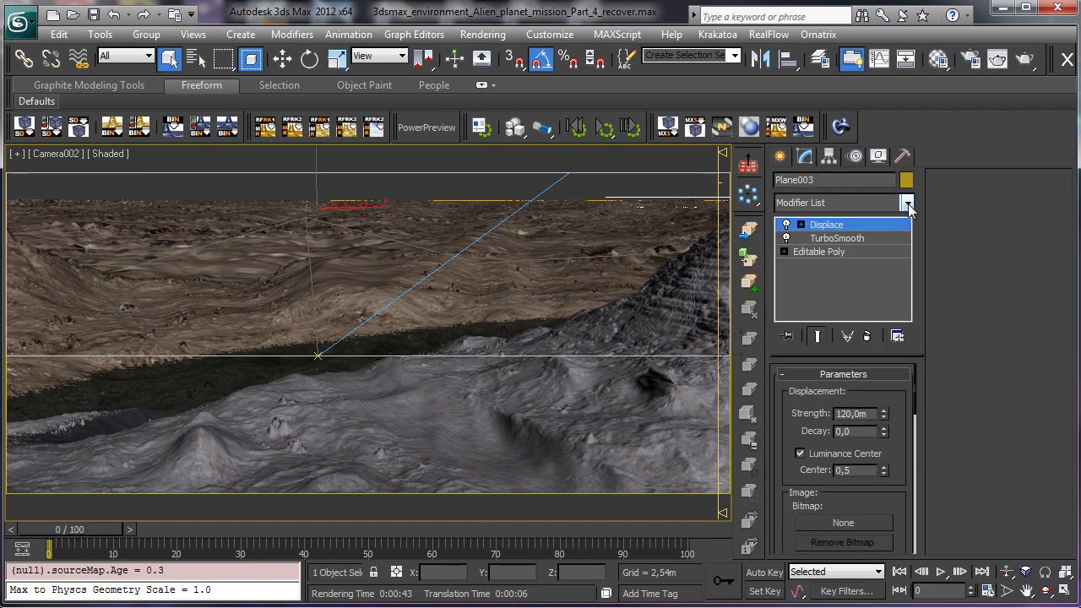
pyautogui.moveTo(909, 242); pyautogui.dragTo(909, 607)
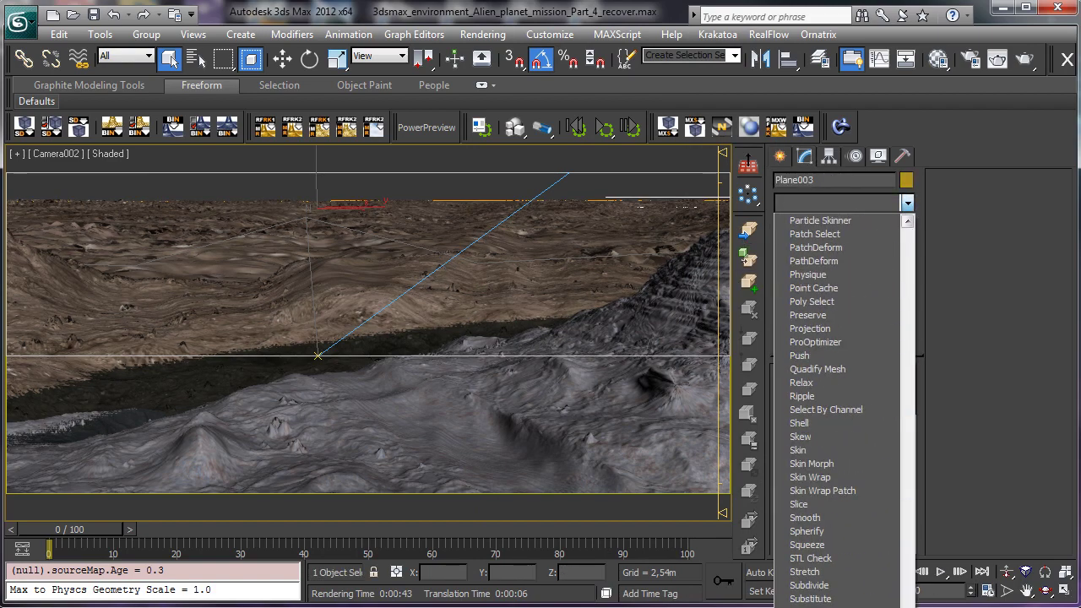
pyautogui.click(848, 530)
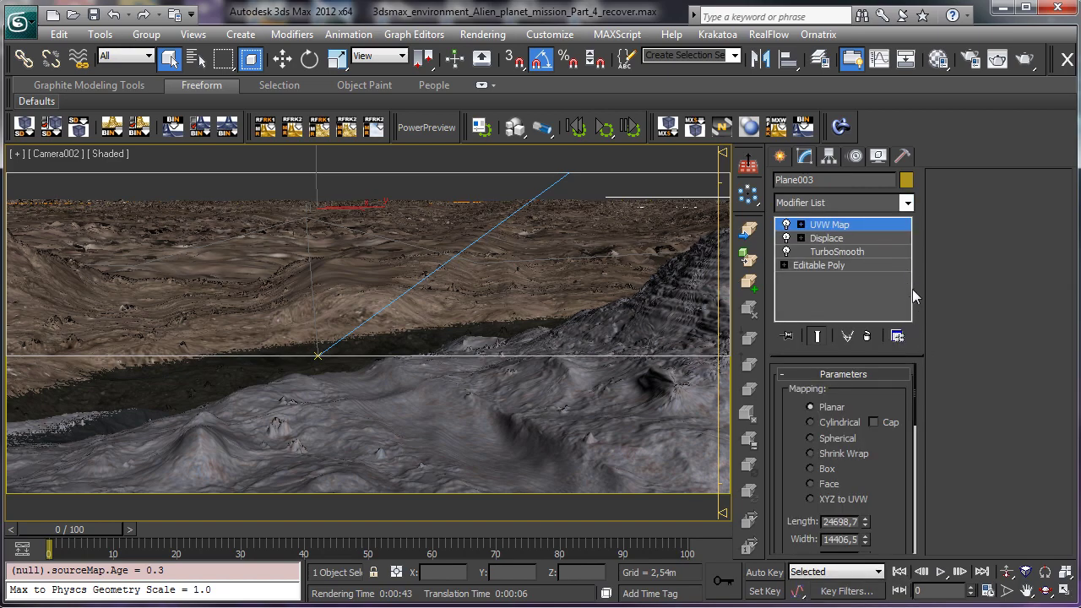
pyautogui.scroll(-5, 845, 473)
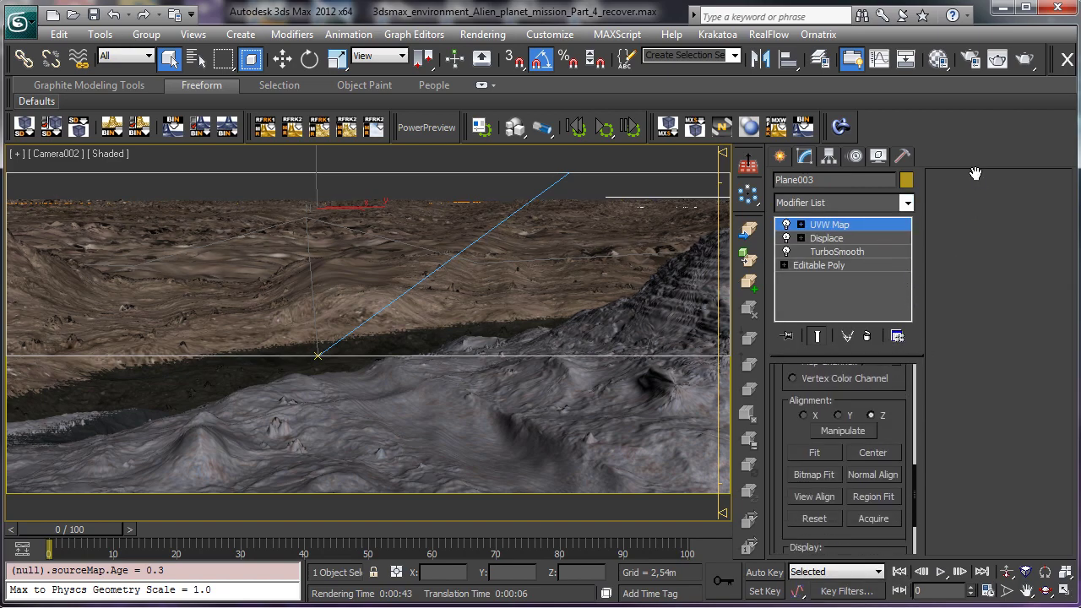
# Step: Acquire the UVW mapping of the neighbouring Plane002 terrain for Plane003 in absolute mode and check the mapping dimensions
pyautogui.scroll(-2, 815, 507)
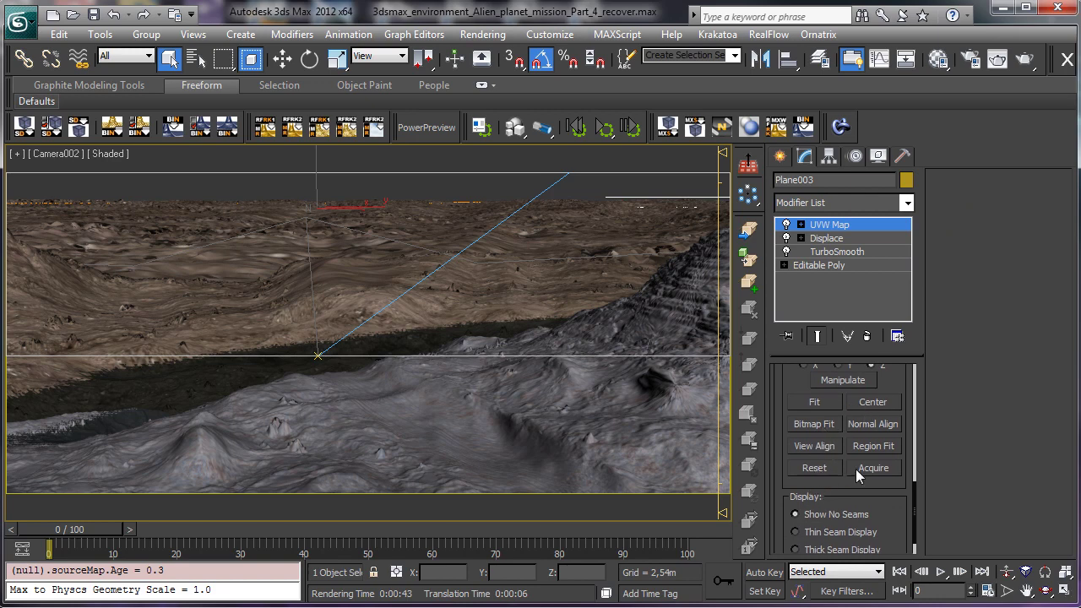
pyautogui.click(870, 469)
pyautogui.click(19, 372)
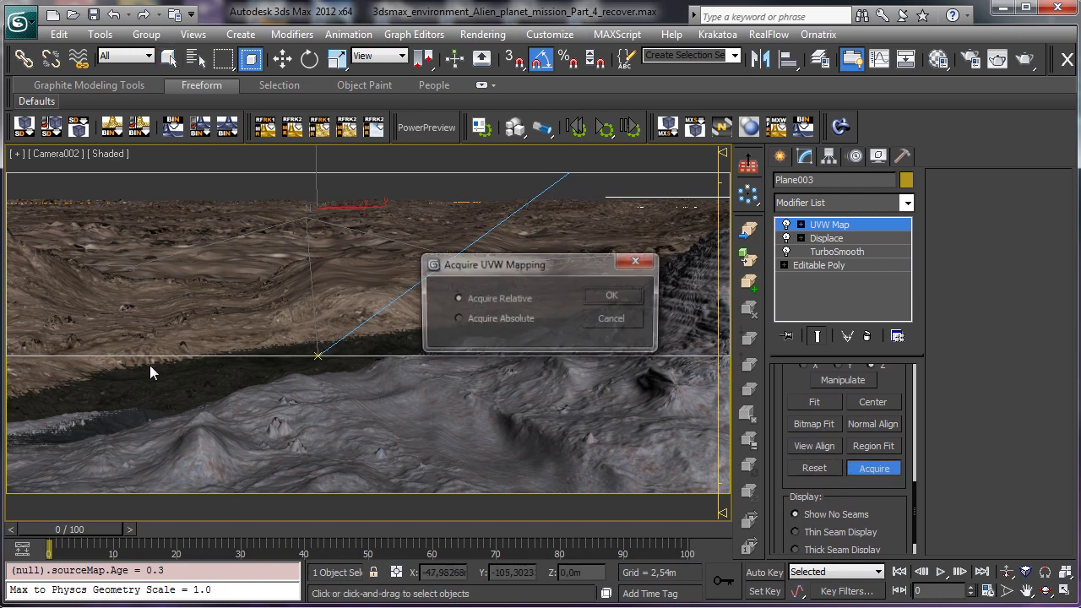
pyautogui.click(520, 320)
pyautogui.click(611, 296)
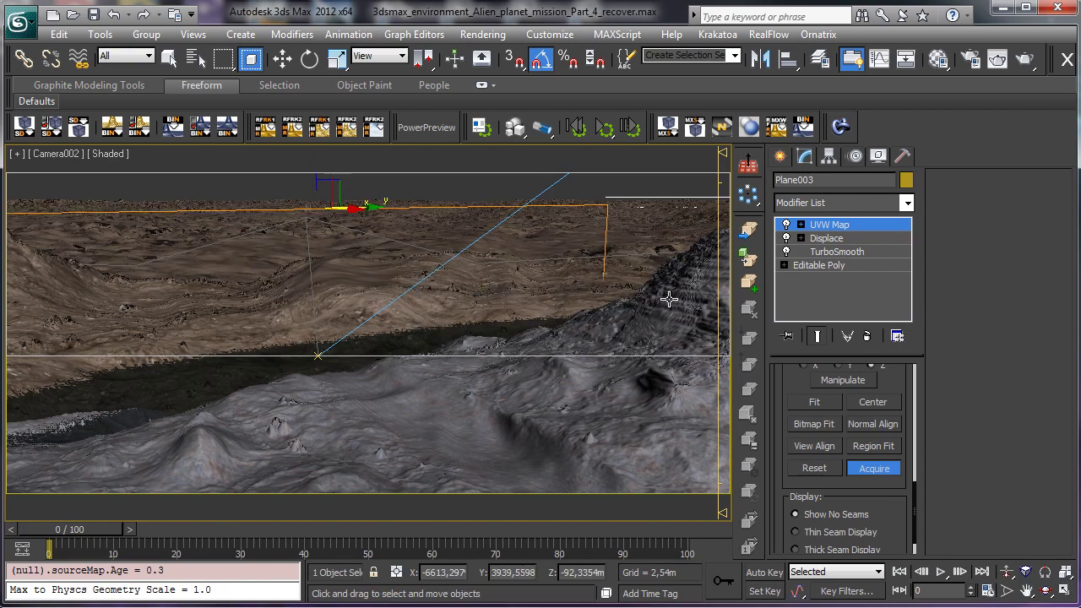
pyautogui.press('w')
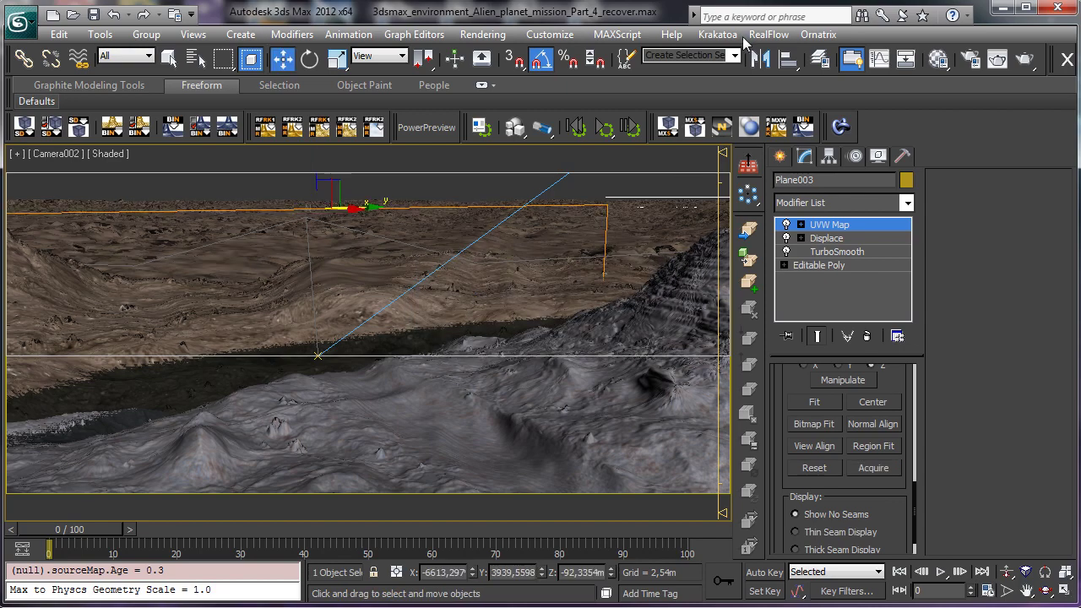
pyautogui.scroll(5, 908, 372)
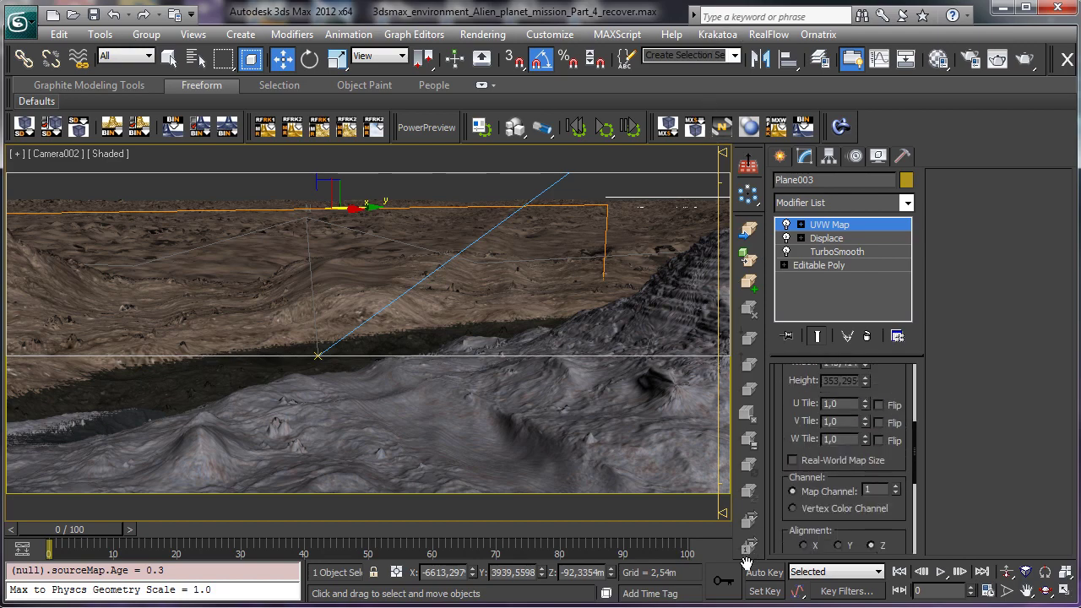
pyautogui.scroll(4, 907, 372)
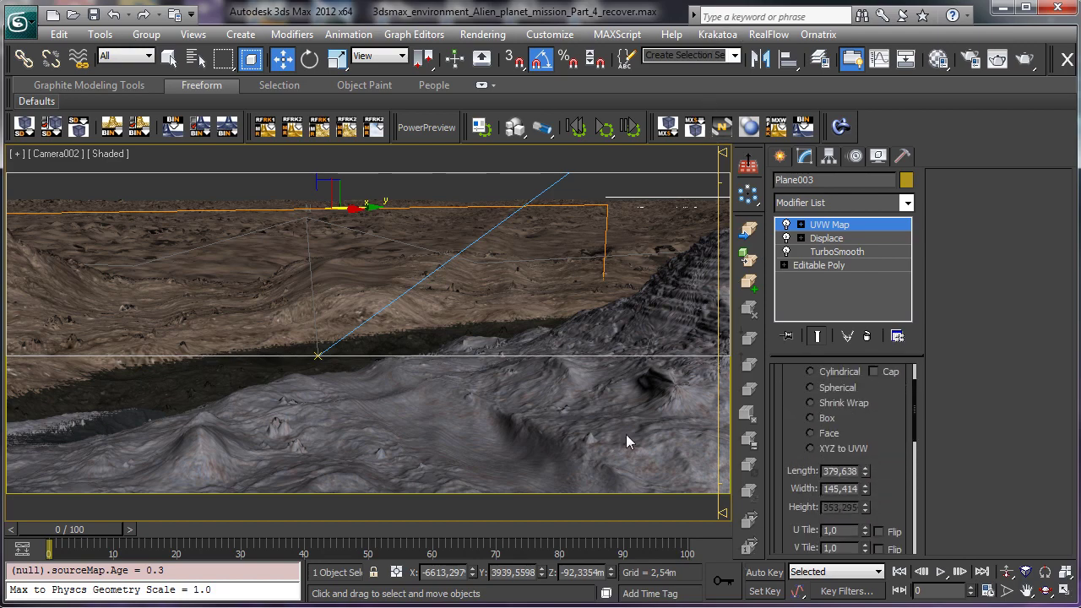
# Step: Select the Plane002 terrain and examine its UVW Map tiling, map channel and alignment settings
pyautogui.click(354, 304)
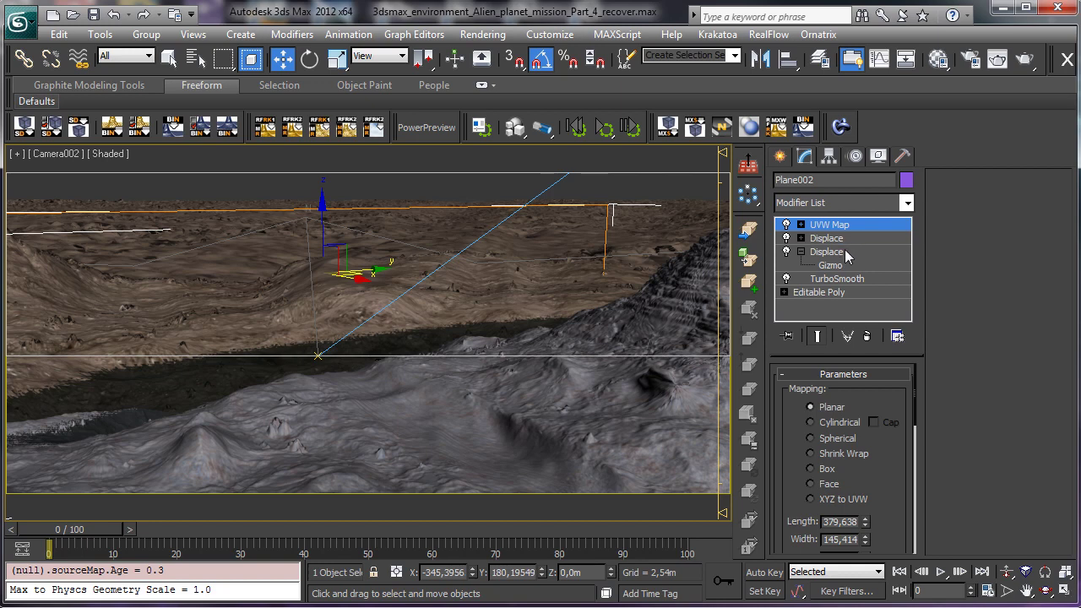
pyautogui.moveTo(878, 468); pyautogui.dragTo(948, 268)
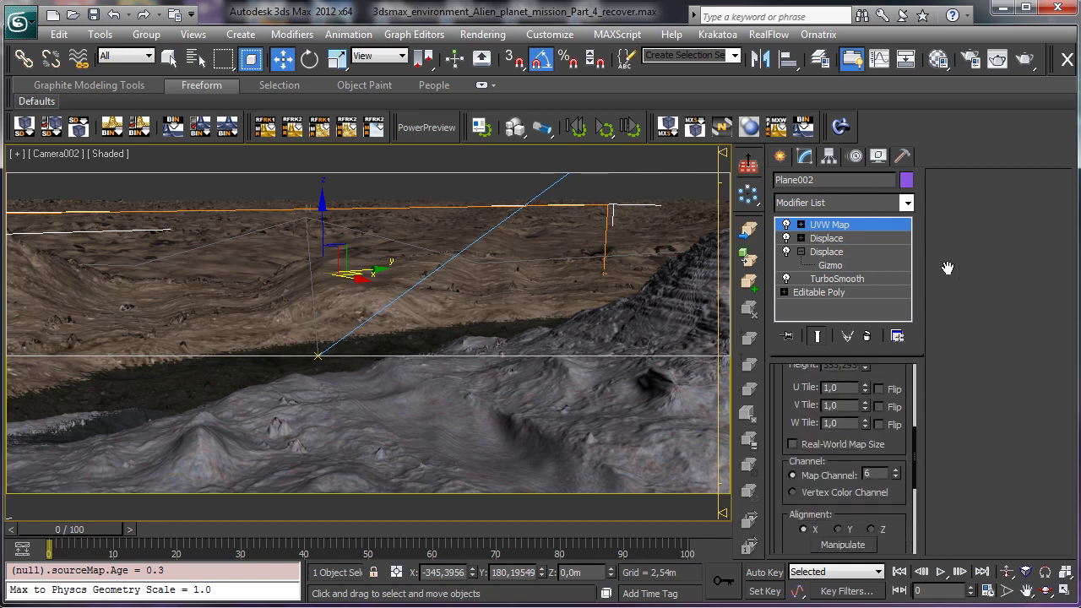
pyautogui.moveTo(948, 268); pyautogui.dragTo(912, 270)
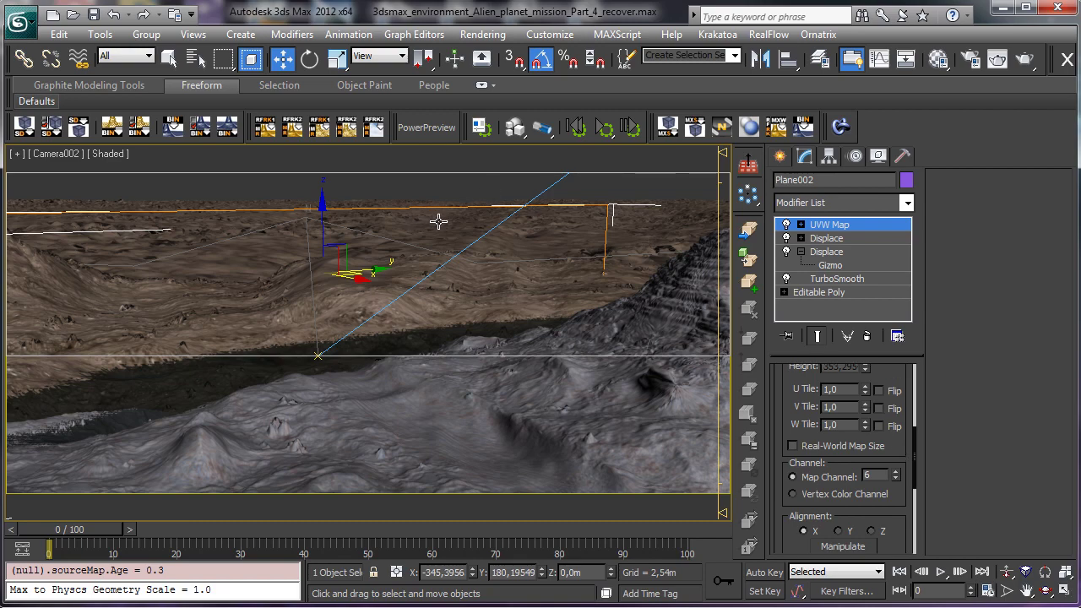
# Step: Reselect the distant Plane003 terrain and reset the mapping gizmo of its UVW Map modifier
pyautogui.click(608, 228)
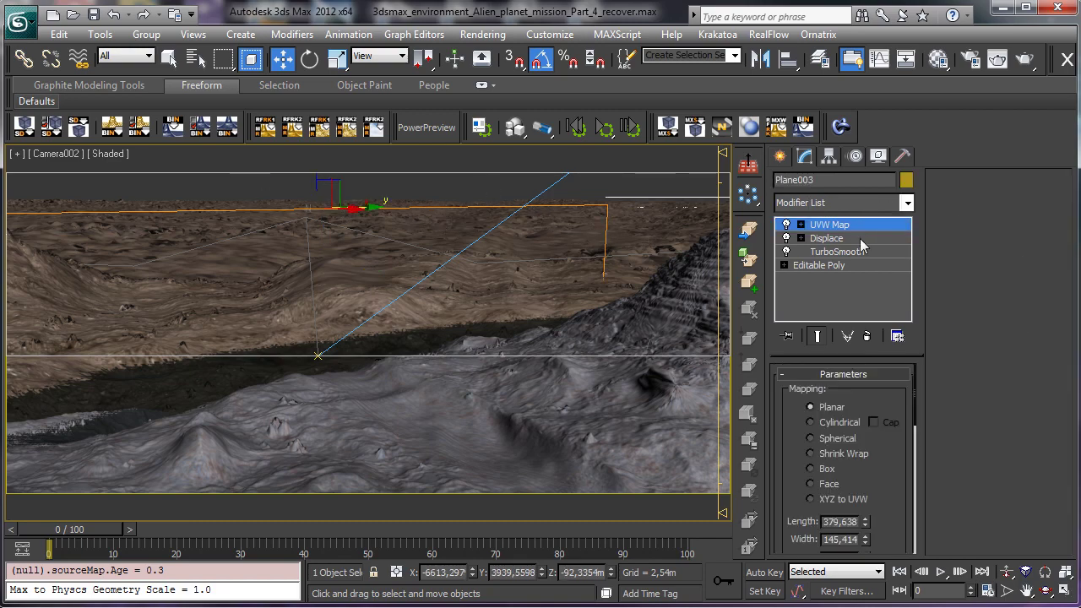
pyautogui.moveTo(897, 454); pyautogui.dragTo(939, 201)
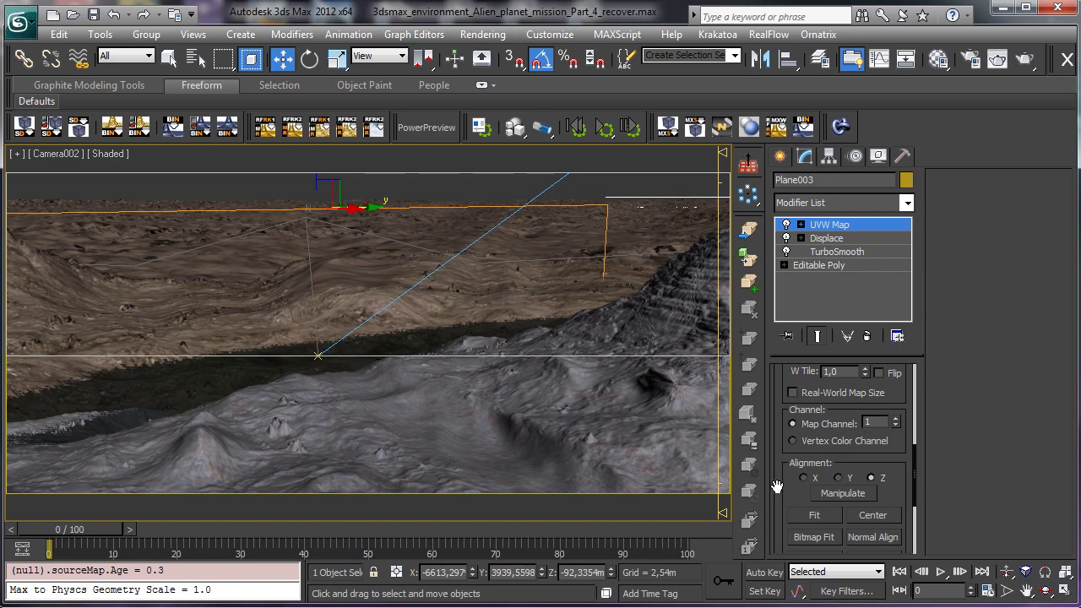
pyautogui.scroll(-2, 857, 448)
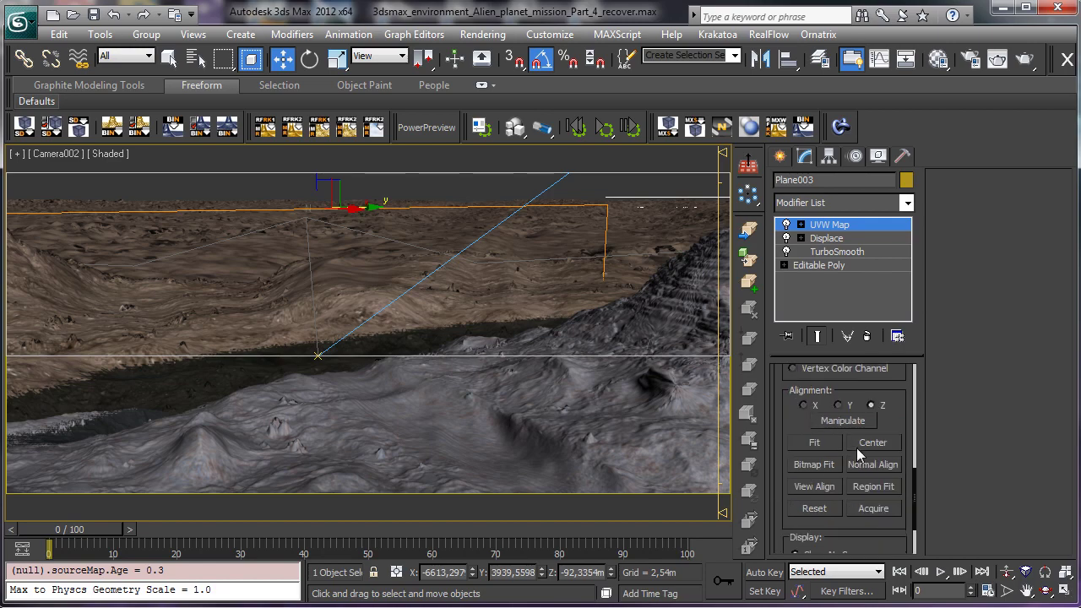
pyautogui.click(833, 511)
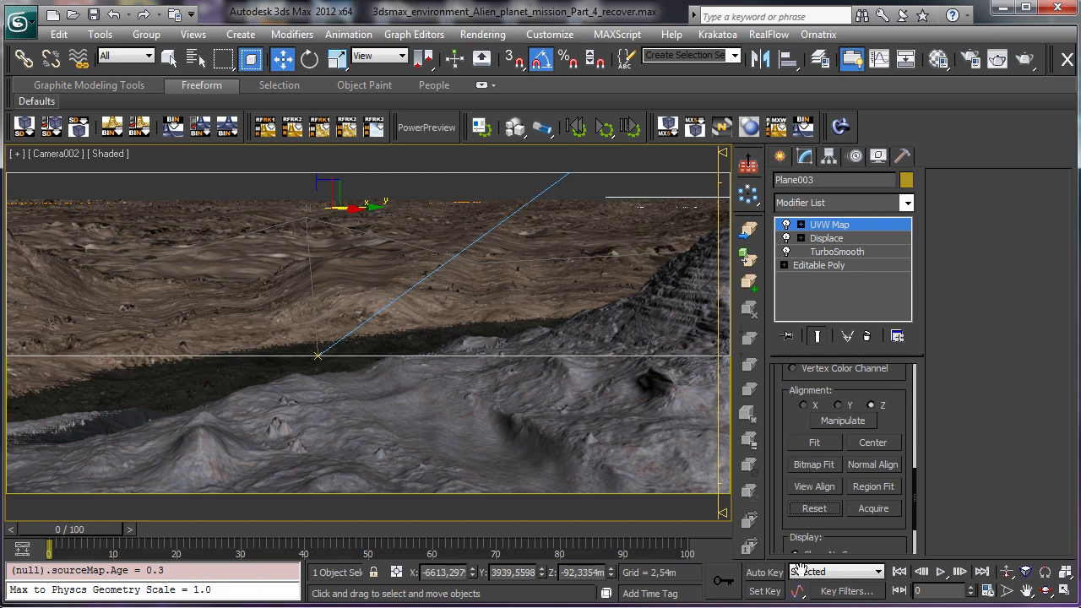
# Step: Set the U Tile to 10 and the V Tile to 20 in Plane003's UVW Map modifier
pyautogui.scroll(5, 862, 388)
pyautogui.click(838, 475)
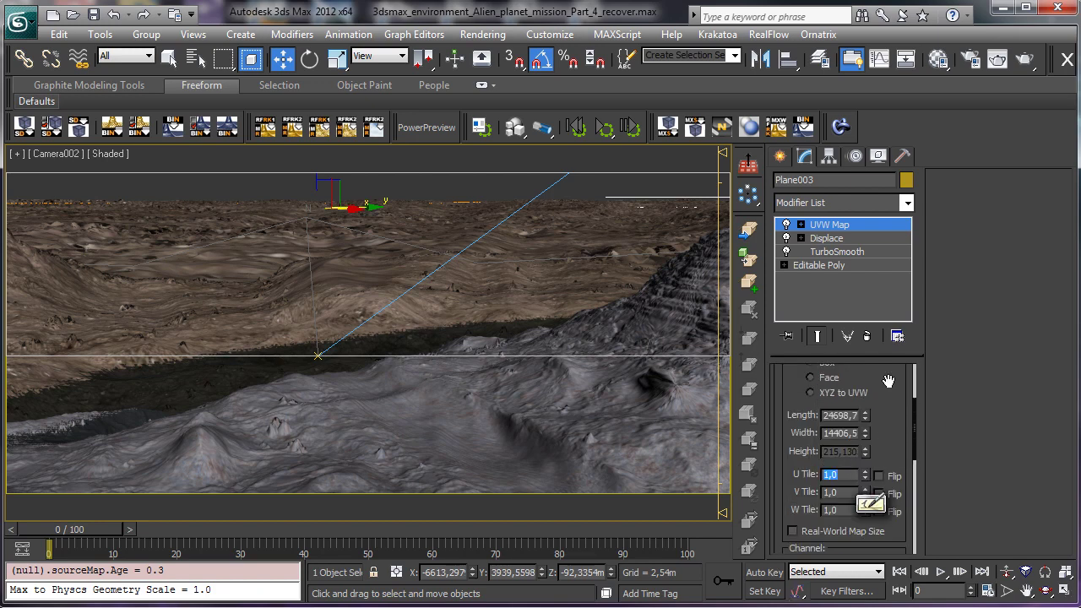
pyautogui.write('10')
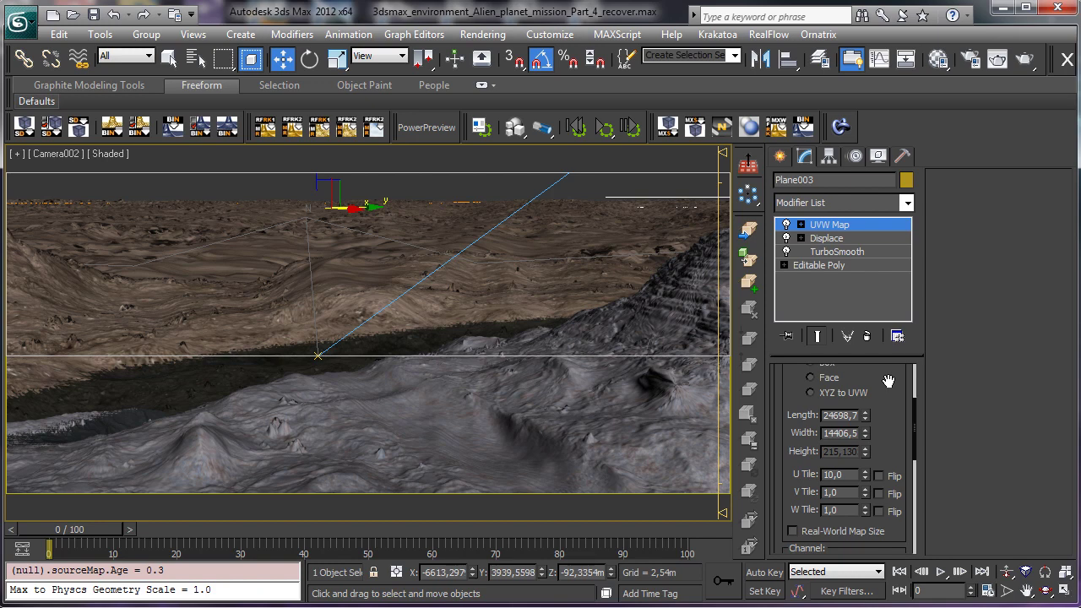
pyautogui.doubleClick(832, 494)
pyautogui.write('10')
pyautogui.press('Return')
pyautogui.write('20')
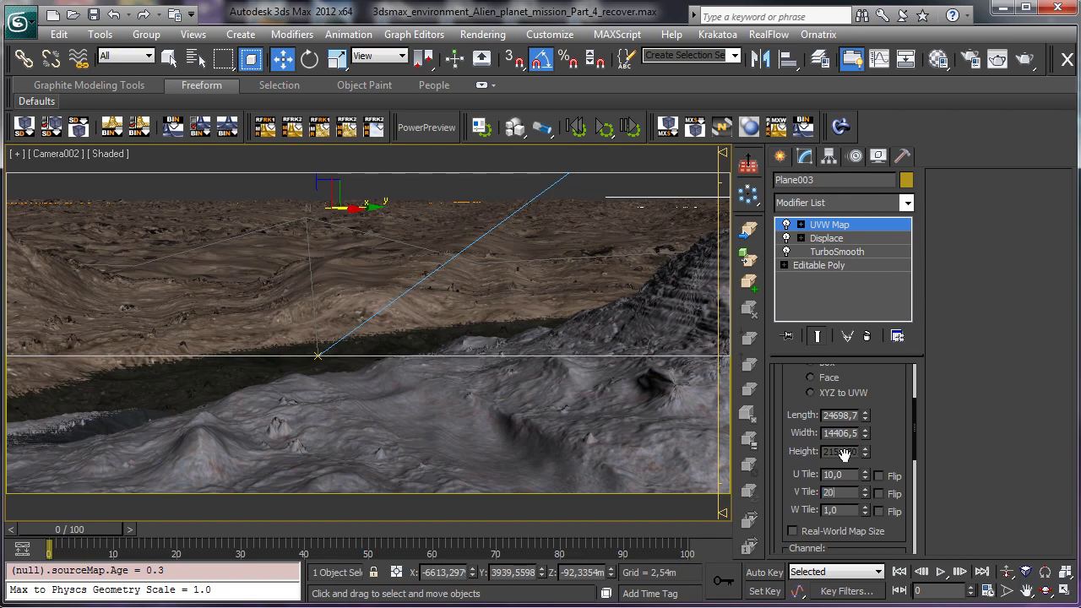
pyautogui.press('Return')
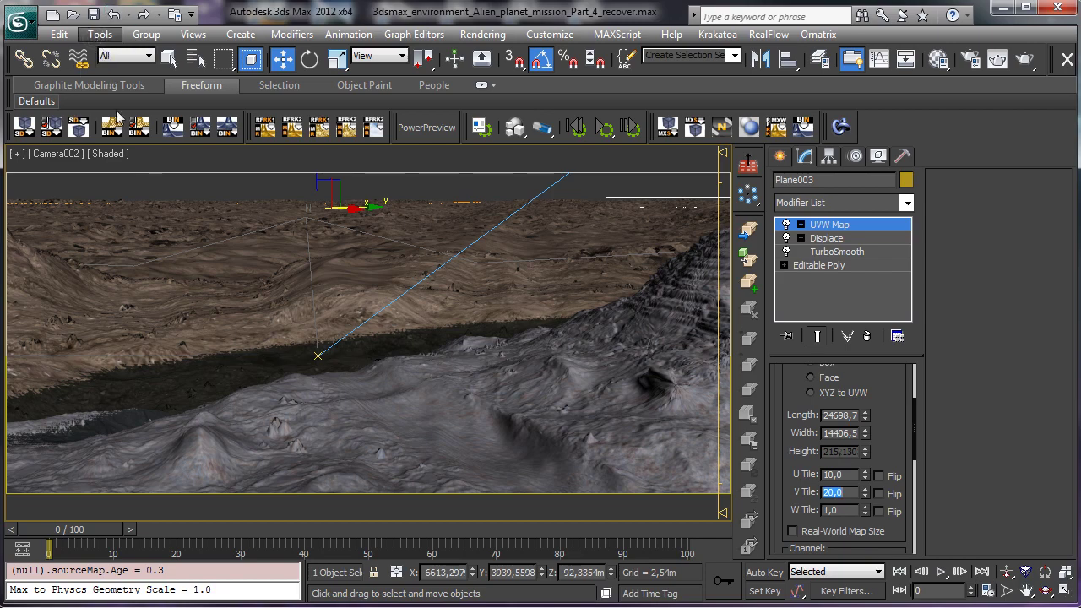
# Step: Isolate Plane003 and set its UVW Map tiling to U 20 and V 30
pyautogui.click(103, 38)
pyautogui.click(254, 161)
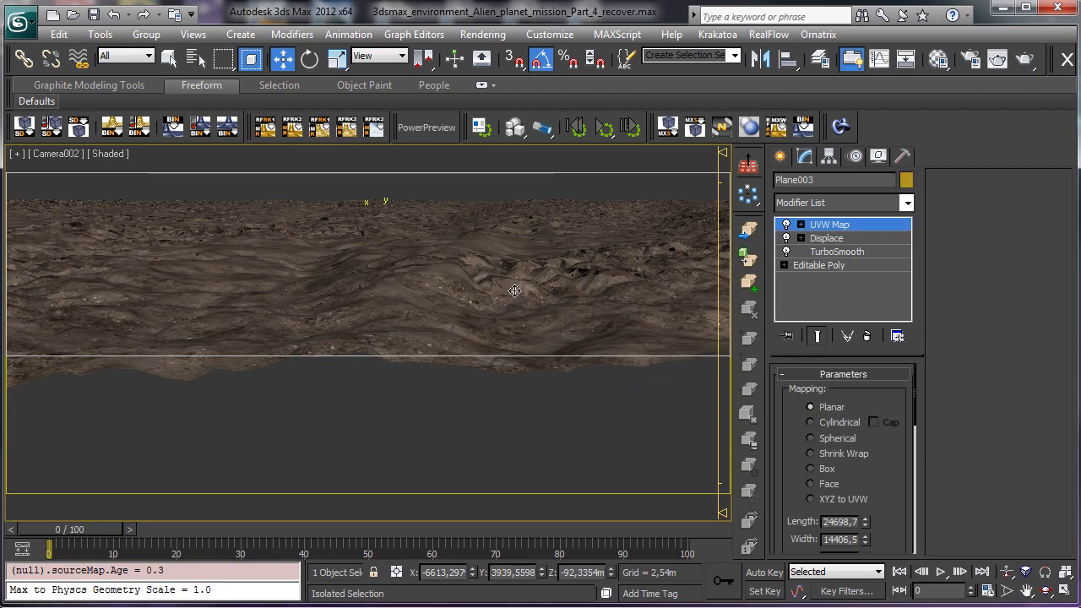
pyautogui.scroll(-5, 892, 448)
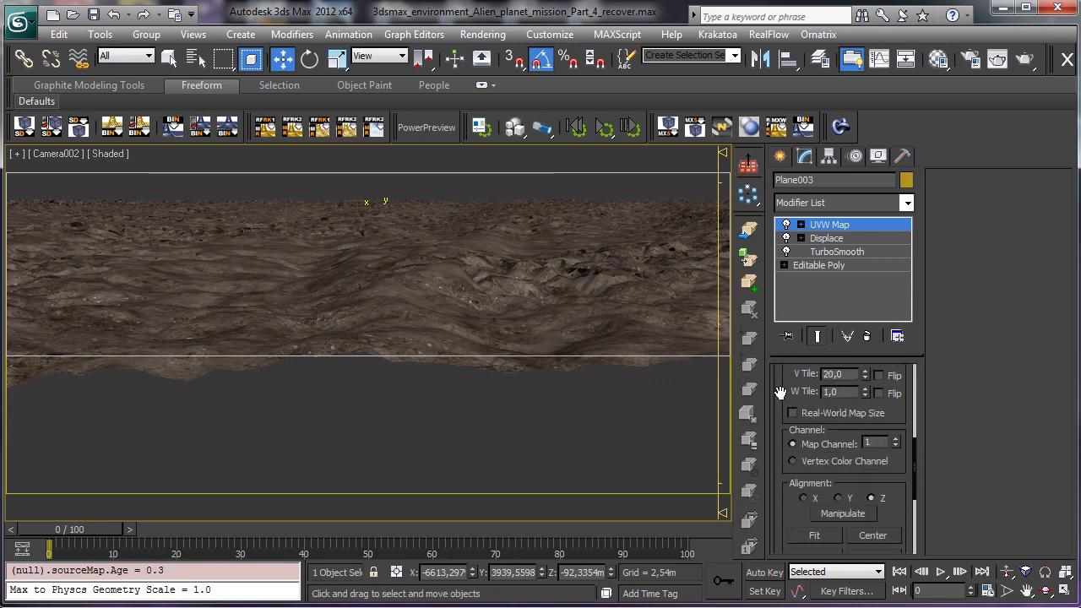
pyautogui.moveTo(782, 389); pyautogui.dragTo(777, 461)
pyautogui.moveTo(844, 430); pyautogui.dragTo(717, 336)
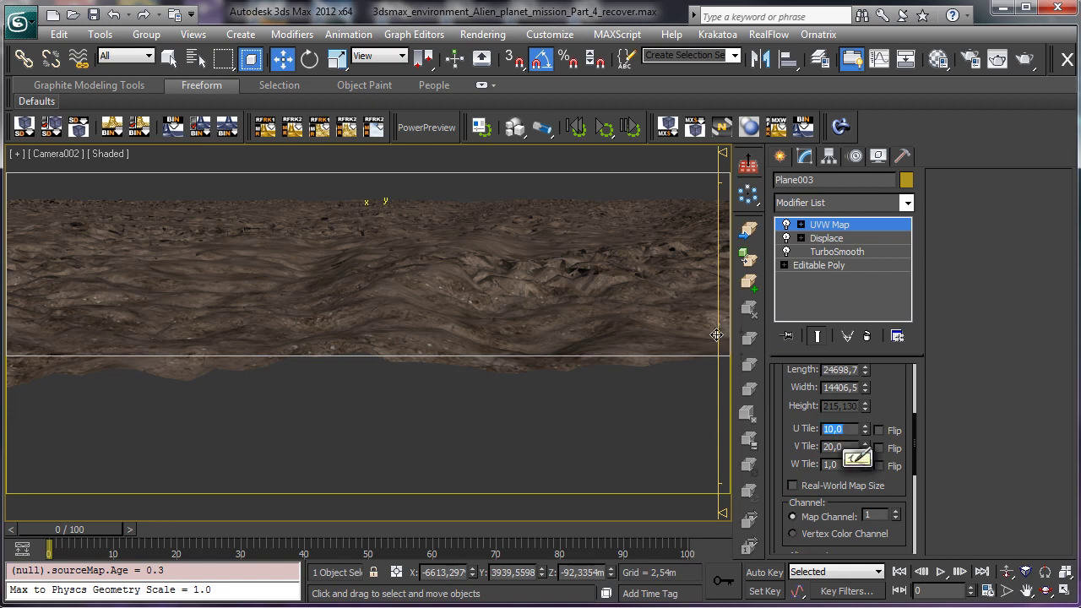
pyautogui.write('20')
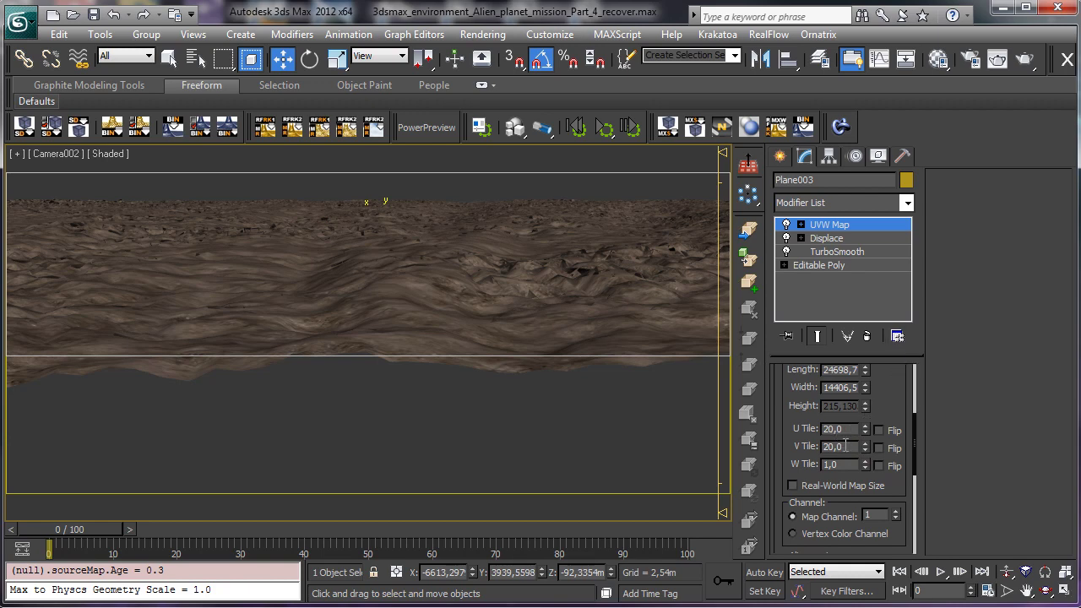
pyautogui.moveTo(848, 446); pyautogui.dragTo(822, 373)
pyautogui.write('30')
pyautogui.press('Return')
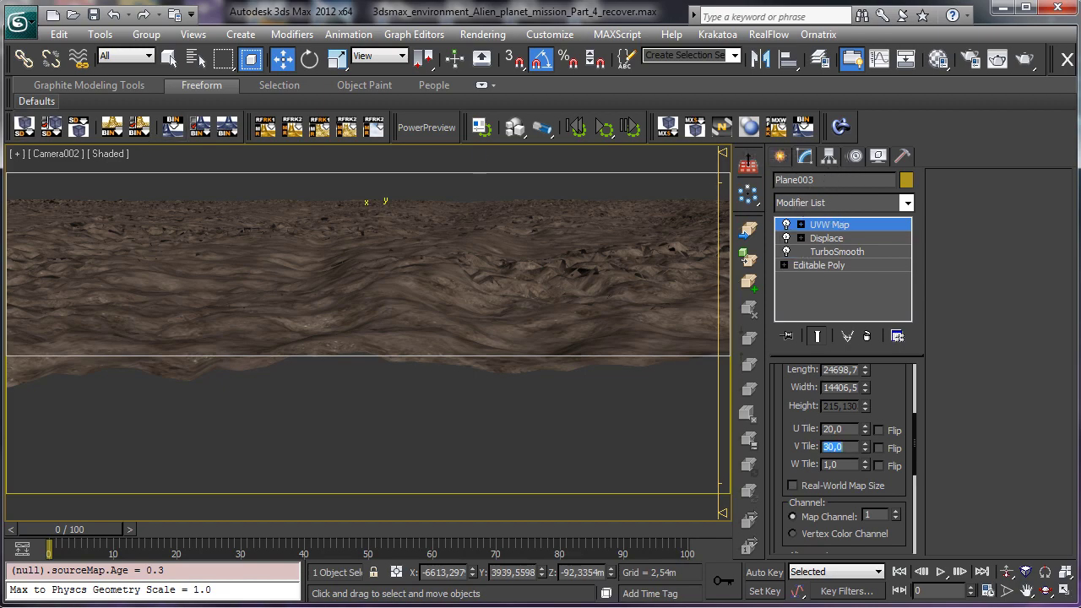
# Step: Exit isolation of Plane003 and render the Camera002 region
pyautogui.hotkey('alt', 'q')
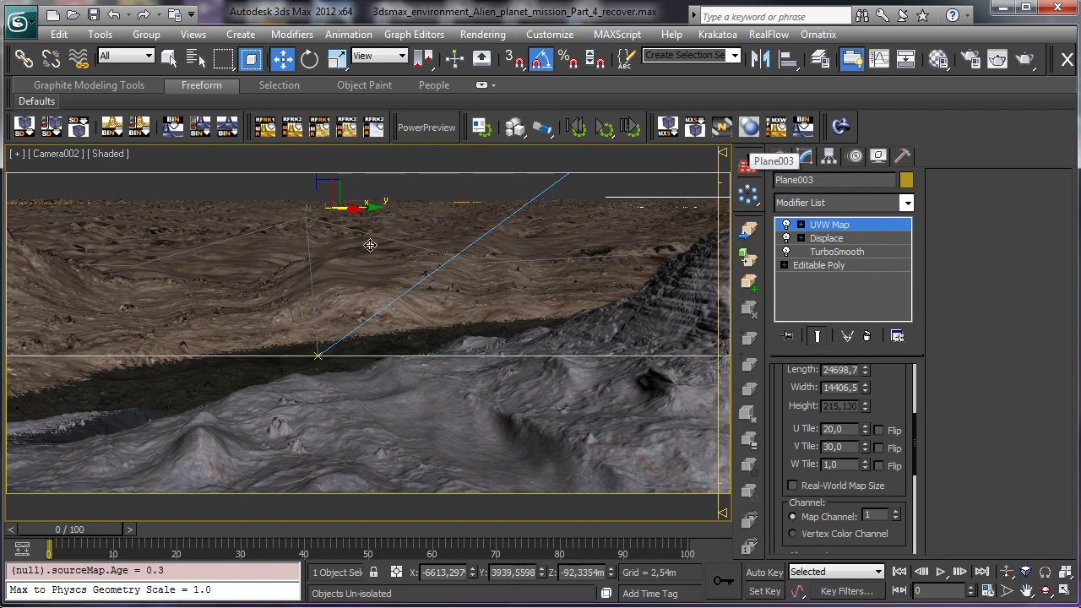
pyautogui.click(1005, 67)
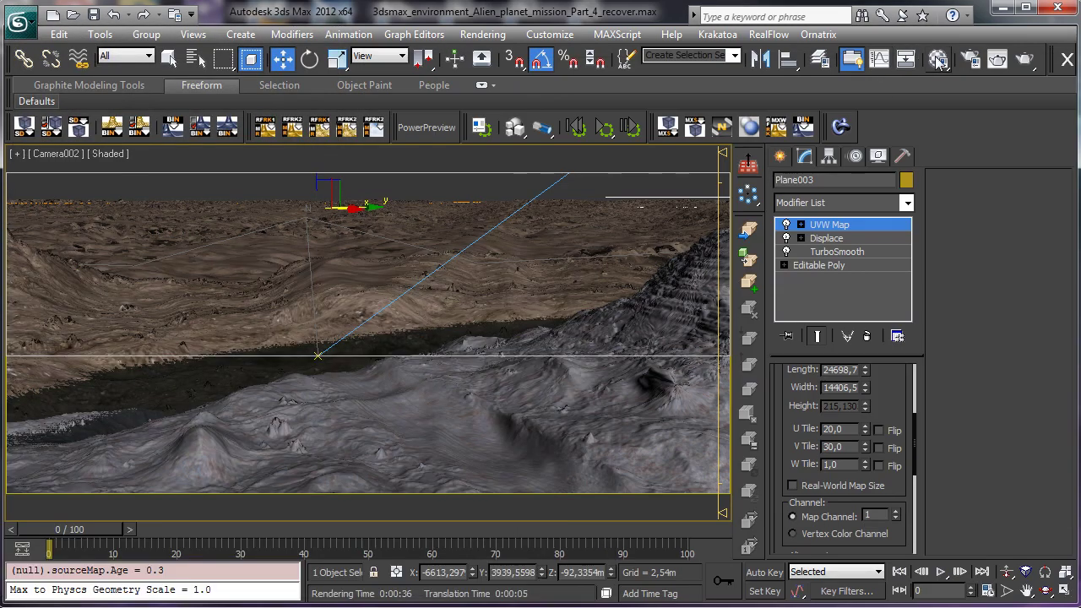
# Step: Set Layer 2's opacity to 50 in the Background terrain's diffuse Composite map, and render the Camera002 region
pyautogui.click(939, 60)
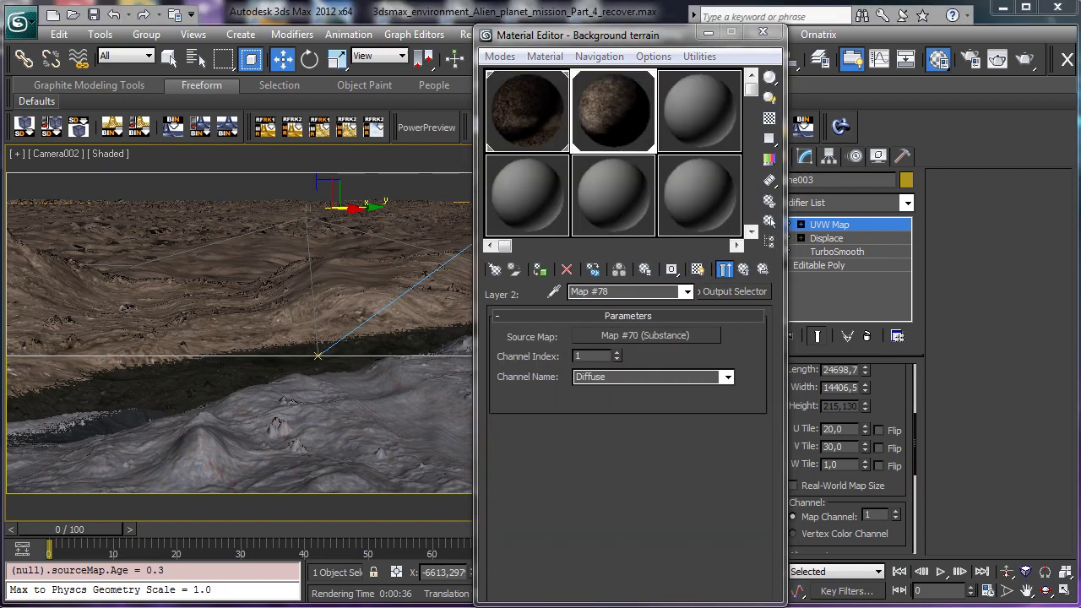
pyautogui.click(743, 270)
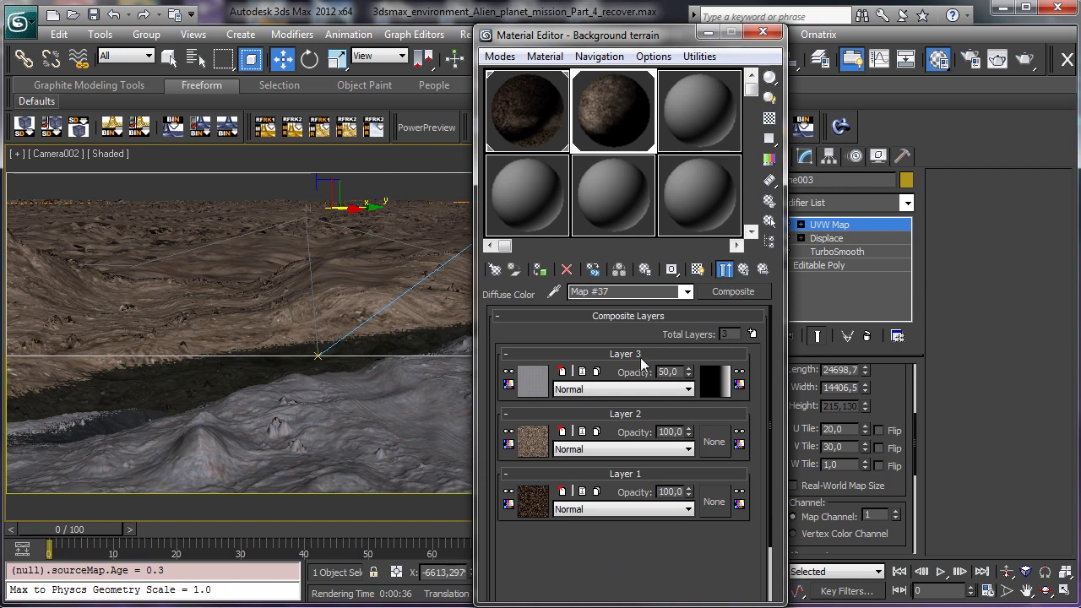
pyautogui.doubleClick(671, 432)
pyautogui.write('50')
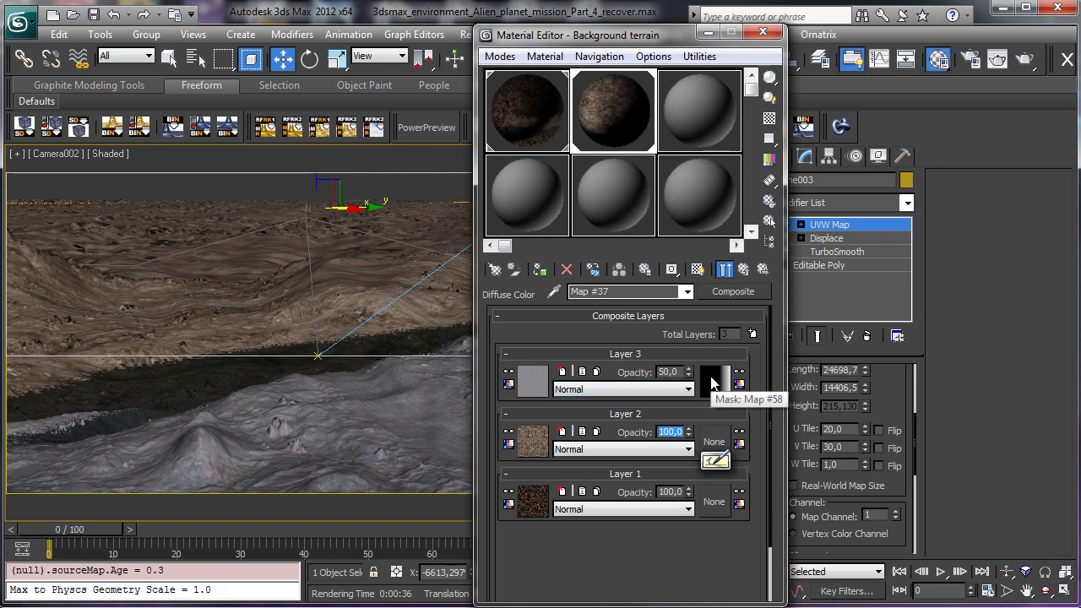
pyautogui.press('Return')
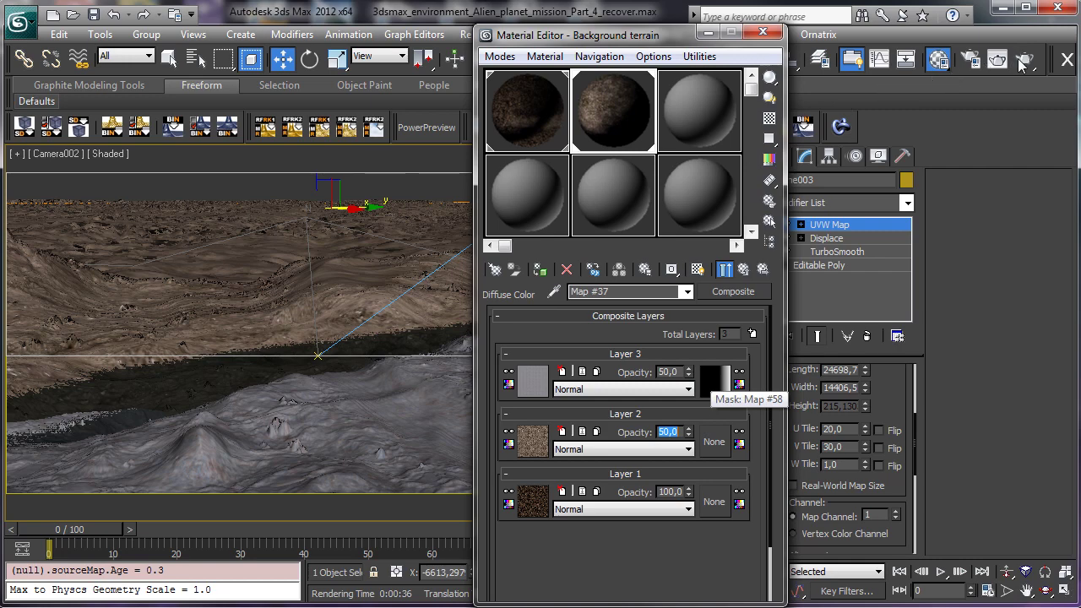
pyautogui.hotkey('shift', 'q')
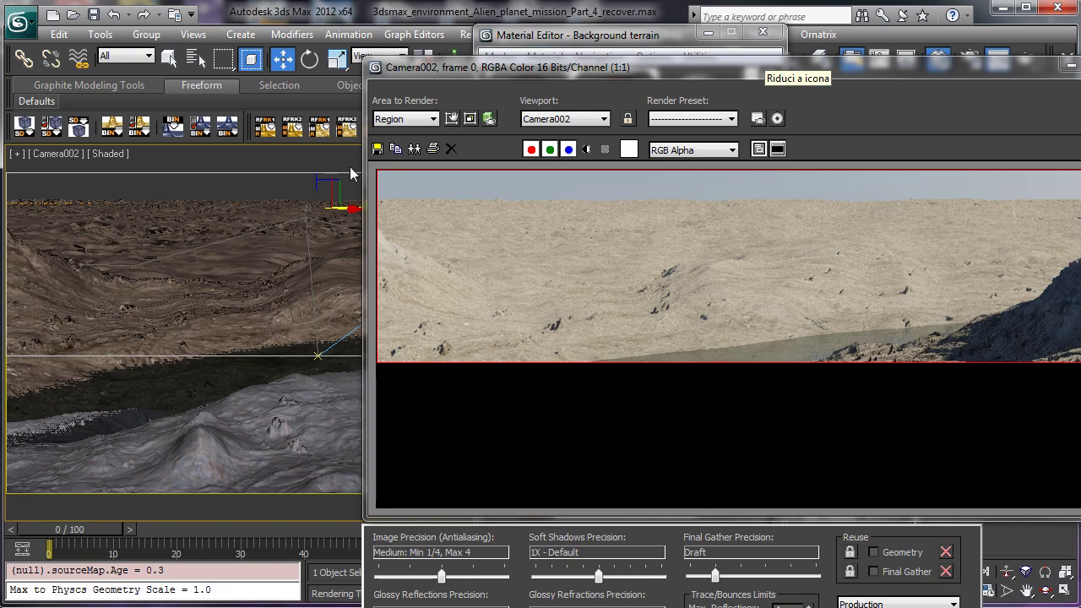
pyautogui.click(805, 105)
# Step: Set the Luminosity of Layer 2's Dry_Ground_02 substance to 0,4
pyautogui.click(530, 438)
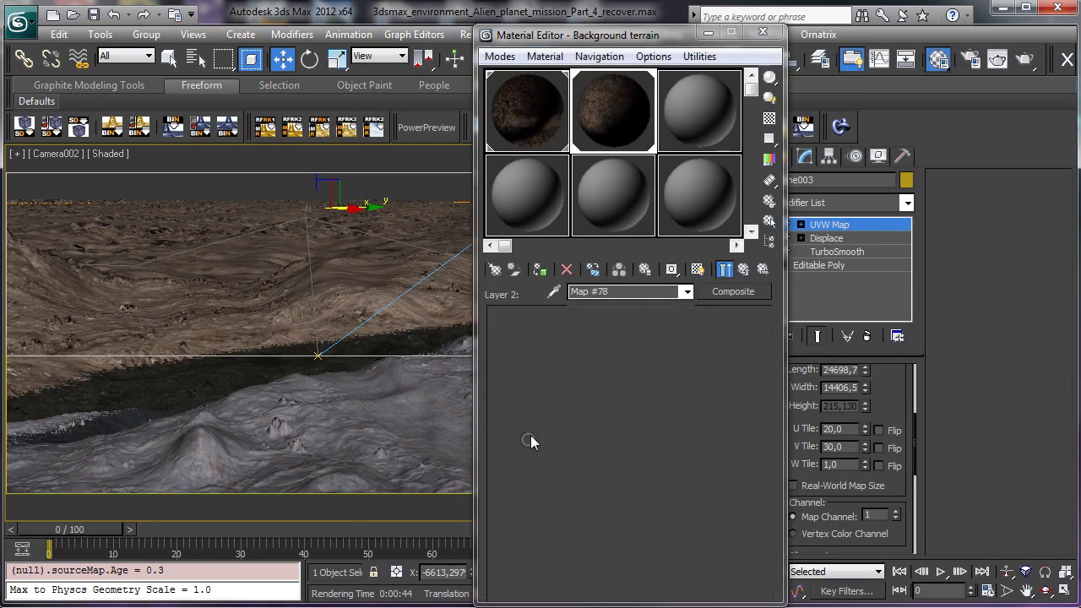
pyautogui.click(644, 335)
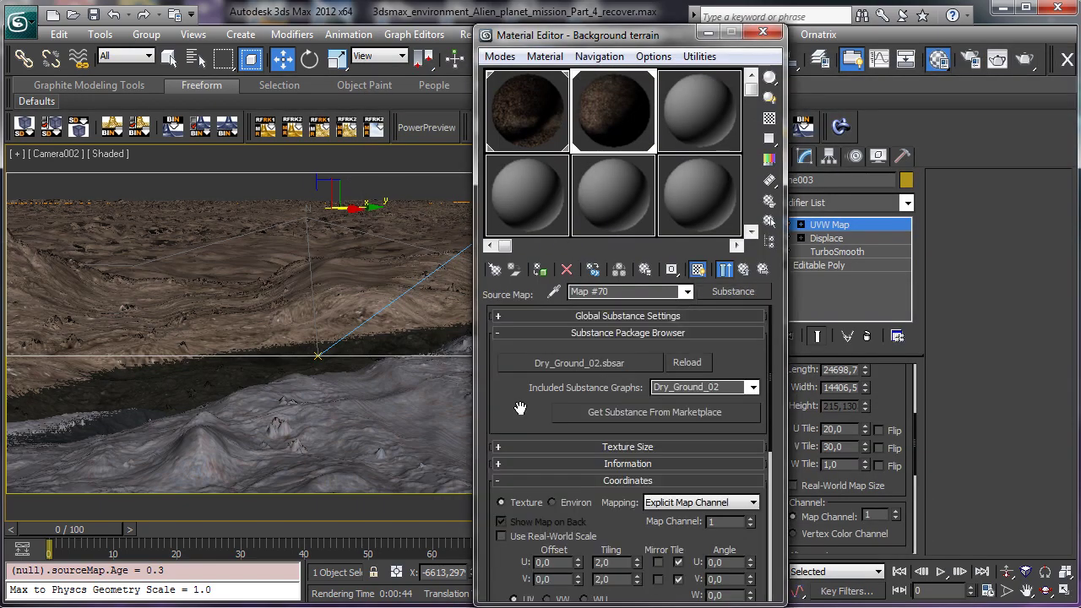
pyautogui.scroll(-5, 520, 410)
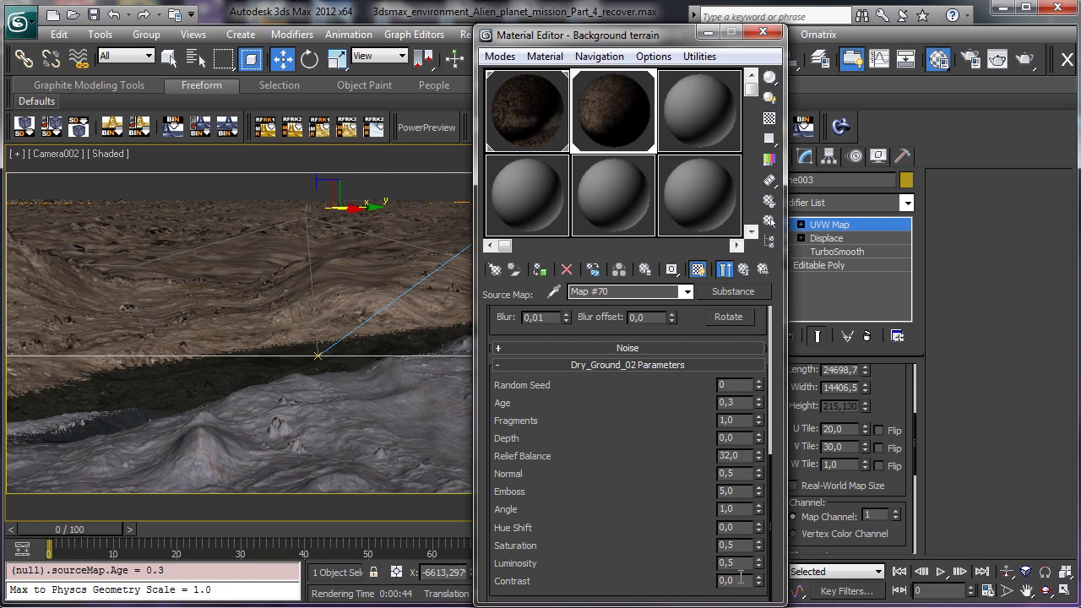
pyautogui.write('0')
pyautogui.press('Return')
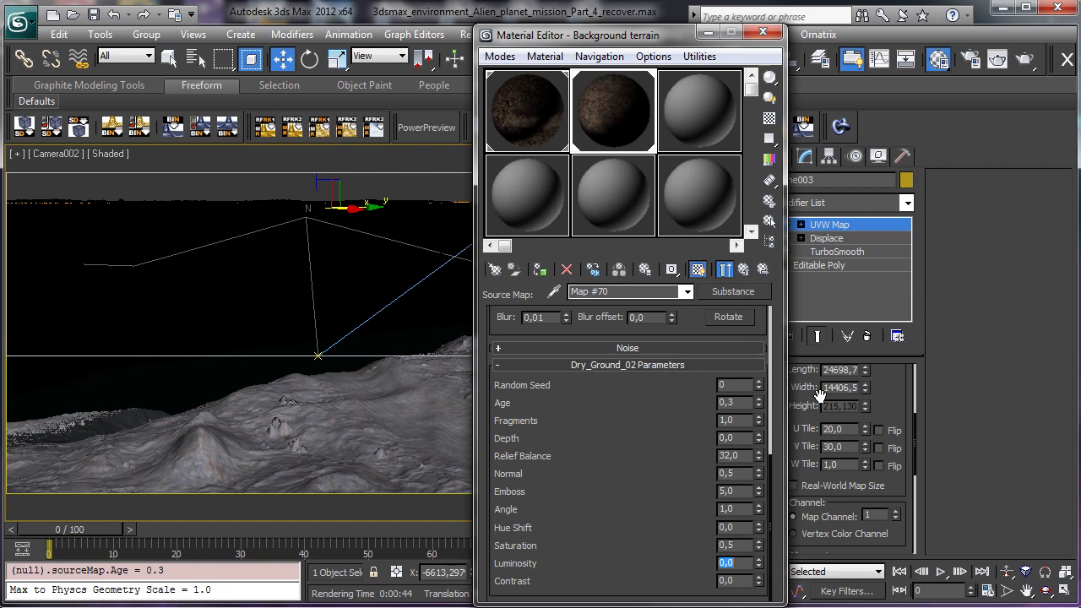
pyautogui.write('4')
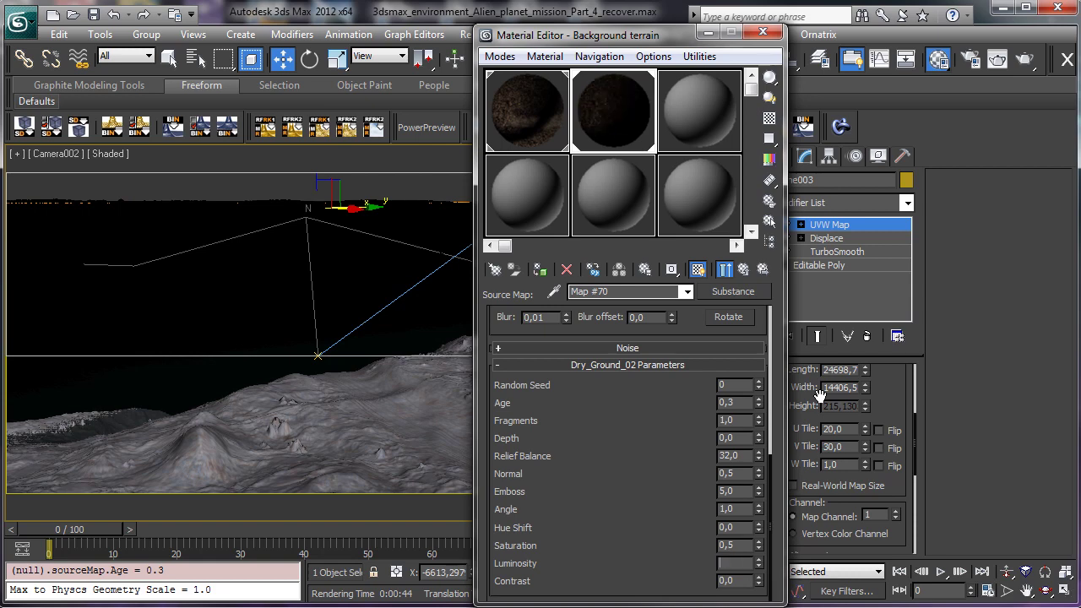
pyautogui.press('Return')
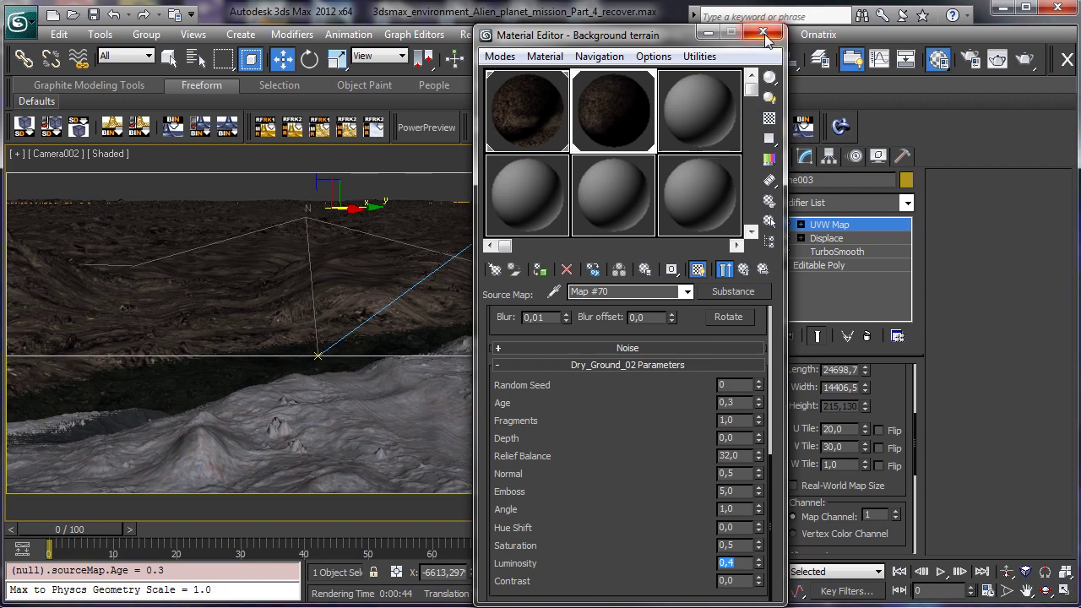
# Step: Close the Material Editor and save the scene
pyautogui.click(764, 33)
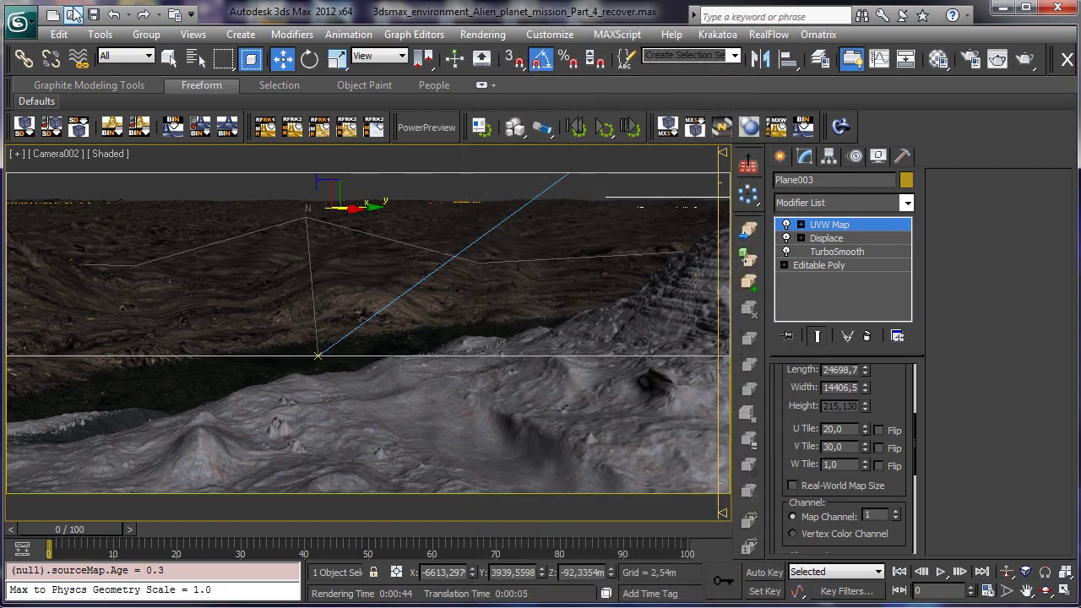
pyautogui.click(93, 14)
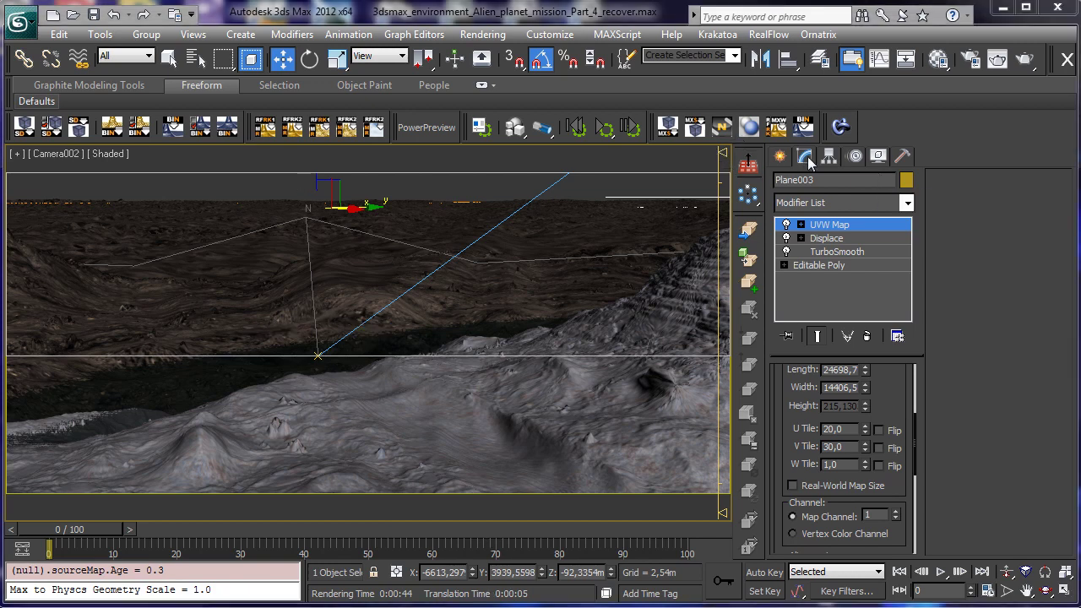
# Step: Create a standard sphere with a radius of about 18.3 m at the foreground terrain's edge in the Top view
pyautogui.click(780, 158)
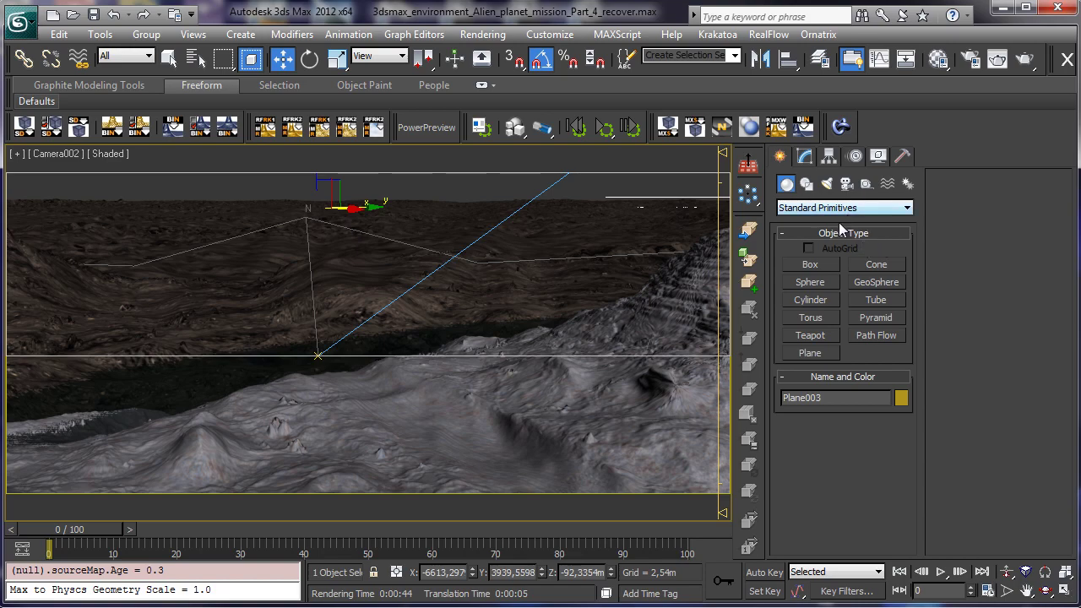
pyautogui.click(1066, 590)
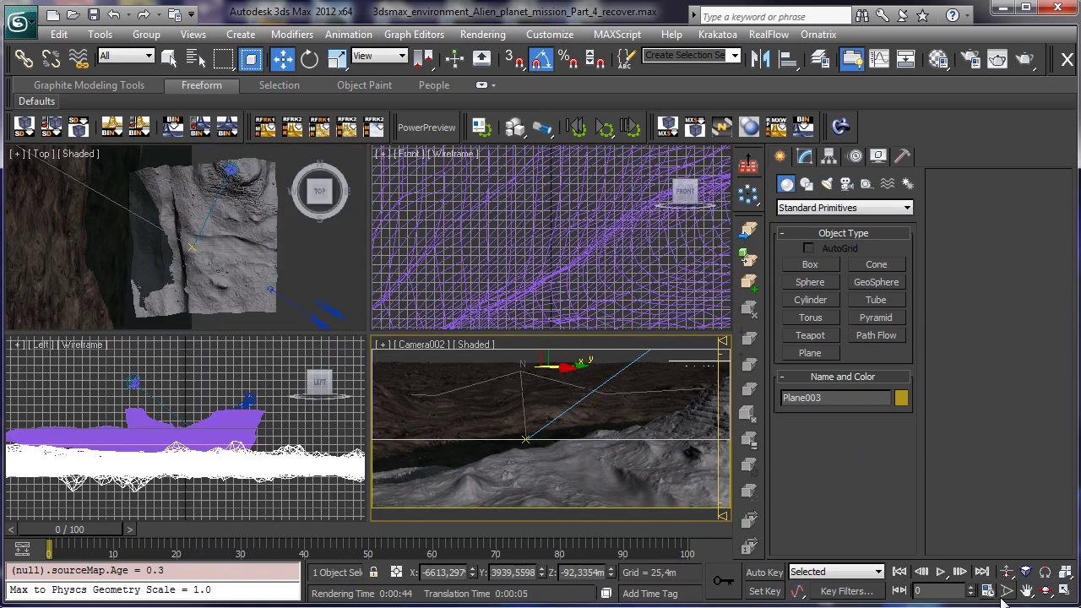
pyautogui.rightClick(356, 273)
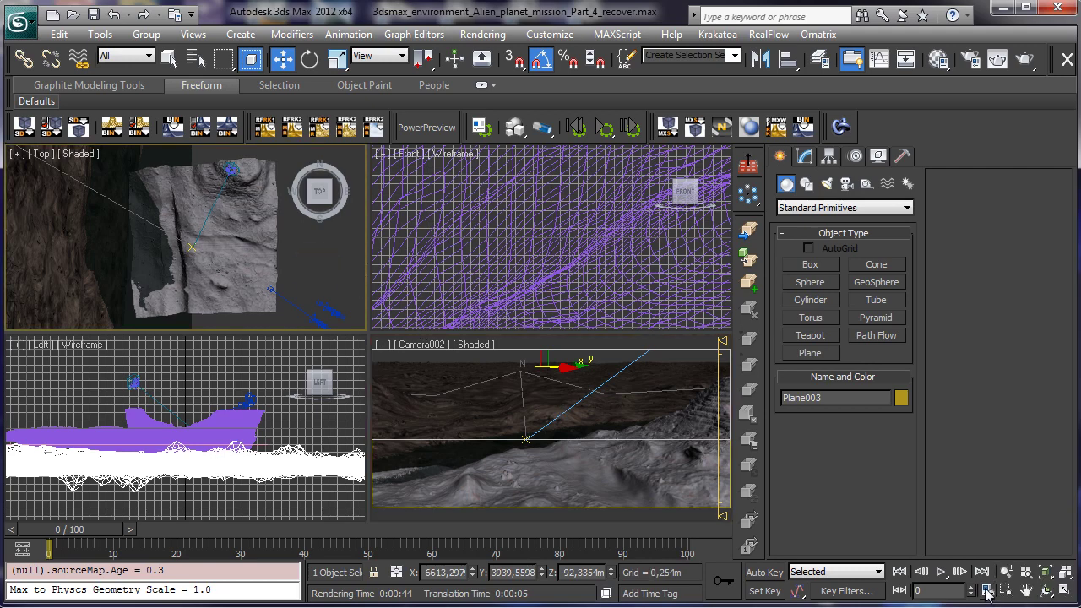
pyautogui.click(986, 592)
pyautogui.click(642, 479)
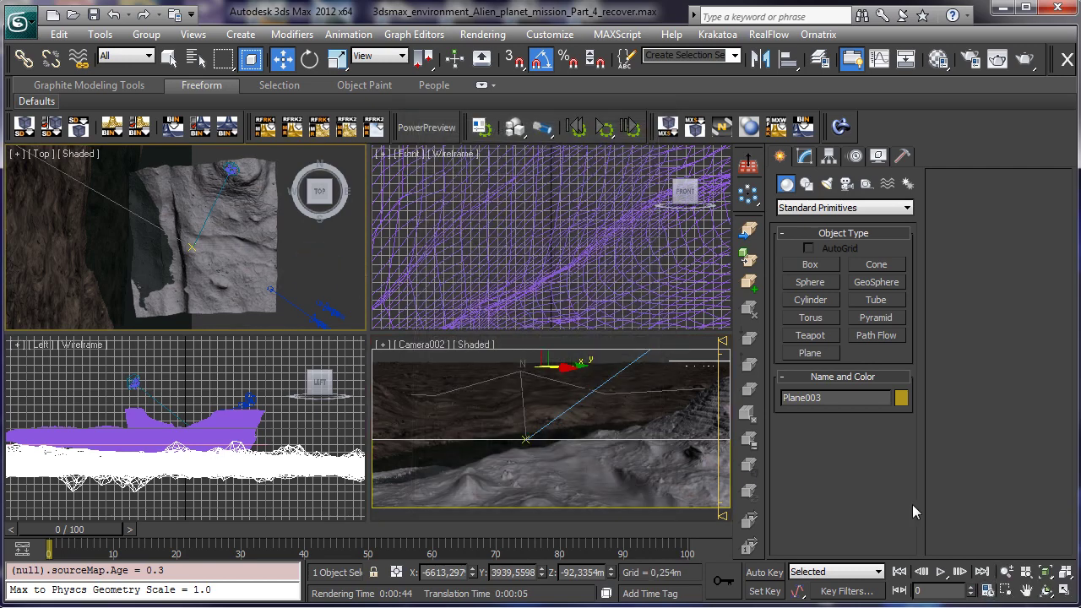
pyautogui.click(1007, 591)
pyautogui.moveTo(258, 245); pyautogui.dragTo(311, 304)
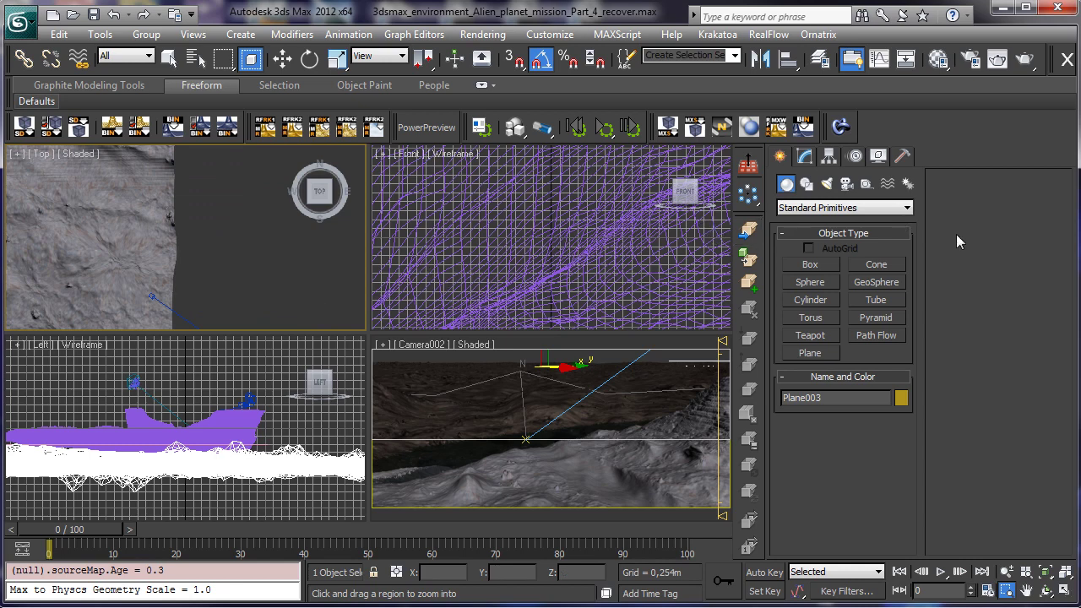
pyautogui.click(811, 264)
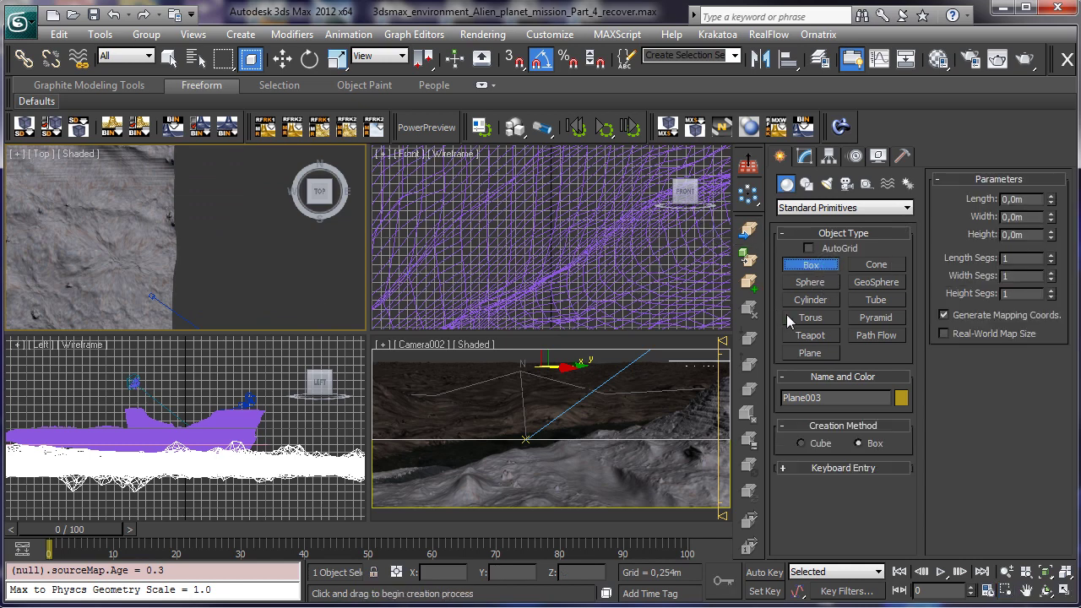
pyautogui.click(824, 285)
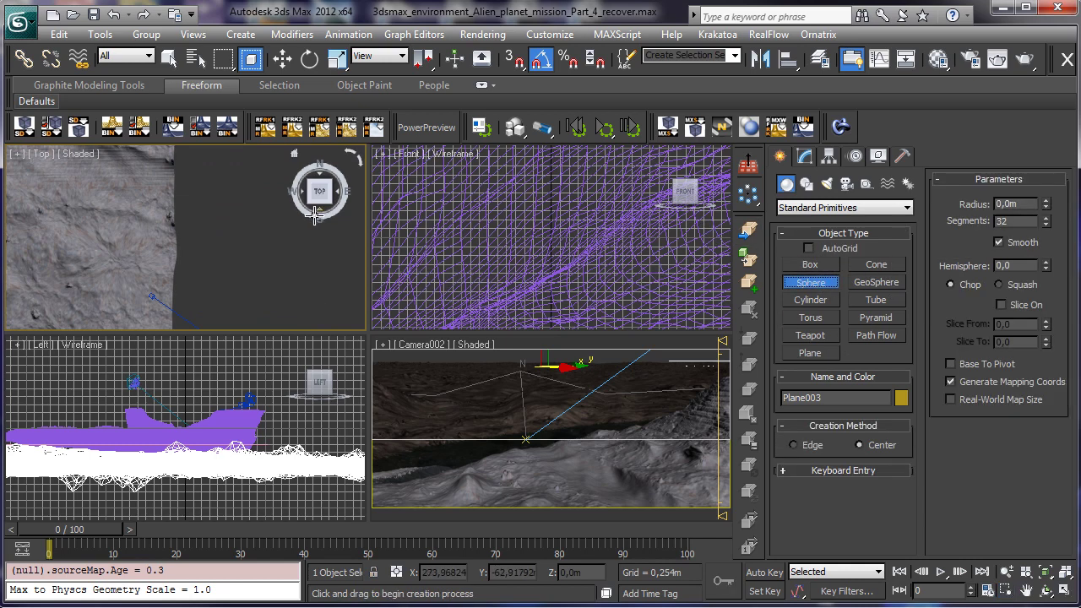
pyautogui.moveTo(198, 246); pyautogui.dragTo(214, 271)
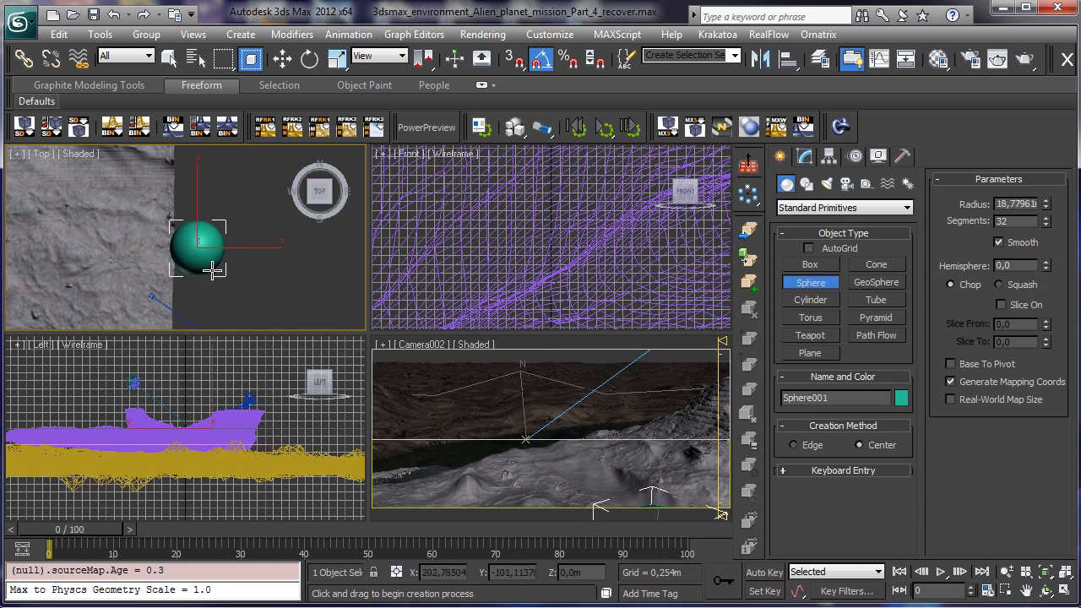
# Step: Finish sphere creation and isolate the new sphere from the rest of the scene
pyautogui.click(169, 57)
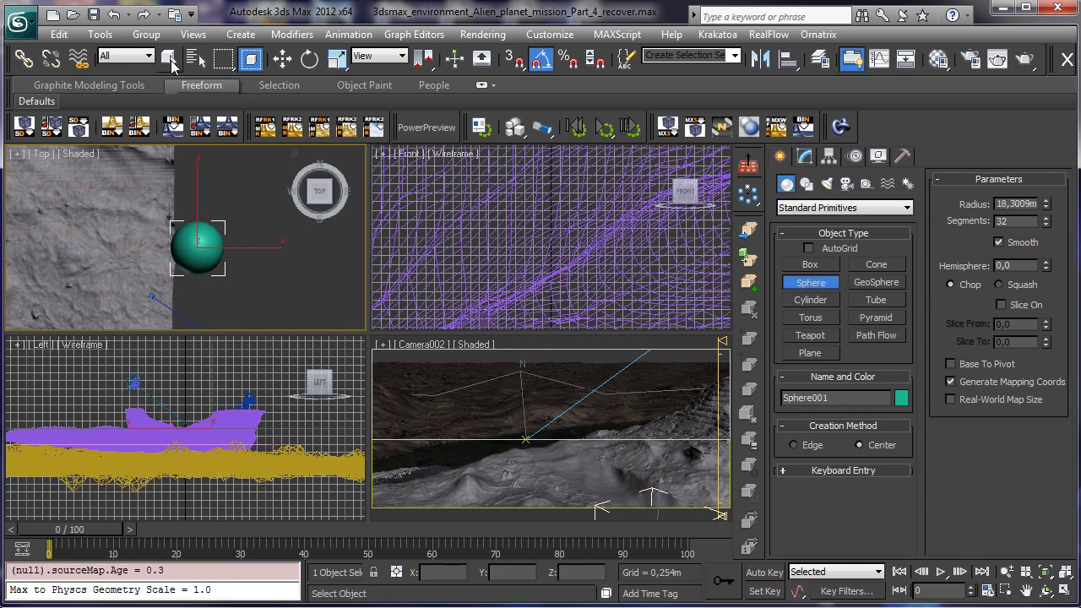
pyautogui.click(804, 157)
pyautogui.click(907, 203)
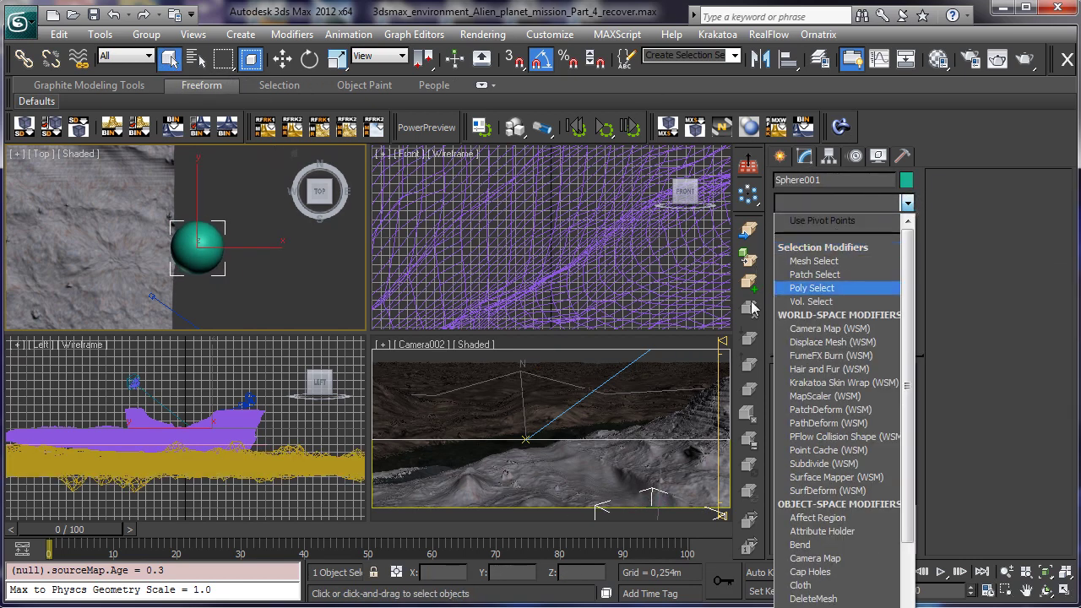
pyautogui.click(102, 36)
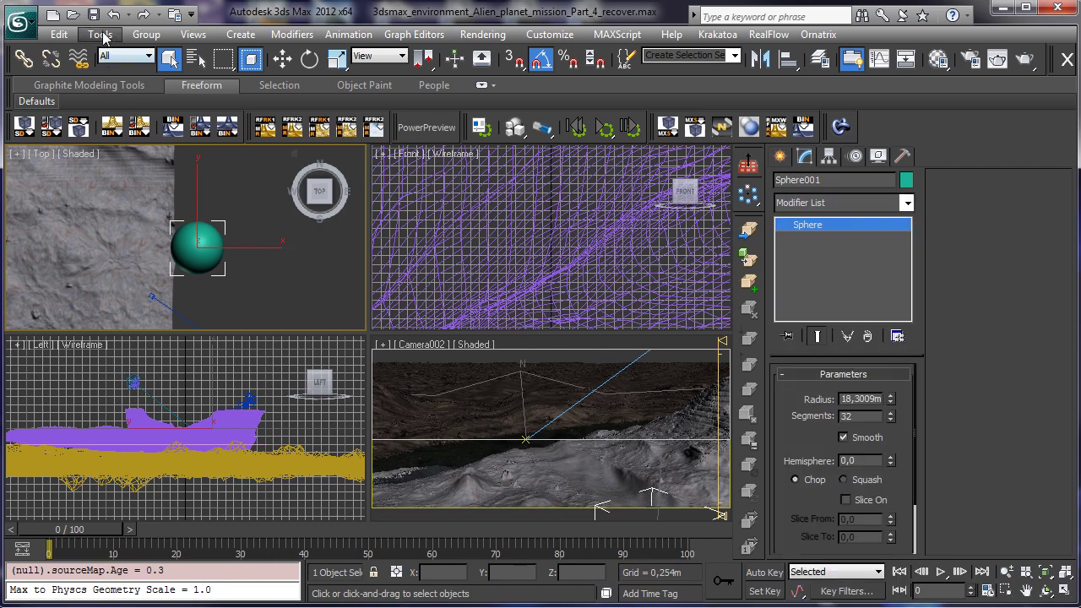
pyautogui.click(99, 34)
pyautogui.click(211, 161)
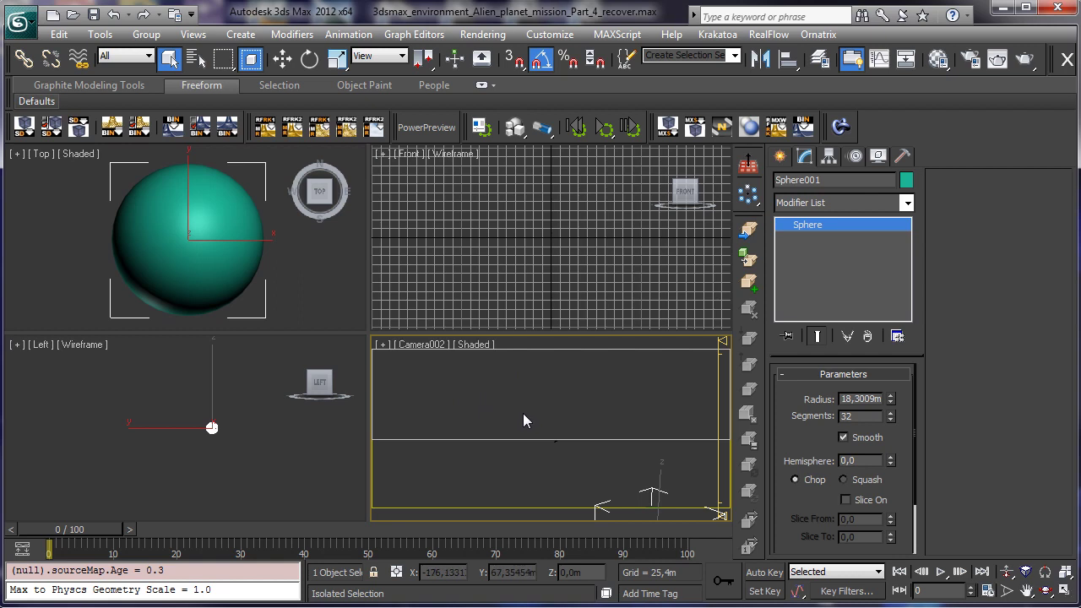
# Step: Change the Camera002 view to a maximized Perspective view of the sphere and display it shaded with edged faces
pyautogui.press('p')
pyautogui.click(1046, 576)
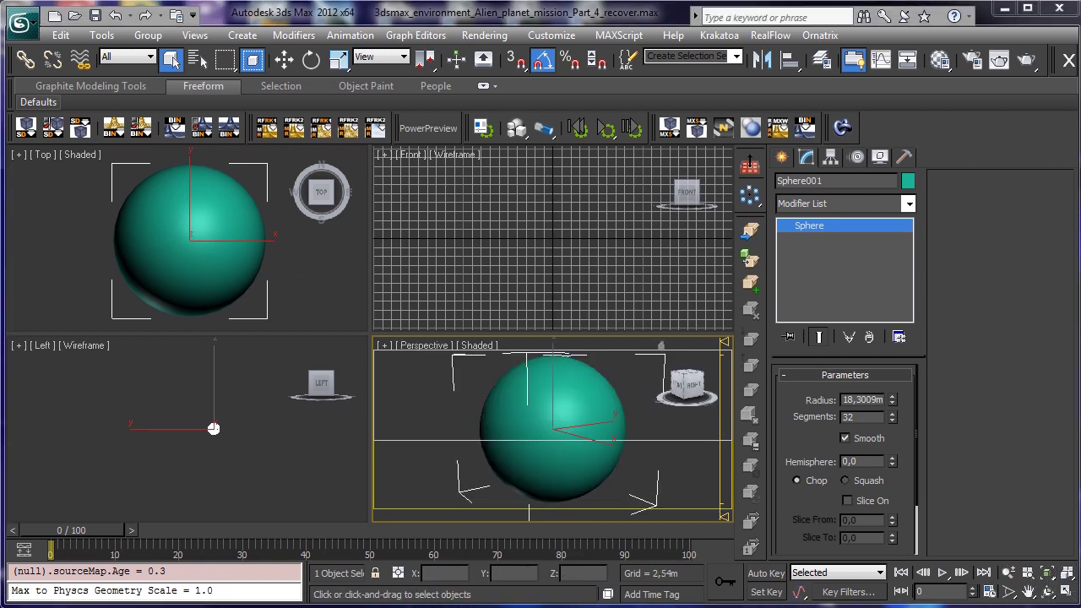
pyautogui.click(1047, 590)
pyautogui.click(1067, 592)
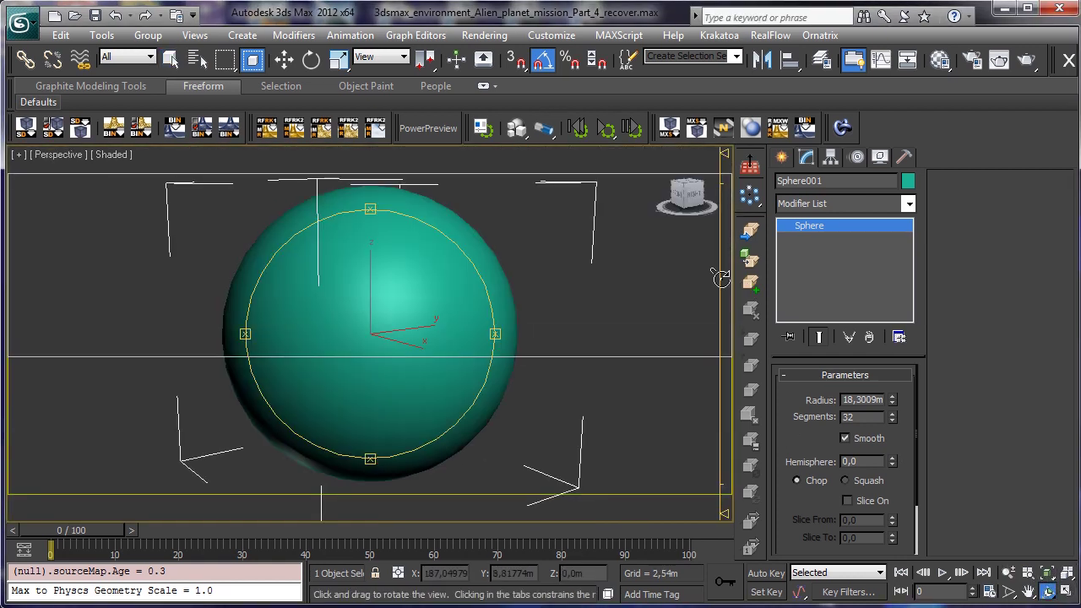
pyautogui.click(113, 155)
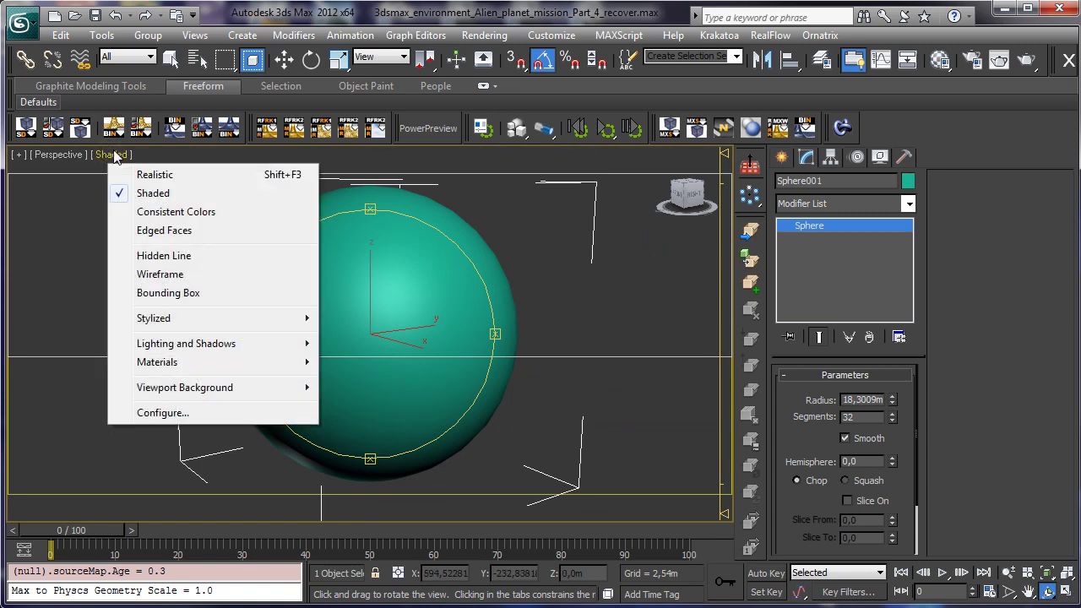
pyautogui.click(237, 231)
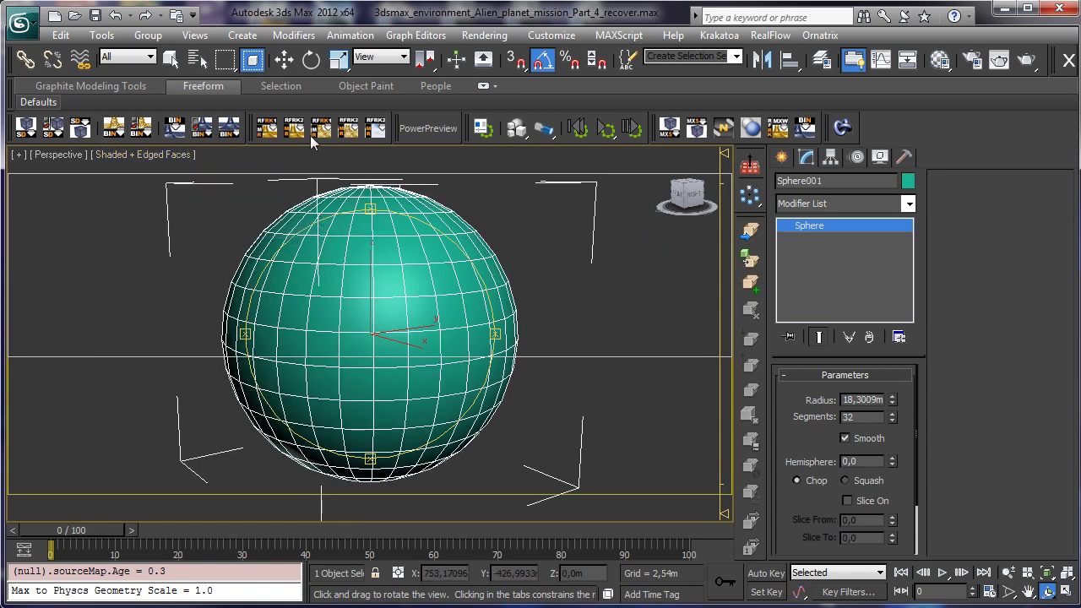
pyautogui.click(171, 57)
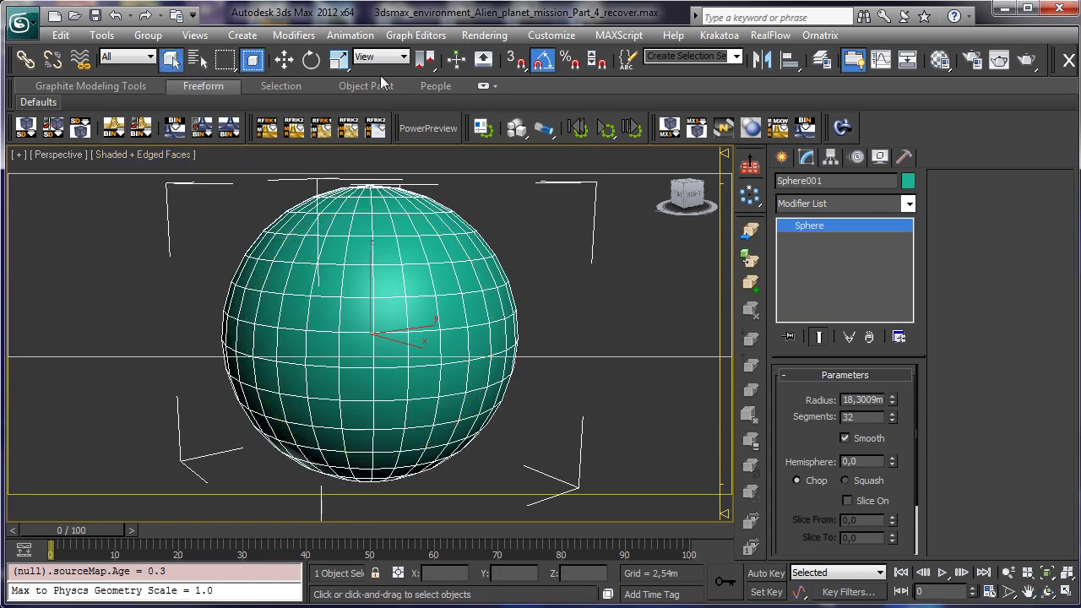
# Step: Convert the isolated sphere to an Editable Poly and activate the Move tool
pyautogui.rightClick(349, 288)
pyautogui.moveTo(513, 449)
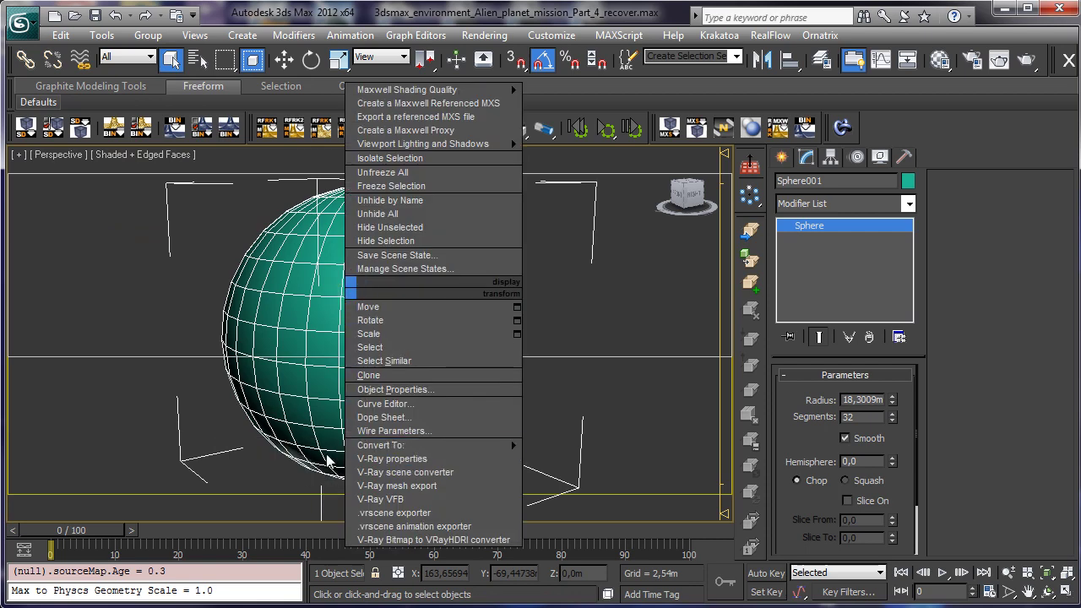
pyautogui.click(284, 458)
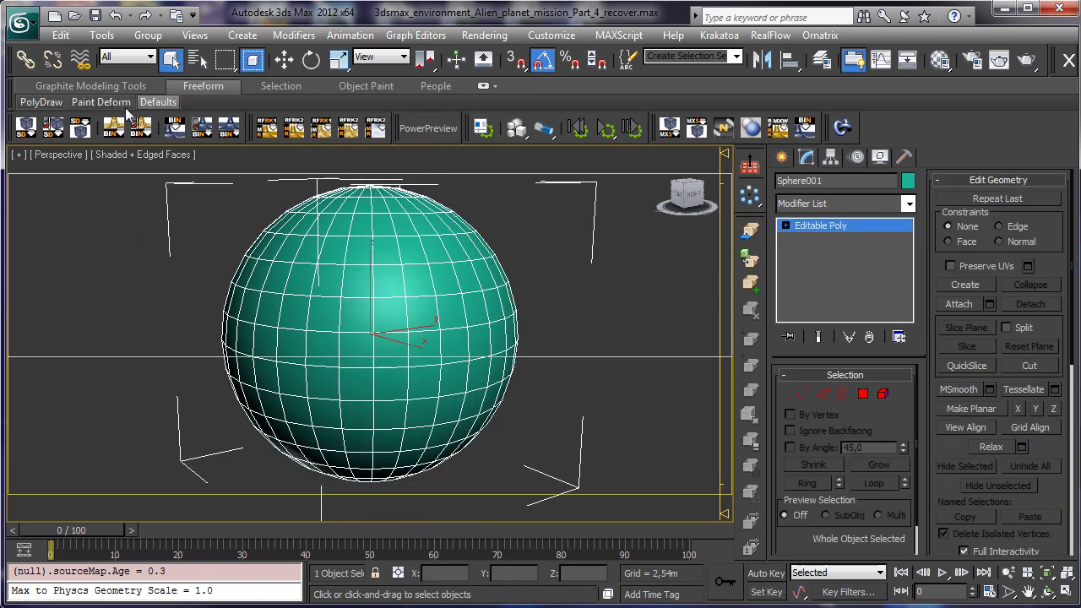
pyautogui.moveTo(91, 103)
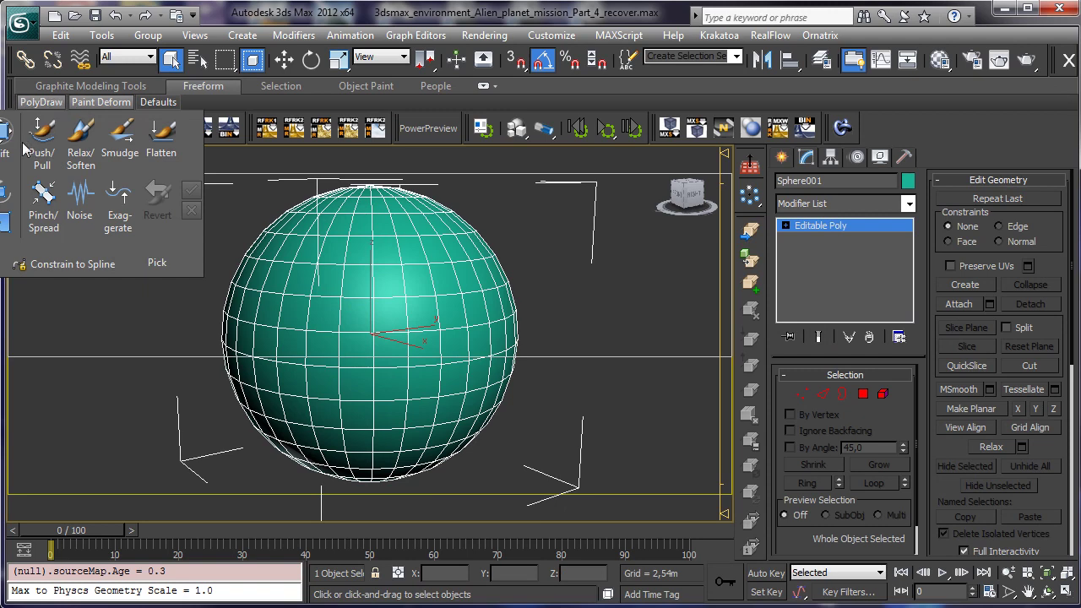
pyautogui.moveTo(57, 104)
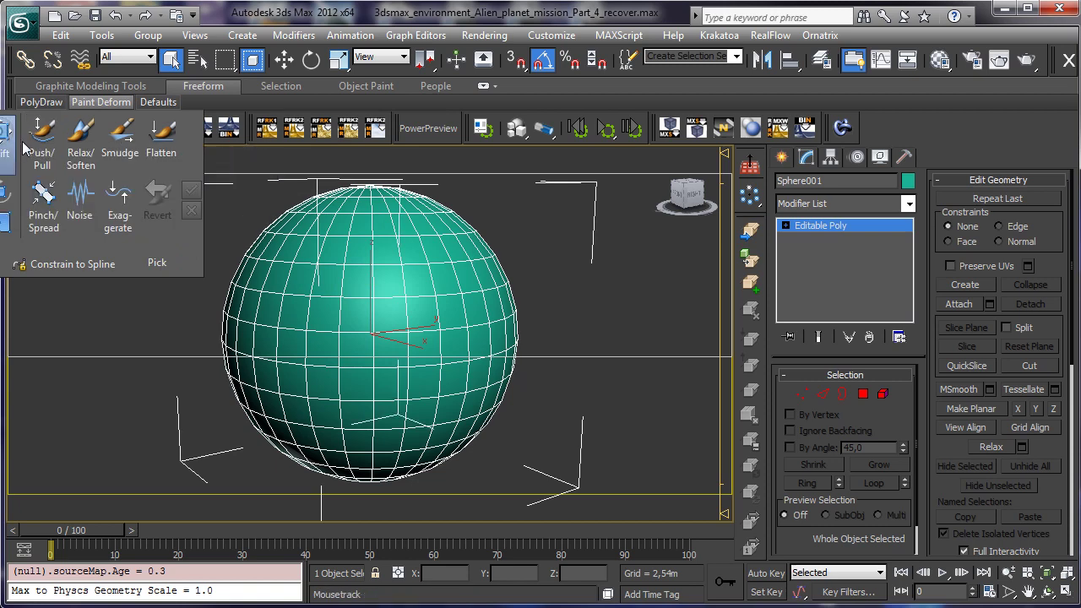
pyautogui.press('w')
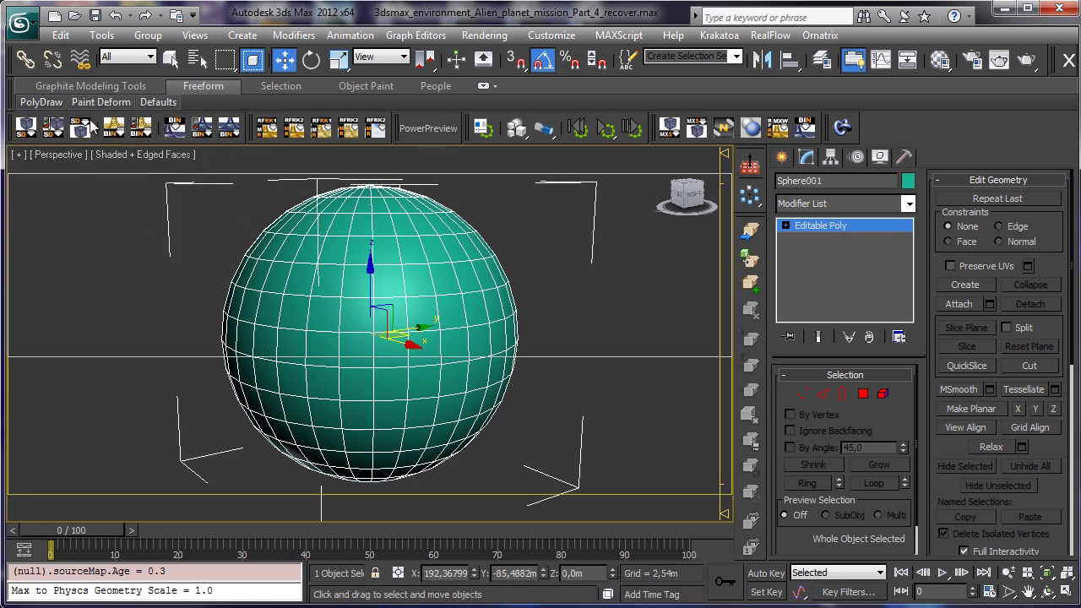
# Step: Deform the sphere's outline into an irregular rock shape with the Paint Deform Shift brush at strength 20 and falloff 200
pyautogui.click(7, 139)
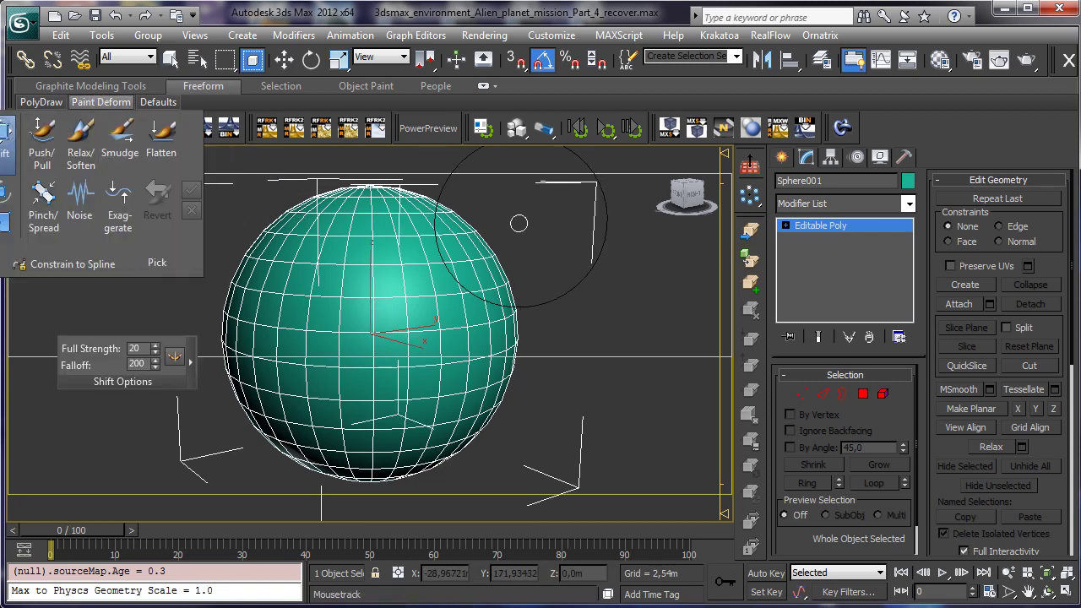
pyautogui.moveTo(498, 213); pyautogui.dragTo(475, 237)
pyautogui.moveTo(238, 274)
pyautogui.mouseDown()
pyautogui.moveTo(263, 289)
pyautogui.moveTo(331, 232)
pyautogui.moveTo(363, 233)
pyautogui.moveTo(431, 299)
pyautogui.moveTo(477, 380)
pyautogui.moveTo(524, 321)
pyautogui.moveTo(503, 321)
pyautogui.mouseUp()
pyautogui.moveTo(237, 431)
pyautogui.mouseDown()
pyautogui.moveTo(266, 446)
pyautogui.moveTo(389, 461)
pyautogui.moveTo(478, 419)
pyautogui.moveTo(390, 456)
pyautogui.moveTo(295, 427)
pyautogui.mouseUp()
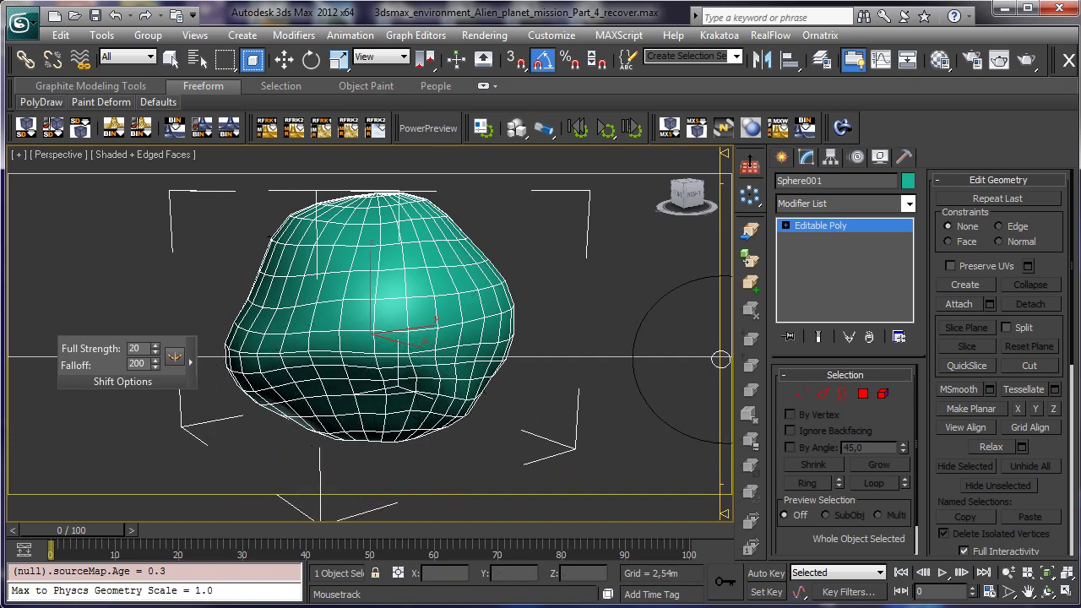
# Step: Push the rock's upper and lower contours inward with the Shift brush, working from the left side view
pyautogui.click(1044, 592)
pyautogui.moveTo(428, 309); pyautogui.dragTo(535, 305)
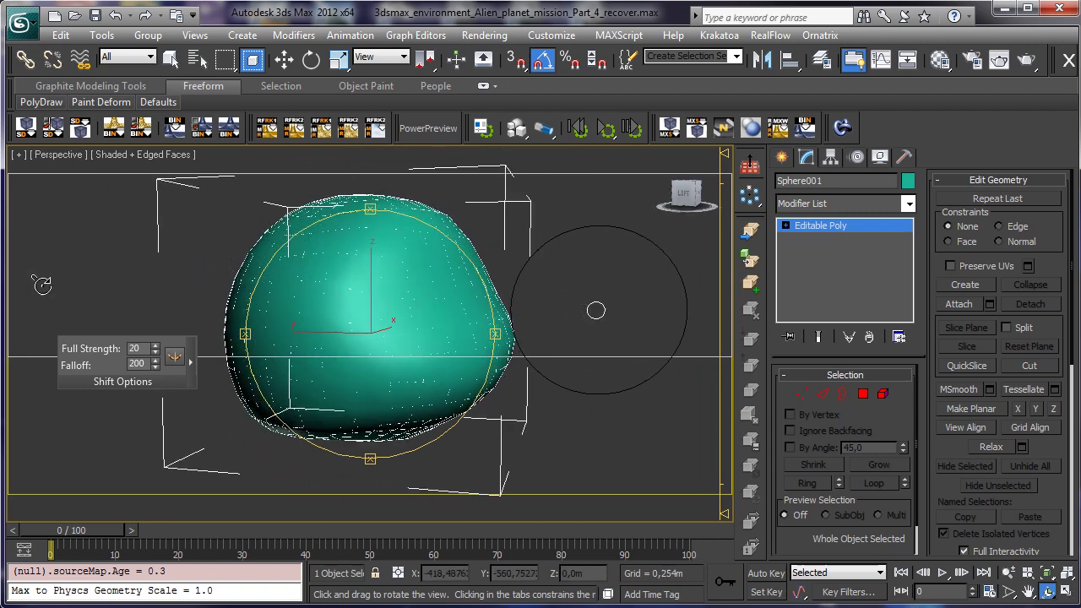
pyautogui.click(101, 102)
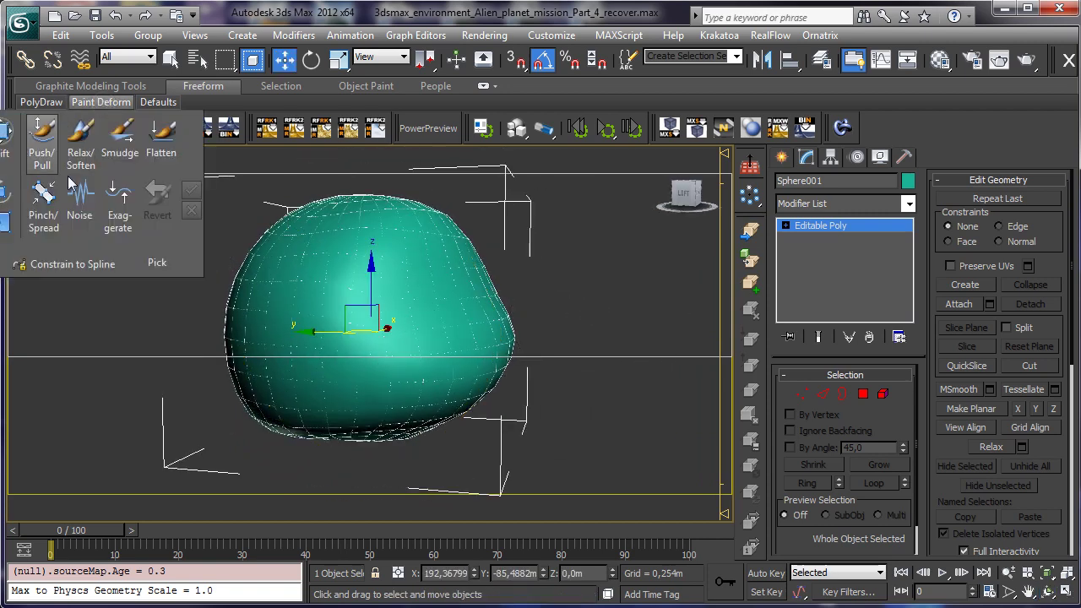
pyautogui.moveTo(245, 230); pyautogui.dragTo(269, 257)
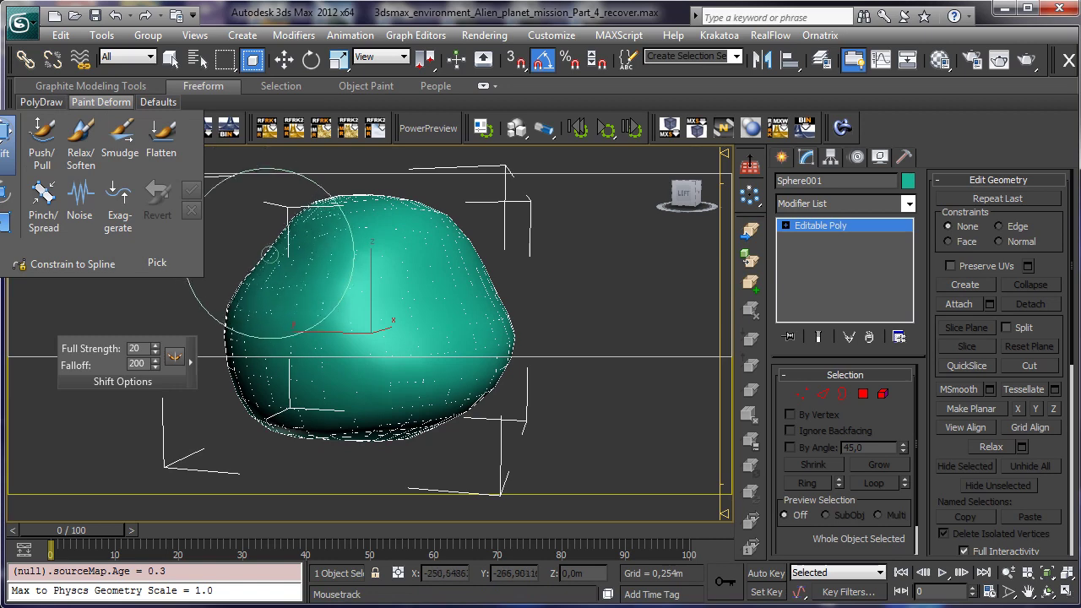
pyautogui.moveTo(322, 218); pyautogui.dragTo(328, 231)
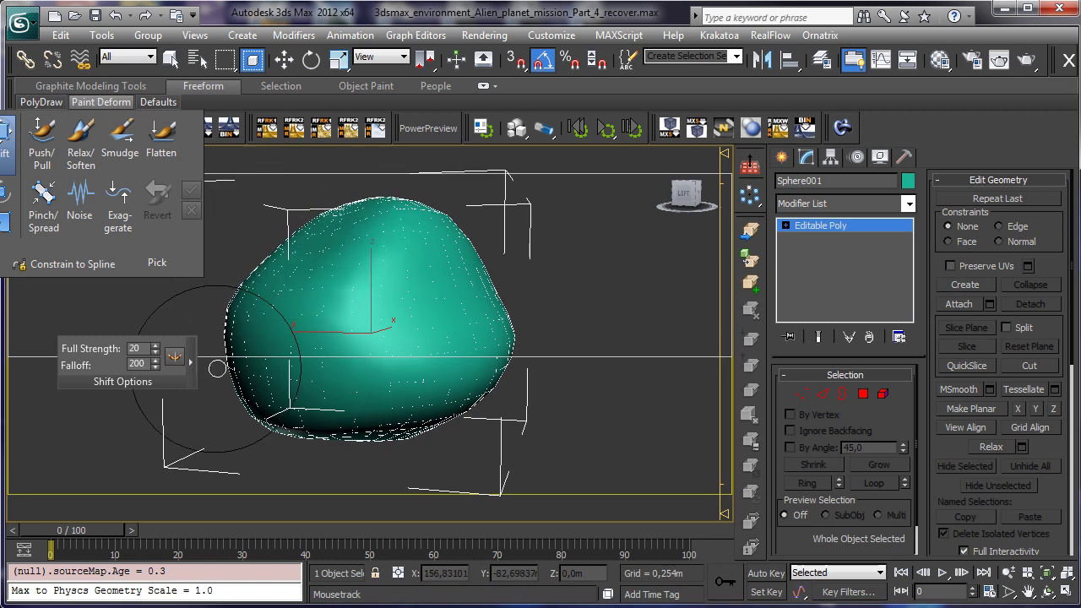
pyautogui.moveTo(217, 369); pyautogui.dragTo(268, 350)
pyautogui.moveTo(316, 426); pyautogui.dragTo(345, 403)
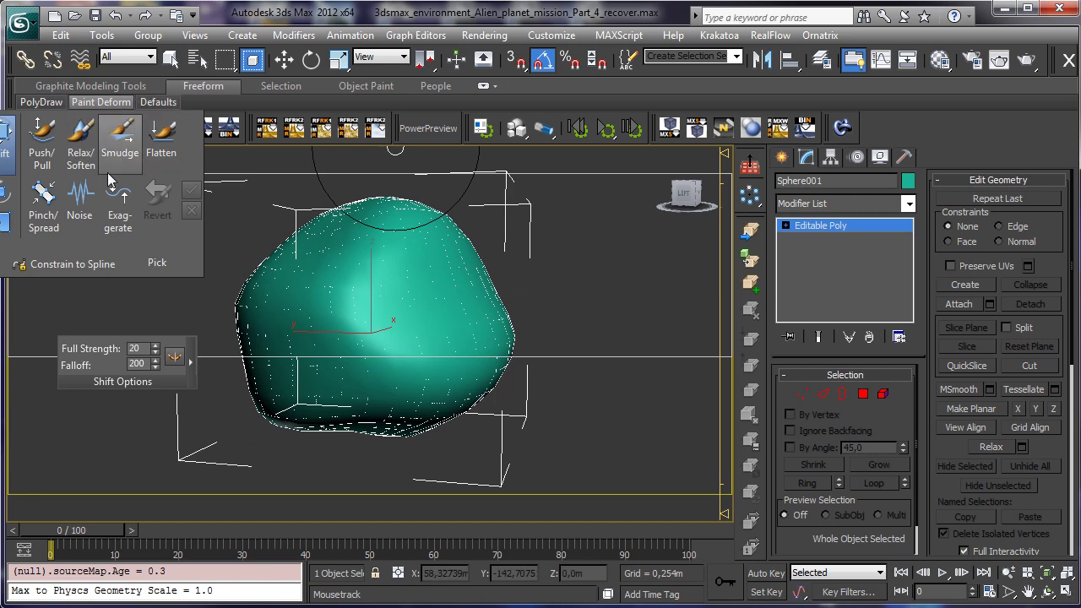
# Step: Enlarge the Pinch/Spread brush and paint over the rock's surface from its left side
pyautogui.click(43, 199)
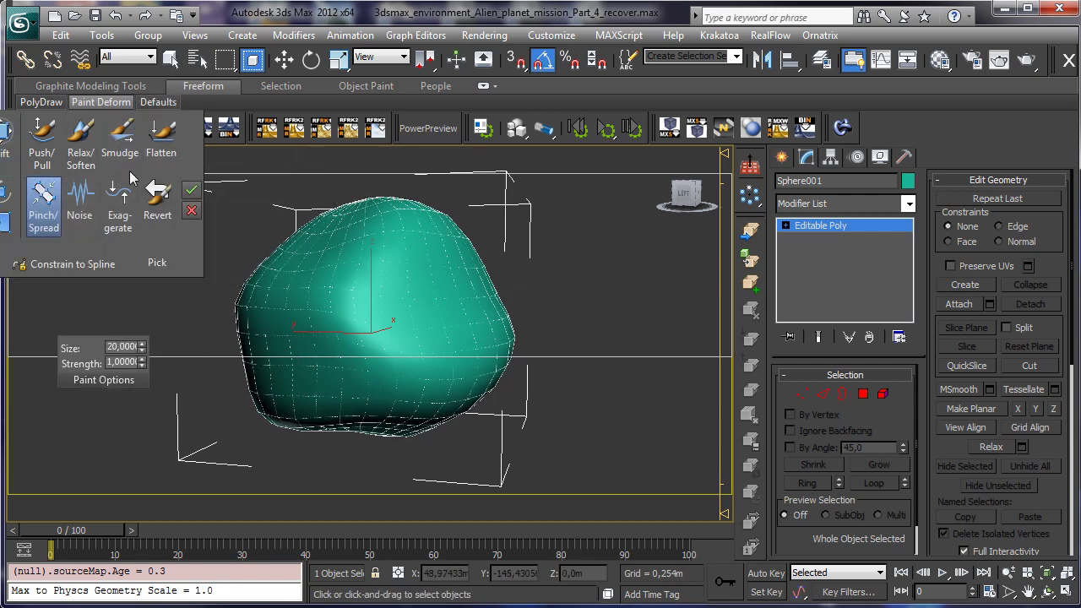
pyautogui.click(43, 207)
pyautogui.click(42, 199)
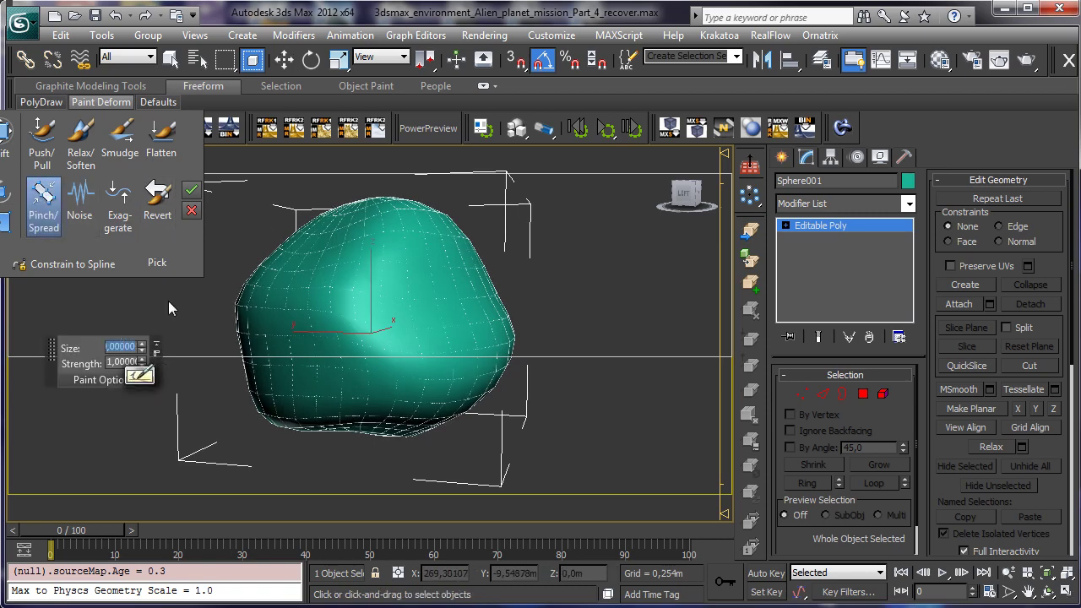
pyautogui.write('200')
pyautogui.press('Return')
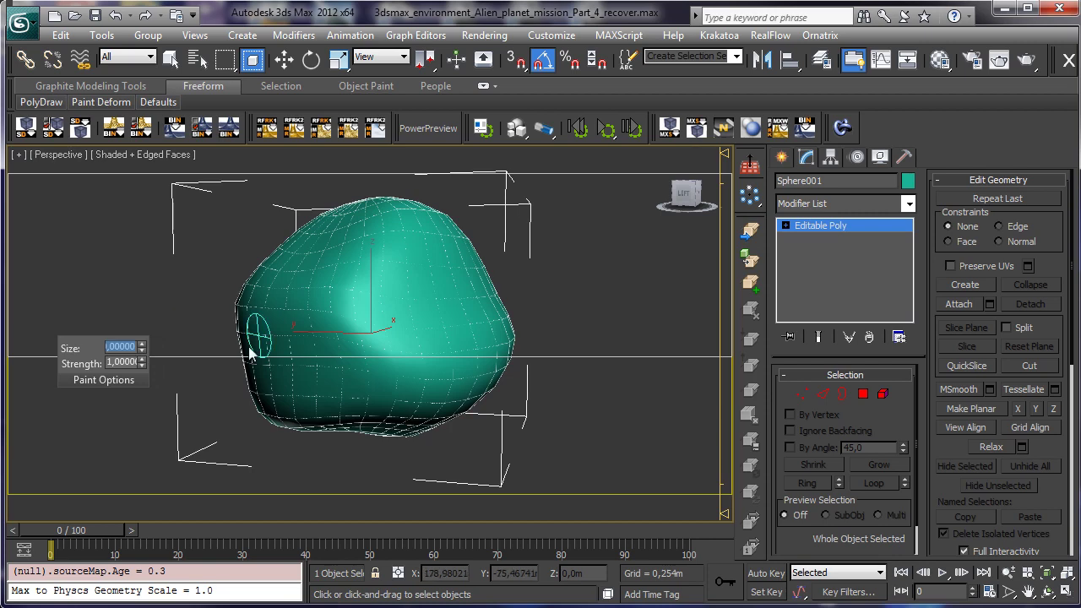
pyautogui.write('6000')
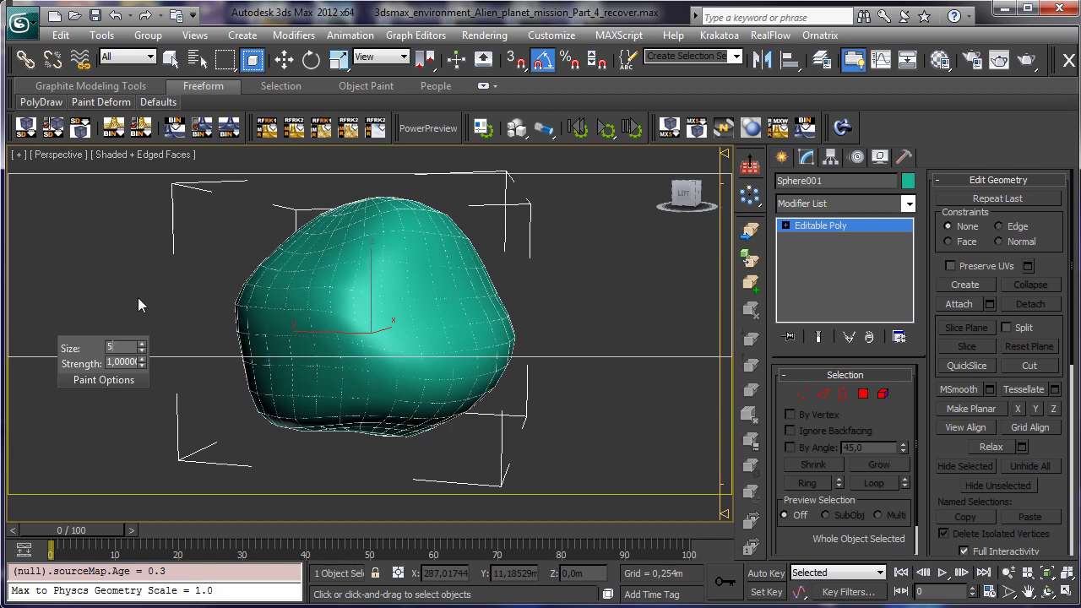
pyautogui.press('BackSpace')
pyautogui.press('Return')
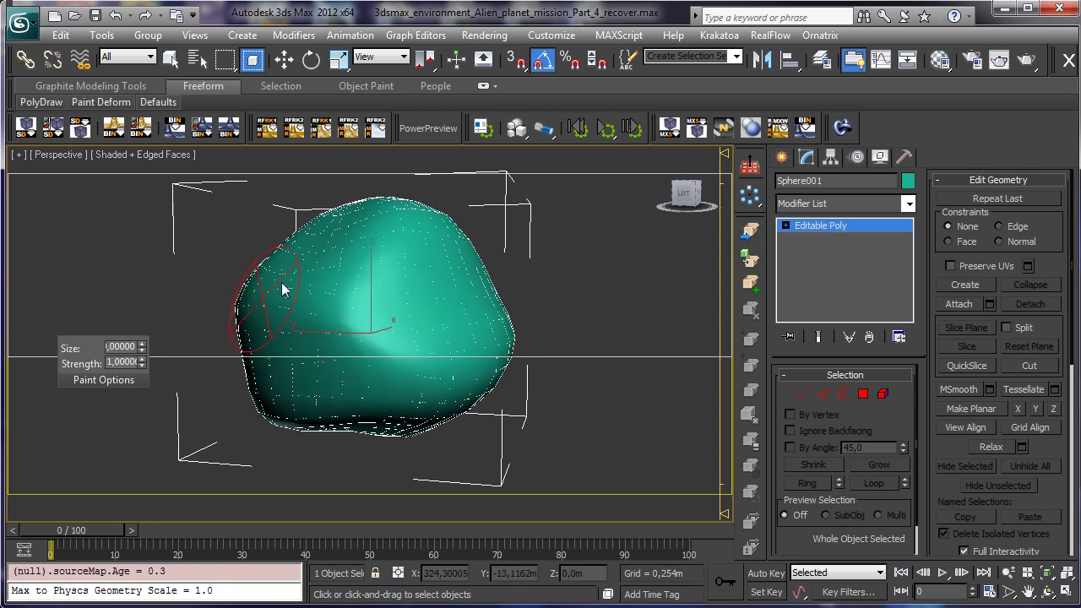
pyautogui.moveTo(445, 418); pyautogui.dragTo(513, 359)
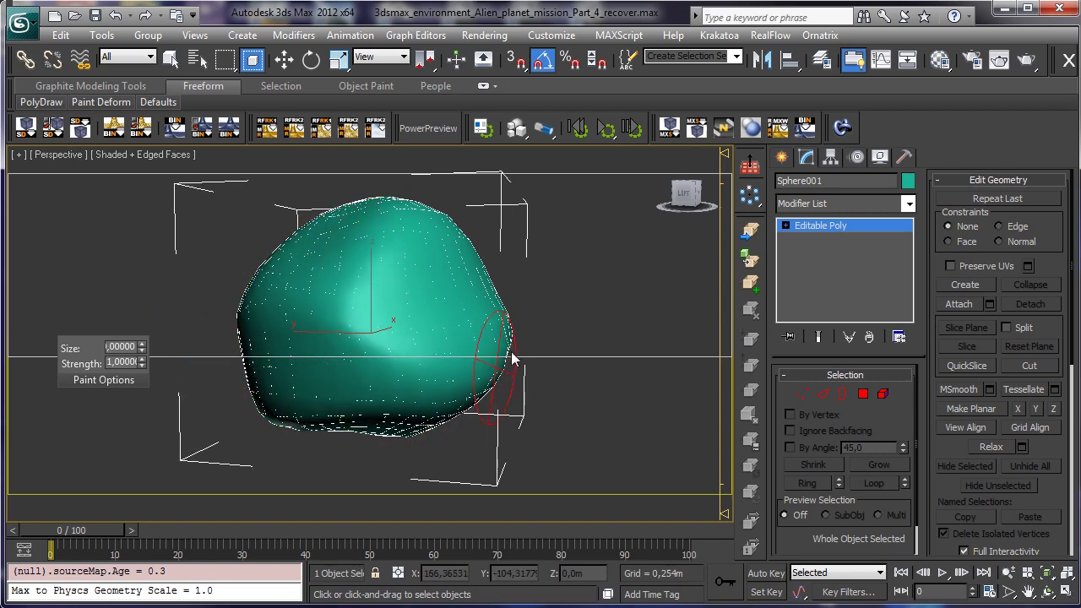
pyautogui.moveTo(450, 372)
pyautogui.mouseDown()
pyautogui.moveTo(459, 362)
pyautogui.moveTo(349, 332)
pyautogui.mouseUp()
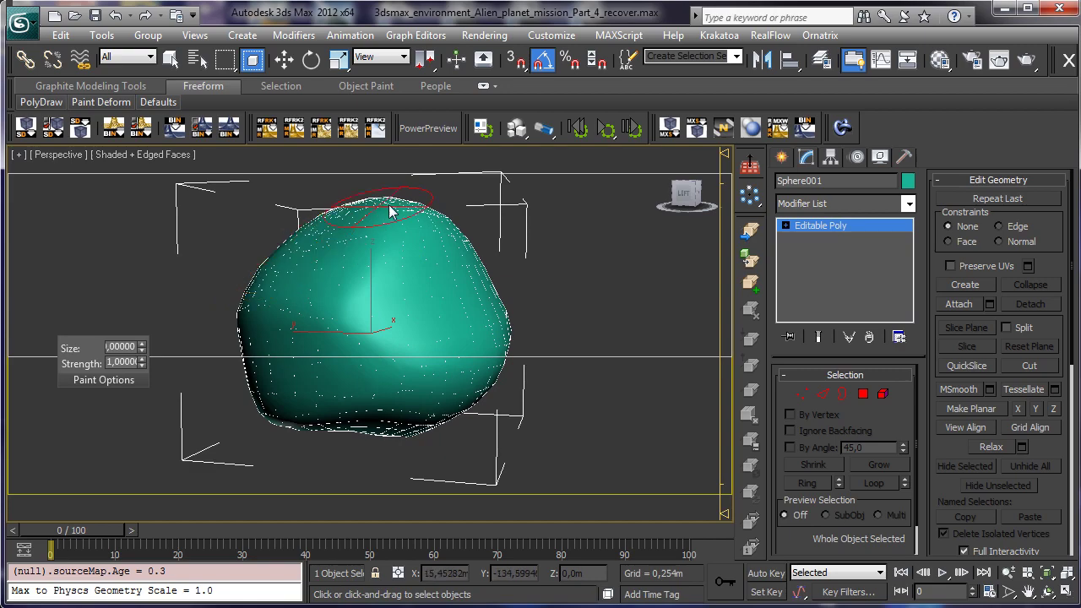
# Step: Paint the front of the rock with the Pinch/Spread brush, and leave the brush
pyautogui.click(1047, 591)
pyautogui.moveTo(366, 330); pyautogui.dragTo(173, 342)
pyautogui.click(100, 102)
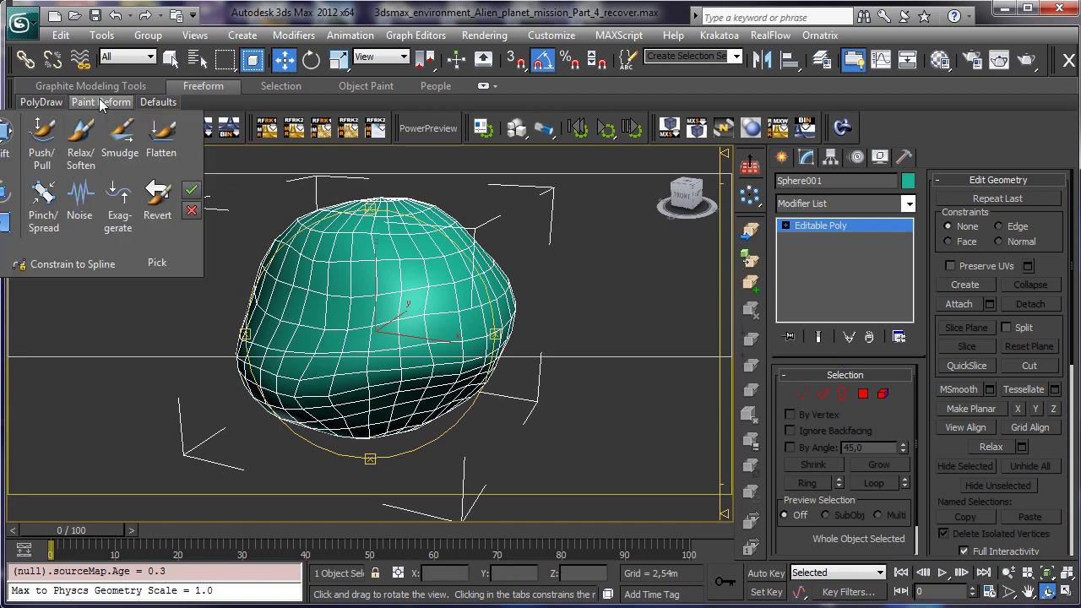
pyautogui.click(43, 203)
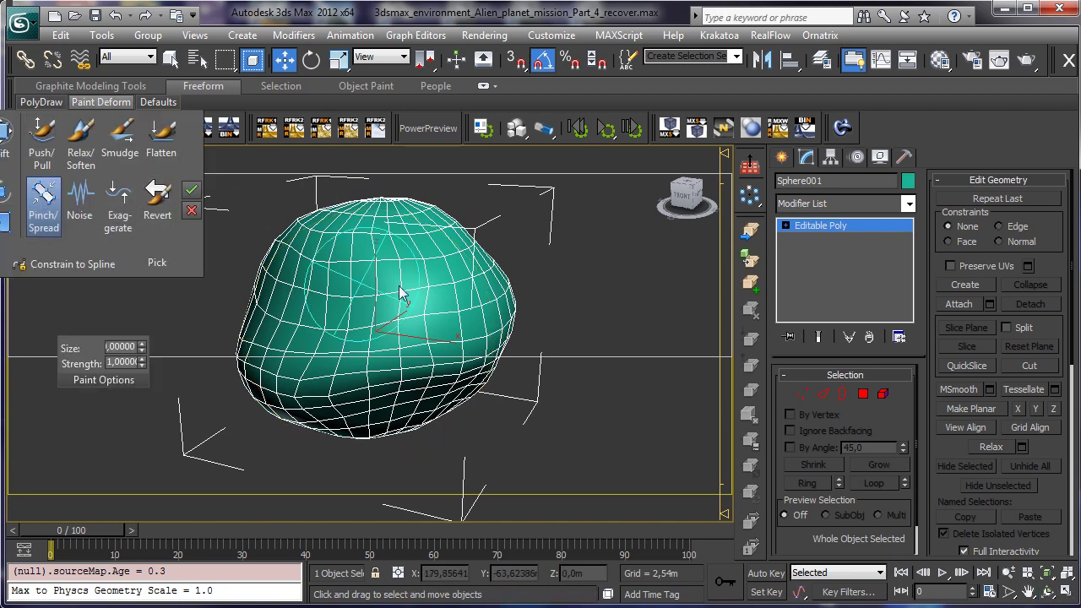
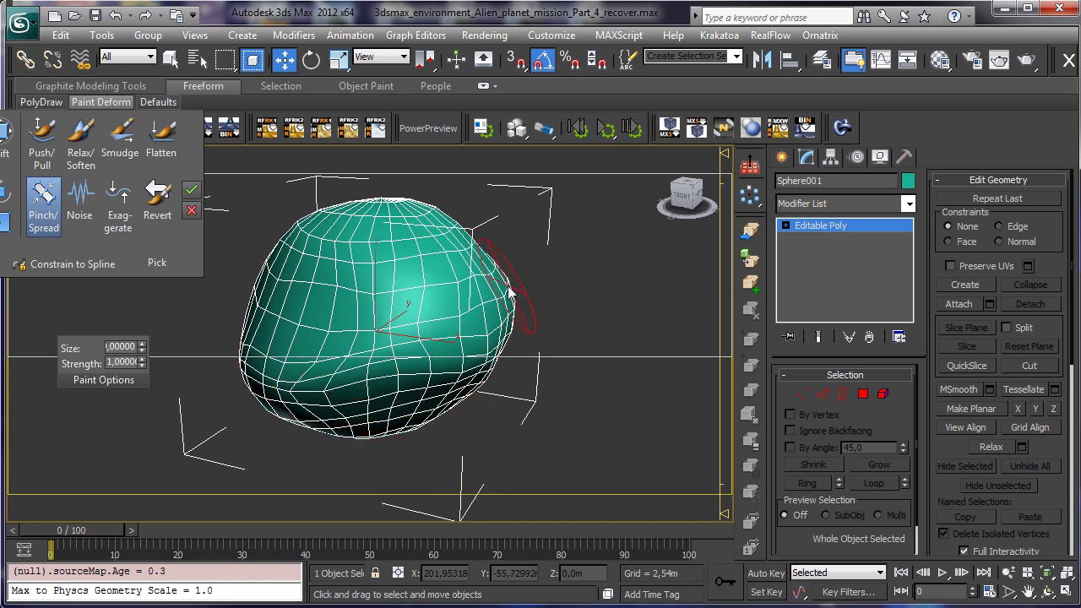
pyautogui.click(171, 59)
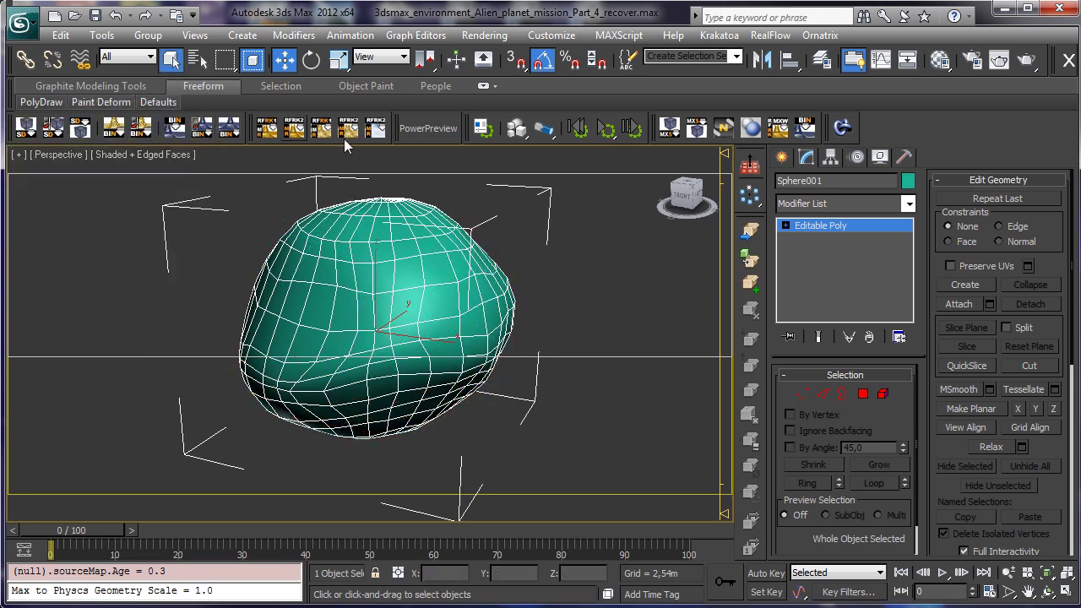
# Step: Add a fractal Noise modifier to the rock with strengths of about 1.57 m in X, 0.72 m in Y and 0.75 m in Z
pyautogui.click(909, 204)
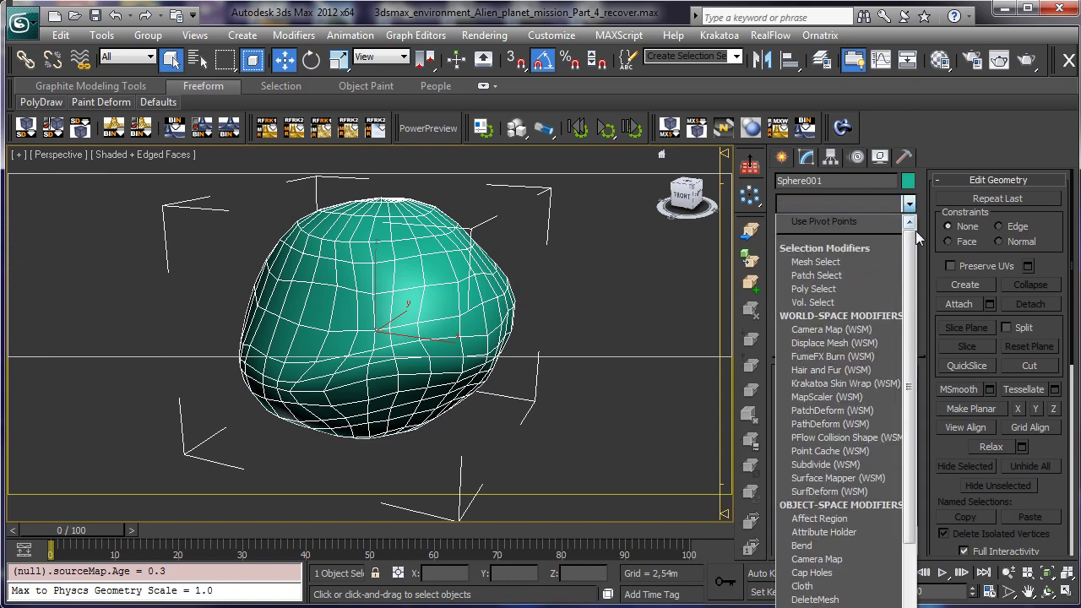
pyautogui.scroll(-15, 887, 492)
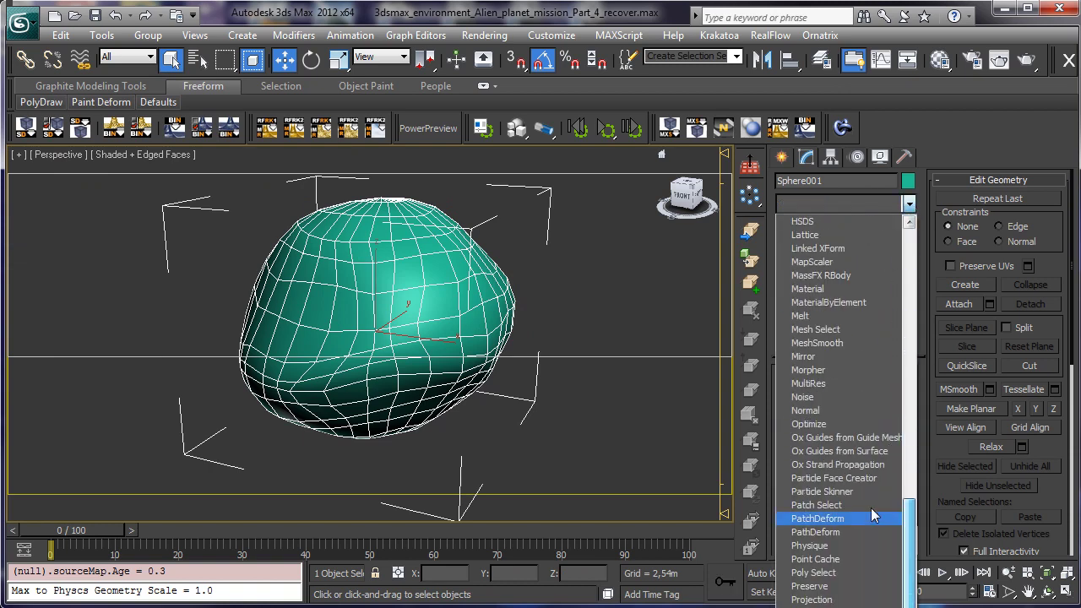
pyautogui.click(811, 397)
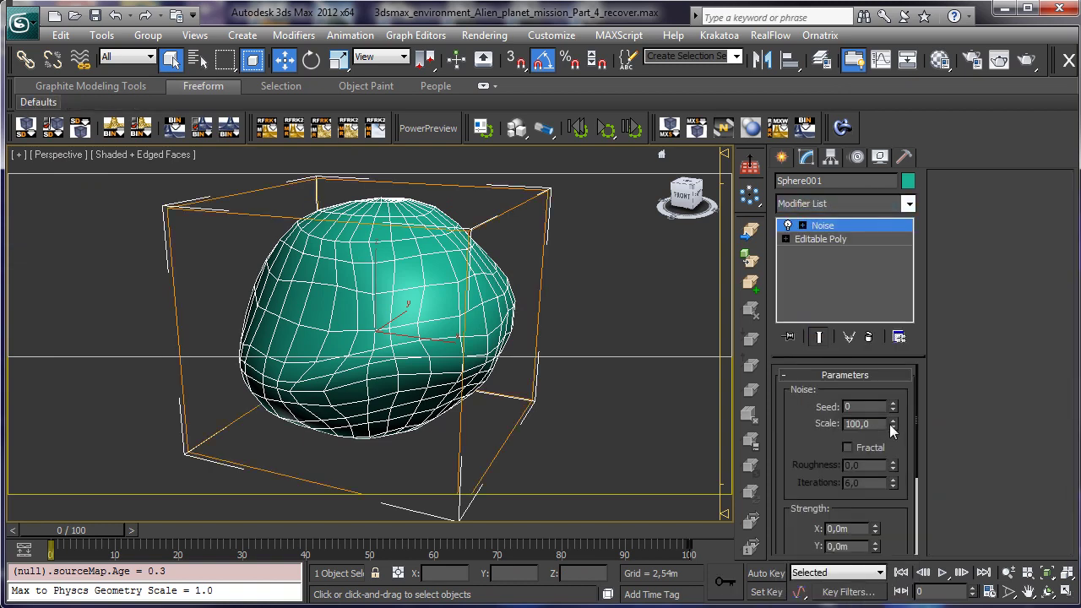
pyautogui.click(848, 447)
pyautogui.scroll(-3, 892, 405)
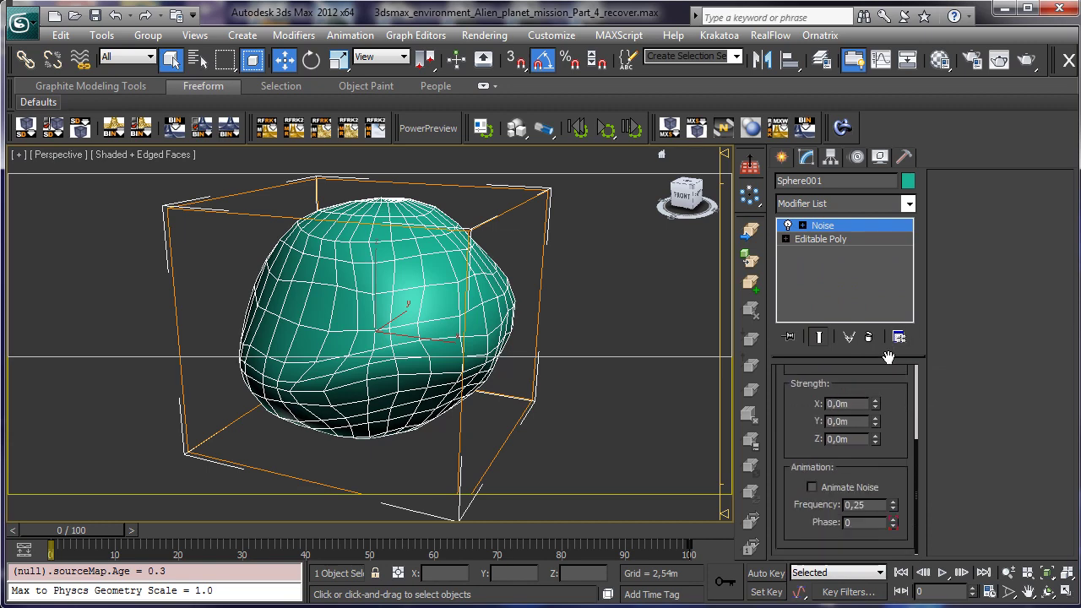
pyautogui.scroll(1, 889, 358)
pyautogui.moveTo(876, 417); pyautogui.dragTo(883, 275)
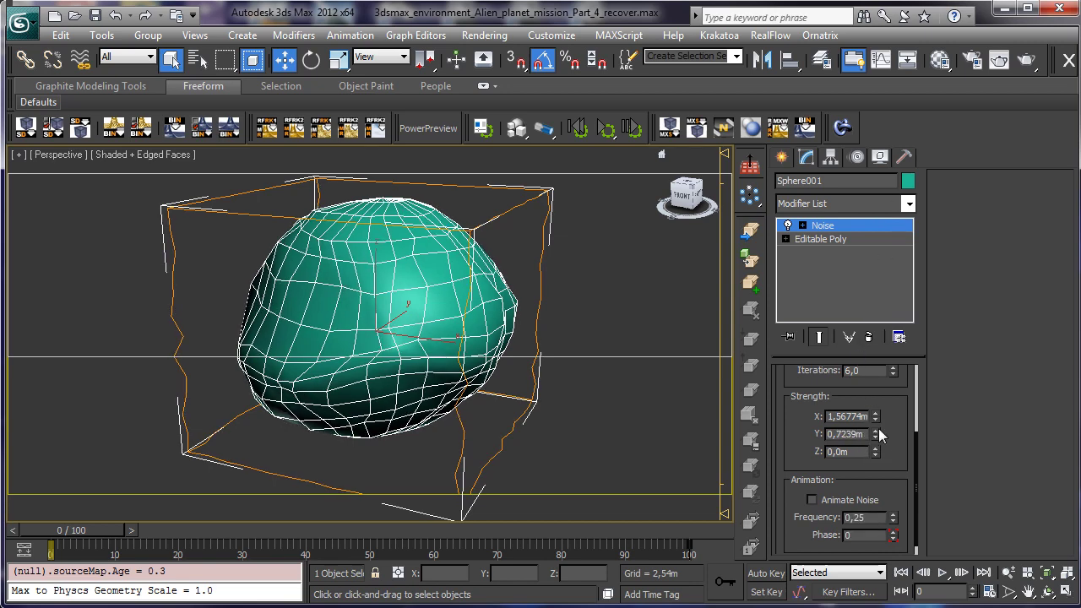
pyautogui.moveTo(875, 450); pyautogui.dragTo(896, 192)
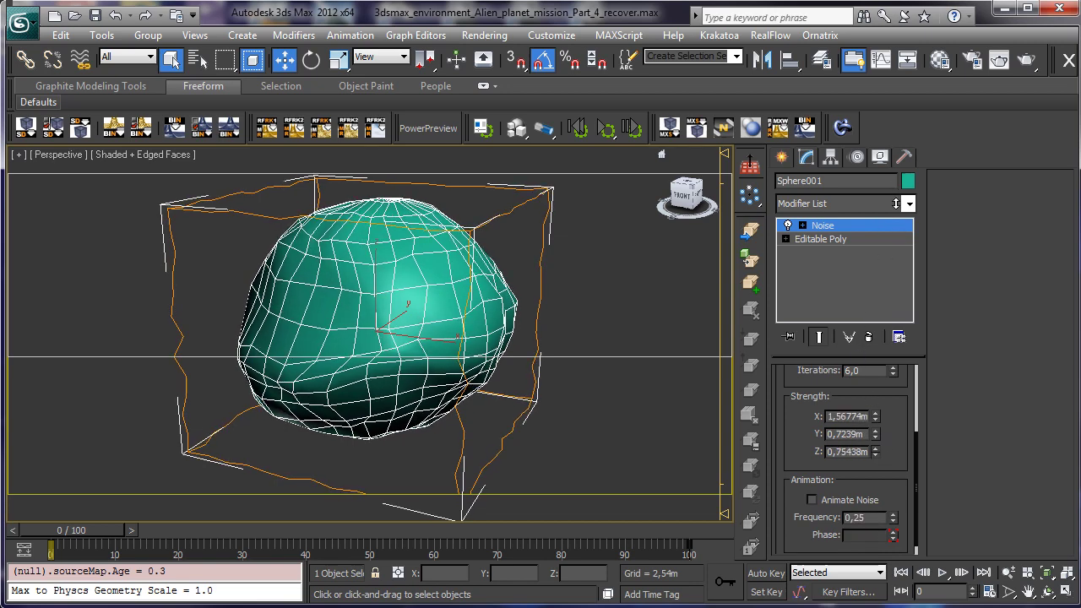
# Step: Add a TurboSmooth modifier on top of the rock's Noise modifier
pyautogui.click(908, 203)
pyautogui.scroll(-20, 845, 406)
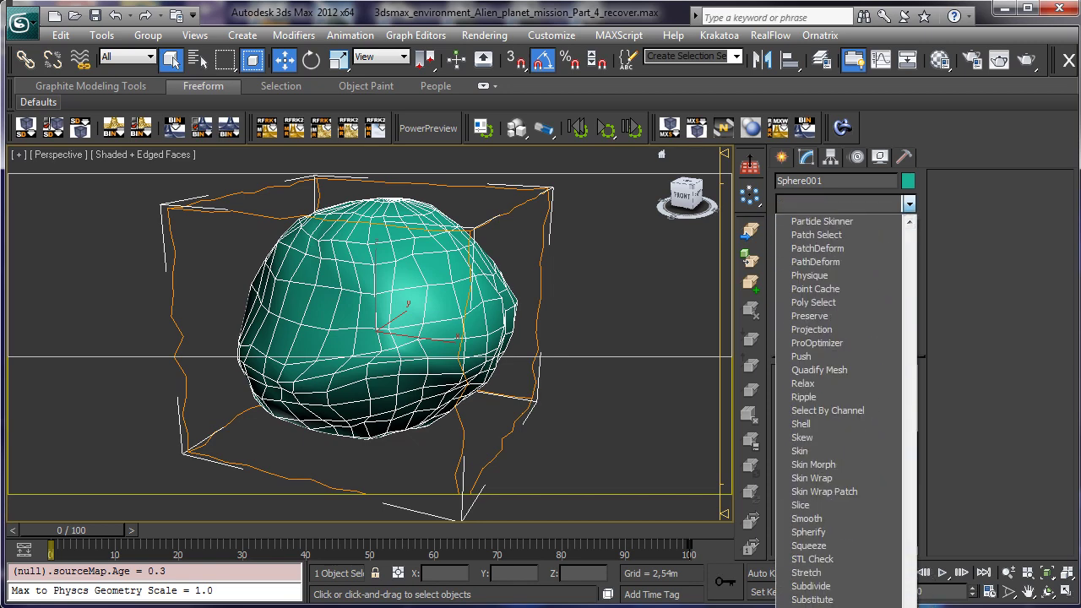
pyautogui.scroll(-3, 844, 405)
pyautogui.click(803, 305)
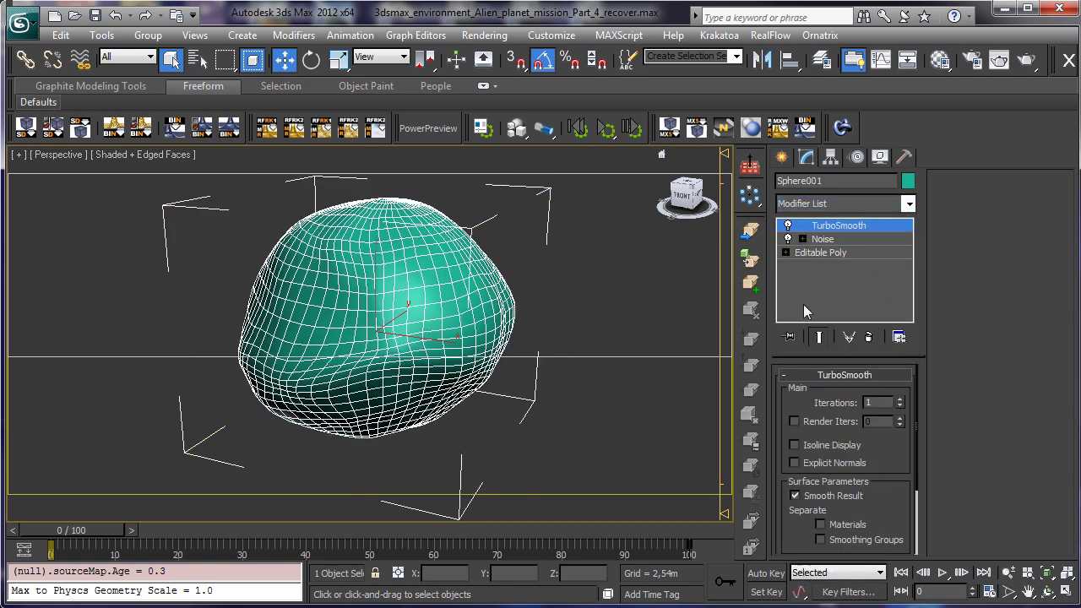
# Step: Convert the smoothed rock to an Editable Poly, collapsing its Noise and TurboSmooth modifiers
pyautogui.click(1048, 591)
pyautogui.moveTo(361, 353); pyautogui.dragTo(354, 285)
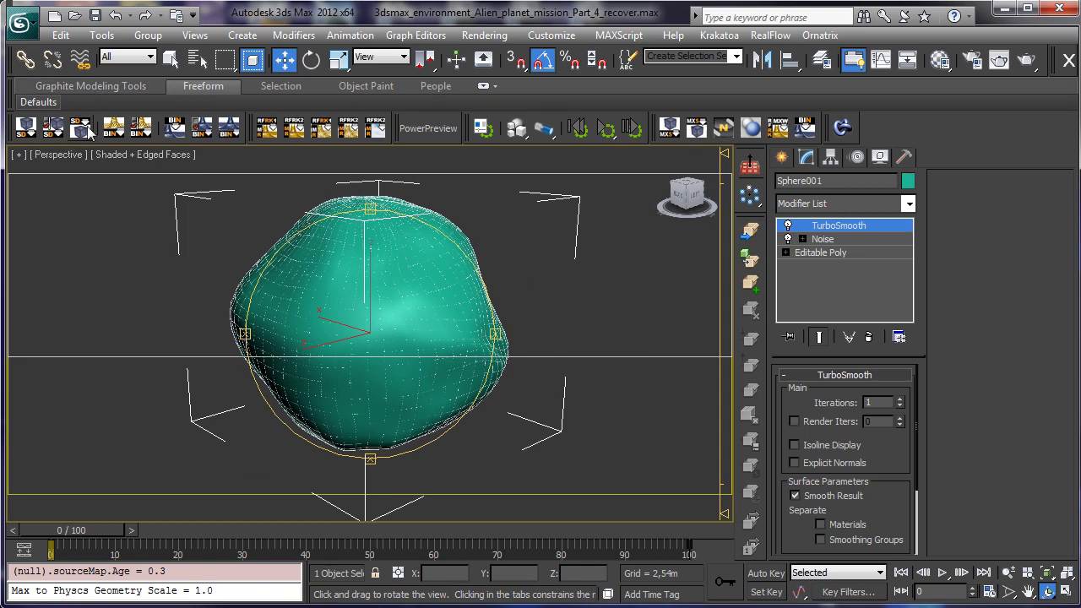
pyautogui.click(171, 61)
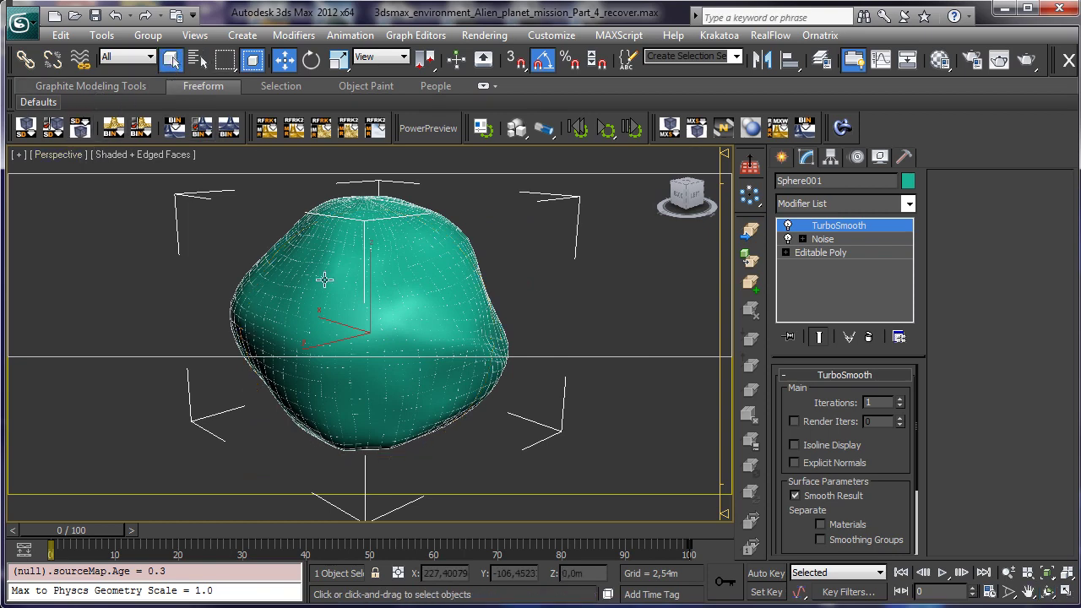
pyautogui.rightClick(317, 273)
pyautogui.moveTo(447, 433)
pyautogui.click(286, 445)
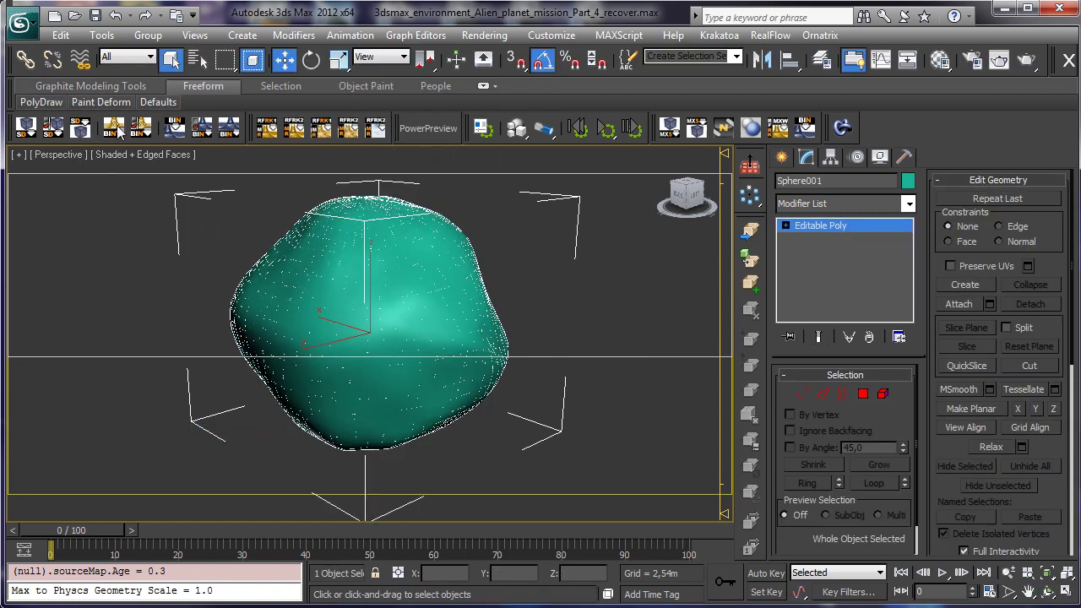
# Step: Sculpt the denser rock mesh with Pinch/Spread strokes around its side and upper surface
pyautogui.moveTo(112, 103)
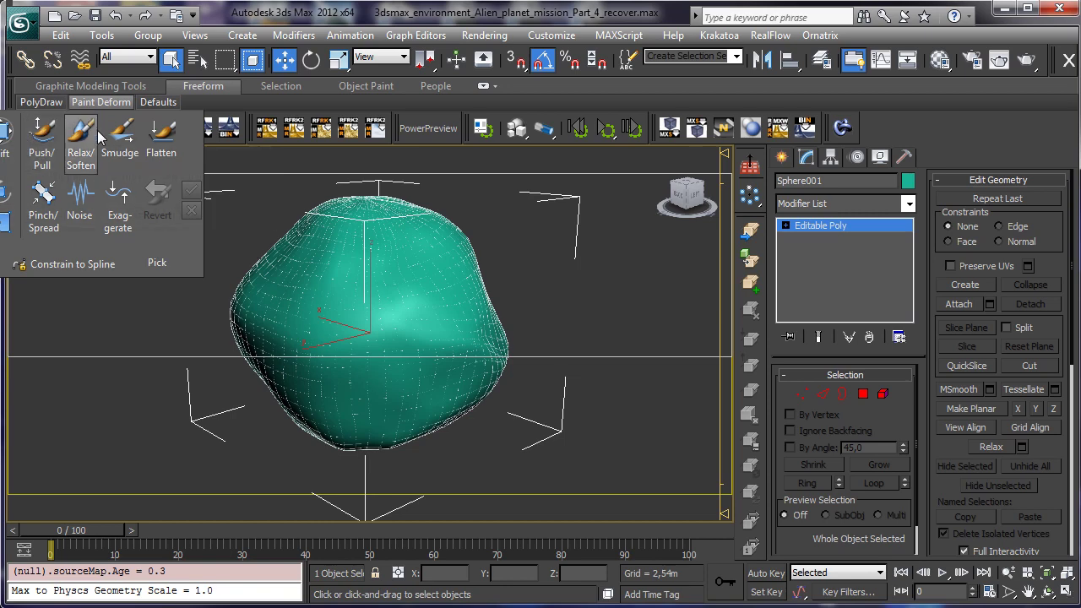
pyautogui.click(43, 203)
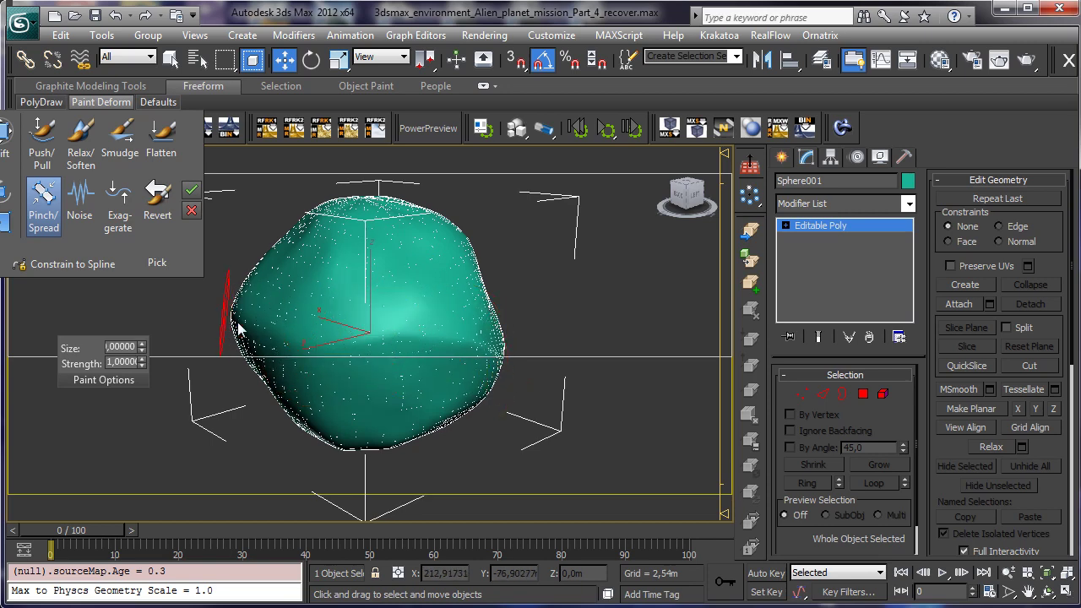
pyautogui.moveTo(276, 248); pyautogui.dragTo(431, 227)
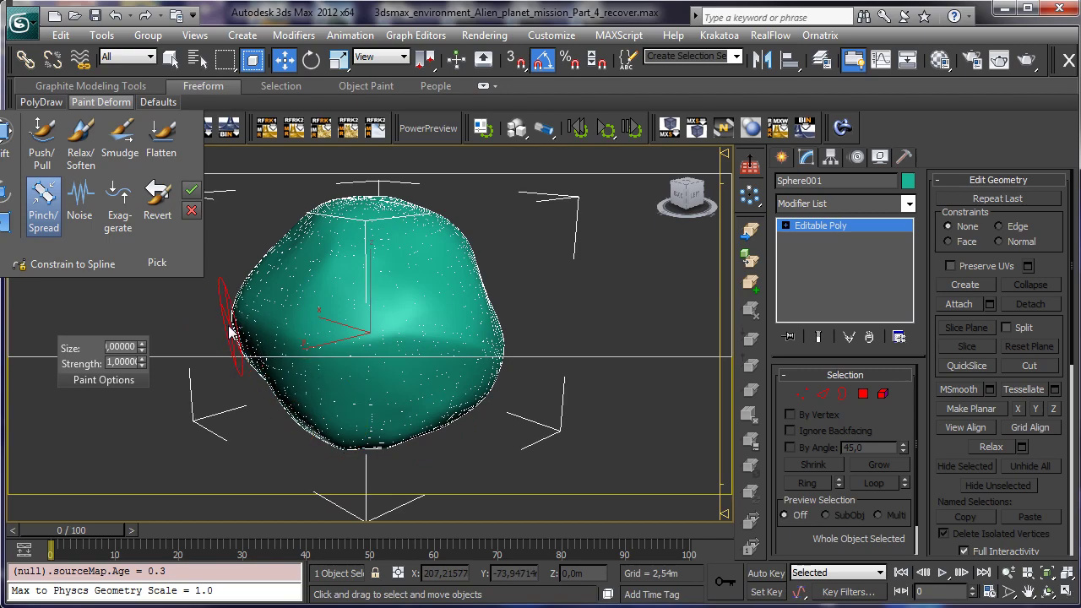
# Step: Sculpt the rock's right side with Pinch/Spread strokes to break up its smooth middle area
pyautogui.click(1048, 591)
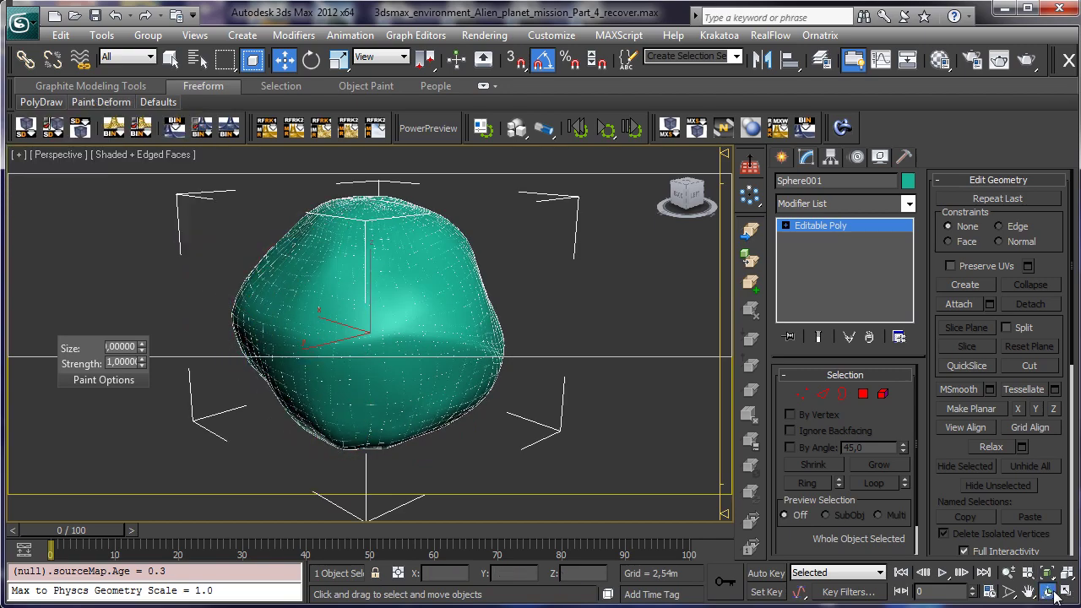
pyautogui.moveTo(358, 316); pyautogui.dragTo(551, 314)
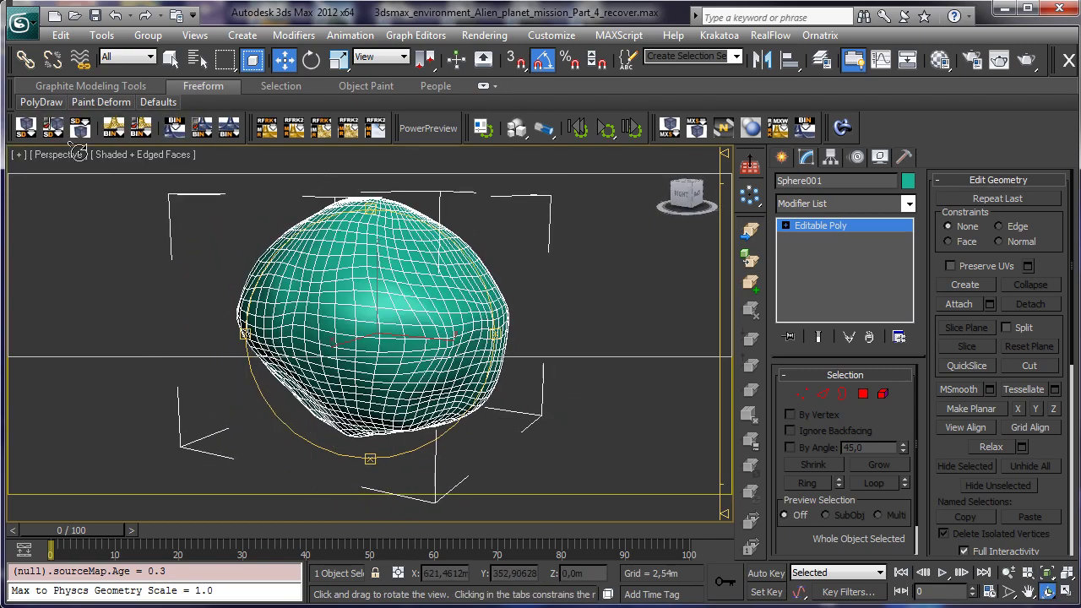
pyautogui.click(100, 101)
pyautogui.click(43, 207)
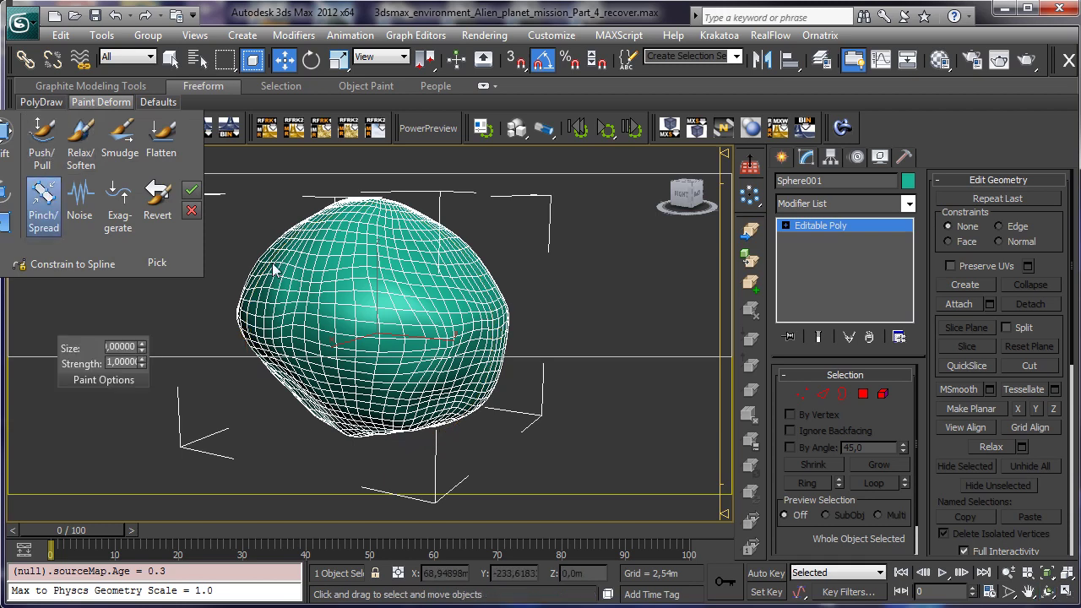
pyautogui.moveTo(338, 329)
pyautogui.mouseDown()
pyautogui.moveTo(442, 328)
pyautogui.moveTo(410, 333)
pyautogui.moveTo(423, 375)
pyautogui.moveTo(325, 353)
pyautogui.mouseUp()
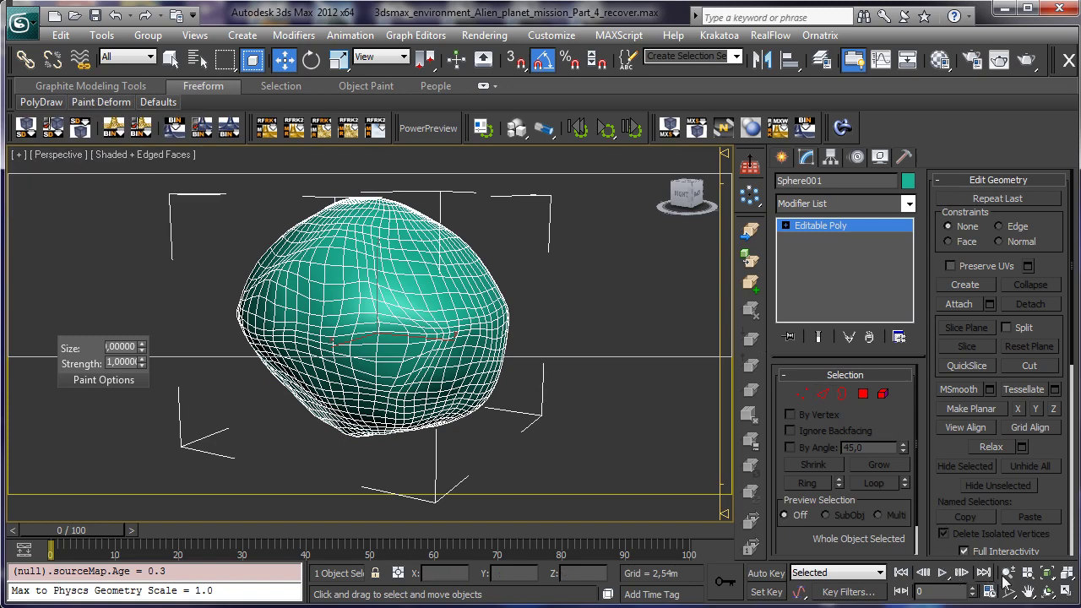
# Step: Deepen the folds across the rock's front side with Pinch/Spread strokes
pyautogui.click(1047, 591)
pyautogui.moveTo(397, 290)
pyautogui.mouseDown()
pyautogui.moveTo(345, 319)
pyautogui.moveTo(538, 328)
pyautogui.mouseUp()
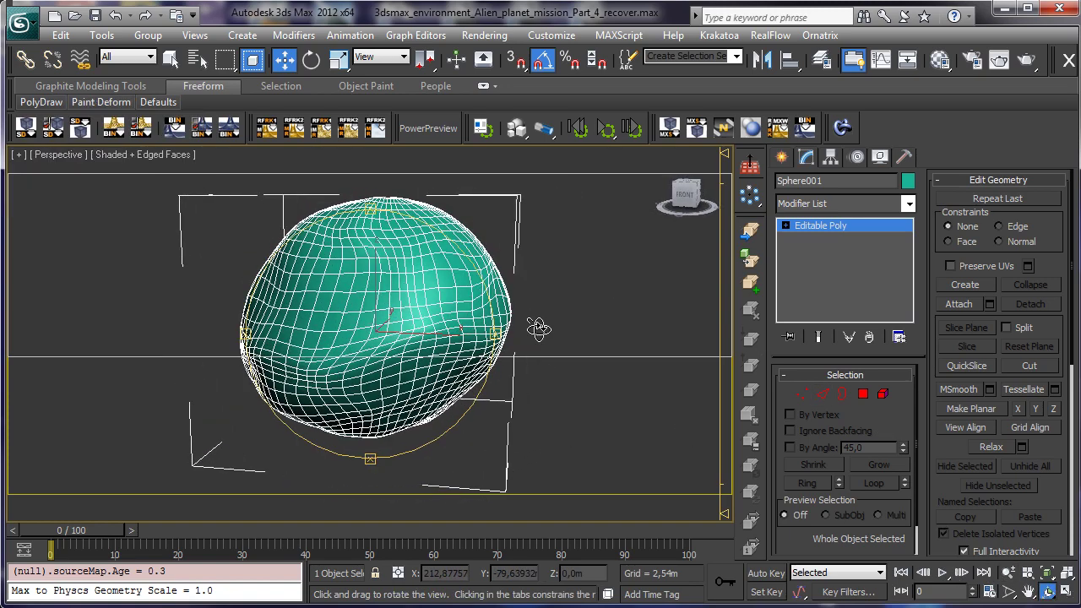
pyautogui.moveTo(89, 115)
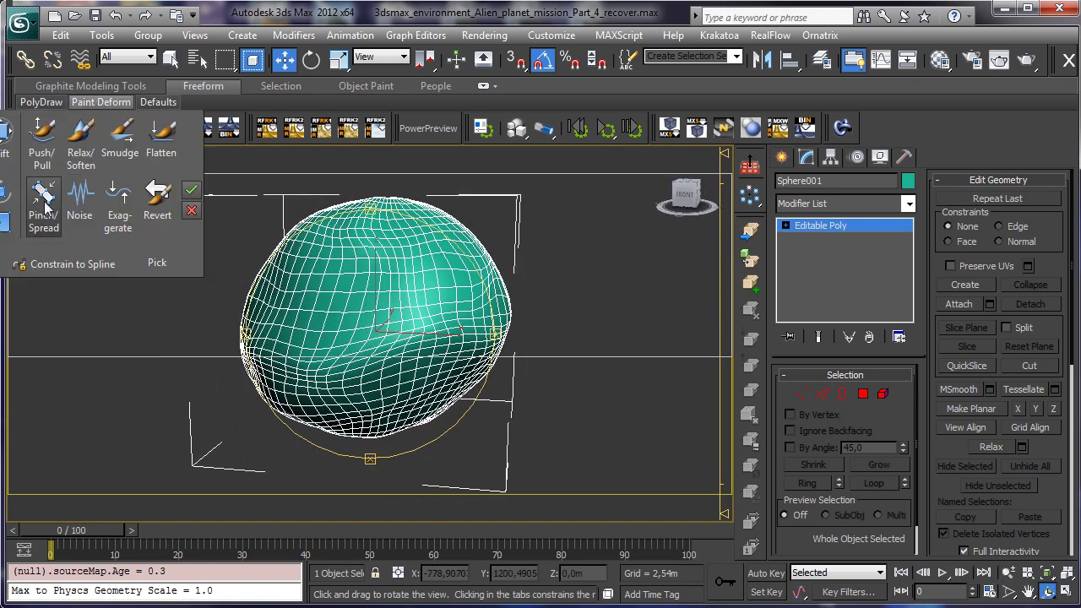
pyautogui.click(43, 204)
pyautogui.moveTo(425, 295)
pyautogui.mouseDown()
pyautogui.moveTo(397, 338)
pyautogui.moveTo(301, 374)
pyautogui.moveTo(285, 367)
pyautogui.moveTo(310, 321)
pyautogui.moveTo(316, 248)
pyautogui.moveTo(294, 242)
pyautogui.moveTo(400, 233)
pyautogui.mouseUp()
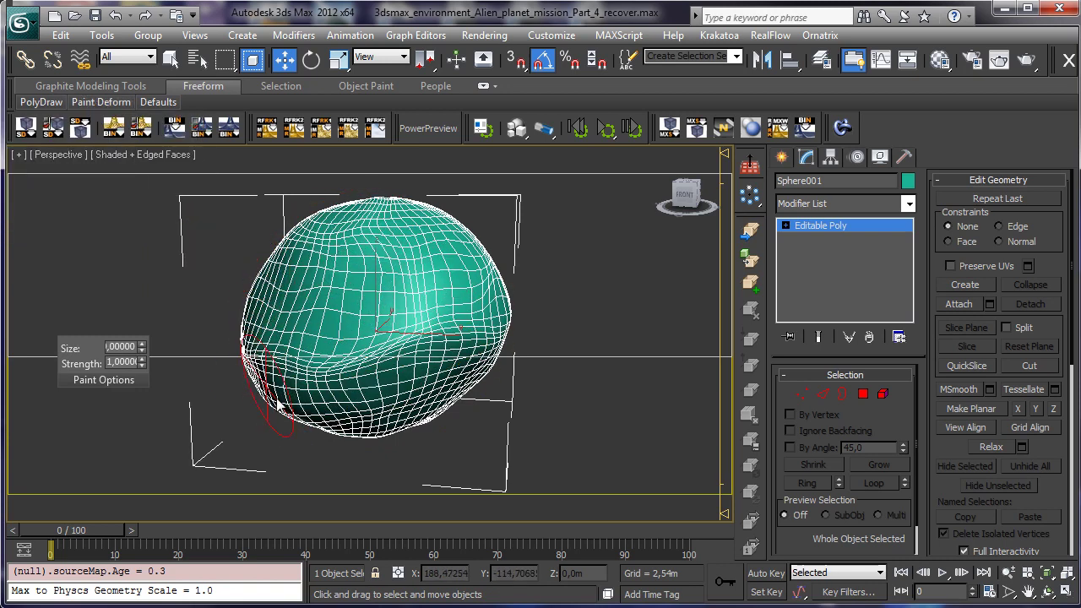
# Step: Roughen the rock's front side with the Noise brush at a strength of 10
pyautogui.moveTo(78, 121)
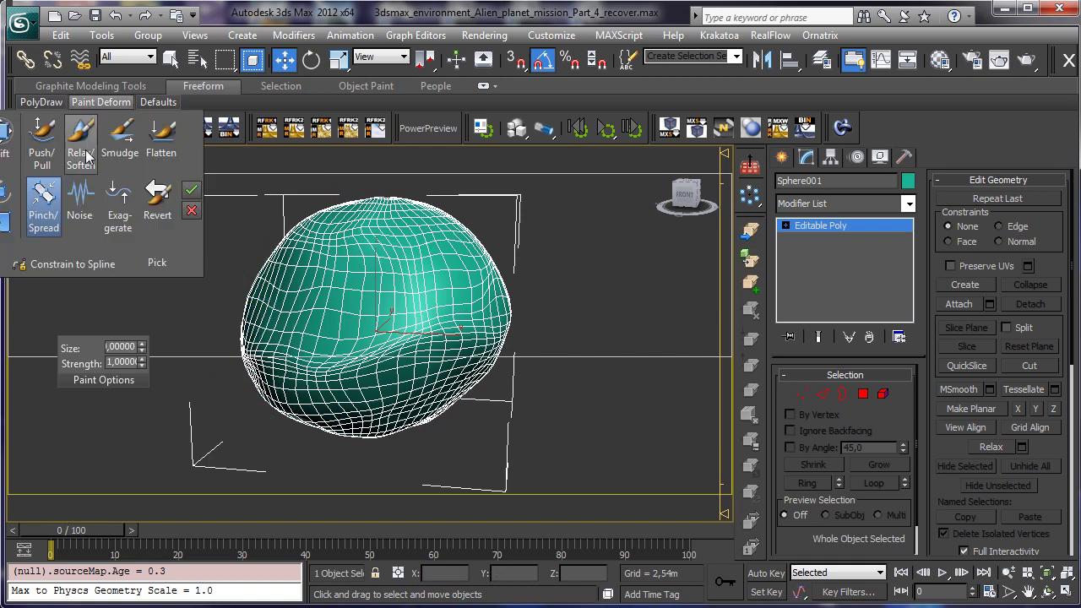
pyautogui.click(80, 202)
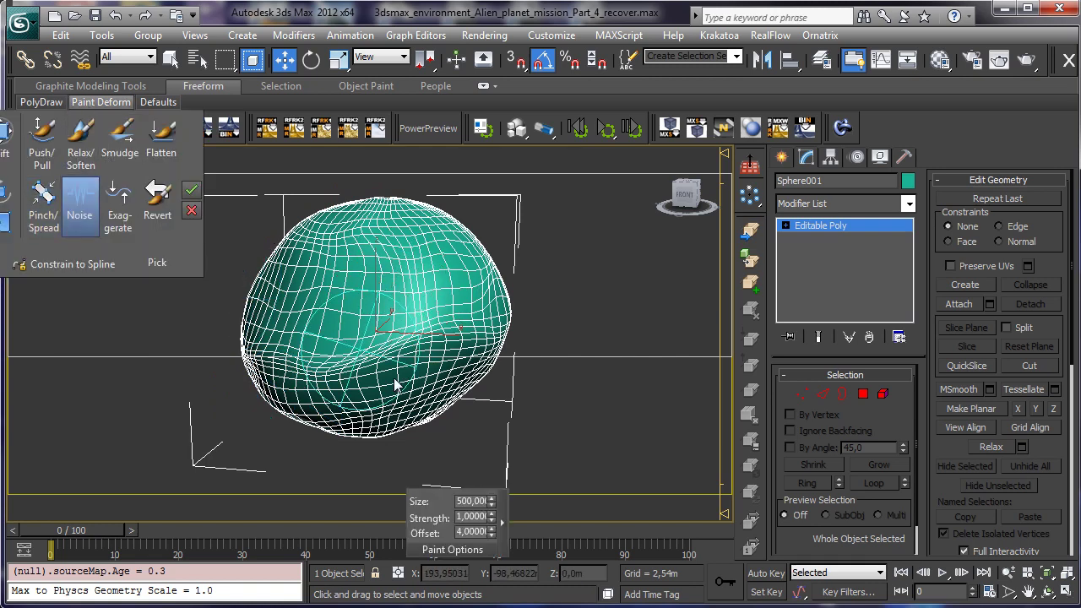
pyautogui.doubleClick(474, 517)
pyautogui.write('1')
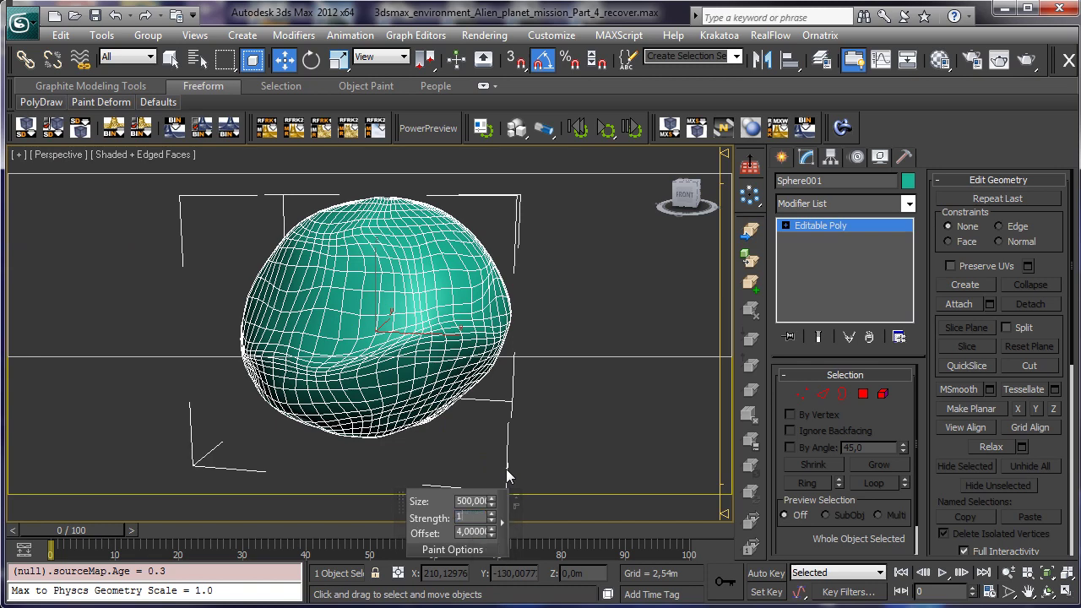
pyautogui.moveTo(287, 279)
pyautogui.mouseDown()
pyautogui.moveTo(353, 321)
pyautogui.moveTo(386, 246)
pyautogui.moveTo(374, 329)
pyautogui.moveTo(287, 313)
pyautogui.moveTo(371, 346)
pyautogui.moveTo(313, 380)
pyautogui.moveTo(439, 397)
pyautogui.moveTo(375, 251)
pyautogui.moveTo(410, 212)
pyautogui.moveTo(346, 242)
pyautogui.moveTo(253, 309)
pyautogui.moveTo(314, 395)
pyautogui.moveTo(448, 403)
pyautogui.moveTo(411, 242)
pyautogui.moveTo(387, 336)
pyautogui.mouseUp()
# Step: Paint Noise brush strokes over the rock's left side to roughen its surface
pyautogui.click(1048, 591)
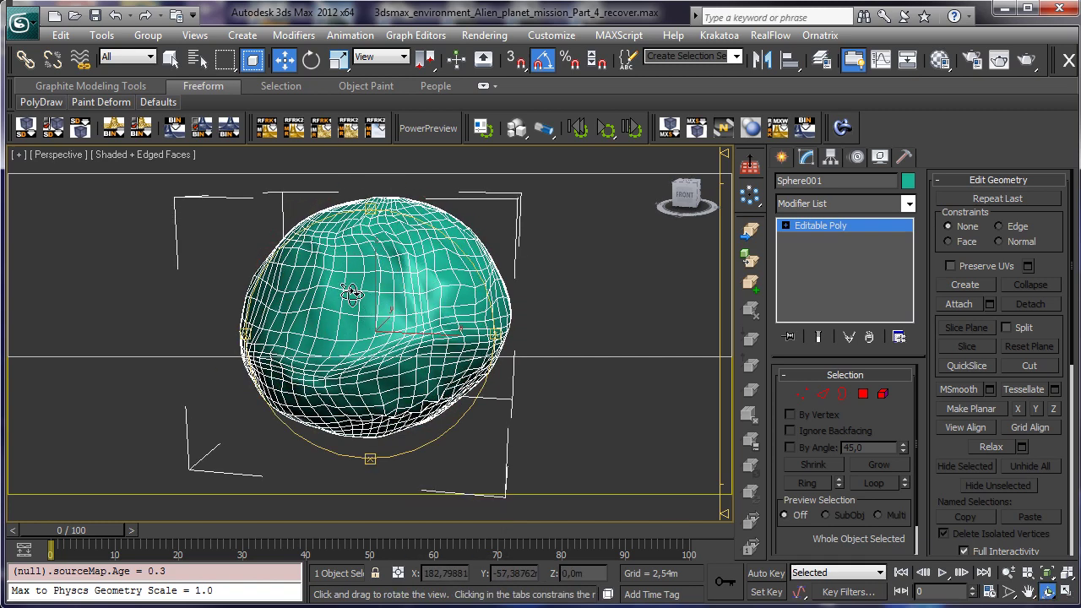
pyautogui.moveTo(350, 290); pyautogui.dragTo(534, 294)
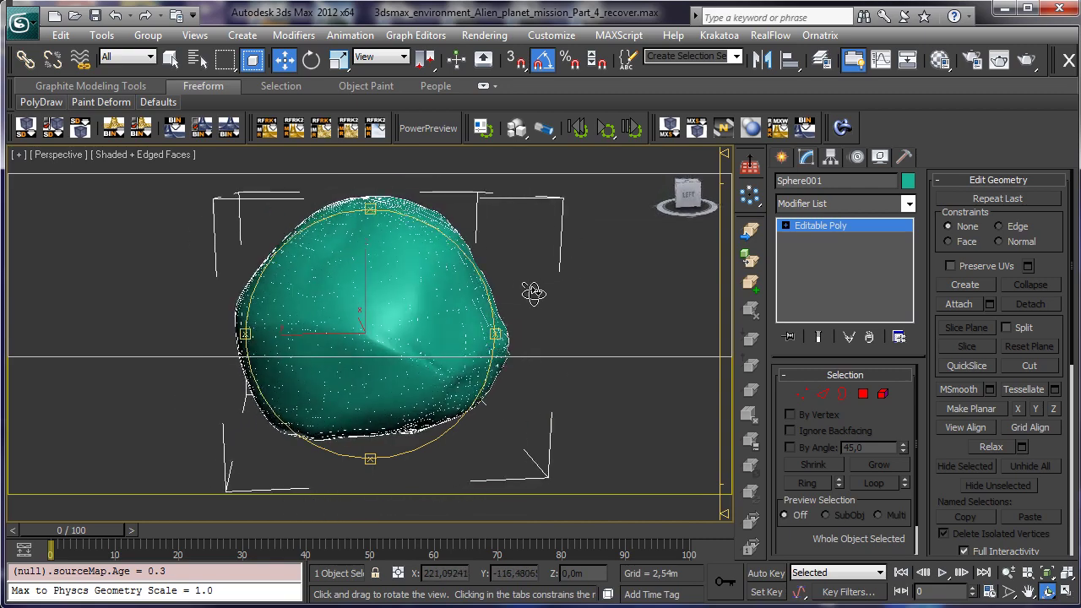
pyautogui.click(101, 104)
pyautogui.click(80, 203)
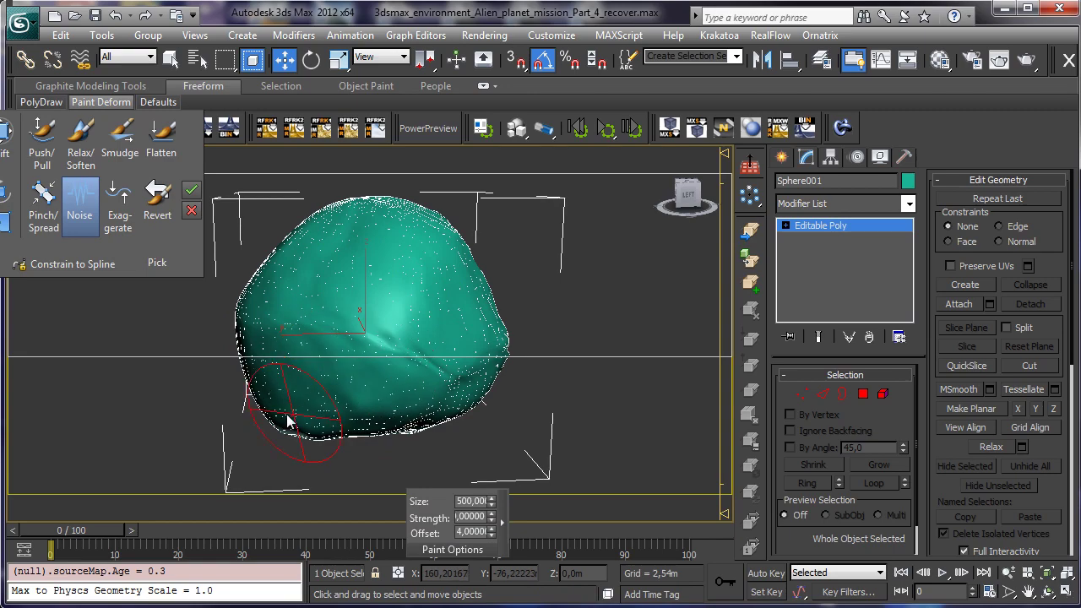
pyautogui.moveTo(419, 298)
pyautogui.mouseDown()
pyautogui.moveTo(459, 285)
pyautogui.moveTo(442, 313)
pyautogui.moveTo(447, 253)
pyautogui.mouseUp()
# Step: Paint Noise brush strokes over the rock's back side up to its upper edge
pyautogui.click(1047, 591)
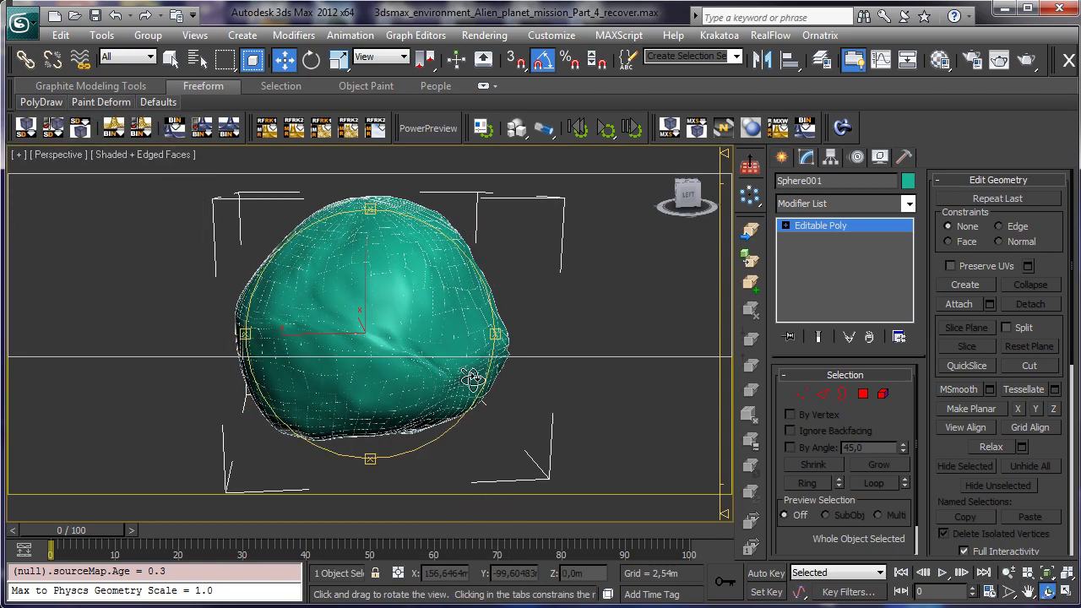
pyautogui.moveTo(422, 315); pyautogui.dragTo(443, 314)
pyautogui.click(101, 101)
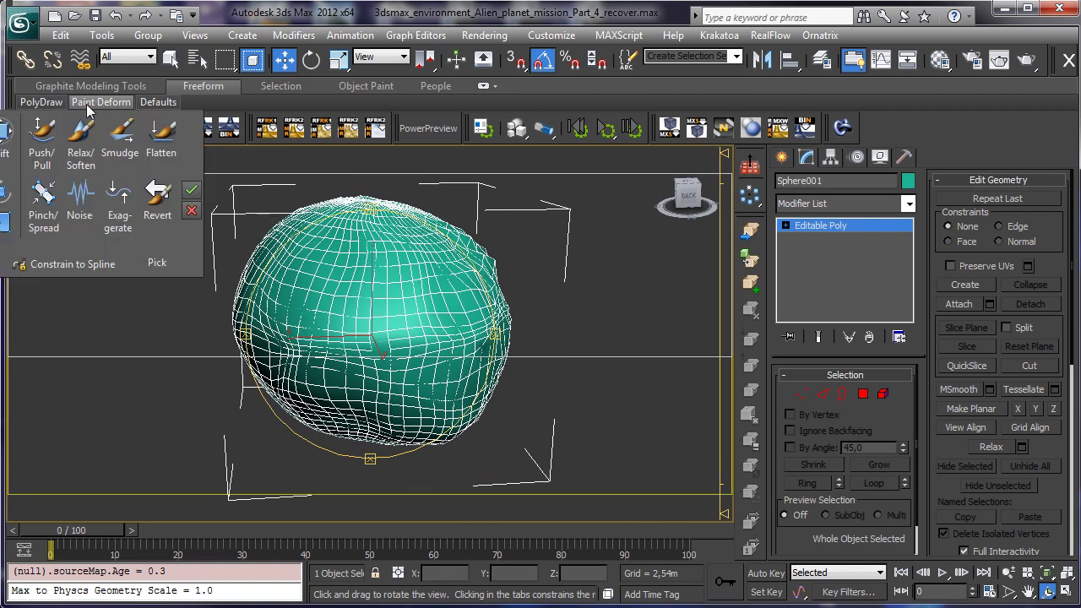
pyautogui.click(79, 203)
pyautogui.moveTo(342, 271)
pyautogui.mouseDown()
pyautogui.moveTo(290, 254)
pyautogui.moveTo(404, 412)
pyautogui.moveTo(253, 363)
pyautogui.moveTo(304, 283)
pyautogui.moveTo(448, 262)
pyautogui.moveTo(463, 175)
pyautogui.mouseUp()
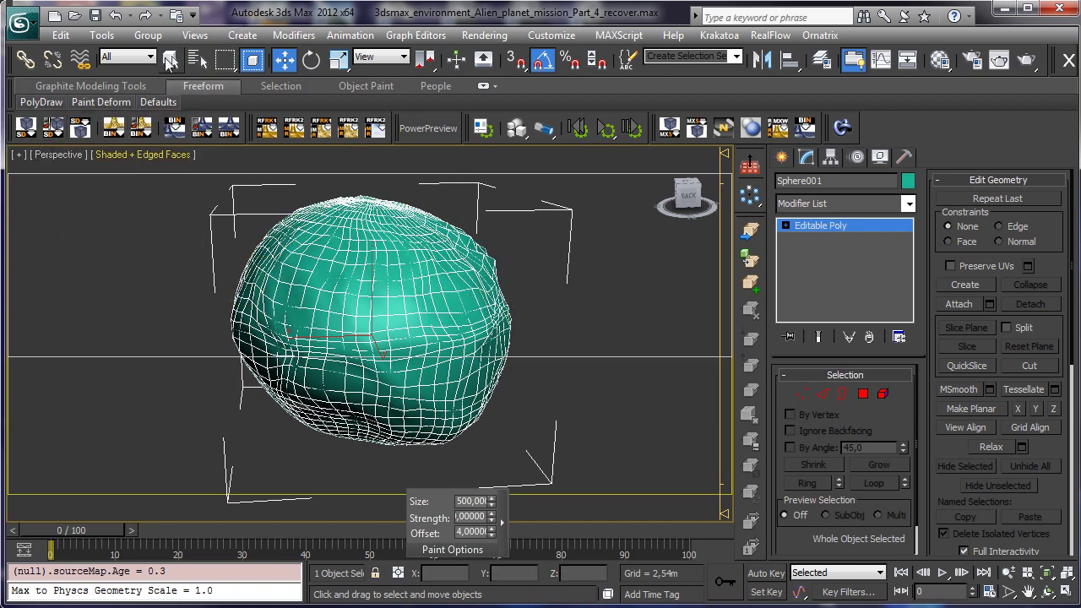
# Step: Leave the brush and turn off Edged Faces in the Perspective view, keeping plain Shaded display
pyautogui.click(170, 60)
pyautogui.click(141, 155)
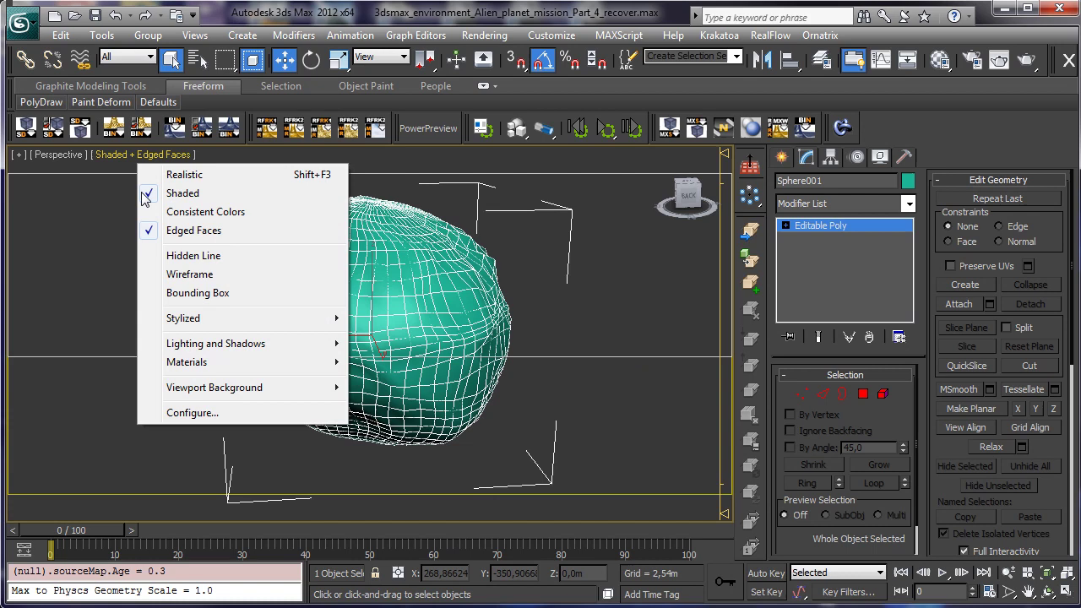
pyautogui.click(180, 233)
# Step: Build up the rock's left side and lower edge with Push/Pull brush strokes
pyautogui.click(1048, 591)
pyautogui.moveTo(338, 318)
pyautogui.mouseDown()
pyautogui.moveTo(109, 306)
pyautogui.moveTo(253, 316)
pyautogui.moveTo(241, 296)
pyautogui.mouseUp()
pyautogui.moveTo(93, 103)
pyautogui.click(42, 135)
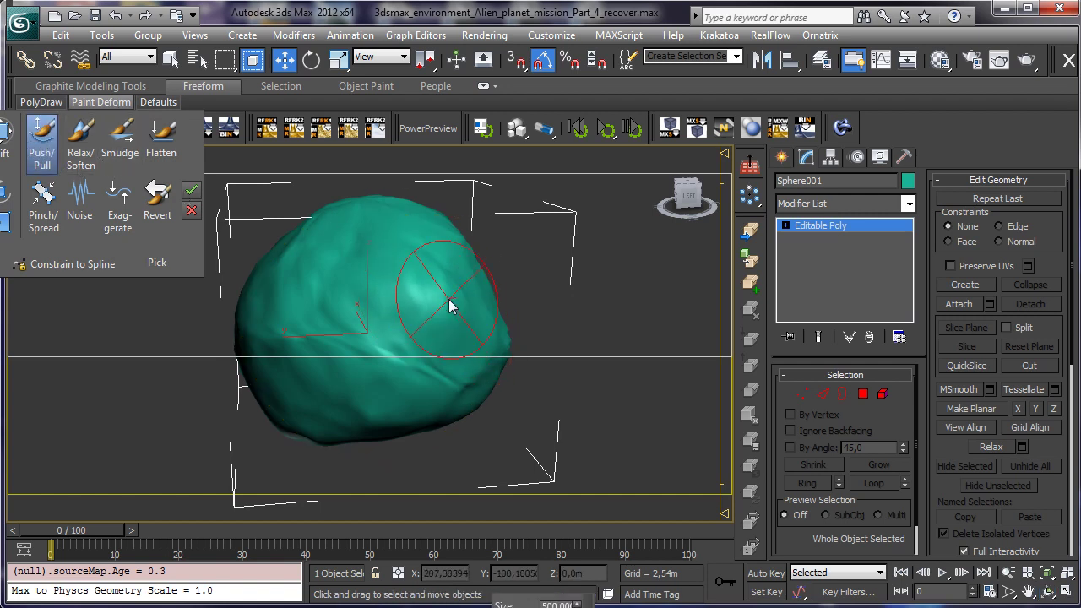
pyautogui.moveTo(383, 264)
pyautogui.mouseDown()
pyautogui.moveTo(401, 285)
pyautogui.moveTo(439, 280)
pyautogui.moveTo(471, 341)
pyautogui.mouseUp()
pyautogui.moveTo(294, 404); pyautogui.dragTo(402, 414)
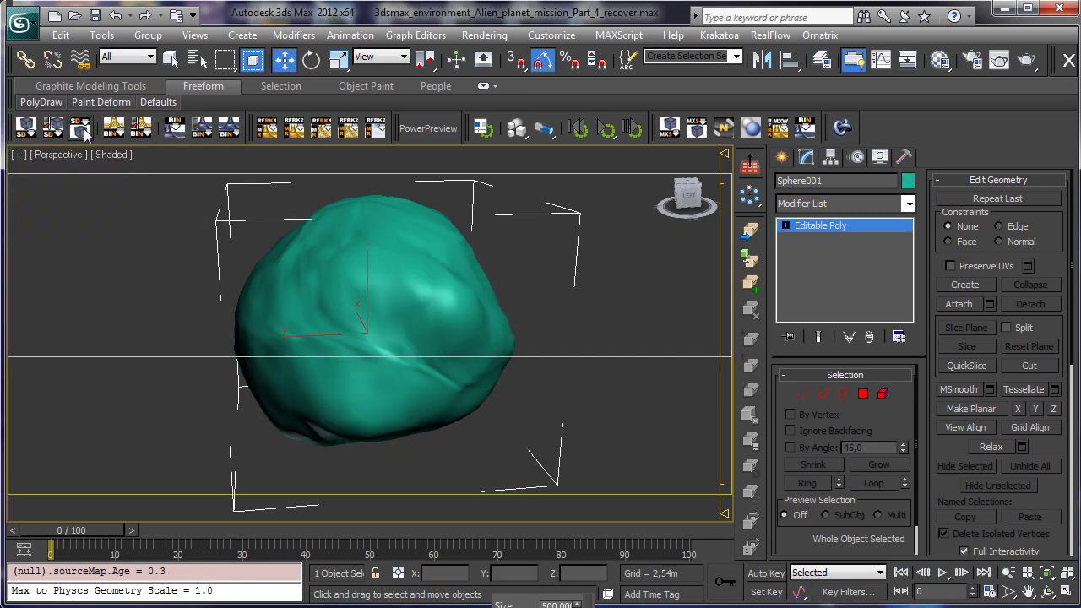
# Step: Push the rock's upper and lower flanks inward with the Shift brush from the left side, using full strength 20 and falloff 200
pyautogui.click(58, 155)
pyautogui.click(78, 116)
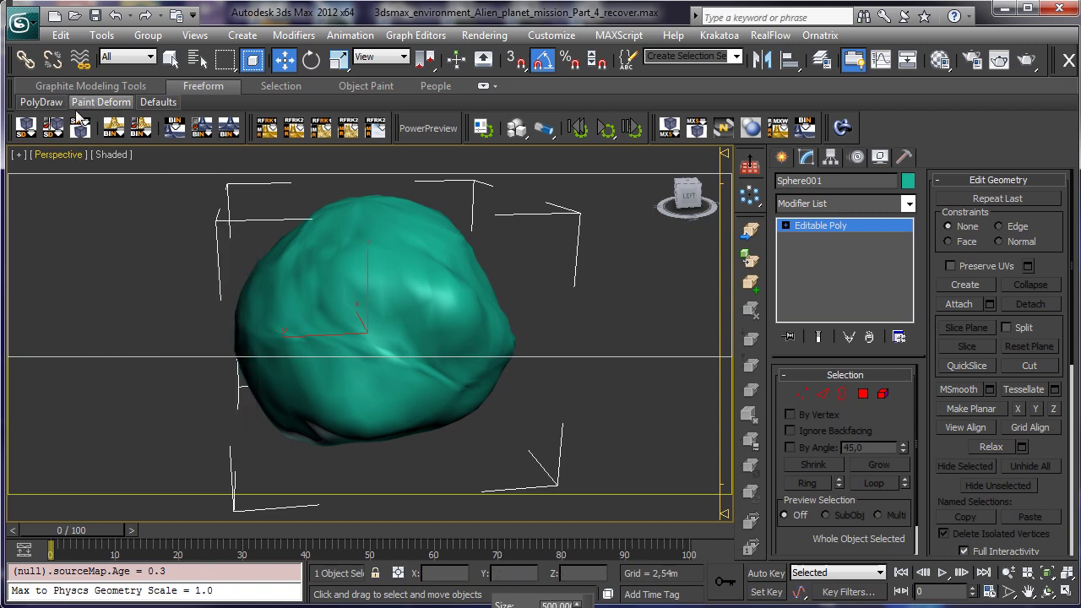
pyautogui.moveTo(89, 110)
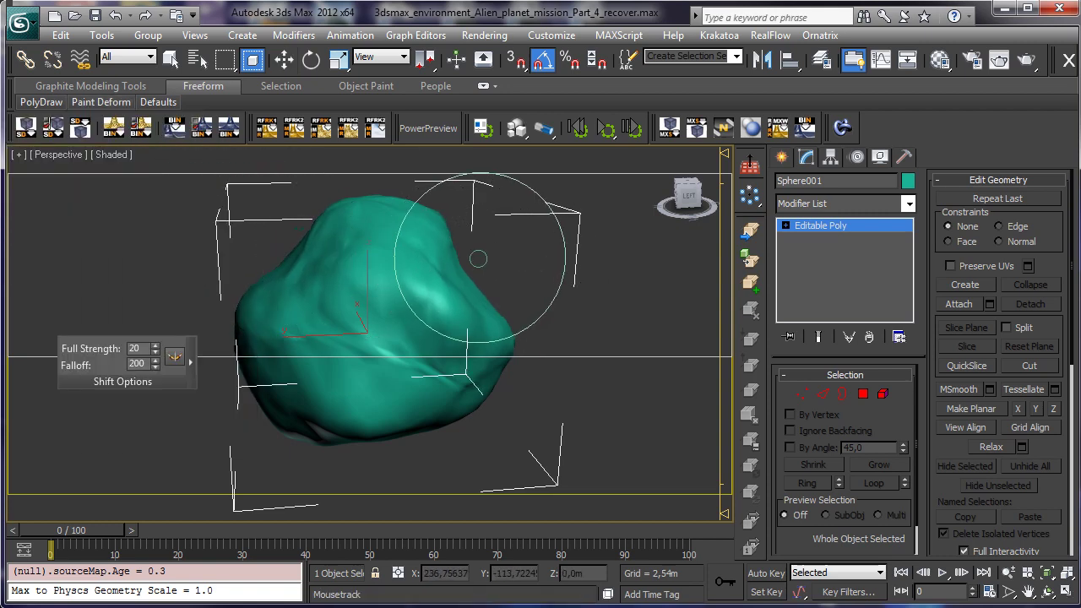
pyautogui.moveTo(298, 361)
pyautogui.mouseDown()
pyautogui.moveTo(253, 434)
pyautogui.moveTo(253, 415)
pyautogui.moveTo(367, 386)
pyautogui.moveTo(275, 406)
pyautogui.mouseUp()
pyautogui.moveTo(463, 410); pyautogui.dragTo(447, 411)
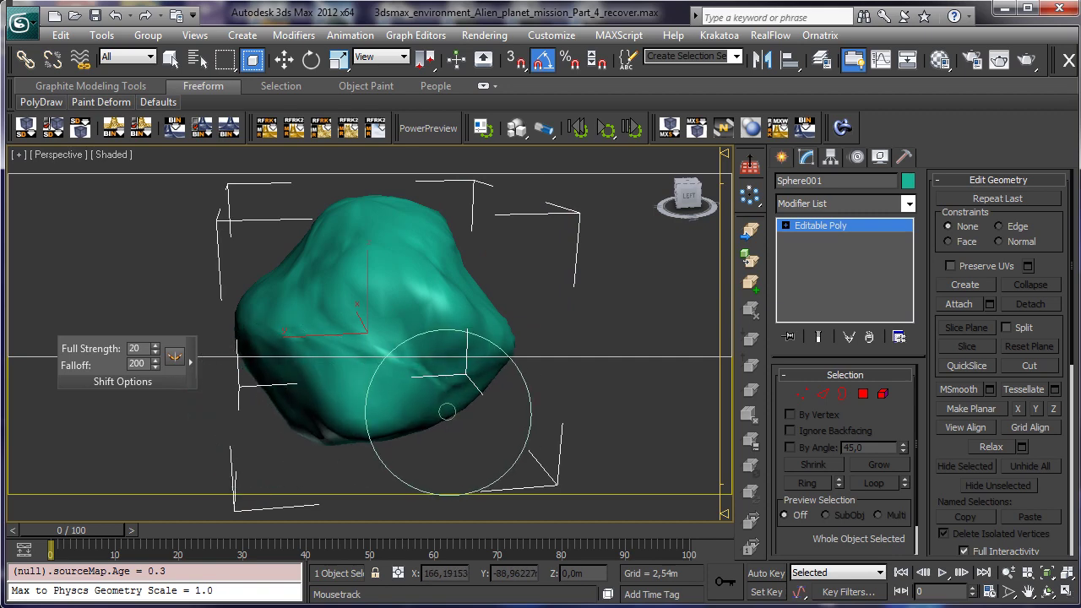
# Step: Reshape the rock's outline from the back with the Shift brush, forming a pointed bulge on one side
pyautogui.click(1048, 592)
pyautogui.moveTo(374, 287); pyautogui.dragTo(489, 301)
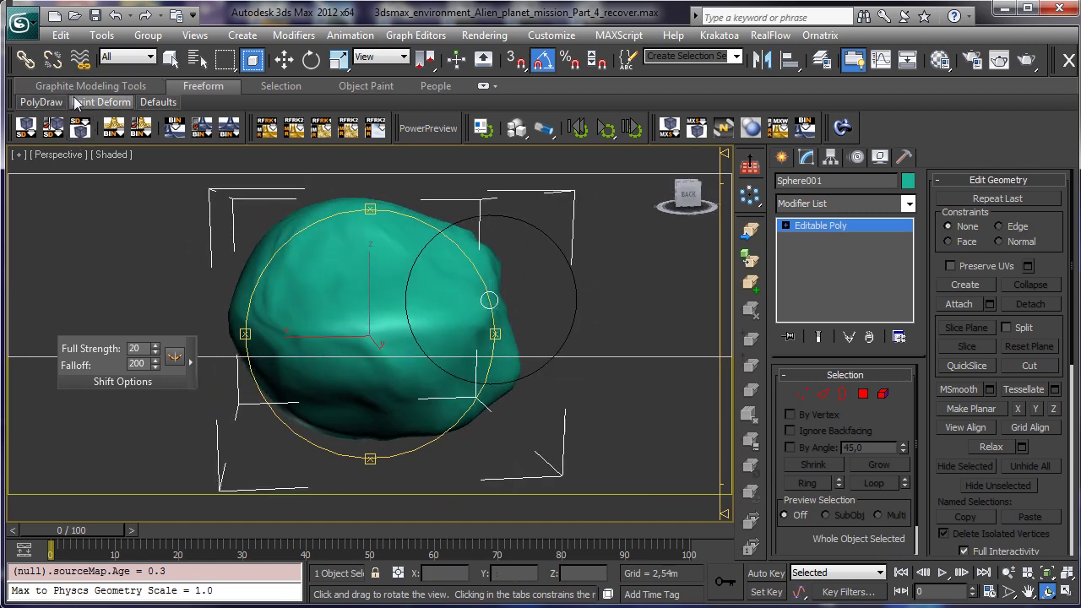
pyautogui.moveTo(77, 103)
pyautogui.click(118, 202)
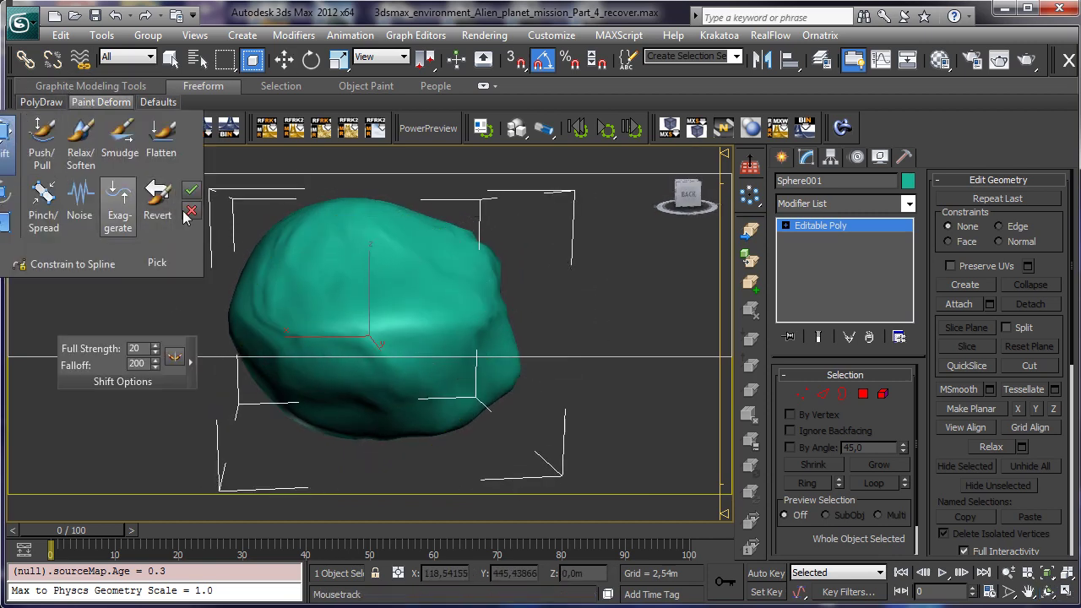
pyautogui.moveTo(263, 260); pyautogui.dragTo(230, 303)
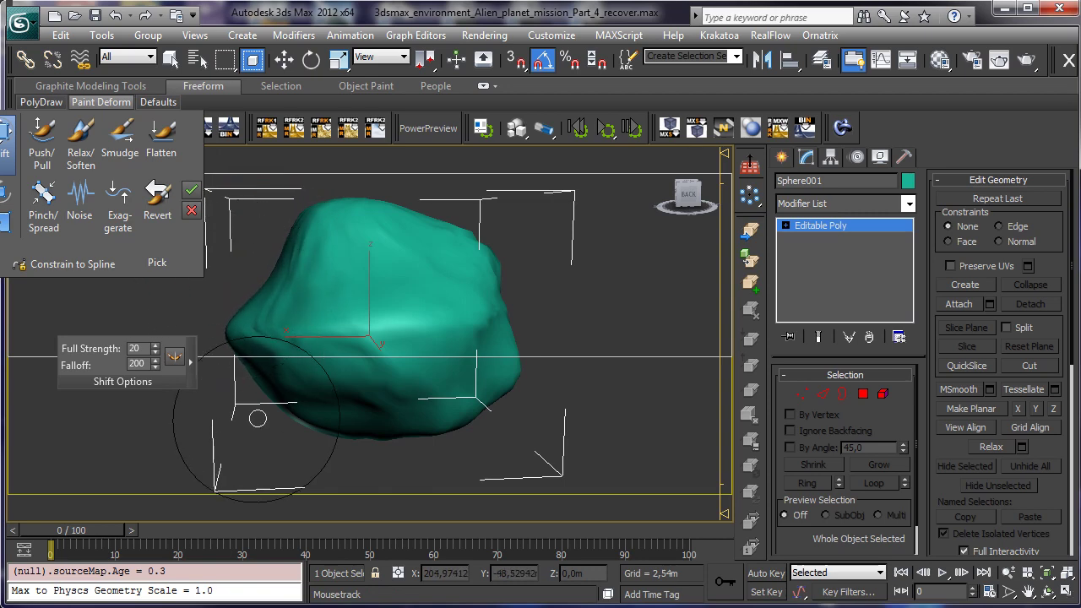
# Step: Sharpen a ridge across the rock's back with Pinch/Spread strokes at strength 10, and undo the stroke that creases the upper surface
pyautogui.click(44, 198)
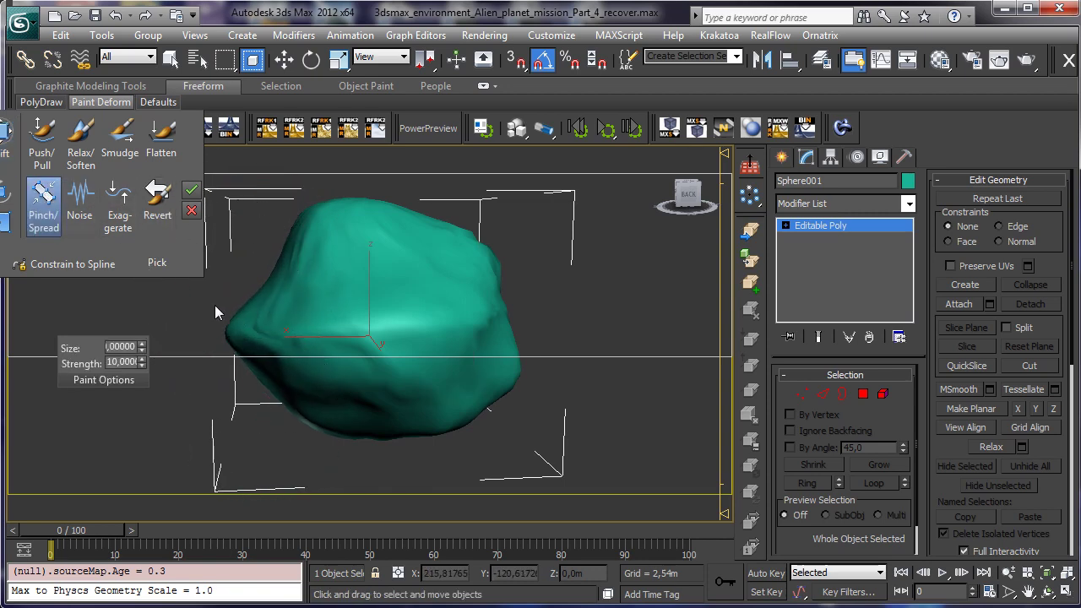
pyautogui.moveTo(249, 290)
pyautogui.mouseDown()
pyautogui.moveTo(225, 349)
pyautogui.moveTo(454, 333)
pyautogui.mouseUp()
pyautogui.moveTo(387, 350); pyautogui.dragTo(494, 312)
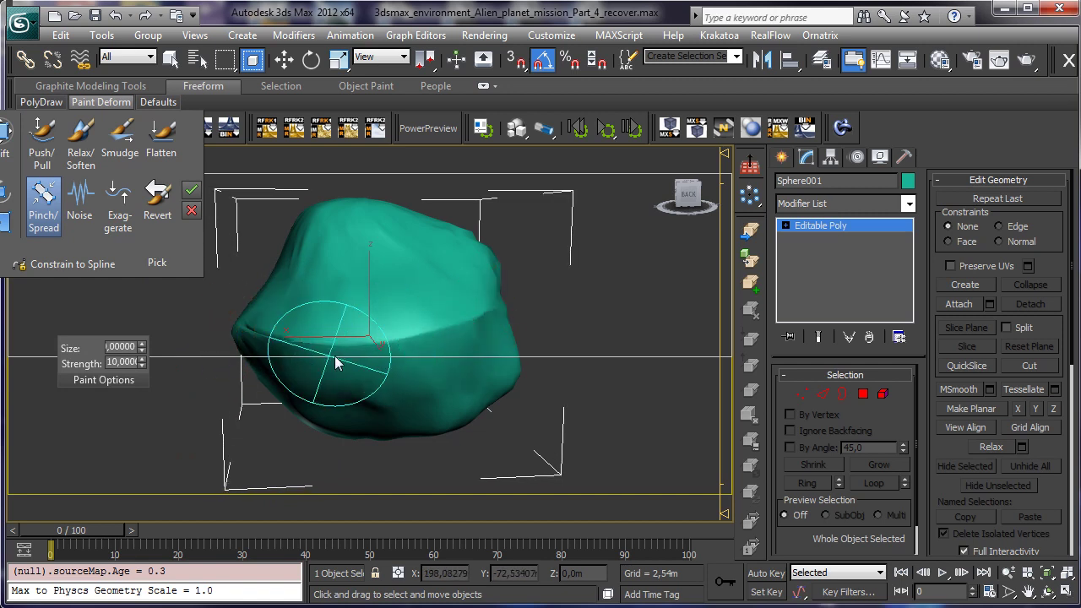
pyautogui.moveTo(335, 362)
pyautogui.mouseDown()
pyautogui.moveTo(475, 268)
pyautogui.moveTo(379, 222)
pyautogui.mouseUp()
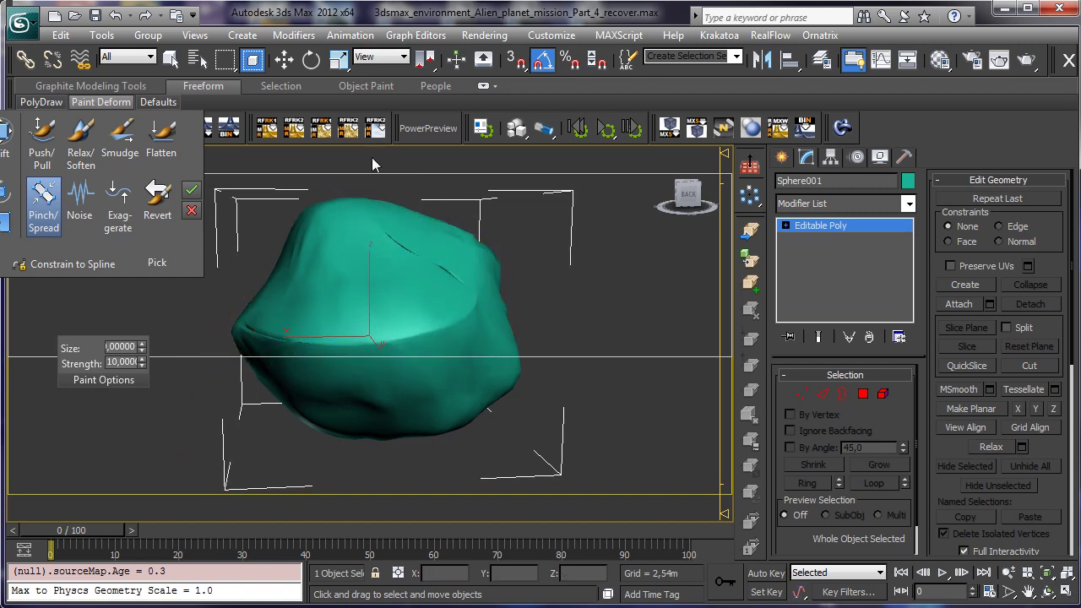
pyautogui.rightClick(306, 257)
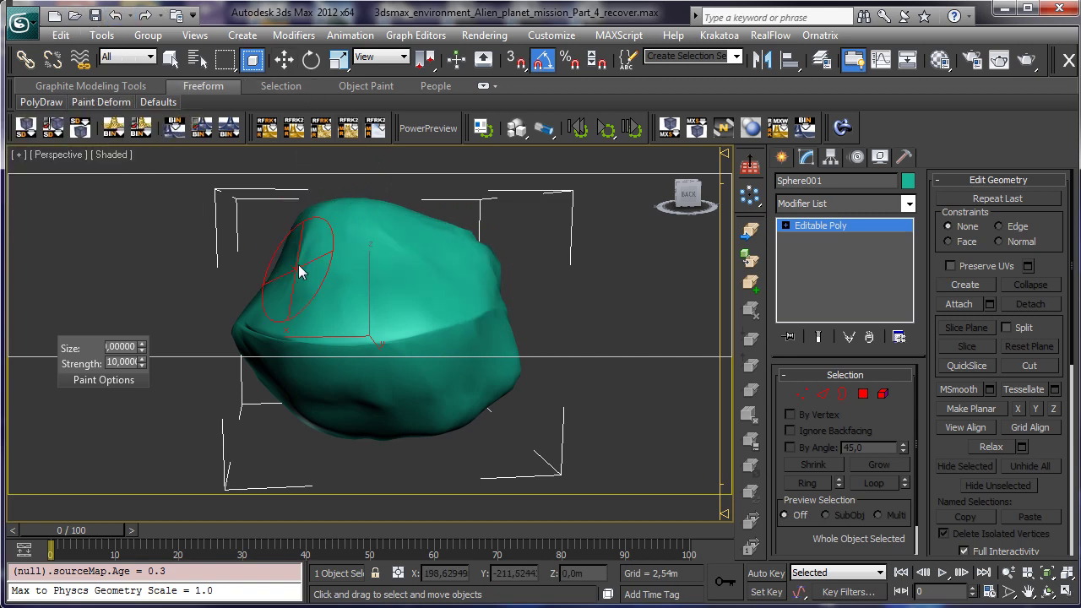
# Step: Set the Pinch/Spread strength to 5 and extend the pinched ridge on the rock's lower back area
pyautogui.doubleClick(125, 362)
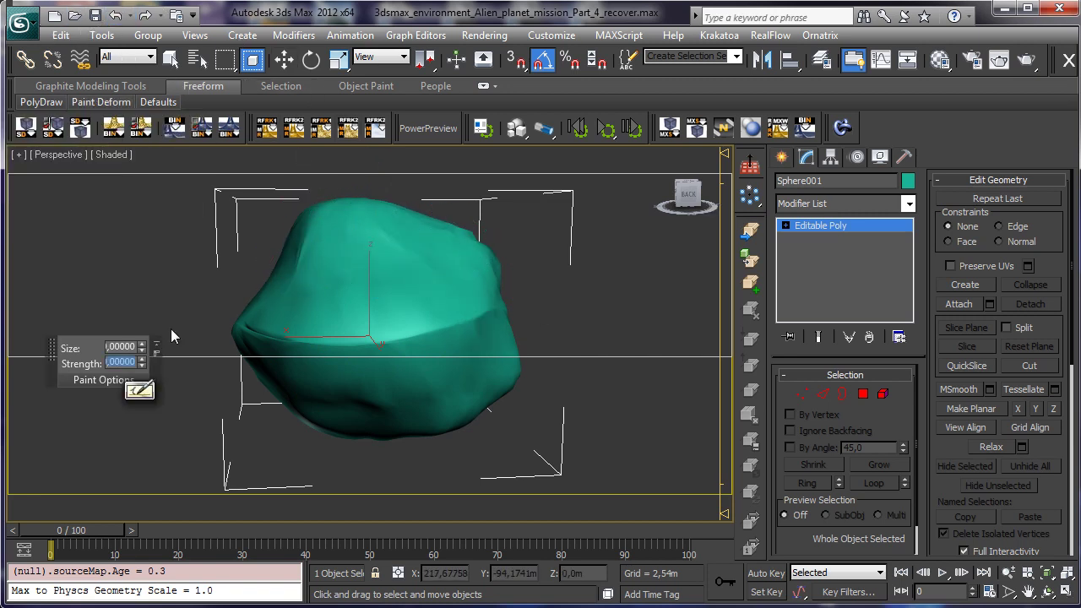
pyautogui.write('5')
pyautogui.press('Return')
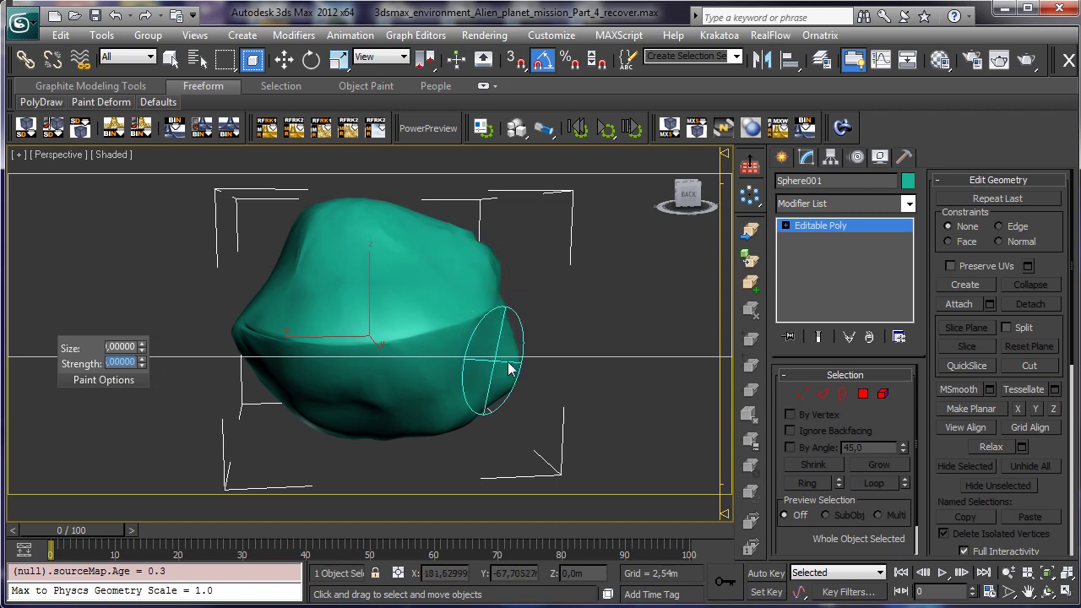
pyautogui.moveTo(509, 369)
pyautogui.mouseDown()
pyautogui.moveTo(411, 417)
pyautogui.moveTo(293, 386)
pyautogui.moveTo(411, 372)
pyautogui.mouseUp()
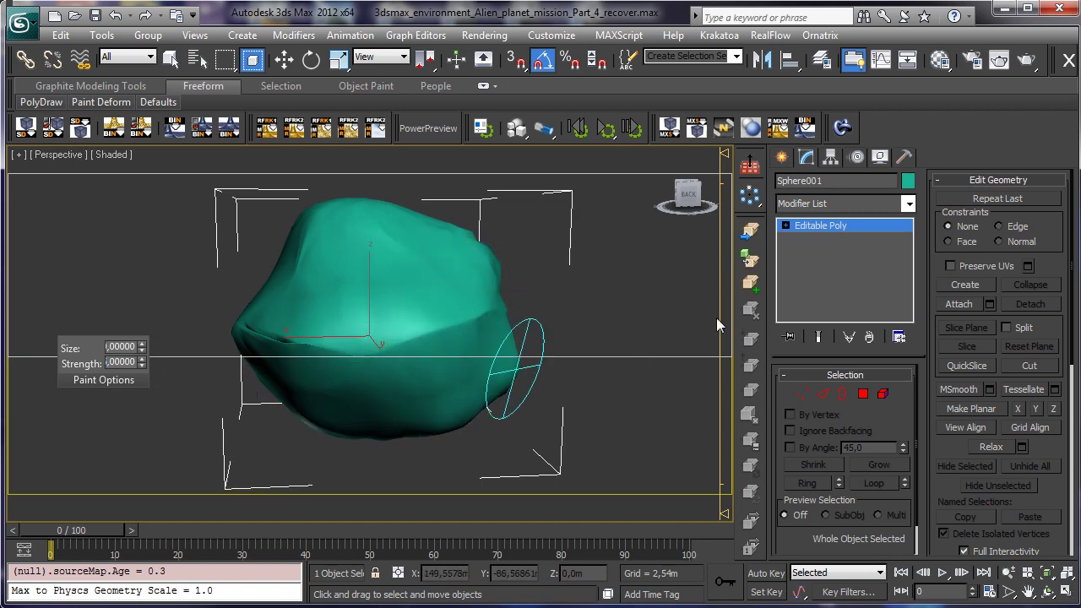
# Step: Sharpen the ridge on the rock's left side with Pinch/Spread strokes running toward its pointed edge
pyautogui.click(1048, 592)
pyautogui.moveTo(386, 285)
pyautogui.mouseDown()
pyautogui.moveTo(270, 280)
pyautogui.moveTo(245, 294)
pyautogui.mouseUp()
pyautogui.moveTo(100, 101)
pyautogui.click(43, 207)
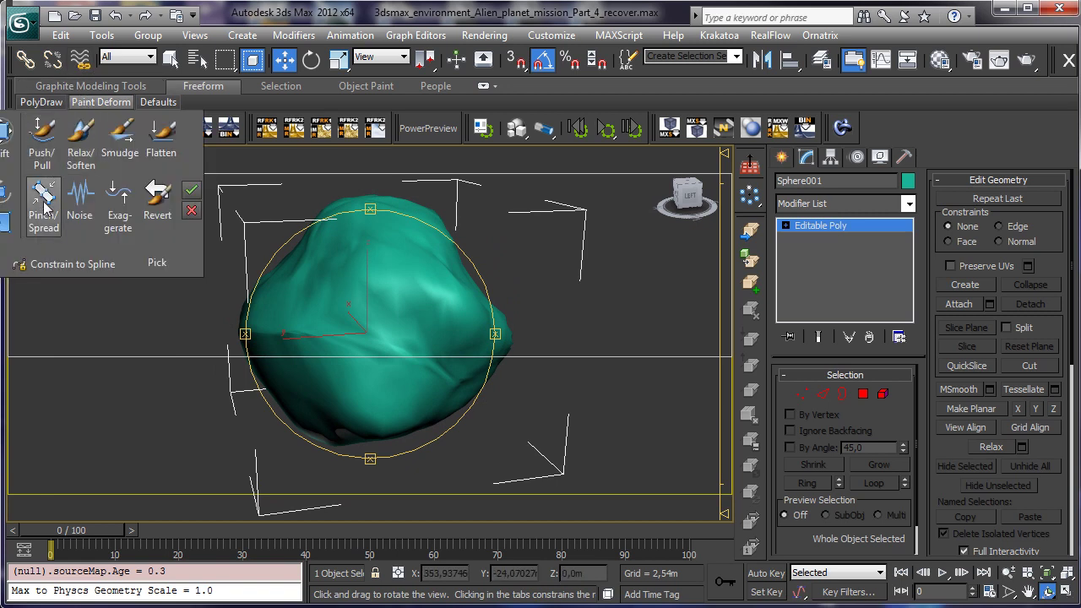
pyautogui.moveTo(429, 296); pyautogui.dragTo(518, 350)
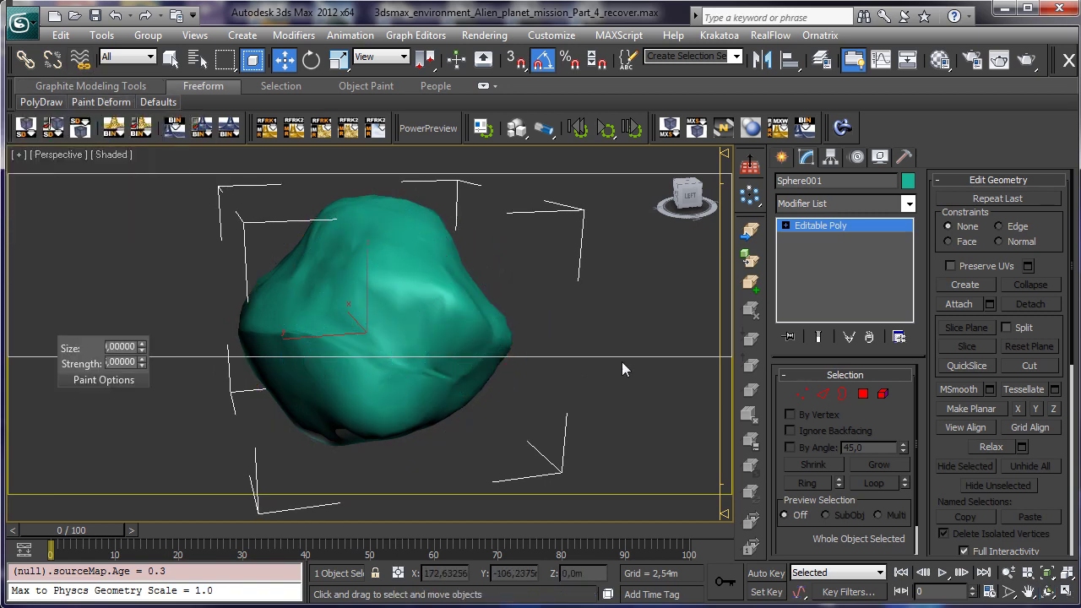
pyautogui.click(1048, 592)
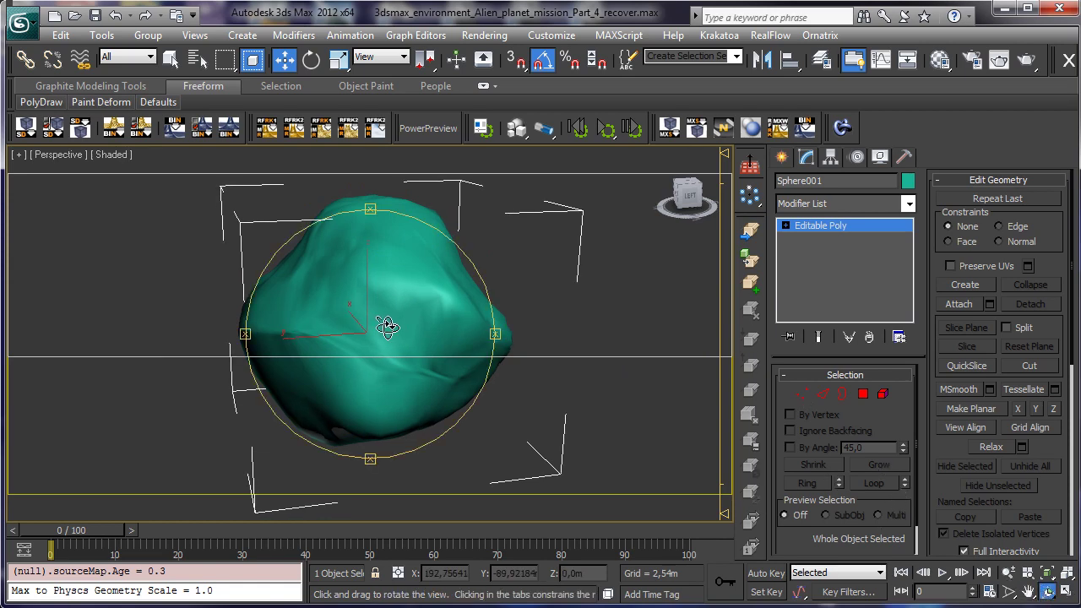
# Step: Leave Paint Deform sculpting, rename the sphere as Rock, and save the scene
pyautogui.moveTo(386, 321)
pyautogui.mouseDown()
pyautogui.moveTo(285, 310)
pyautogui.moveTo(301, 323)
pyautogui.mouseUp()
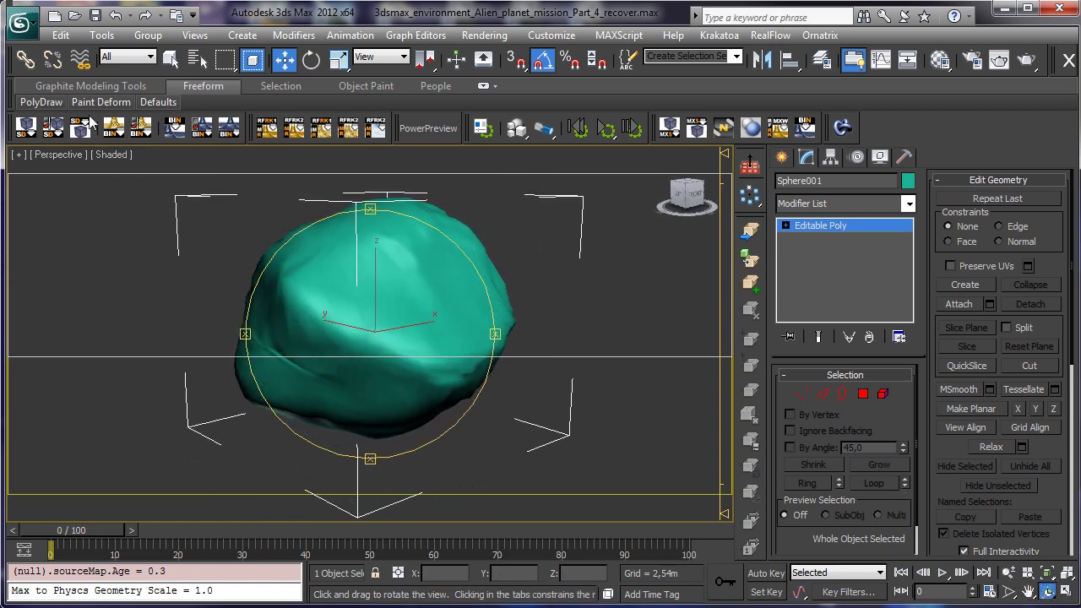
pyautogui.moveTo(100, 102)
pyautogui.click(44, 196)
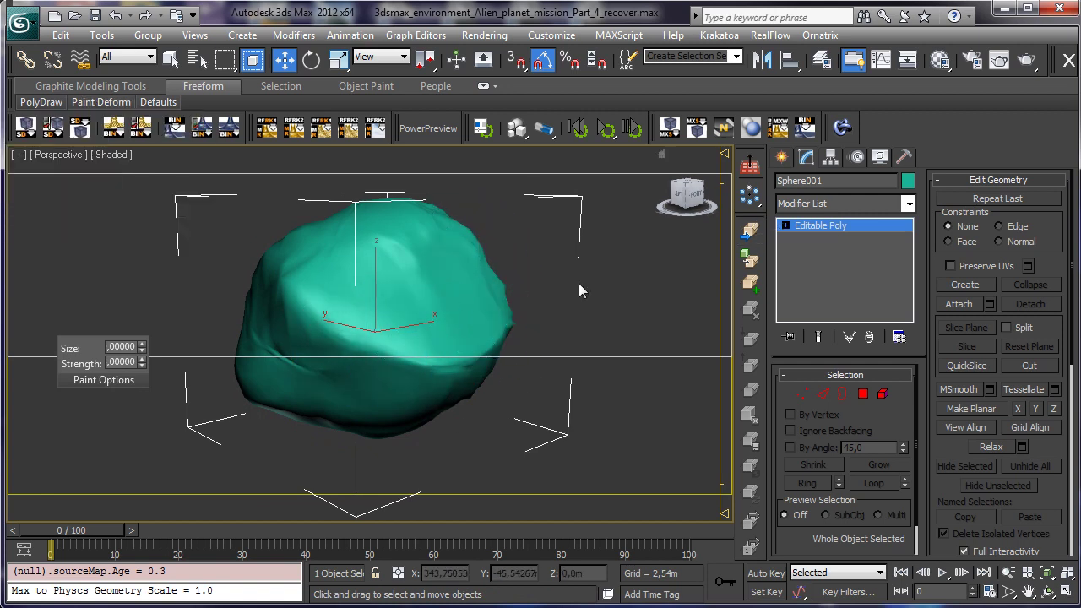
pyautogui.click(171, 61)
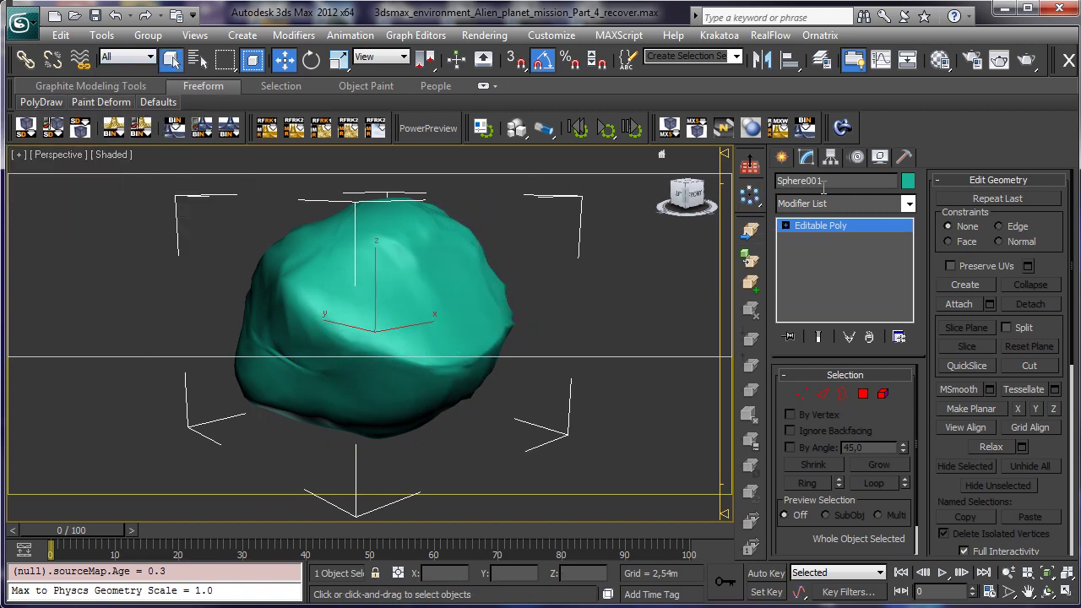
pyautogui.moveTo(845, 185); pyautogui.dragTo(619, 170)
pyautogui.write('Rock')
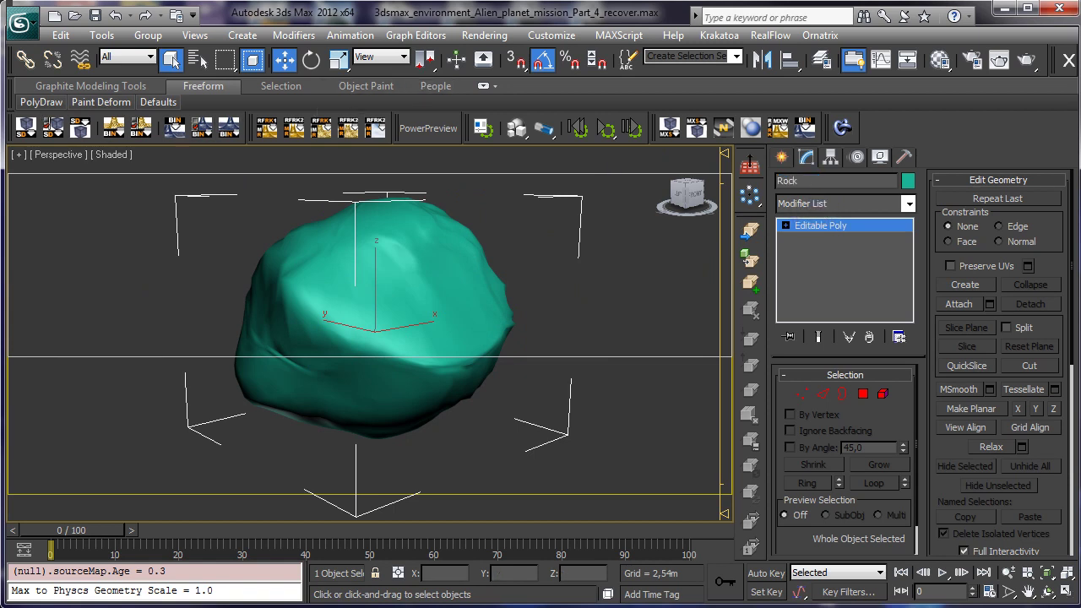
pyautogui.click(95, 17)
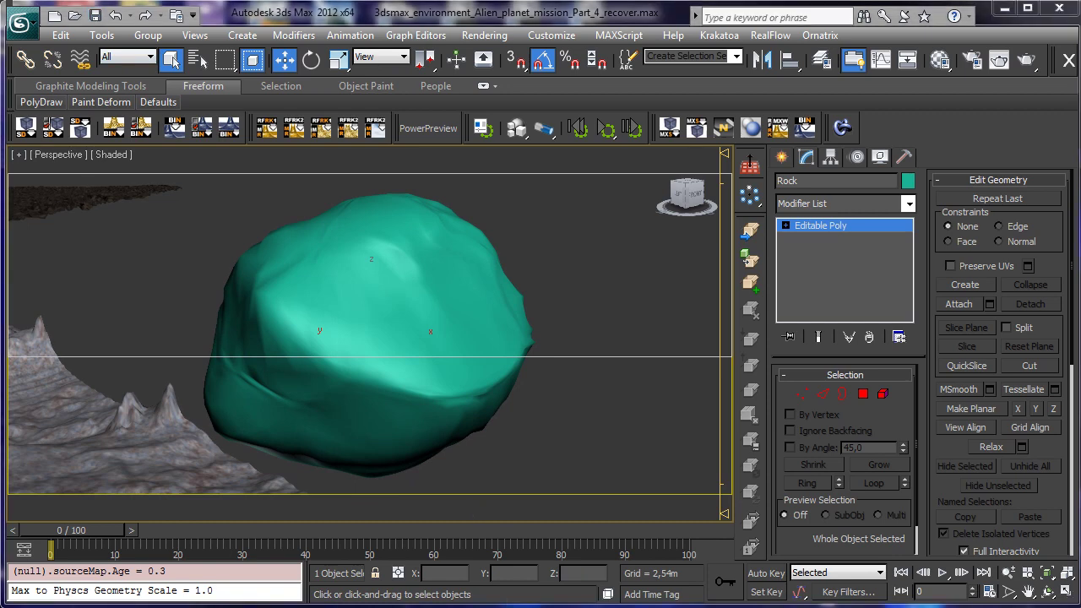
# Step: Display edged faces and check the rock's vertex and face counts in its object properties
pyautogui.click(112, 155)
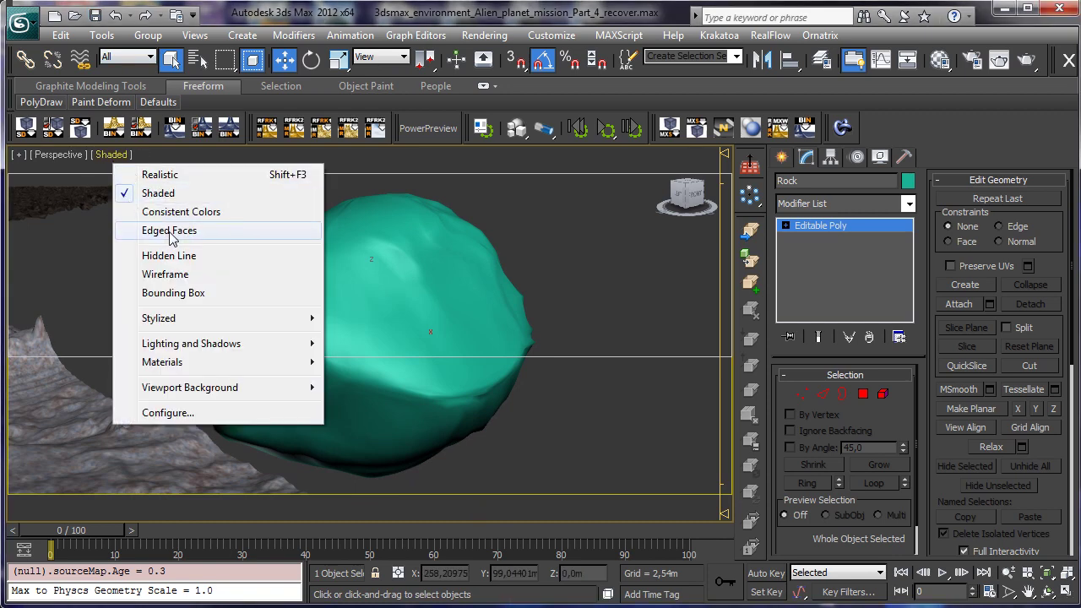
pyautogui.click(172, 232)
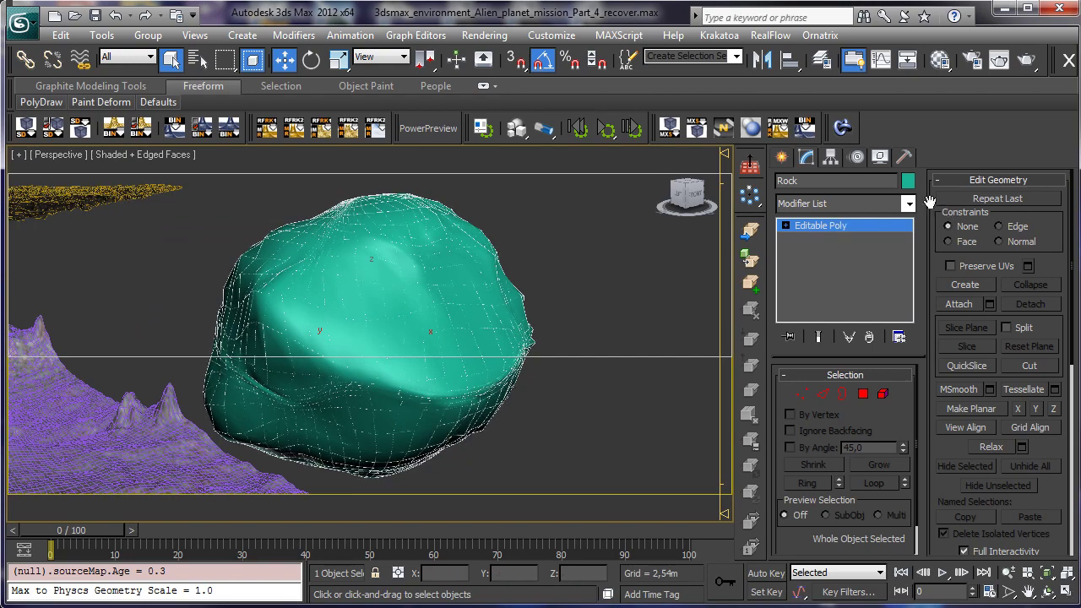
pyautogui.rightClick(423, 301)
pyautogui.click(386, 357)
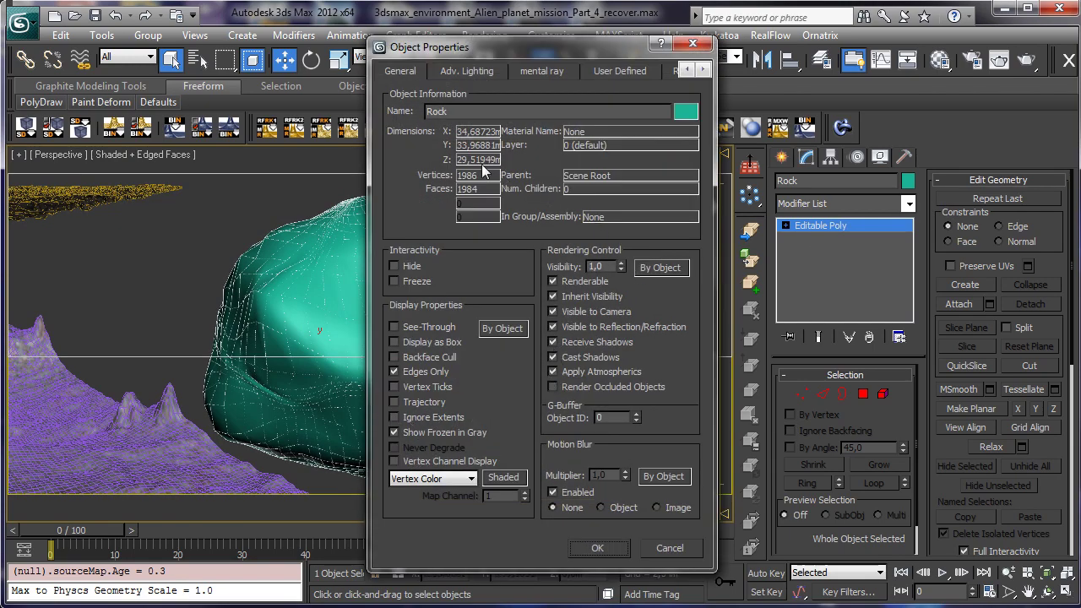
pyautogui.click(669, 549)
# Step: Optimize the rock with a ProOptimizer modifier calculated at 50% of its vertices, and turn off the edged faces display
pyautogui.click(908, 204)
pyautogui.scroll(-10, 919, 405)
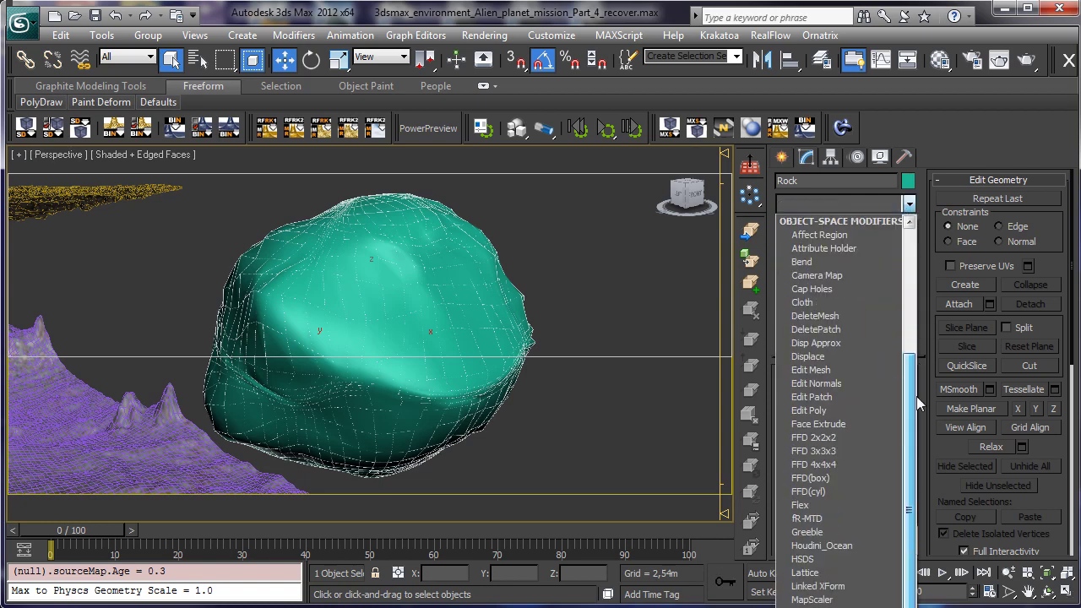
pyautogui.moveTo(919, 405); pyautogui.dragTo(920, 607)
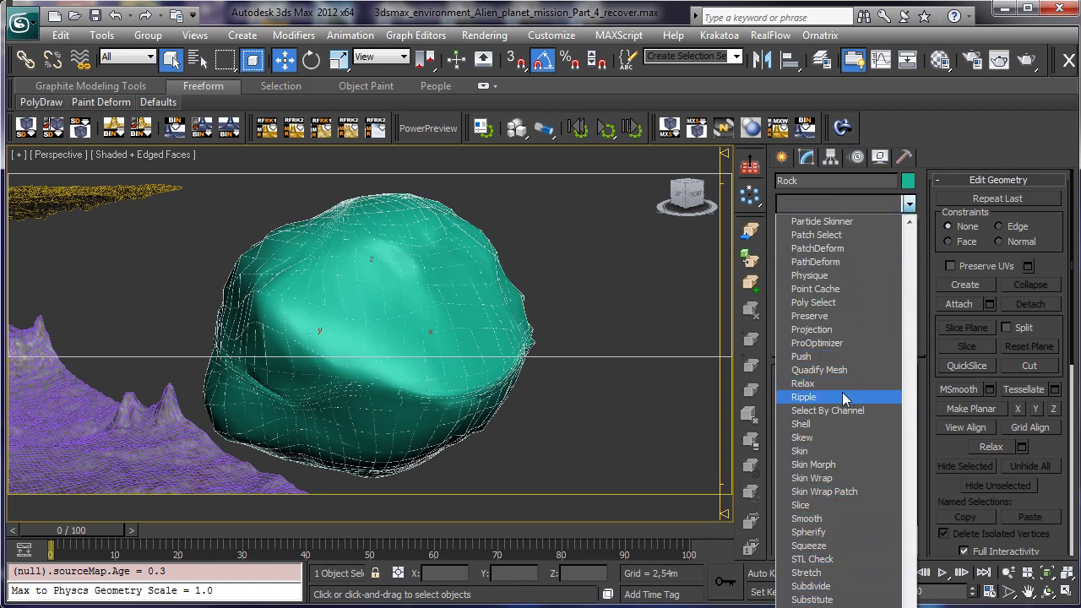
pyautogui.click(817, 343)
pyautogui.click(847, 435)
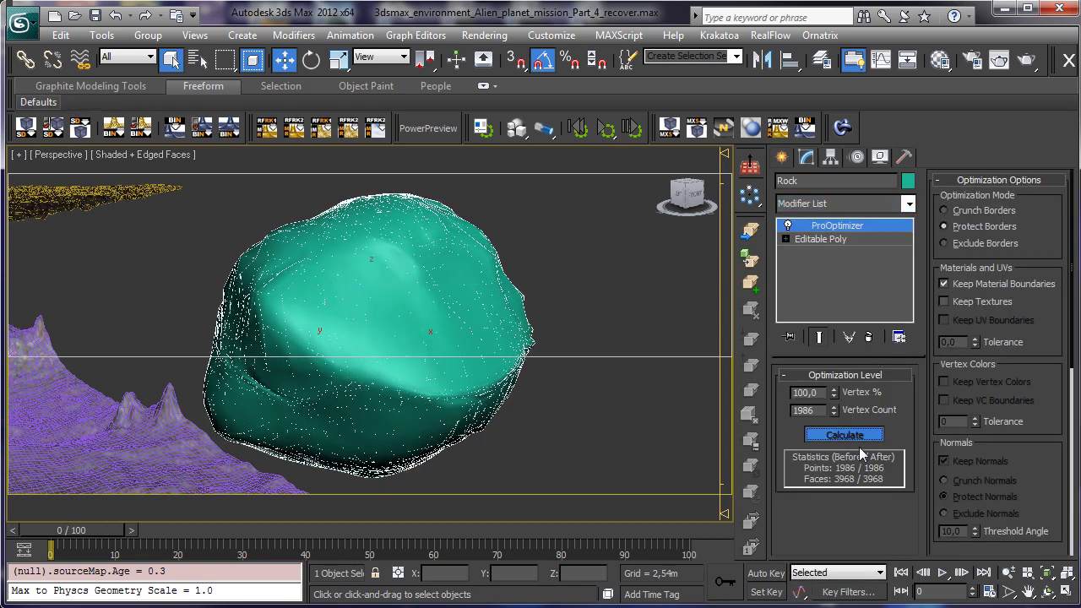
pyautogui.click(820, 393)
pyautogui.write('50')
pyautogui.press('Return')
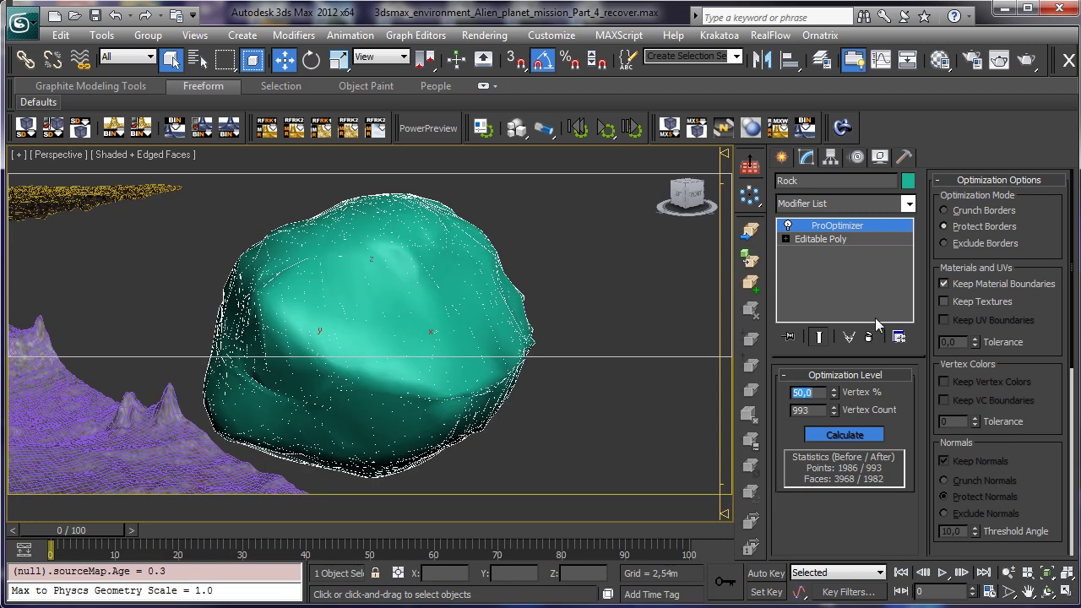
pyautogui.click(132, 155)
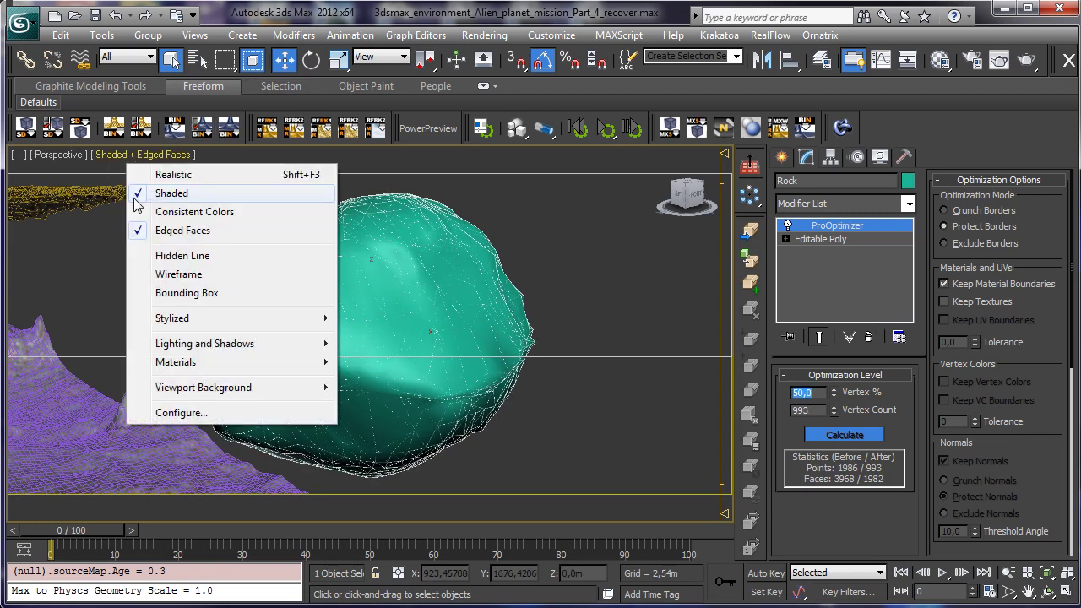
pyautogui.click(171, 231)
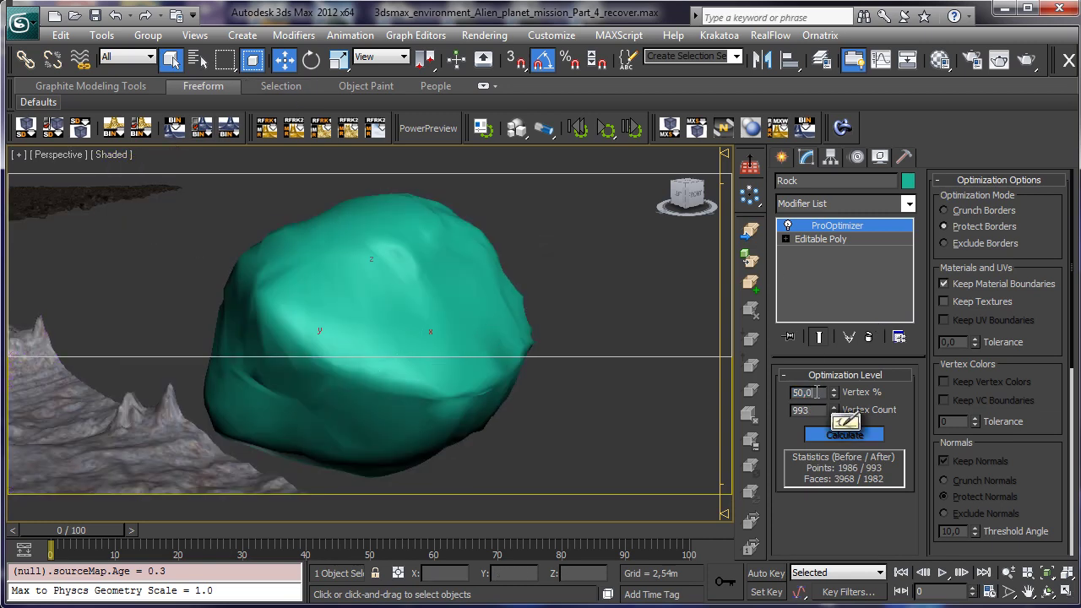
# Step: Try a ProOptimizer vertex percentage of 30 on the rock, and restore it to 50
pyautogui.write('30')
pyautogui.press('Return')
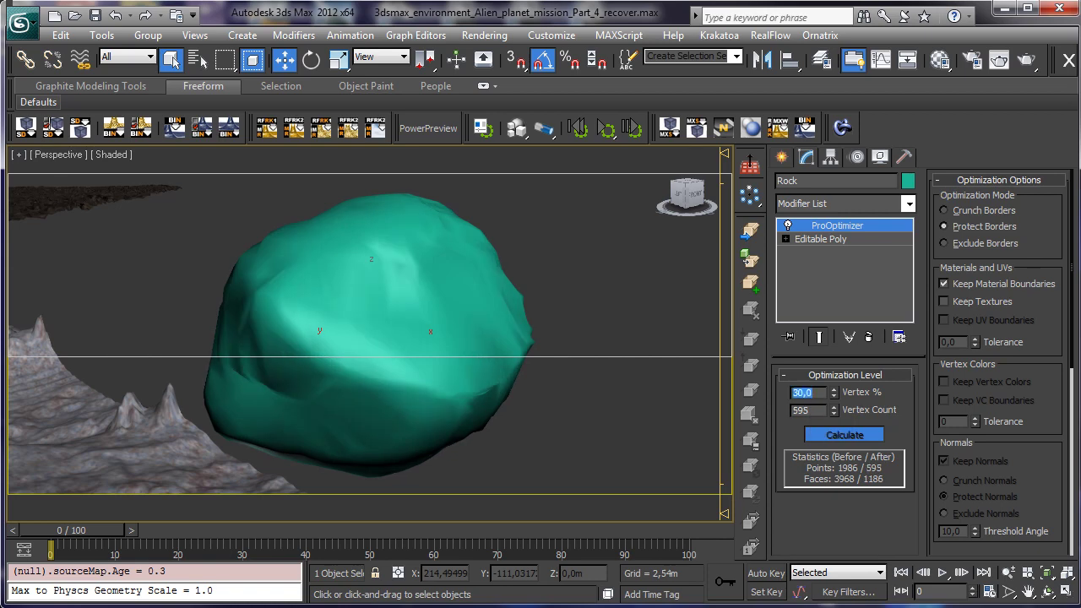
pyautogui.write('0')
pyautogui.press('Return')
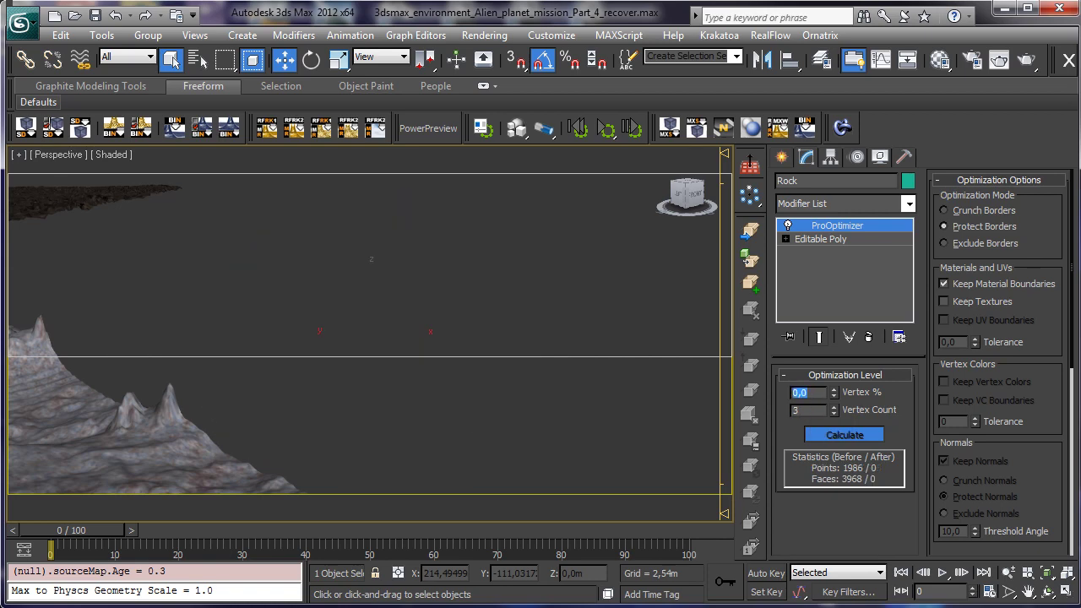
pyautogui.press('Return')
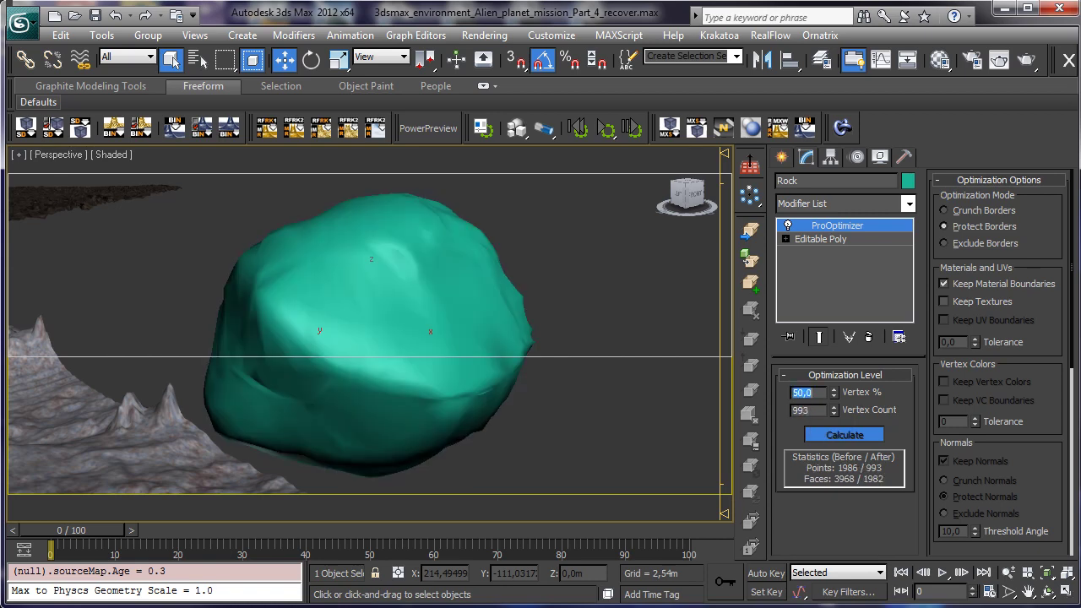
# Step: Convert the optimized rock to an Editable Poly
pyautogui.rightClick(361, 337)
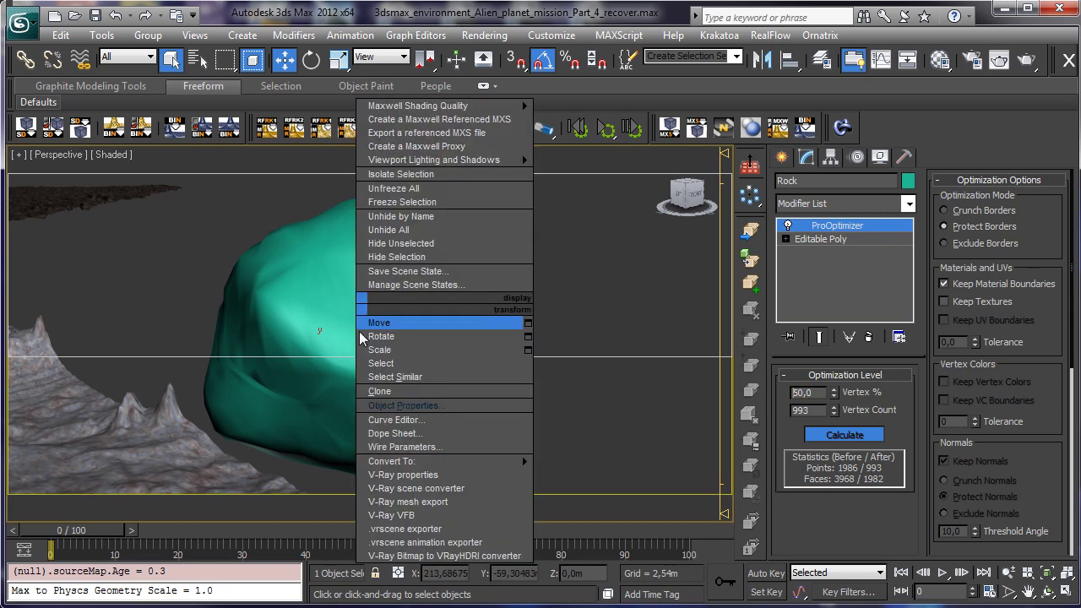
pyautogui.moveTo(469, 461)
pyautogui.click(363, 469)
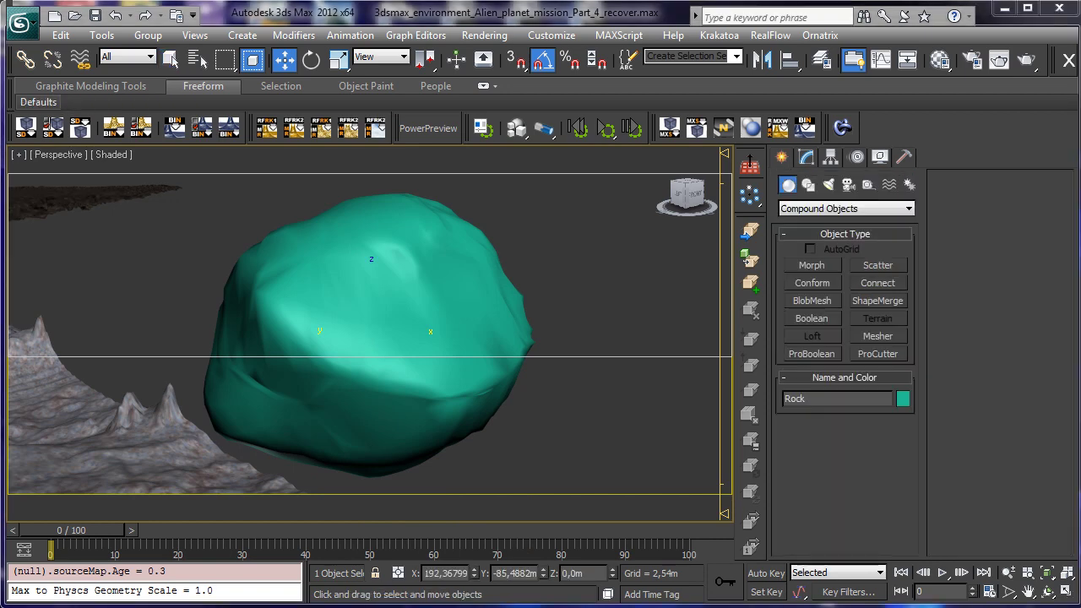
# Step: Try Scatter on the original rock, undo it, and view the scene through Camera002
pyautogui.click(881, 266)
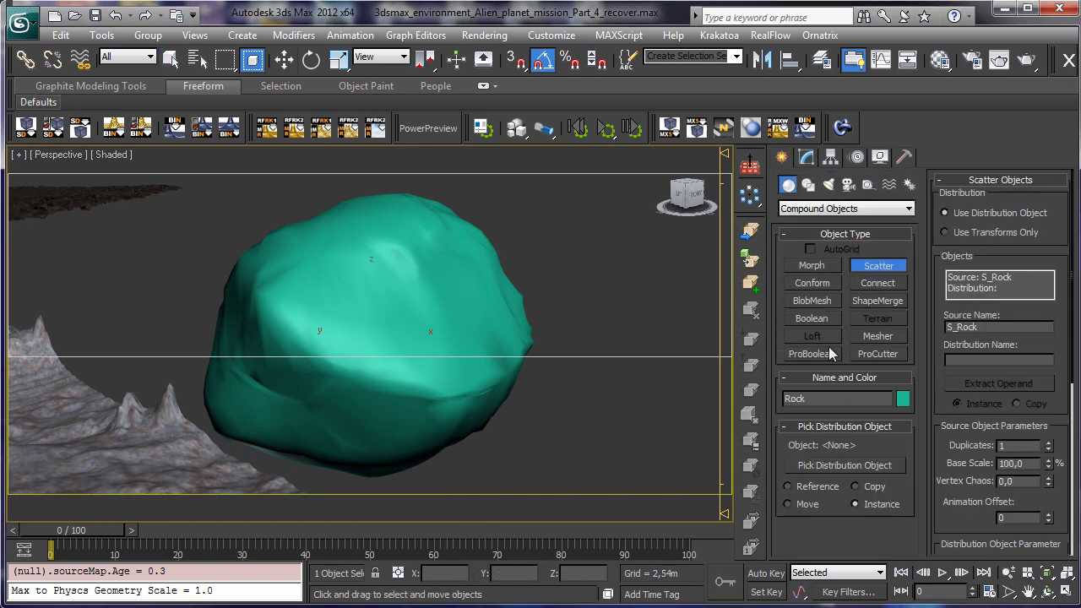
pyautogui.click(1009, 573)
pyautogui.moveTo(398, 380); pyautogui.dragTo(405, 261)
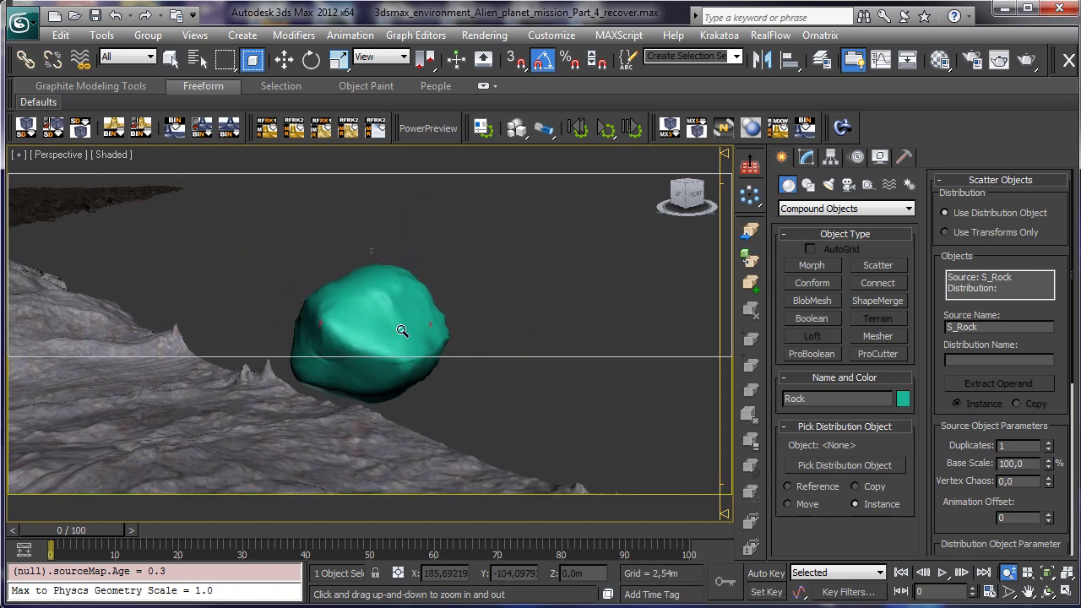
pyautogui.click(75, 153)
pyautogui.moveTo(229, 174)
pyautogui.click(309, 191)
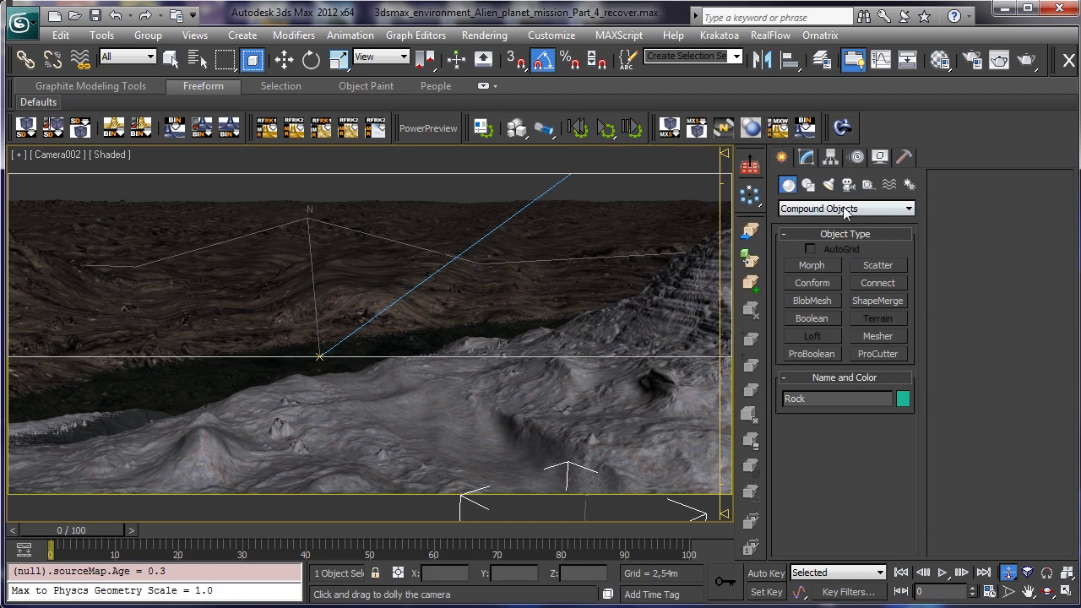
pyautogui.click(809, 160)
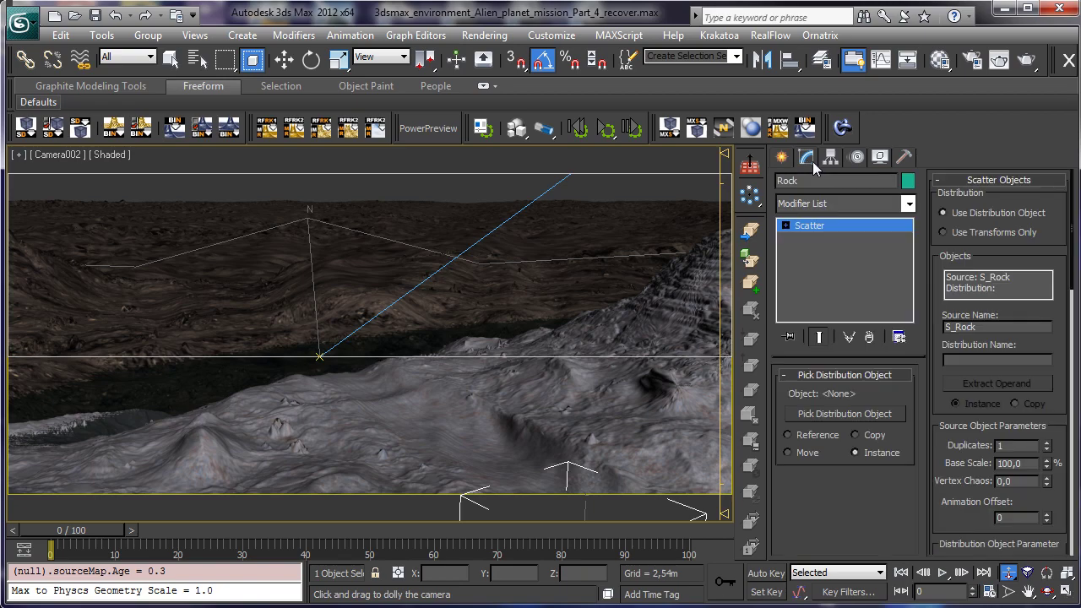
pyautogui.click(601, 134)
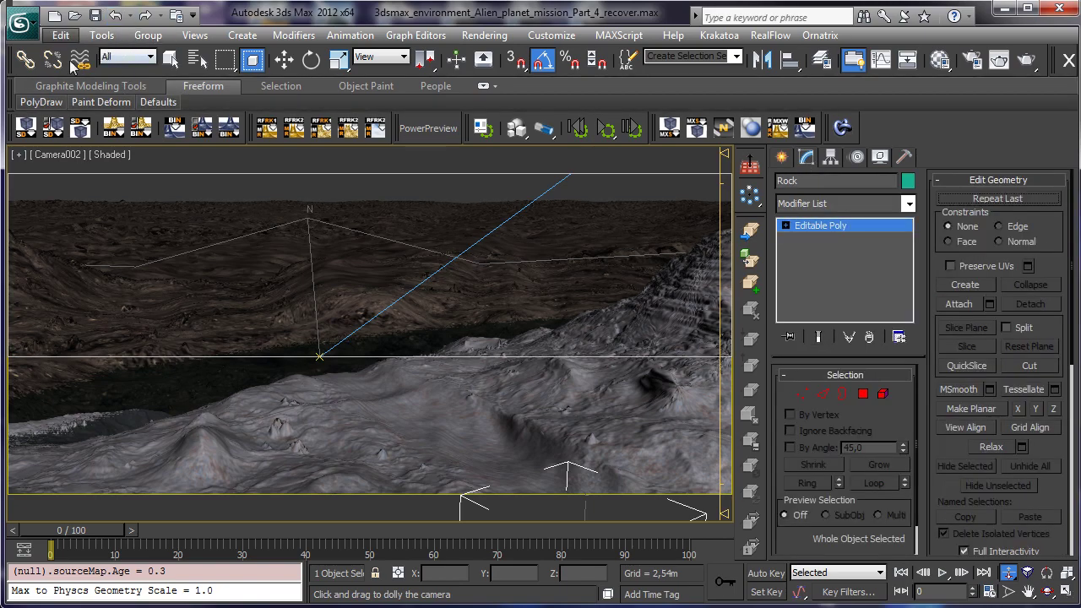
# Step: Clone the rock in place as an instance
pyautogui.click(61, 35)
pyautogui.click(86, 162)
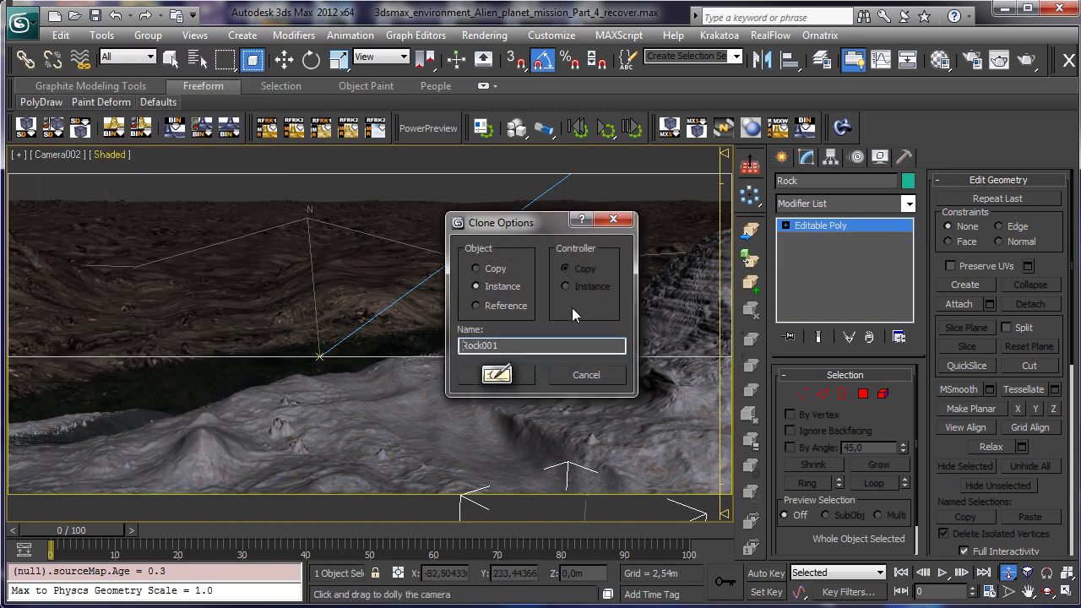
pyautogui.click(496, 375)
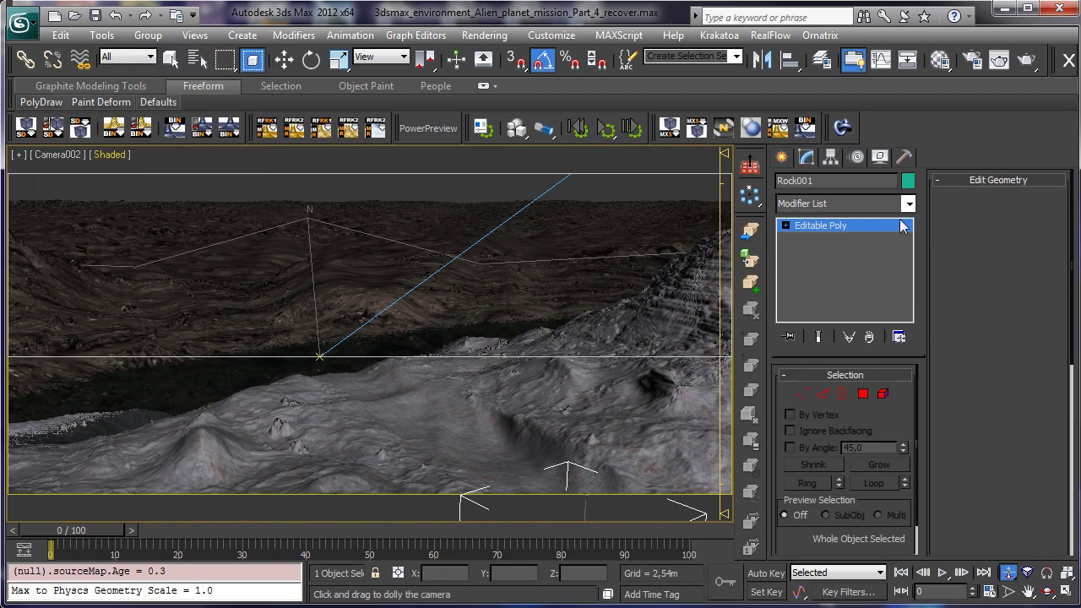
# Step: Turn the cloned rock into a Scatter object, with the grey foreground terrain as an instanced distribution object
pyautogui.click(782, 156)
pyautogui.click(878, 257)
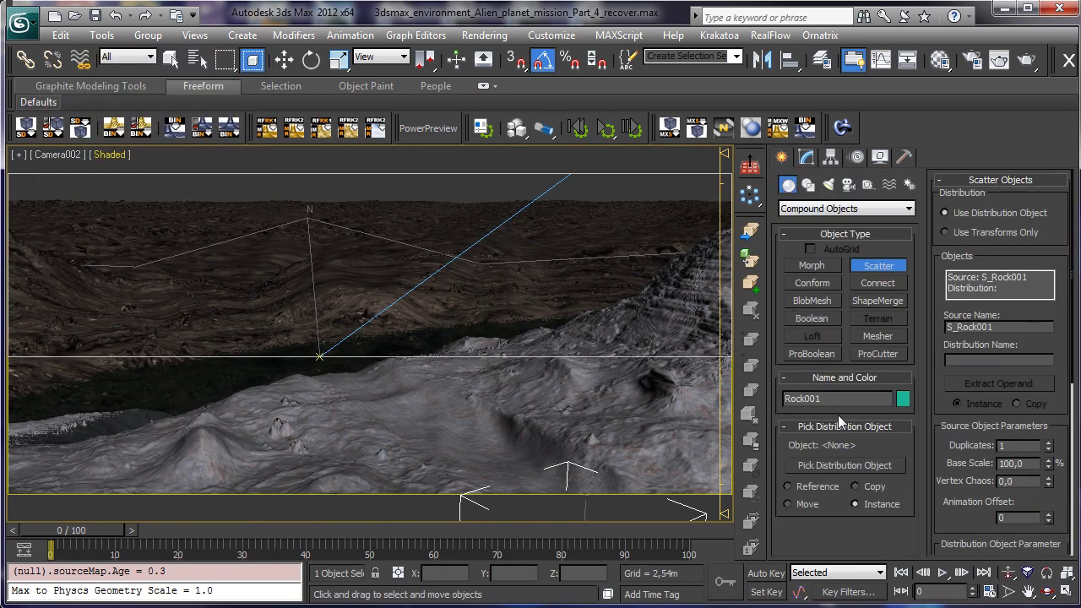
pyautogui.click(844, 465)
pyautogui.click(496, 419)
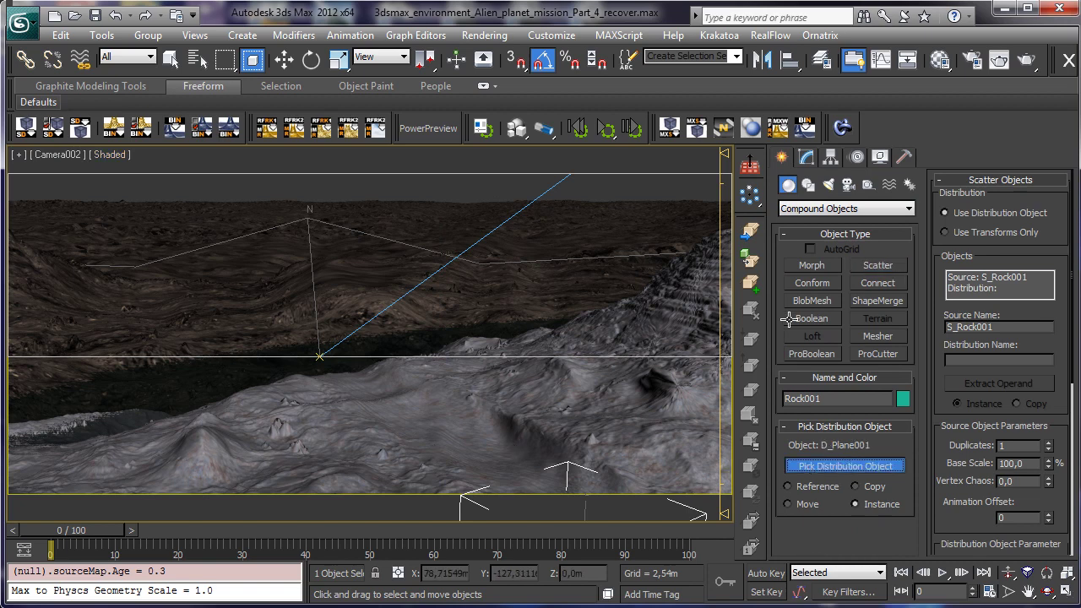
# Step: Set the scattered rocks to 24 duplicates with a base scale of 20%
pyautogui.click(1048, 442)
pyautogui.click(1049, 442)
pyautogui.click(1048, 442)
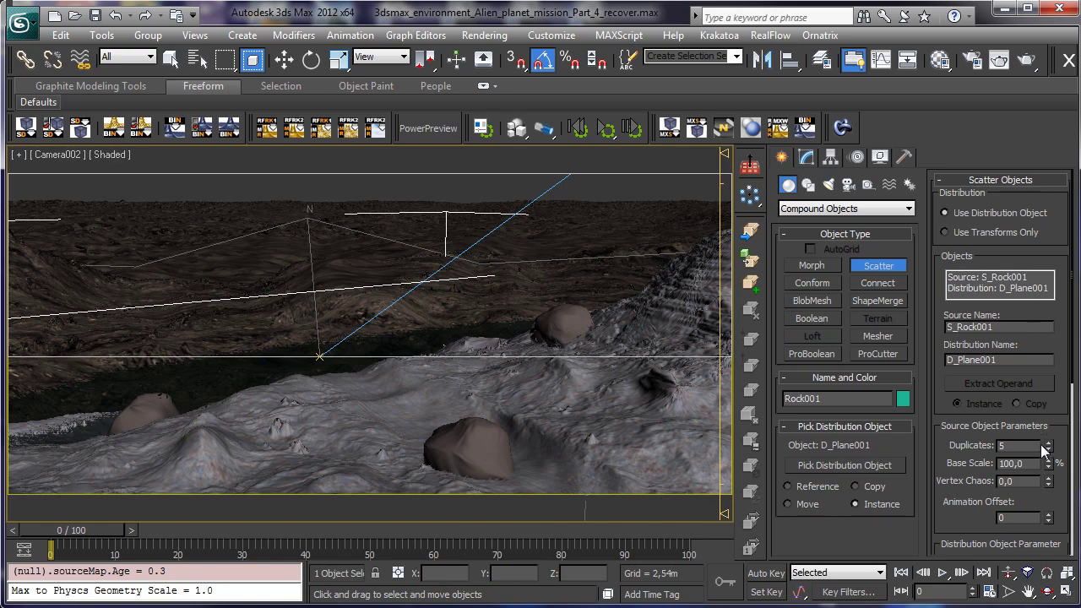
pyautogui.moveTo(1049, 445); pyautogui.dragTo(1049, 426)
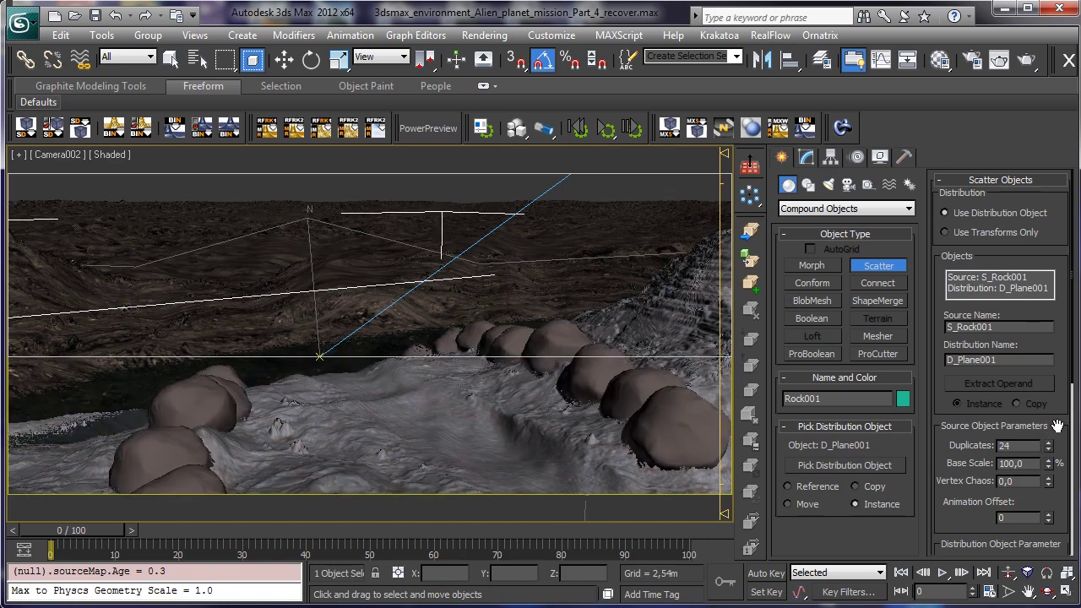
pyautogui.scroll(-7, 1056, 364)
pyautogui.click(1029, 345)
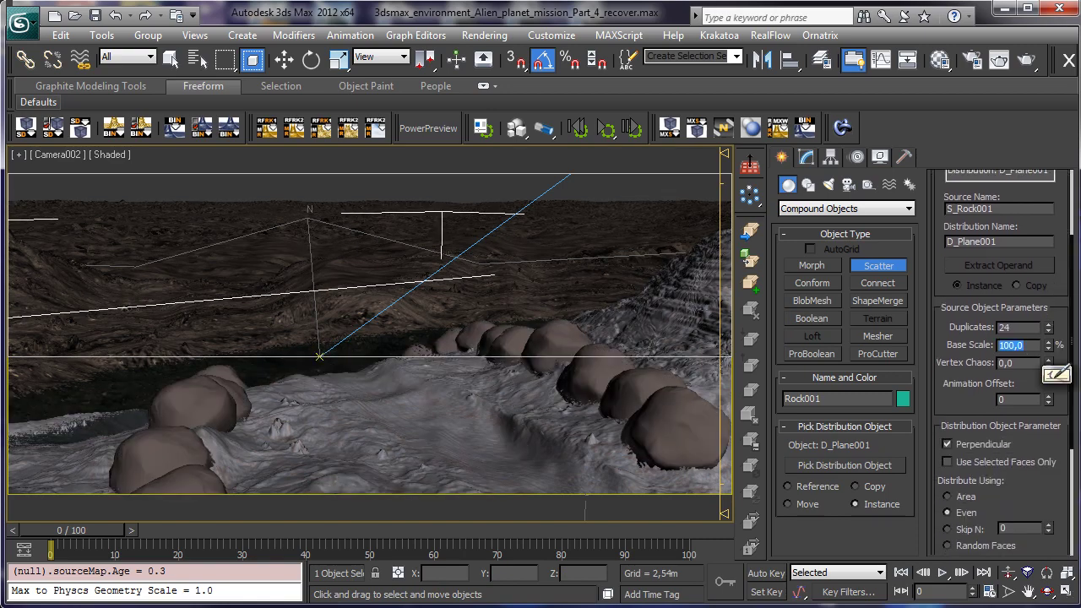
pyautogui.write('20')
pyautogui.press('Return')
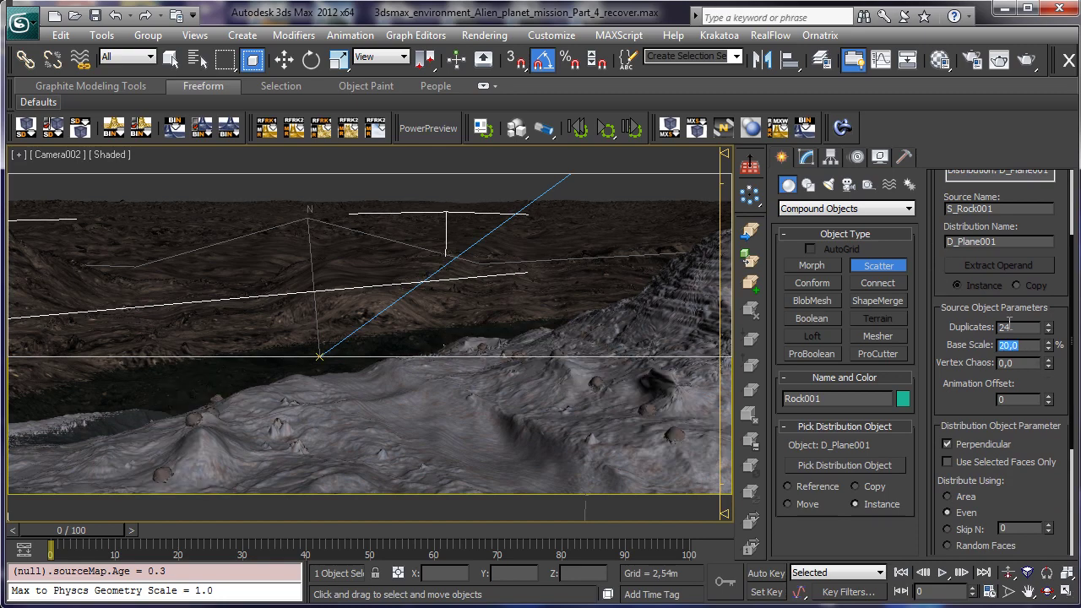
# Step: Set the scatter's random scaling to 75% on the X, Y and Z axes
pyautogui.moveTo(1062, 382); pyautogui.dragTo(1061, 347)
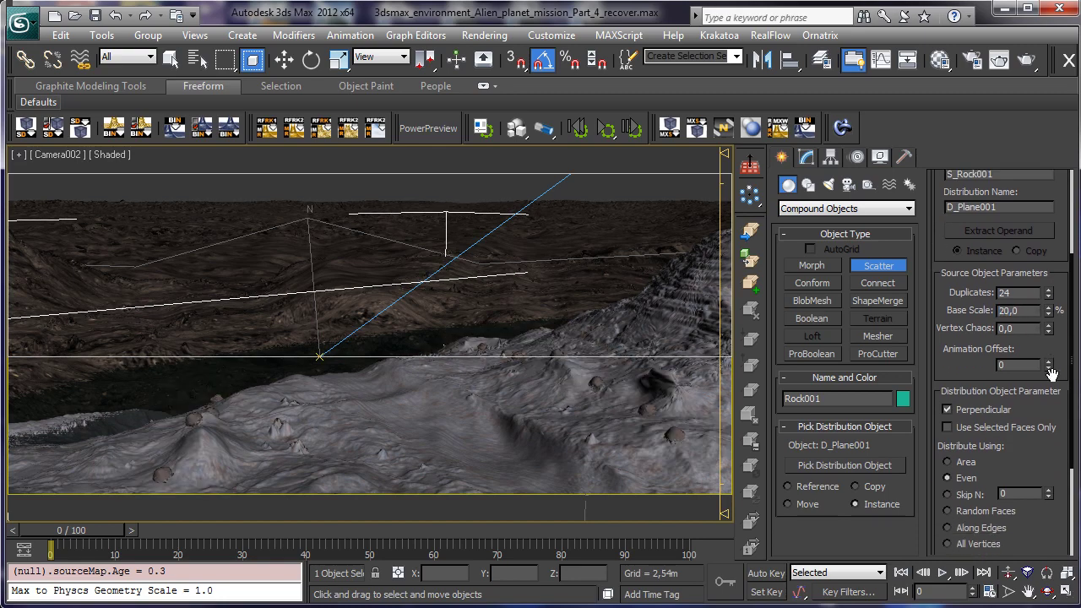
pyautogui.moveTo(1057, 452); pyautogui.dragTo(1061, 289)
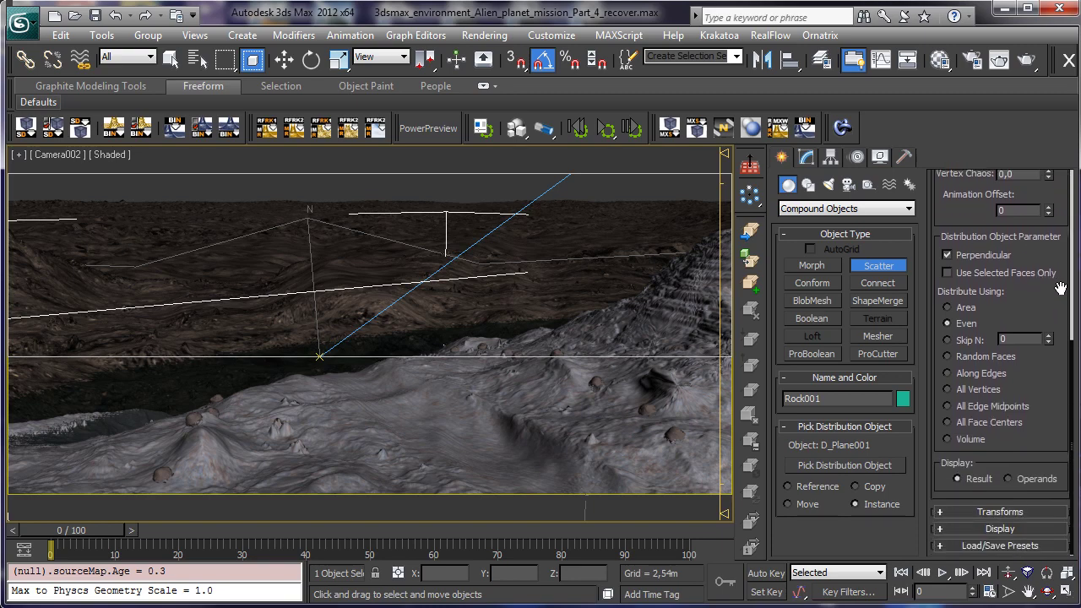
pyautogui.click(1021, 513)
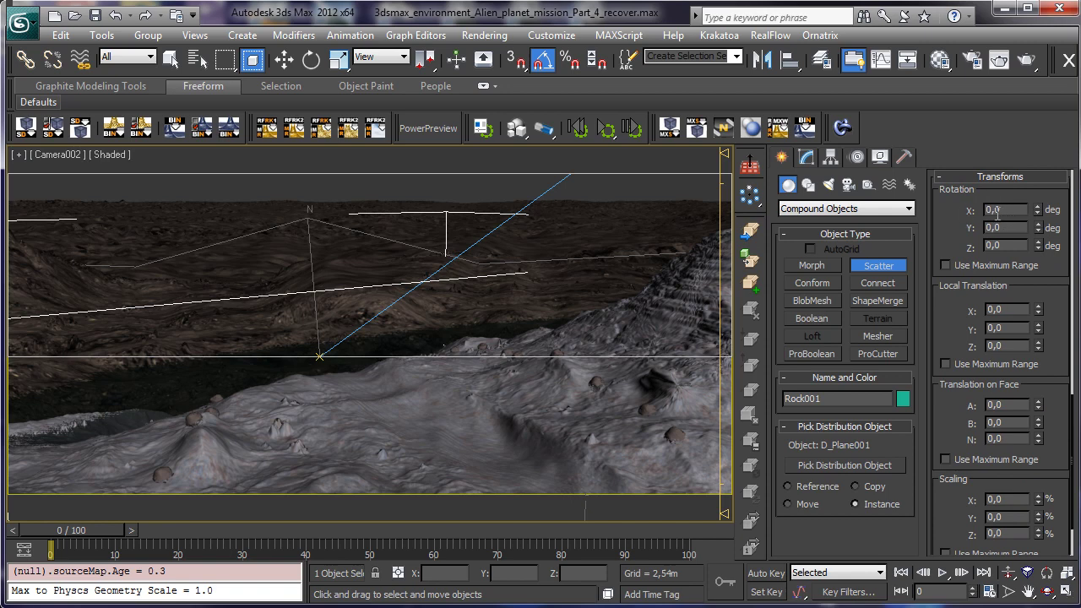
pyautogui.moveTo(952, 403); pyautogui.dragTo(968, 275)
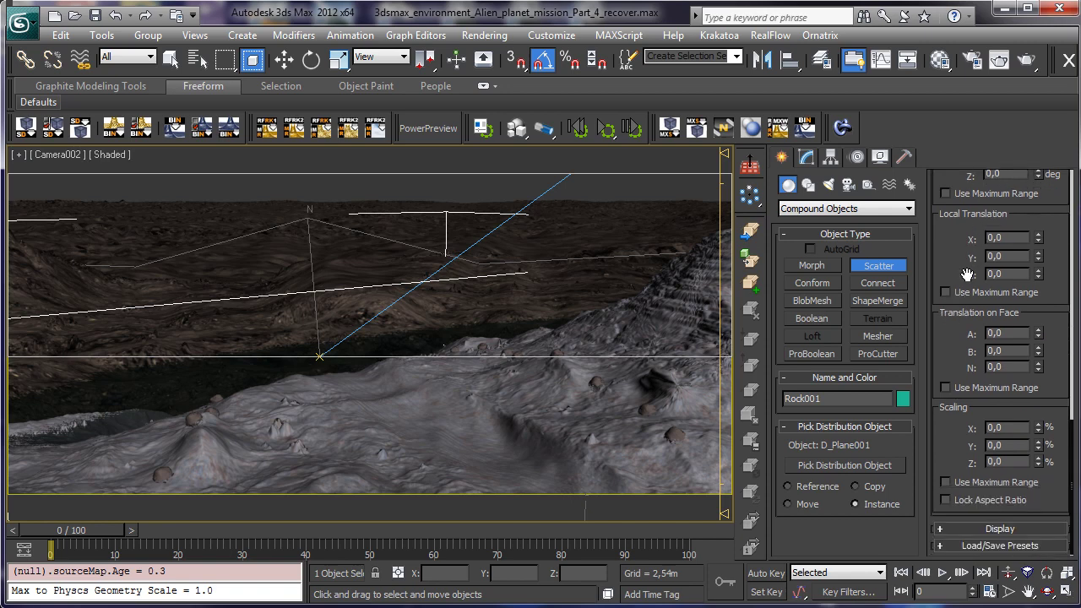
pyautogui.click(1013, 428)
pyautogui.write('75')
pyautogui.press('Tab')
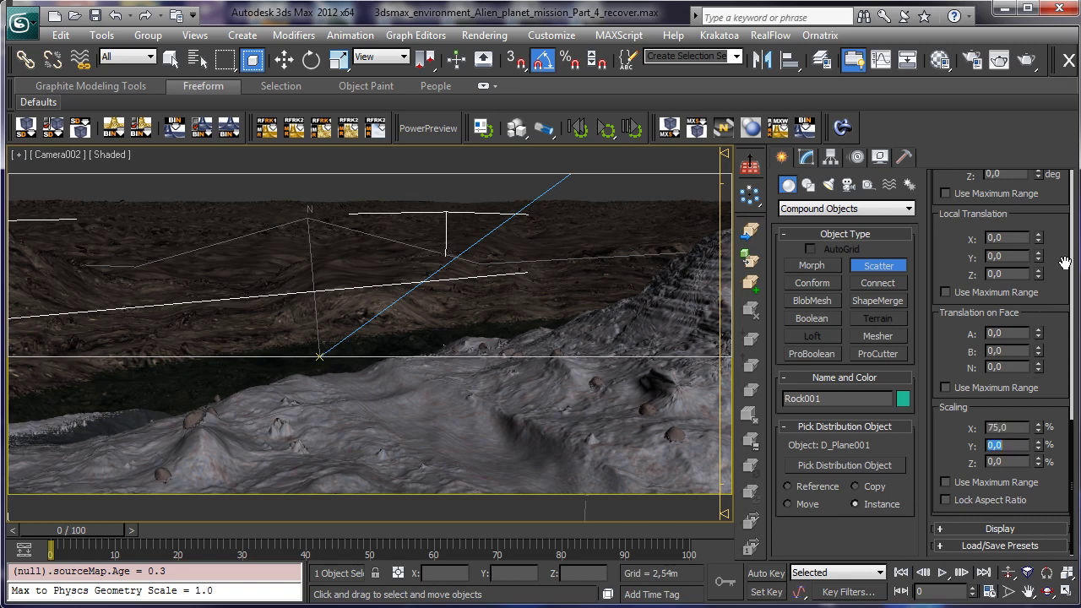
pyautogui.write('75')
pyautogui.press('Tab')
pyautogui.write('7')
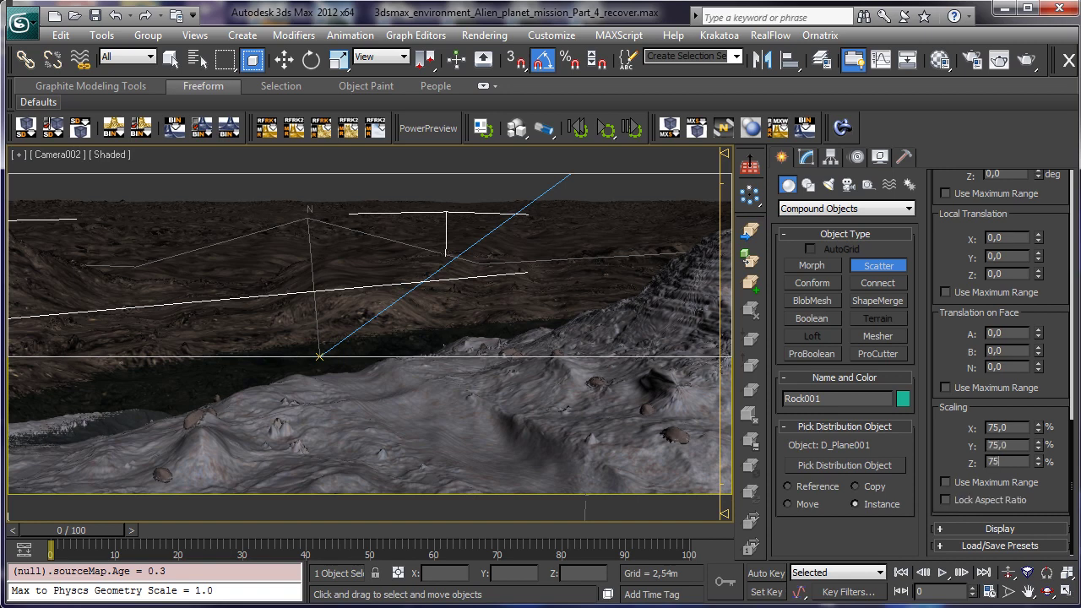
pyautogui.press('Return')
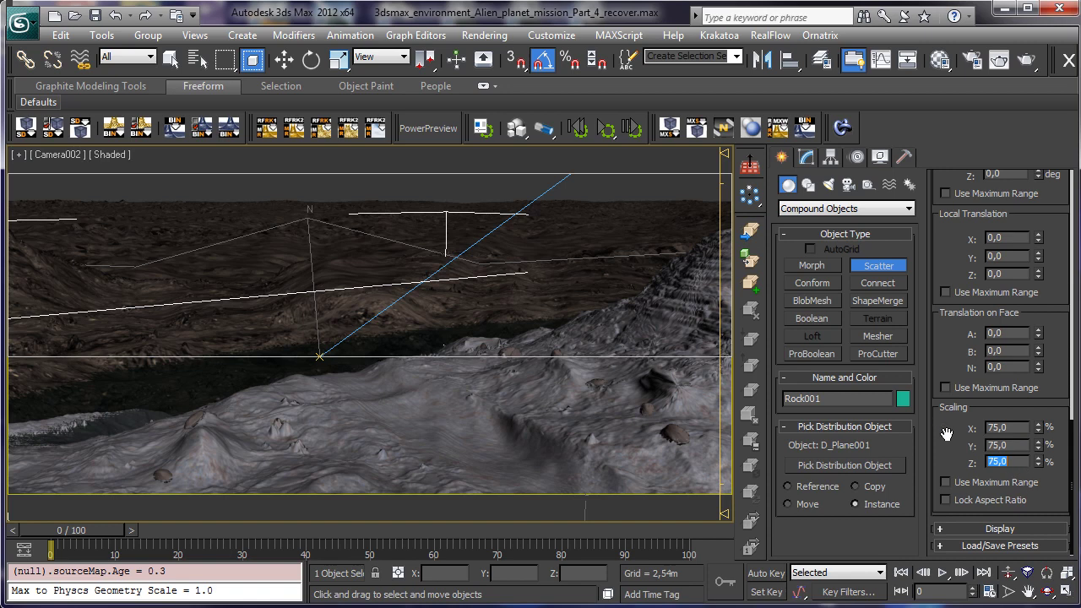
# Step: Set the scattered rocks' rotation variation to 60 degrees on X, 60 on Y and 360 on Z
pyautogui.moveTo(947, 434); pyautogui.dragTo(962, 468)
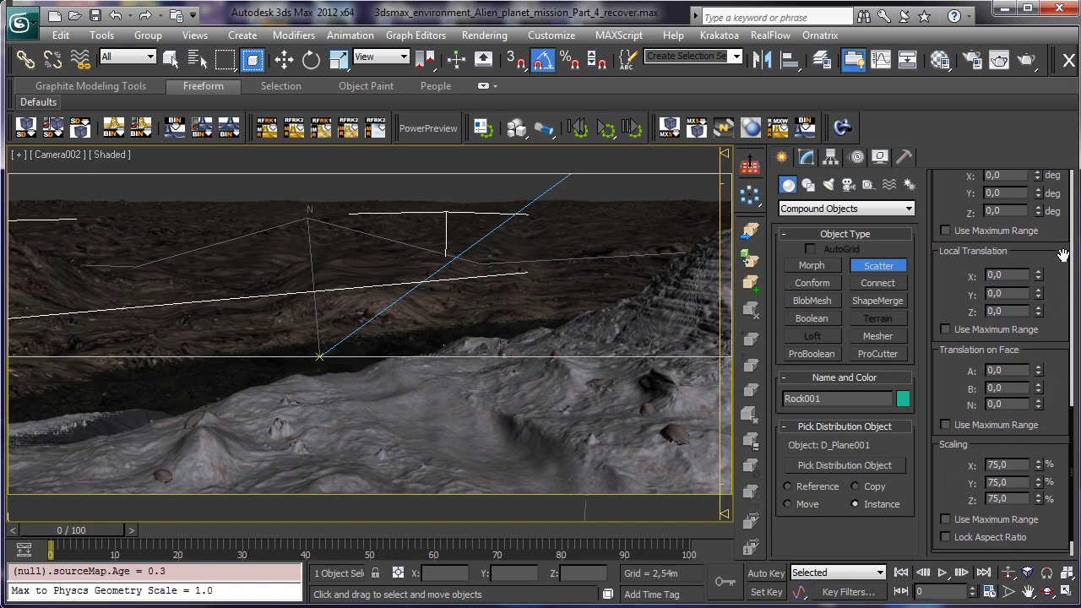
pyautogui.moveTo(1063, 254); pyautogui.dragTo(1047, 372)
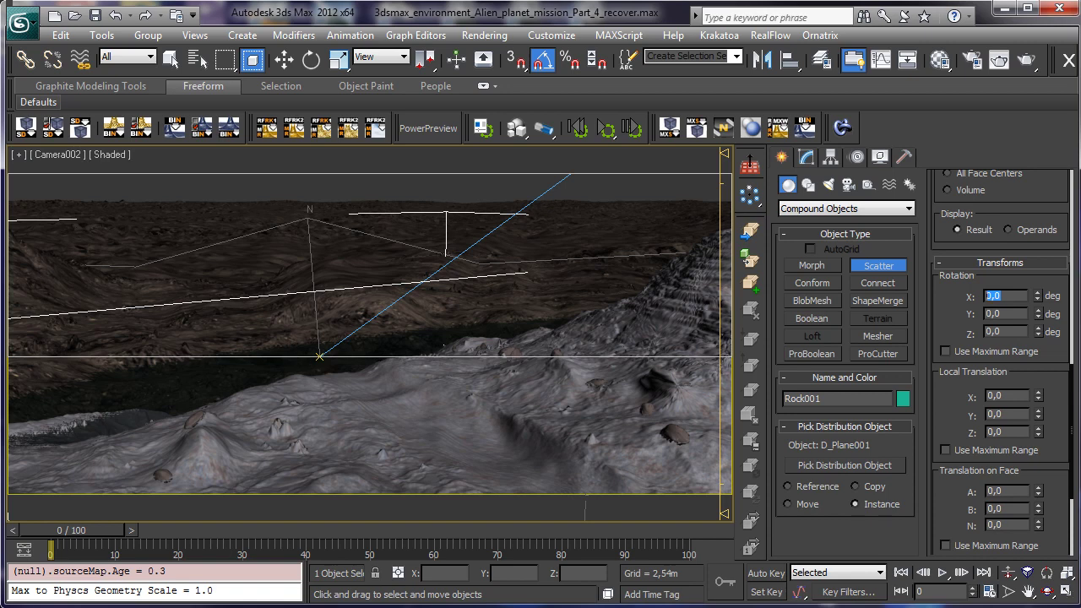
pyautogui.press('Tab')
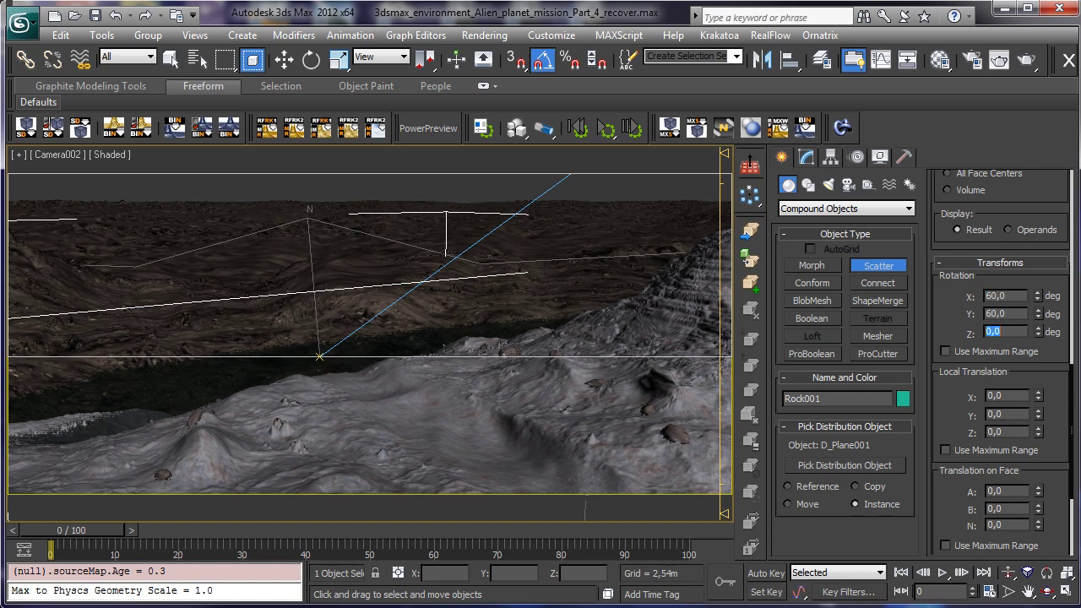
pyautogui.write('85')
pyautogui.press('Tab')
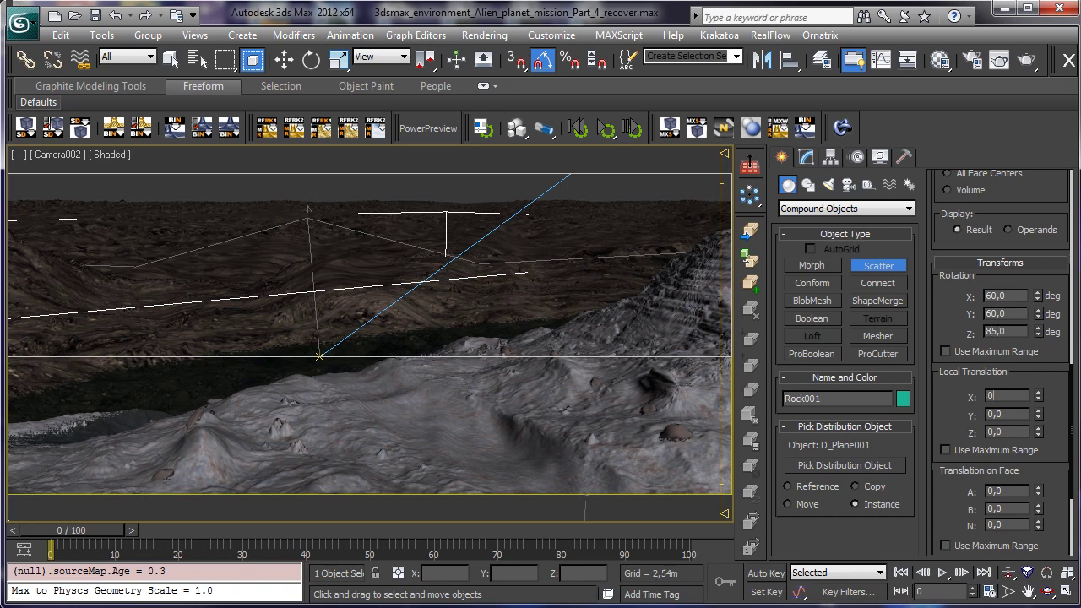
pyautogui.doubleClick(1012, 331)
pyautogui.write('360')
pyautogui.press('Return')
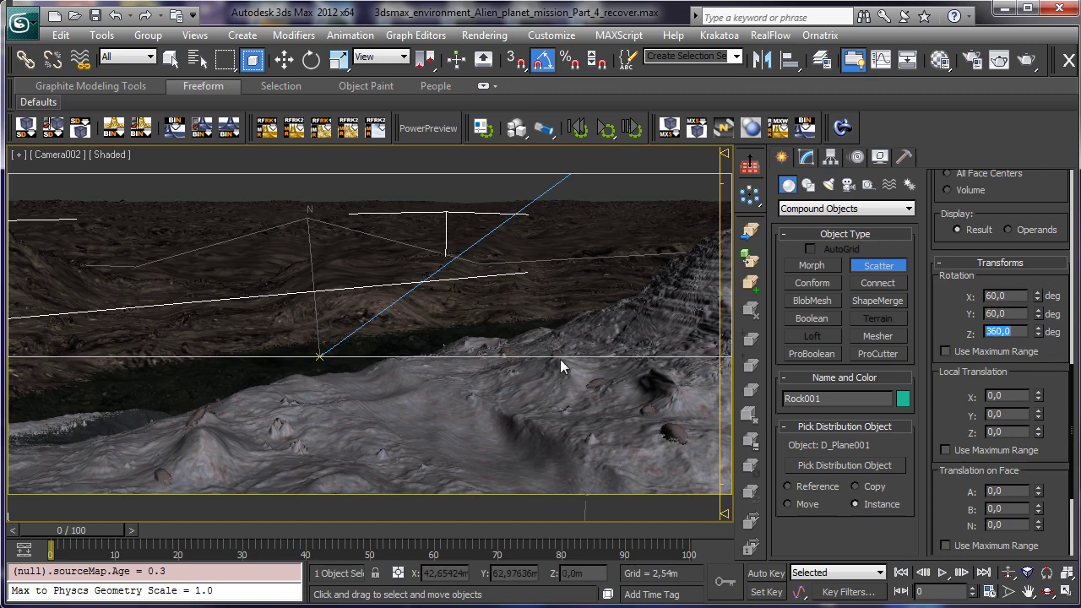
# Step: Lock the aspect ratio of the scatter scaling and distribute the duplicates by Area
pyautogui.scroll(-5, 995, 286)
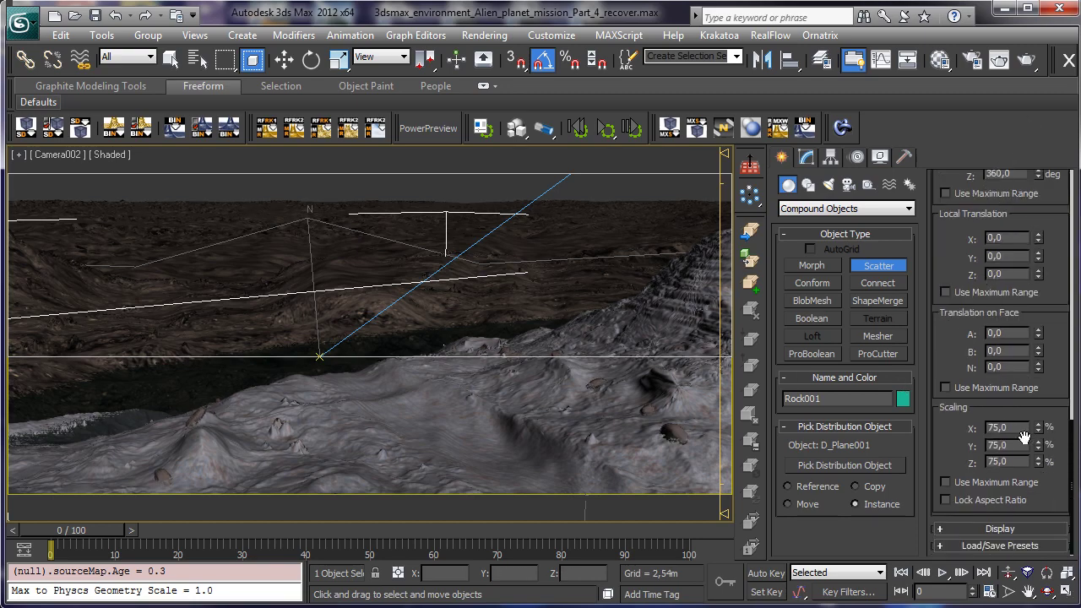
pyautogui.click(947, 501)
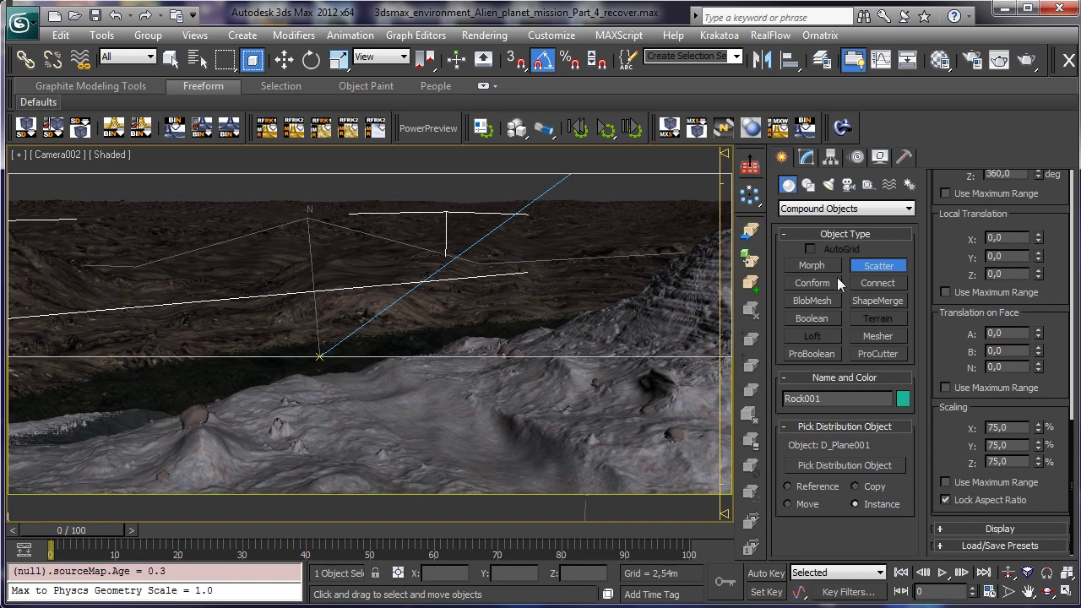
pyautogui.moveTo(955, 237); pyautogui.dragTo(936, 345)
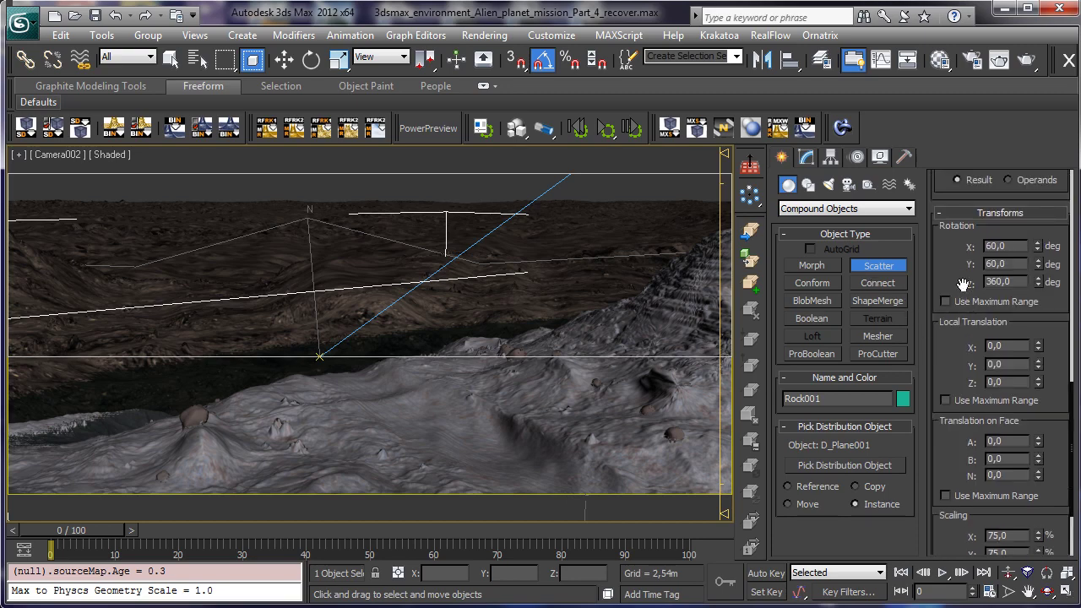
pyautogui.moveTo(963, 286); pyautogui.dragTo(875, 473)
pyautogui.moveTo(1002, 229); pyautogui.dragTo(975, 416)
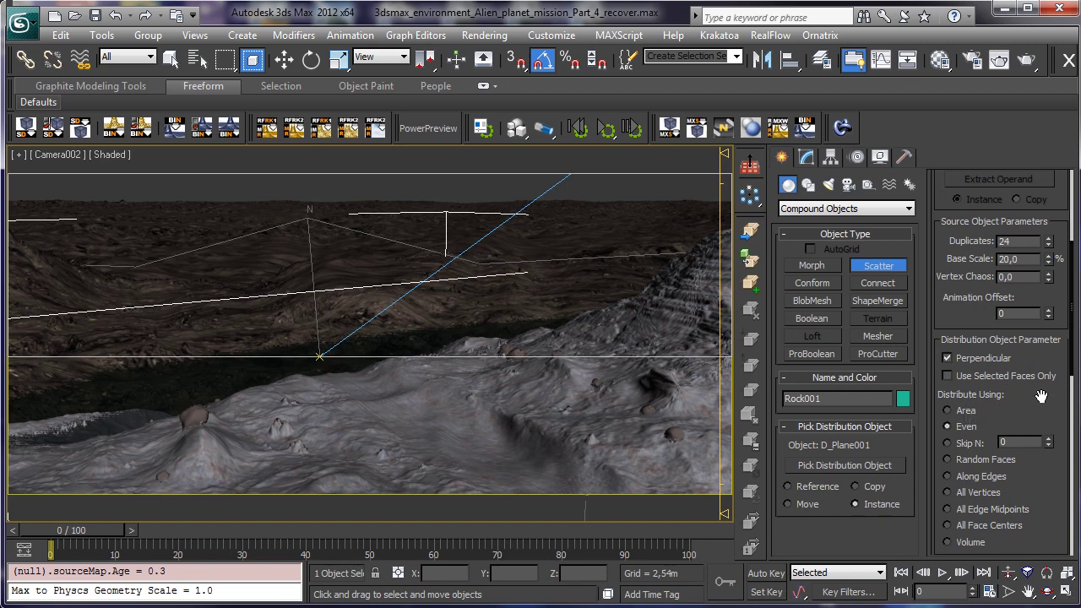
pyautogui.click(961, 412)
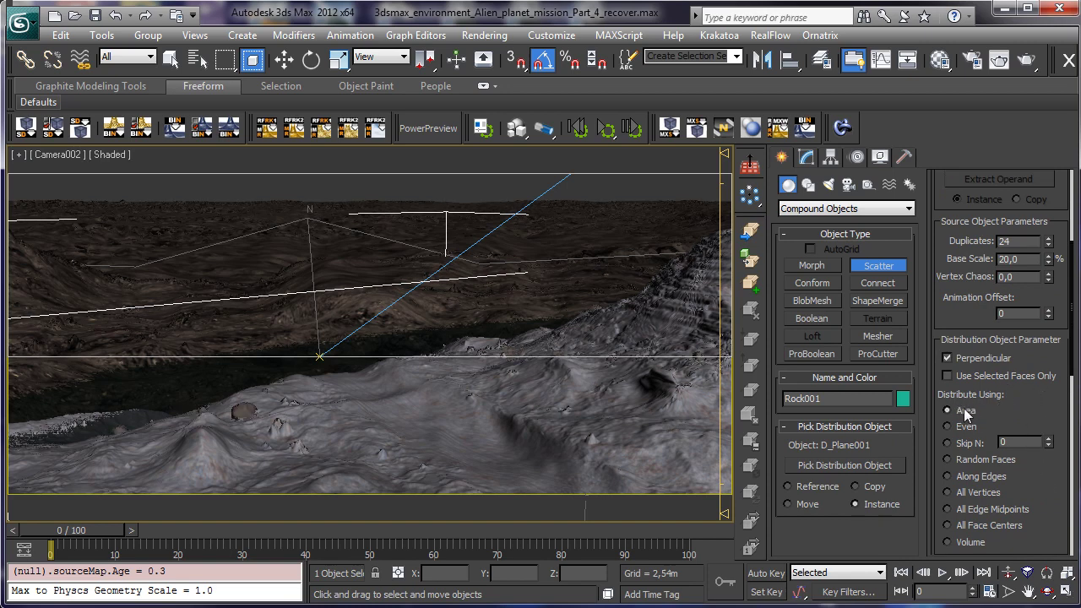
# Step: Raise the scatter to 162 duplicates and set its vertex chaos to 4
pyautogui.moveTo(1051, 242)
pyautogui.mouseDown()
pyautogui.moveTo(1057, 212)
pyautogui.moveTo(1058, 252)
pyautogui.mouseUp()
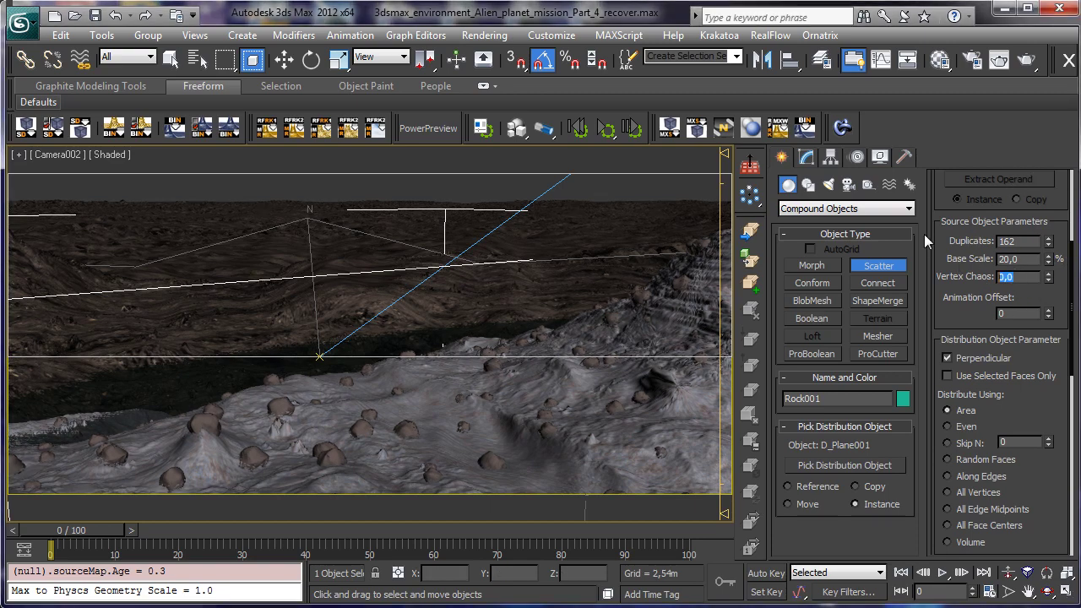
pyautogui.write('2')
pyautogui.press('Return')
pyautogui.write('4')
pyautogui.press('Return')
# Step: Reduce the base scale of the scattered rocks, first to 10% and finally to 5%
pyautogui.click(1033, 259)
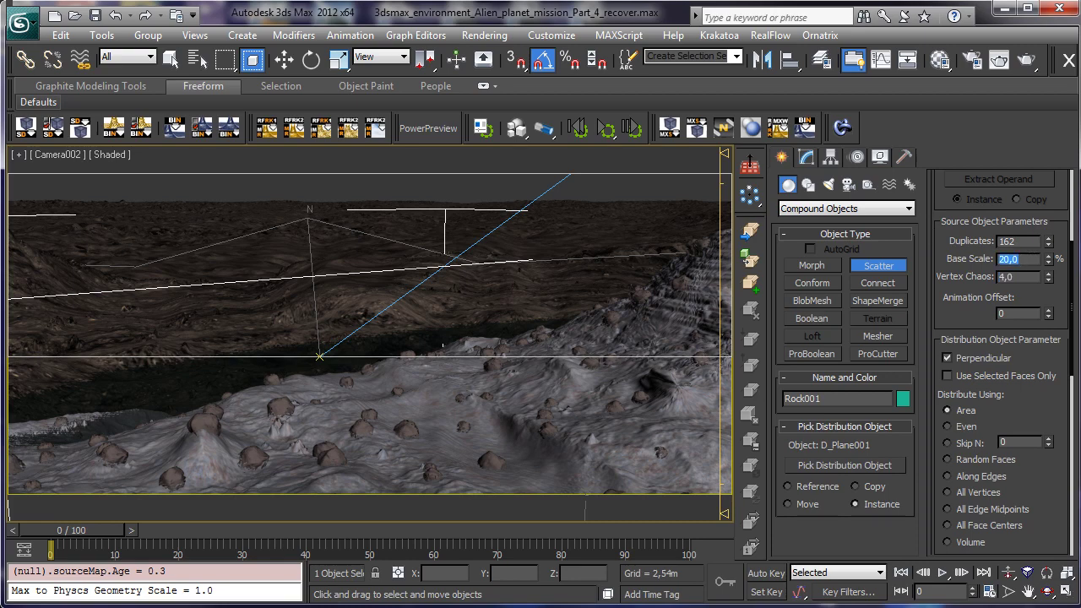
pyautogui.write('10')
pyautogui.press('Return')
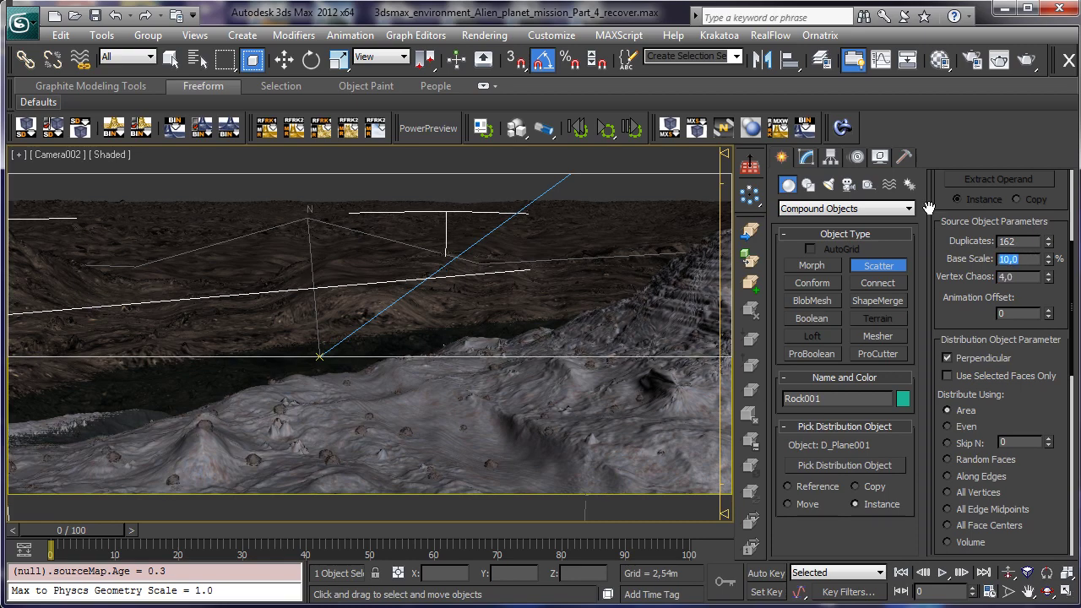
pyautogui.write('5')
pyautogui.press('Return')
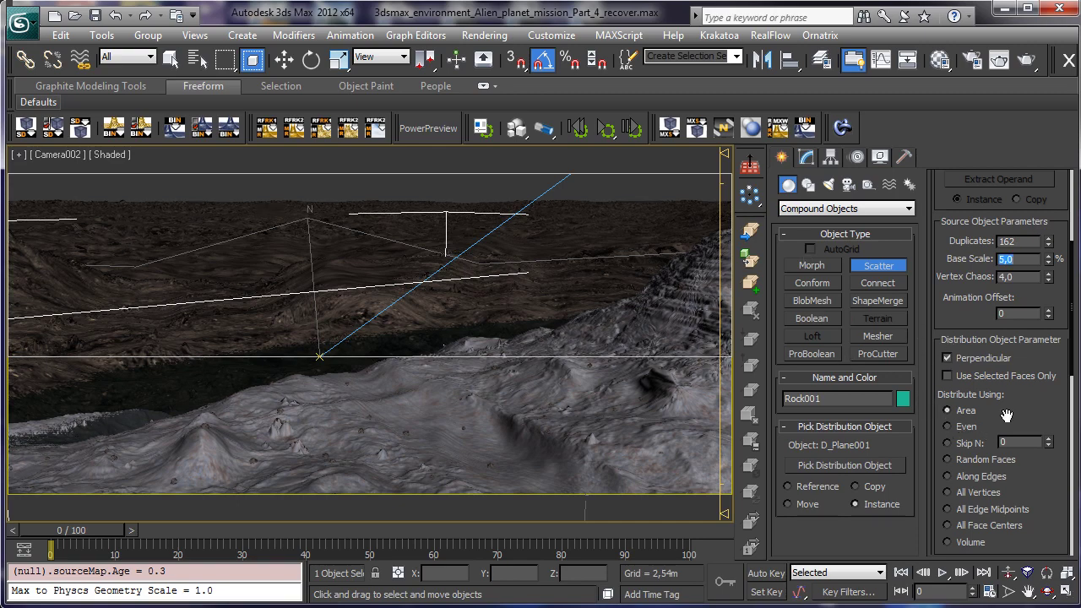
# Step: Review the scatter's transform settings and set the number of duplicates to 500
pyautogui.scroll(-5, 1037, 414)
pyautogui.moveTo(945, 348); pyautogui.dragTo(1033, 188)
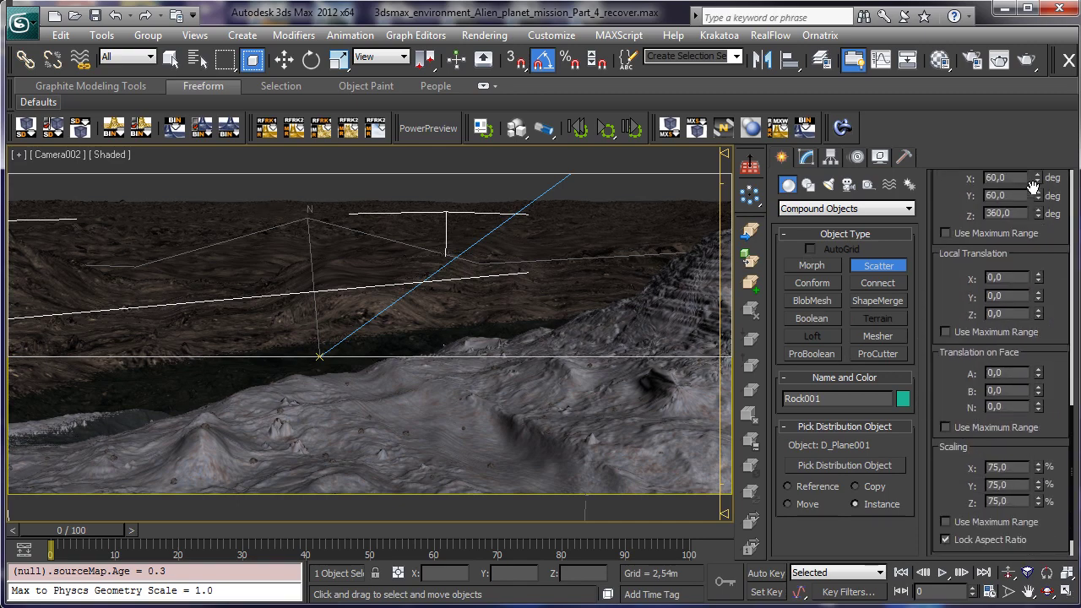
pyautogui.moveTo(1010, 473); pyautogui.dragTo(954, 451)
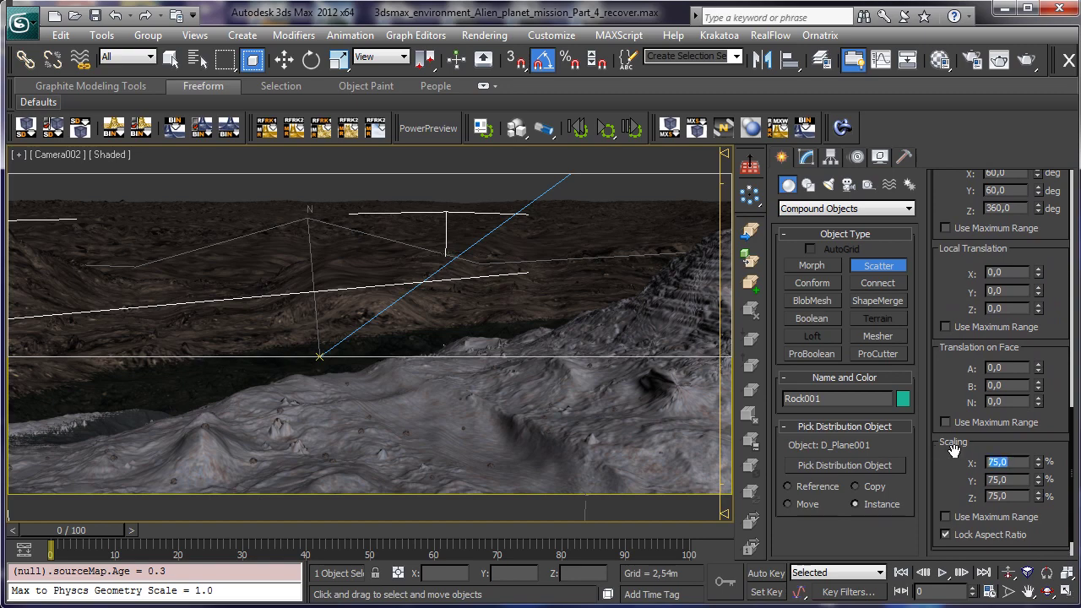
pyautogui.click(951, 366)
pyautogui.scroll(4, 951, 366)
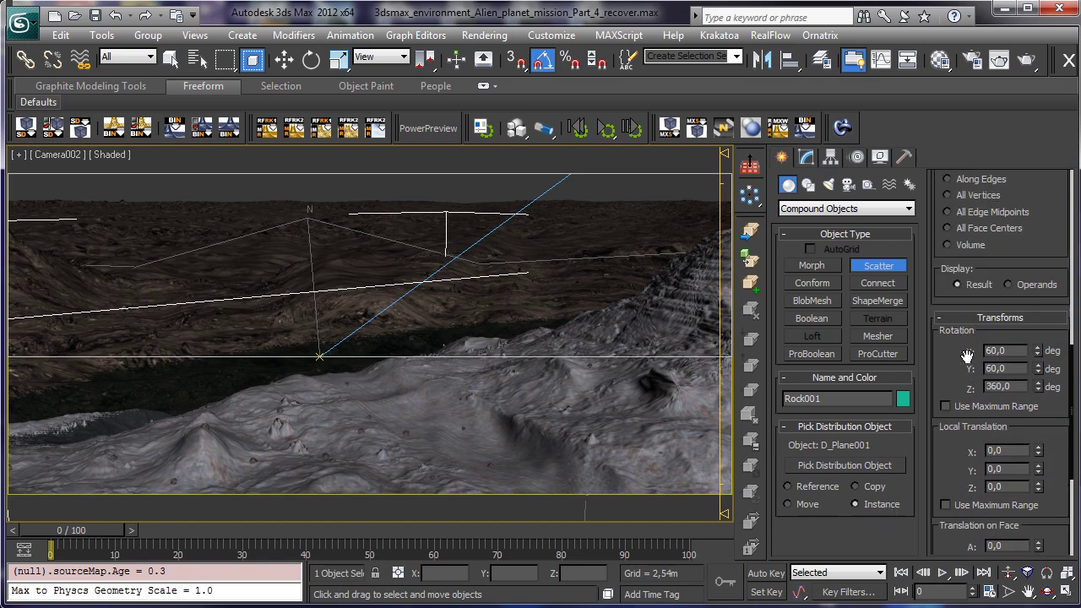
pyautogui.scroll(5, 971, 358)
pyautogui.scroll(5, 1039, 297)
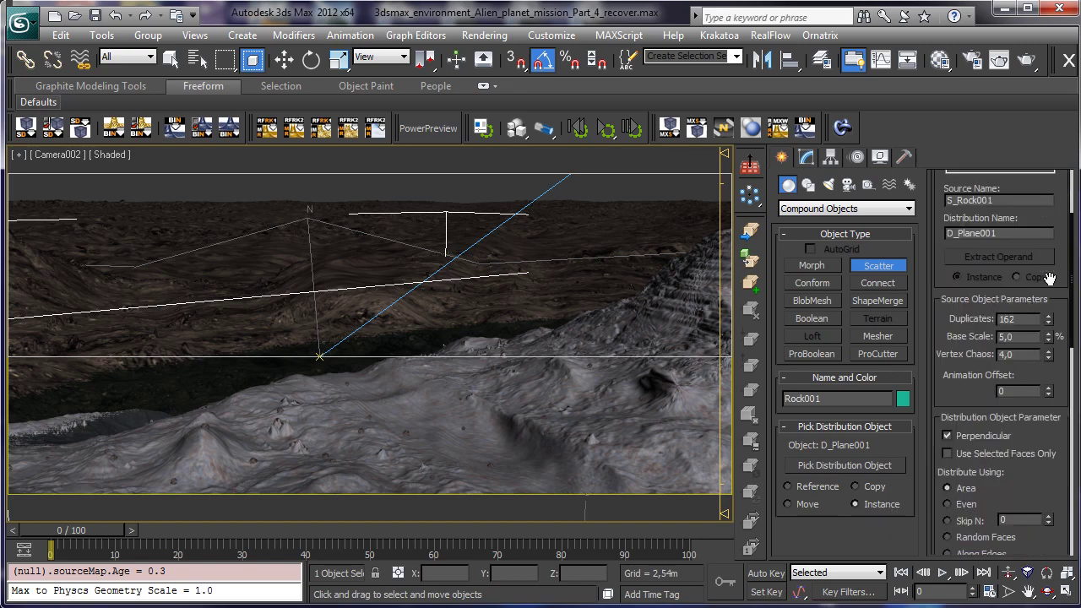
pyautogui.doubleClick(1029, 321)
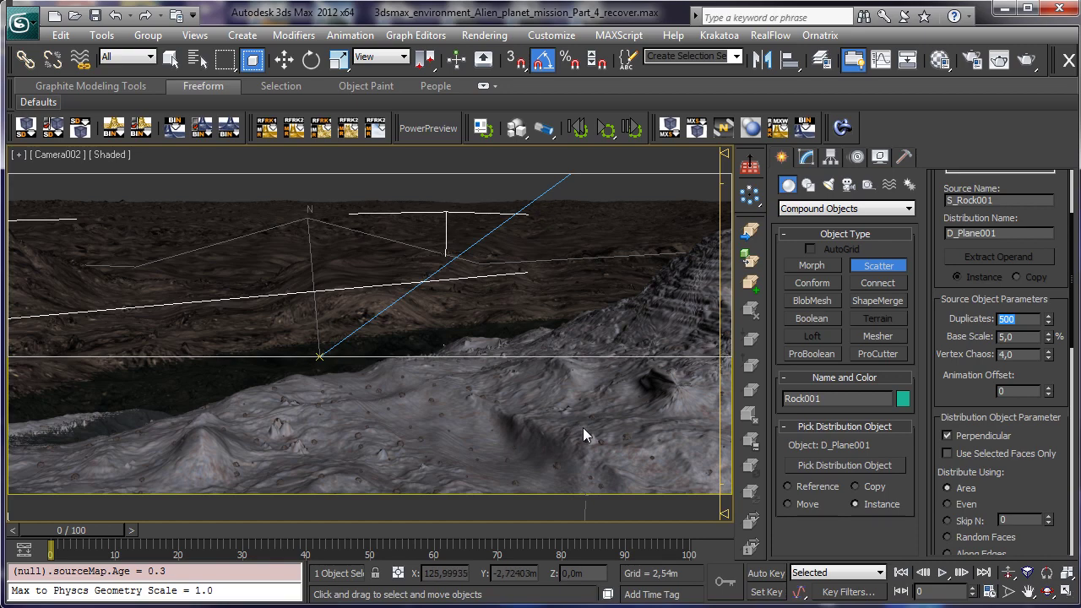
# Step: Resize the render region to the lower part of the Camera002 frame, render the scattered rocks there, and close the render window
pyautogui.click(1000, 59)
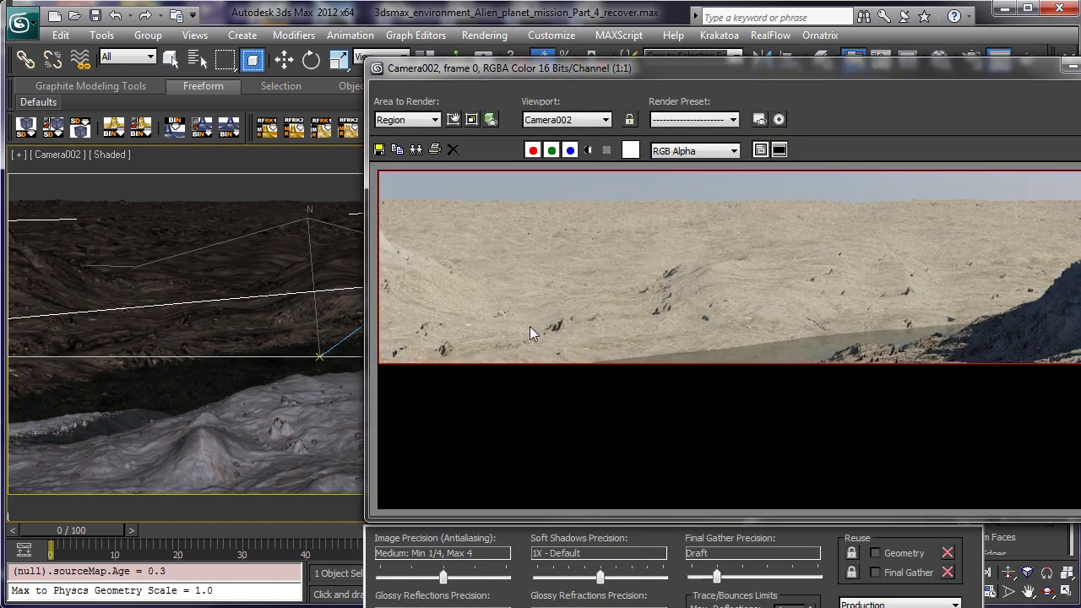
pyautogui.click(454, 120)
pyautogui.moveTo(682, 273); pyautogui.dragTo(676, 435)
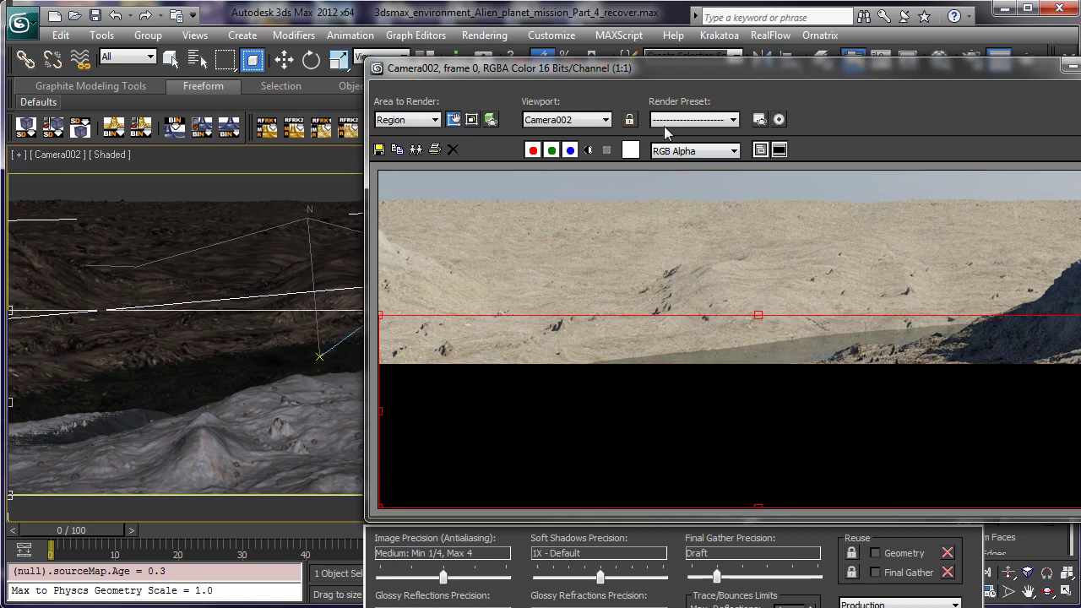
pyautogui.click(453, 120)
pyautogui.moveTo(525, 71); pyautogui.dragTo(401, 33)
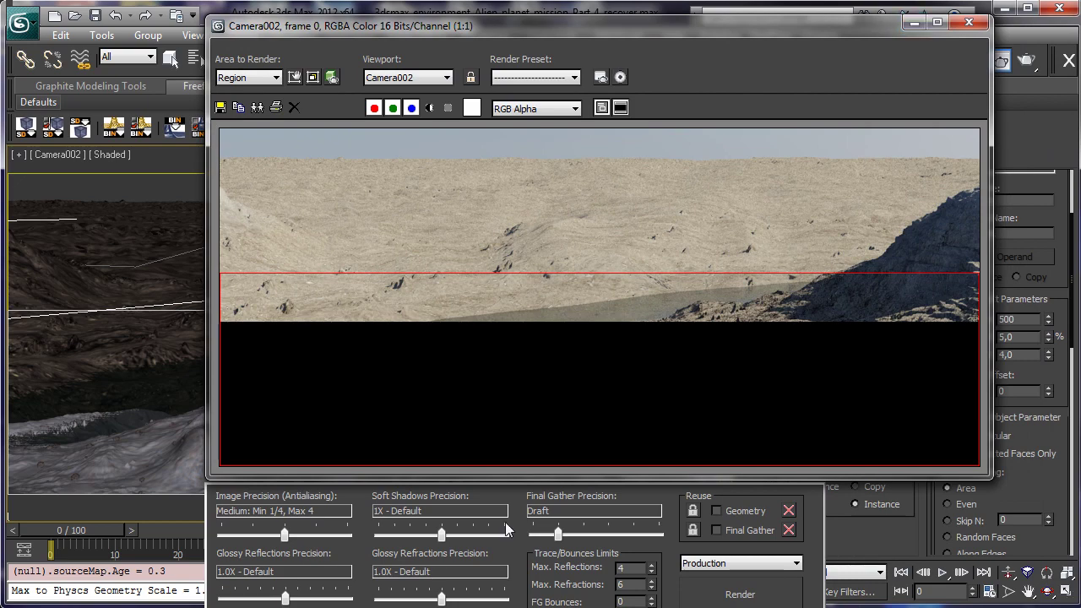
pyautogui.click(741, 594)
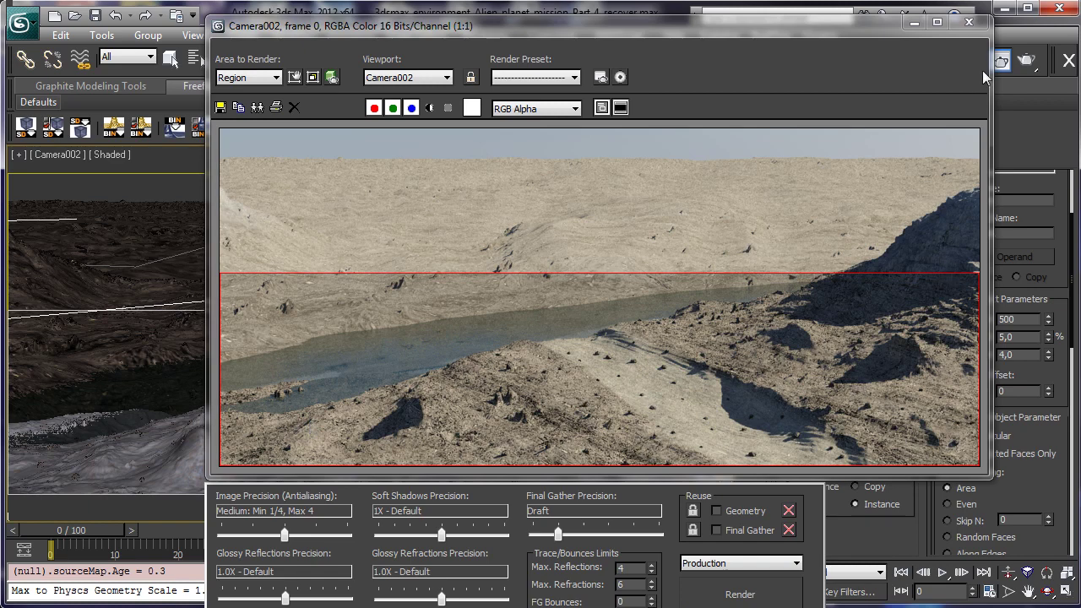
pyautogui.click(963, 25)
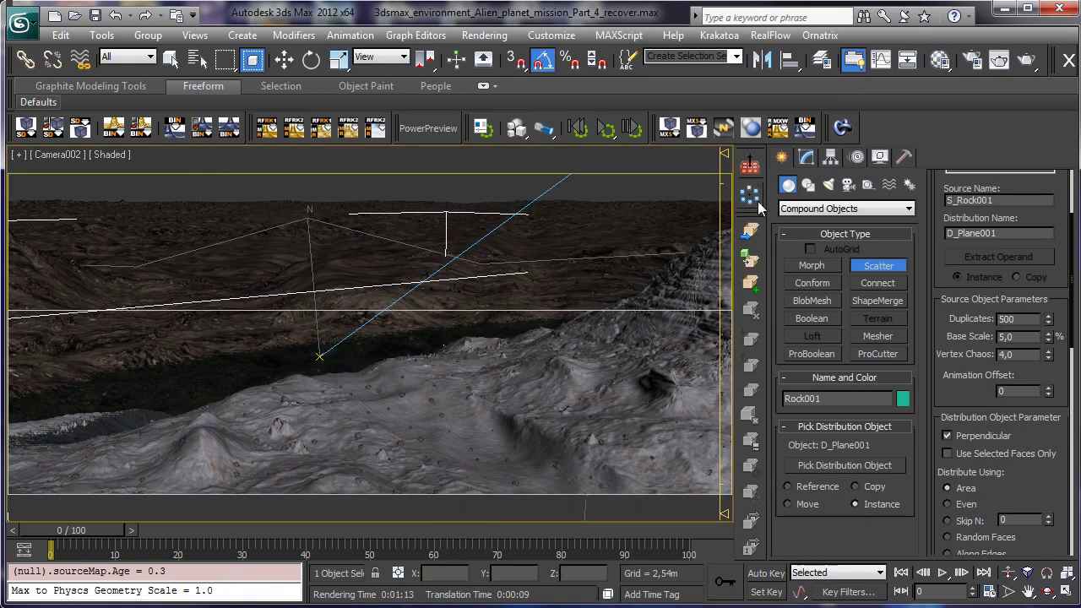
# Step: Clone the original Rock in place as an independent copy named Rock002 and show its display settings
pyautogui.click(170, 61)
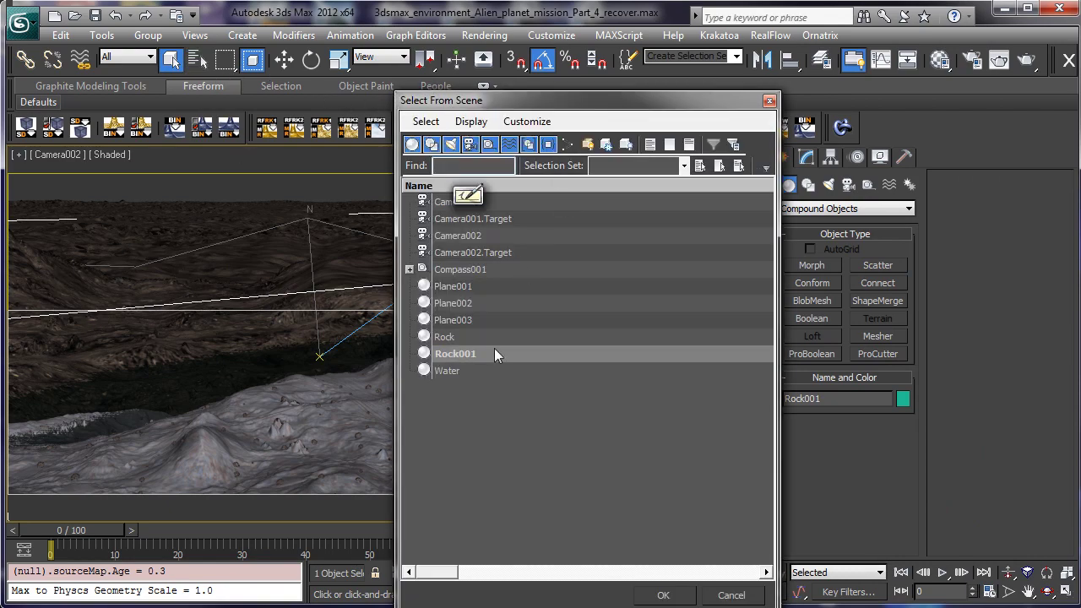
pyautogui.doubleClick(454, 336)
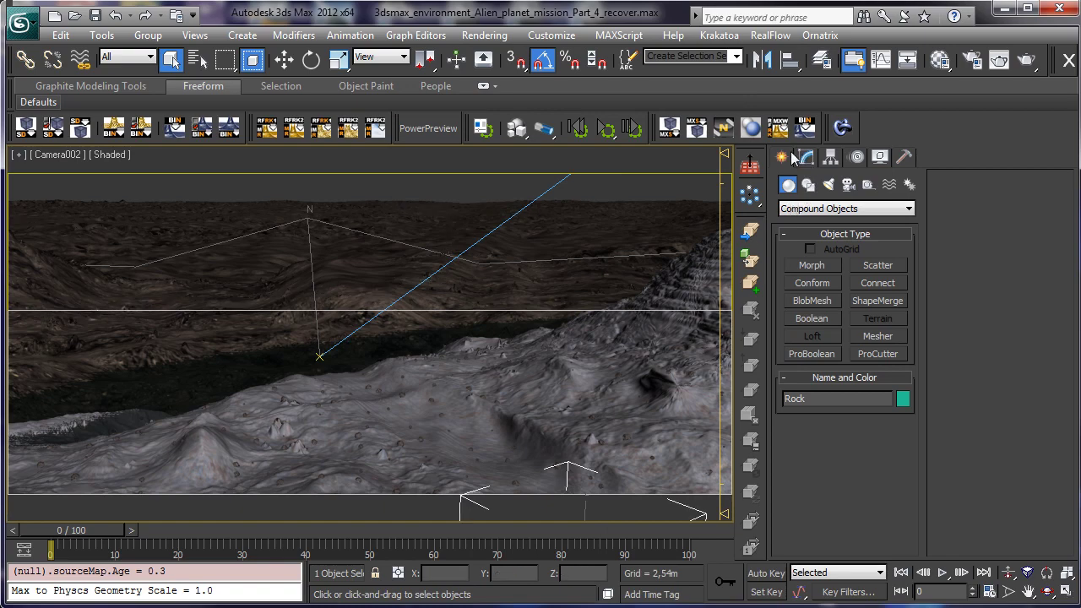
pyautogui.click(61, 34)
pyautogui.click(91, 161)
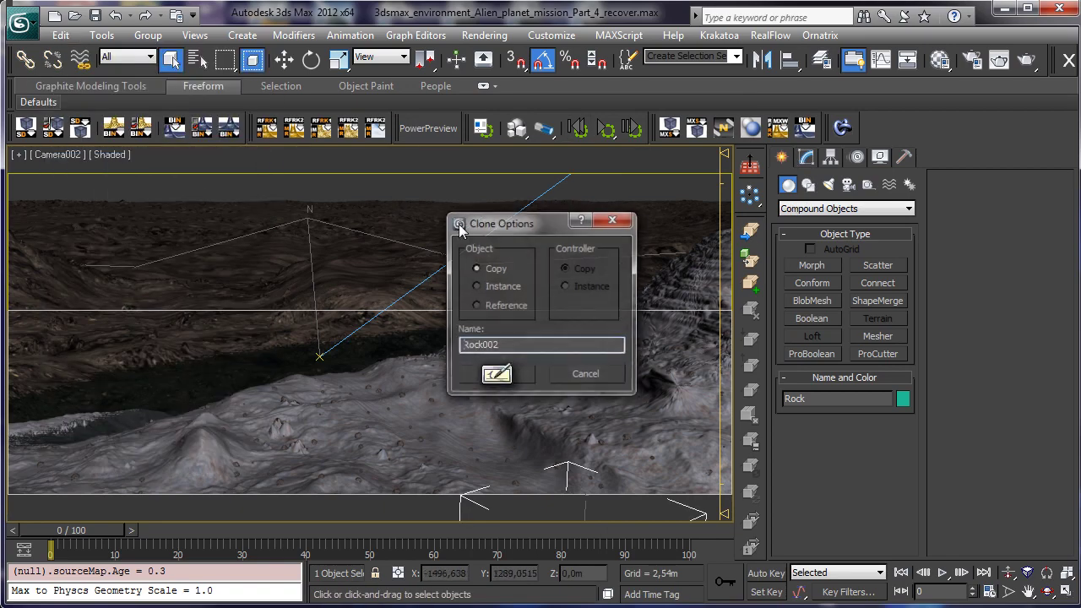
pyautogui.click(496, 373)
pyautogui.click(880, 157)
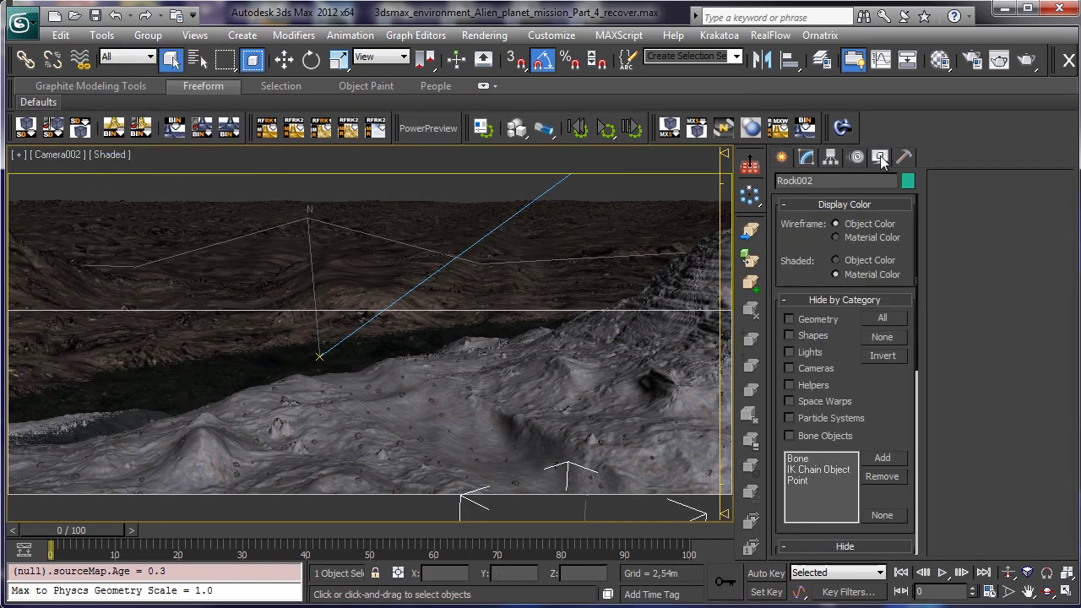
# Step: Hide the spare copy Rock002 and select the original Rock by name
pyautogui.scroll(-5, 887, 397)
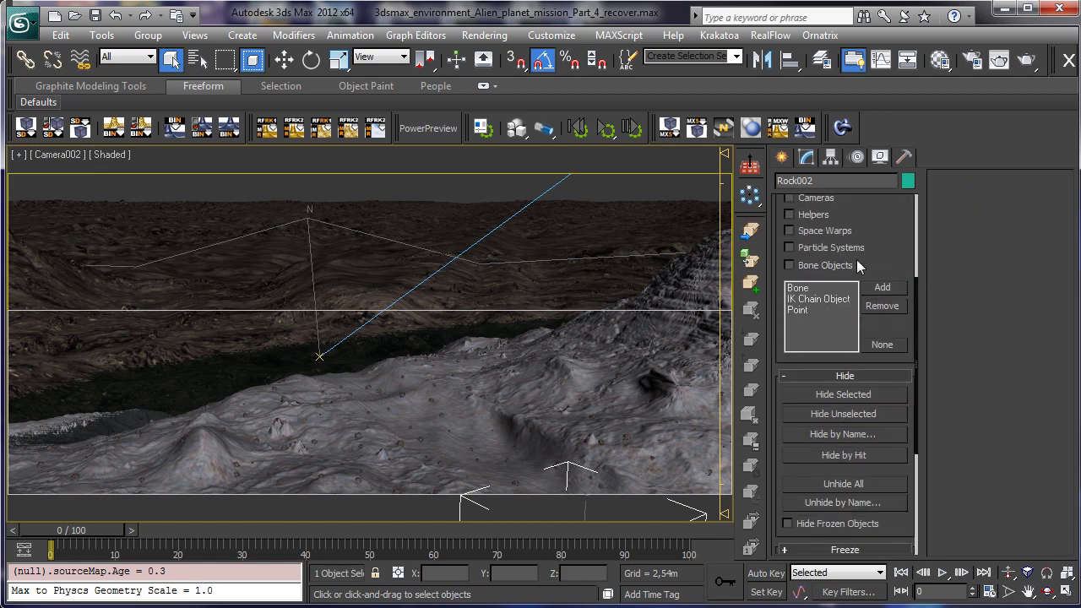
pyautogui.click(818, 392)
pyautogui.click(197, 58)
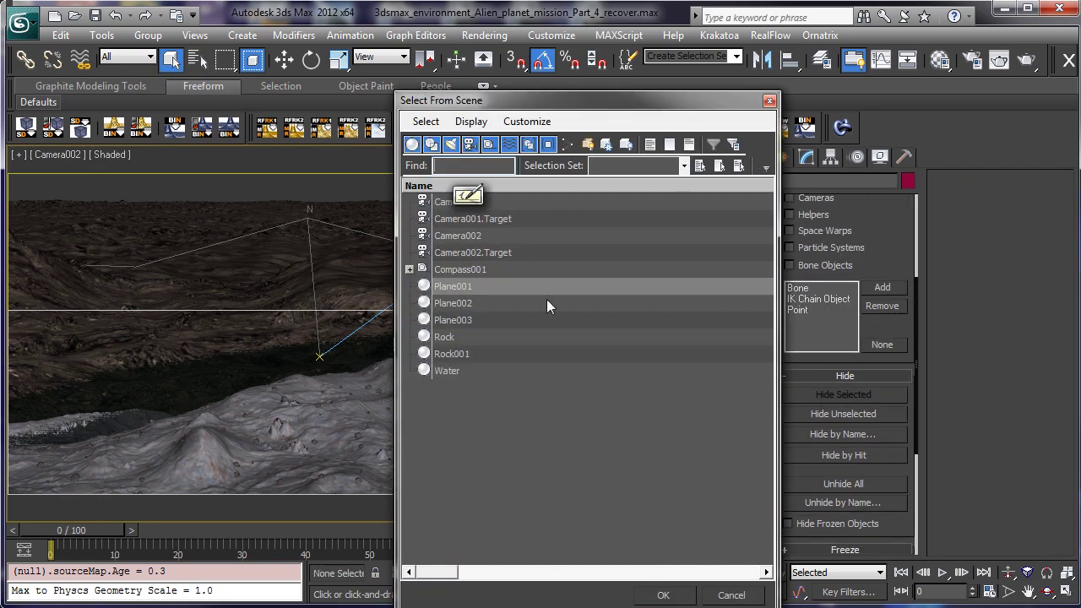
pyautogui.doubleClick(456, 336)
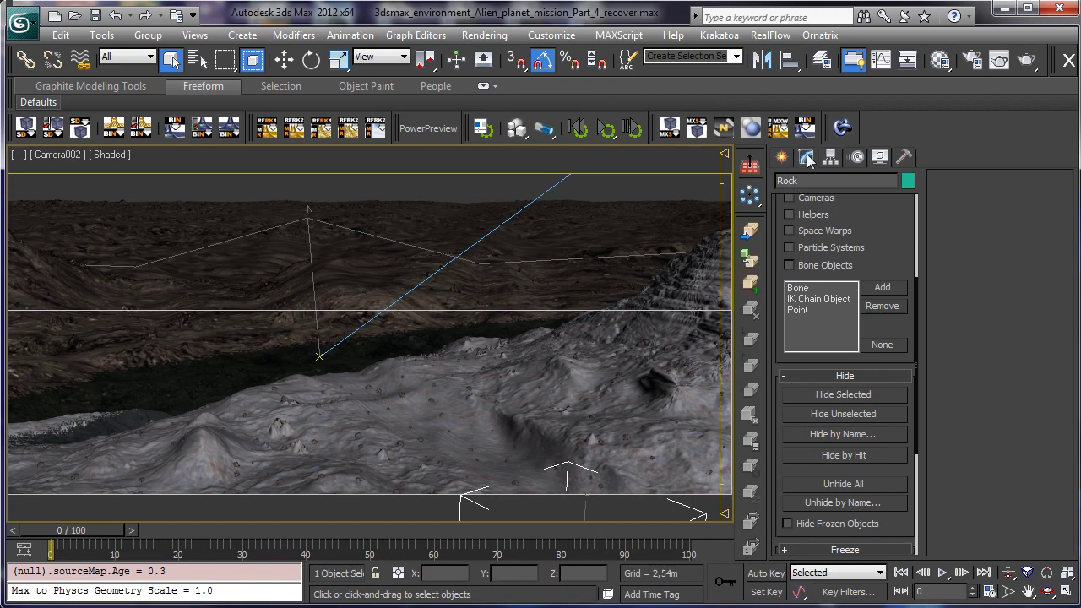
# Step: Create a Scatter compound object from Rock, with Plane002 as the instanced distribution object
pyautogui.click(782, 157)
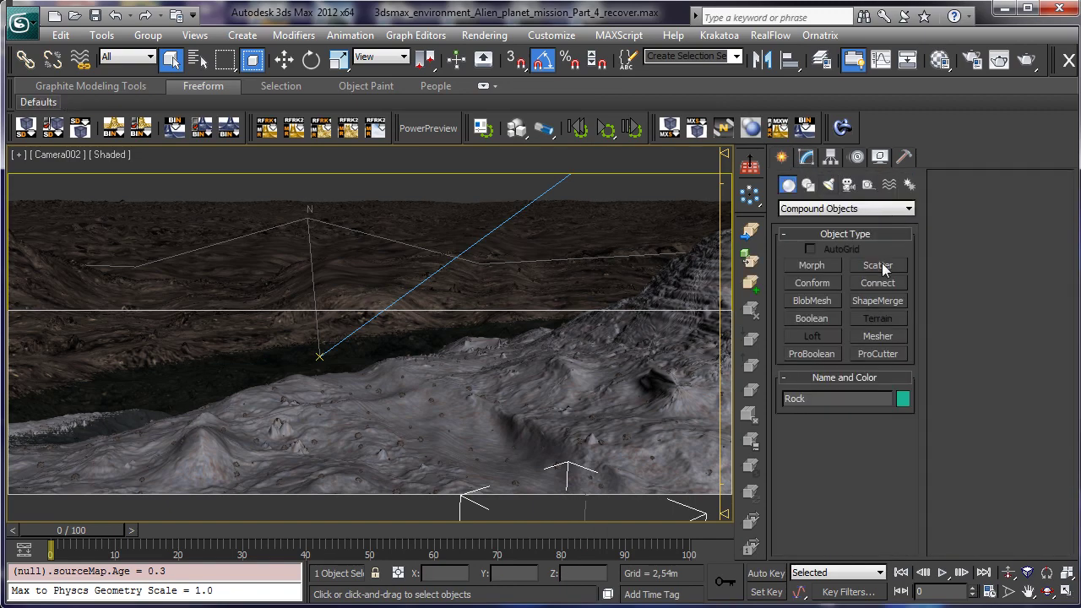
pyautogui.click(878, 265)
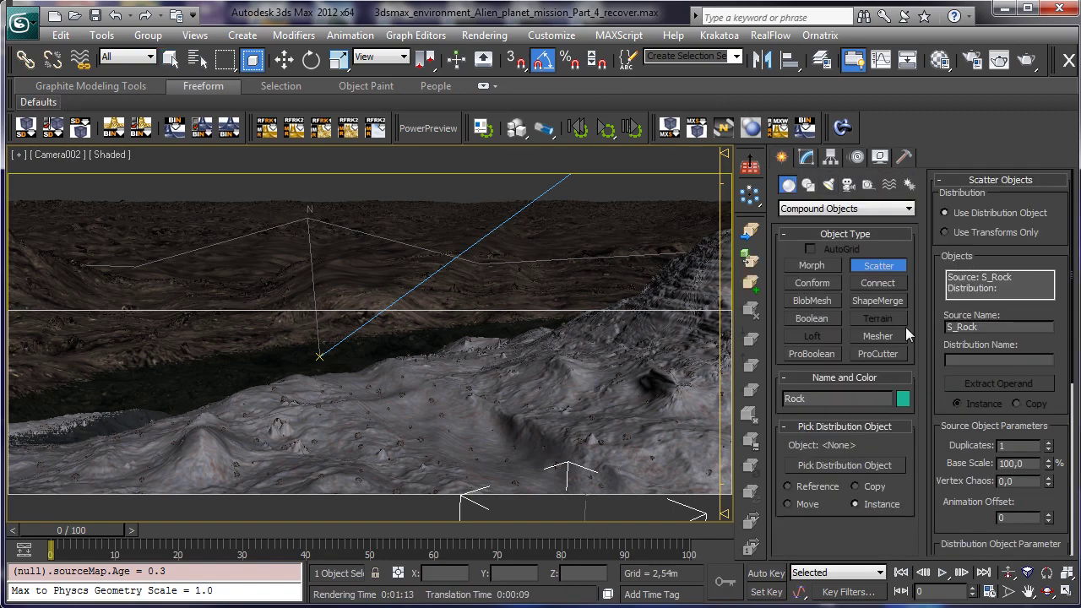
pyautogui.click(836, 465)
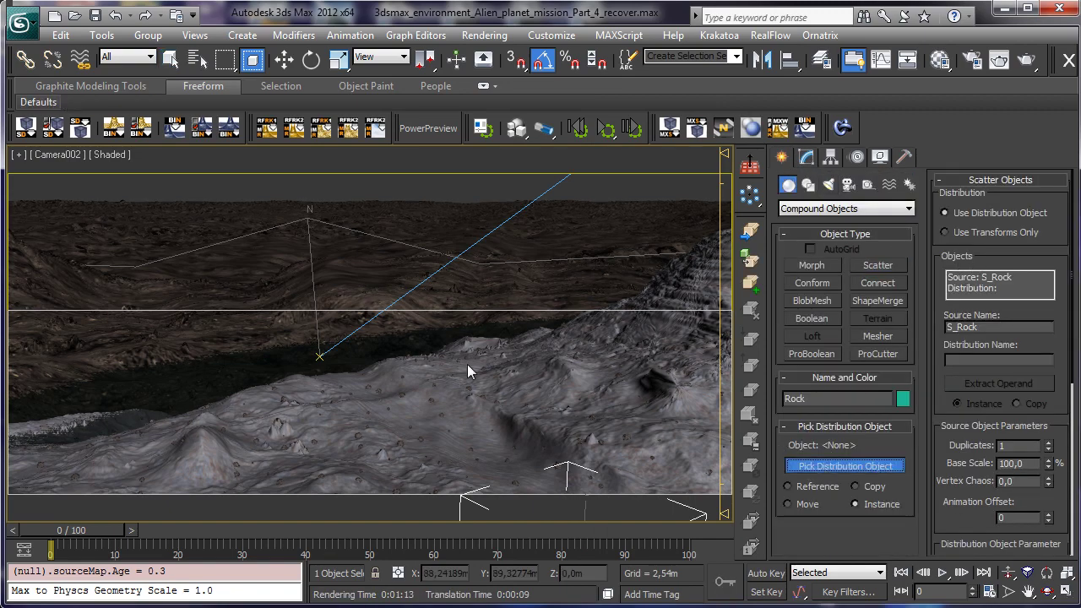
pyautogui.click(68, 334)
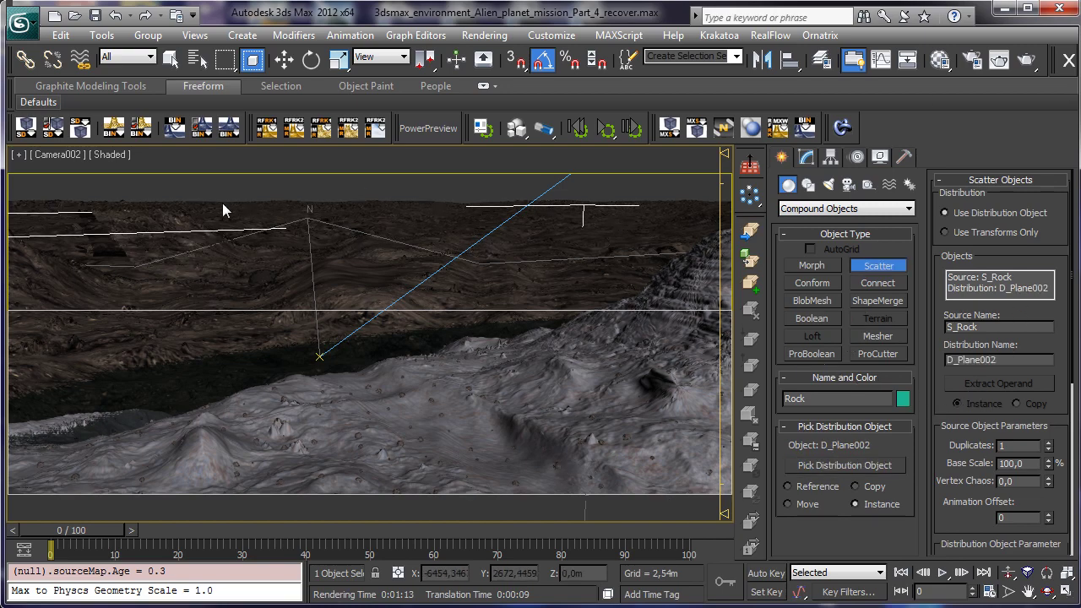
# Step: Inspect the terrain meshes in the Camera002 view with edged faces on, and switch edged faces off again
pyautogui.click(118, 155)
pyautogui.click(159, 231)
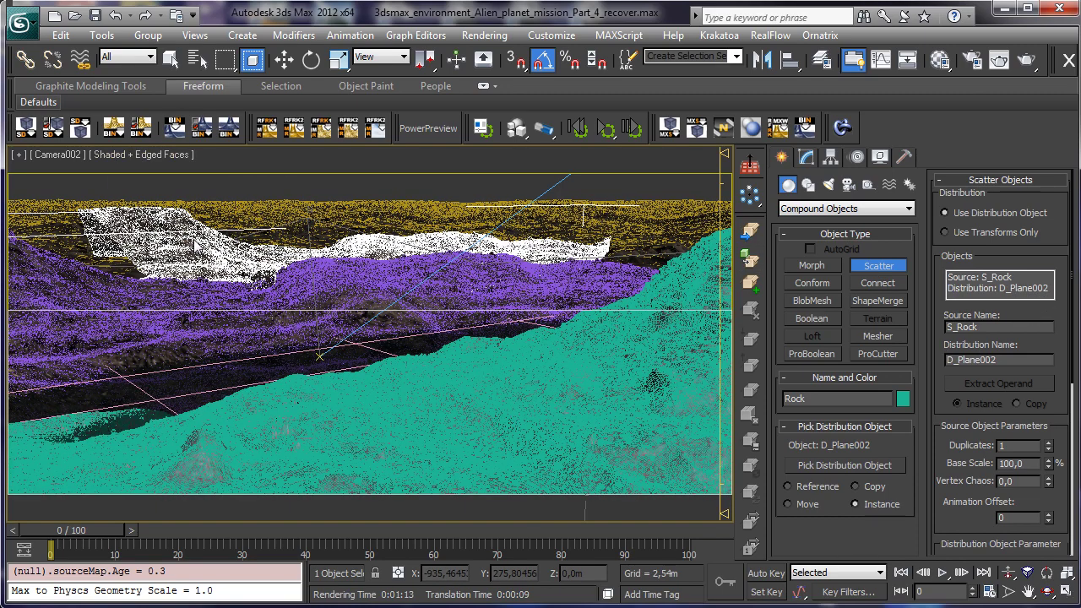
pyautogui.click(143, 156)
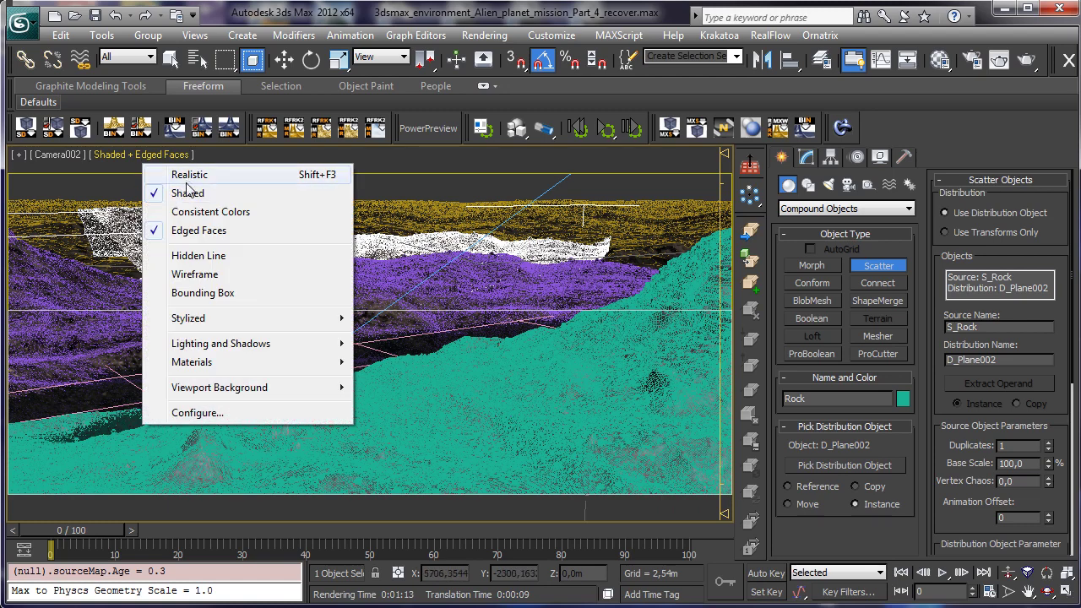
pyautogui.click(190, 233)
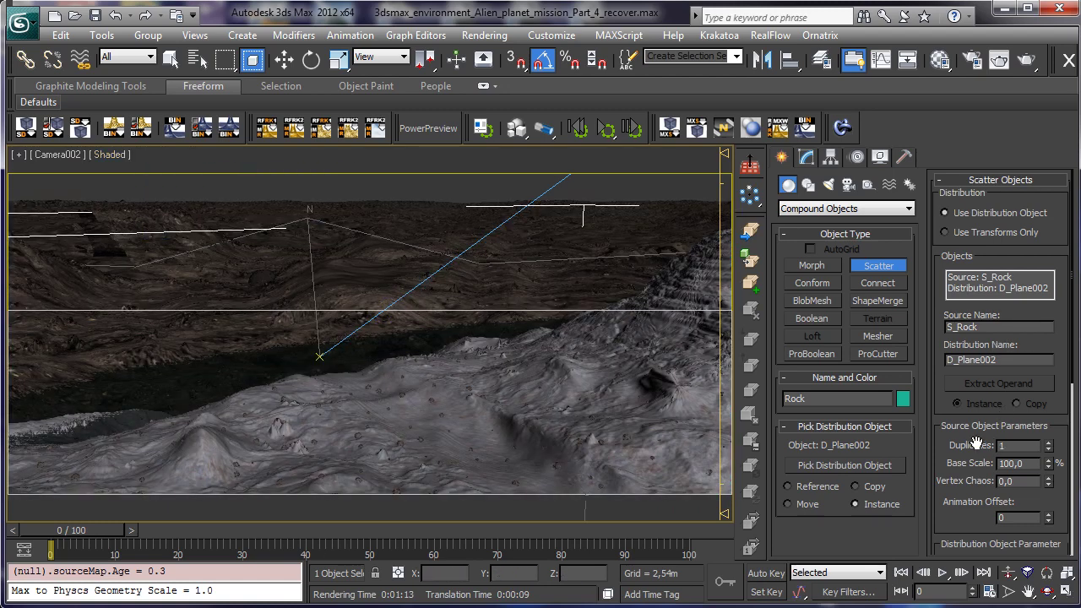
# Step: Set the Rock scatter's duplicates to 50 and its base scale to 35%
pyautogui.moveTo(948, 425); pyautogui.dragTo(980, 338)
pyautogui.click(807, 158)
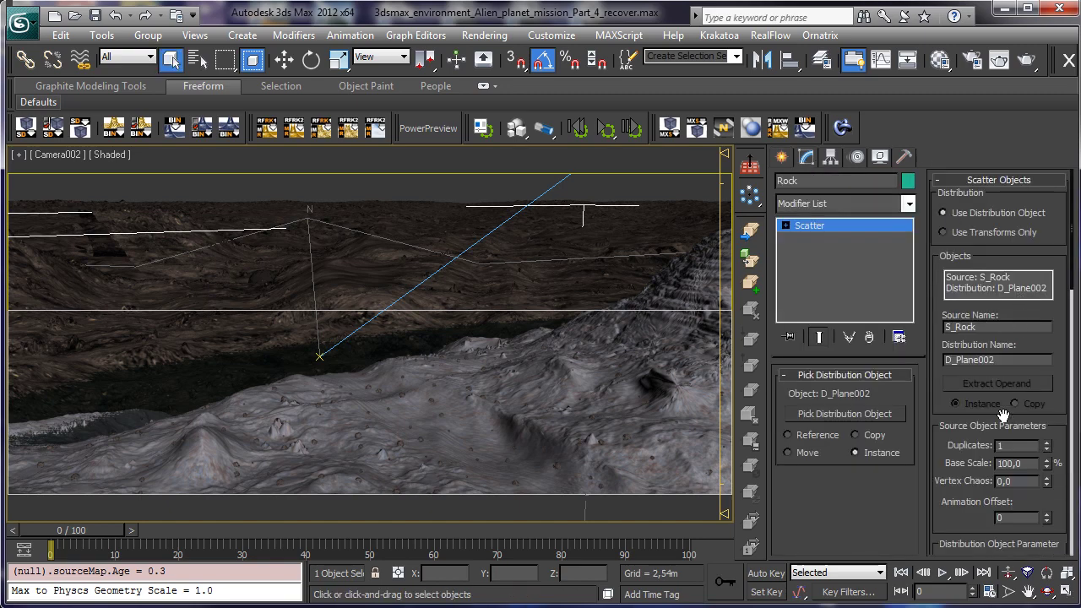
pyautogui.write('50')
pyautogui.press('Return')
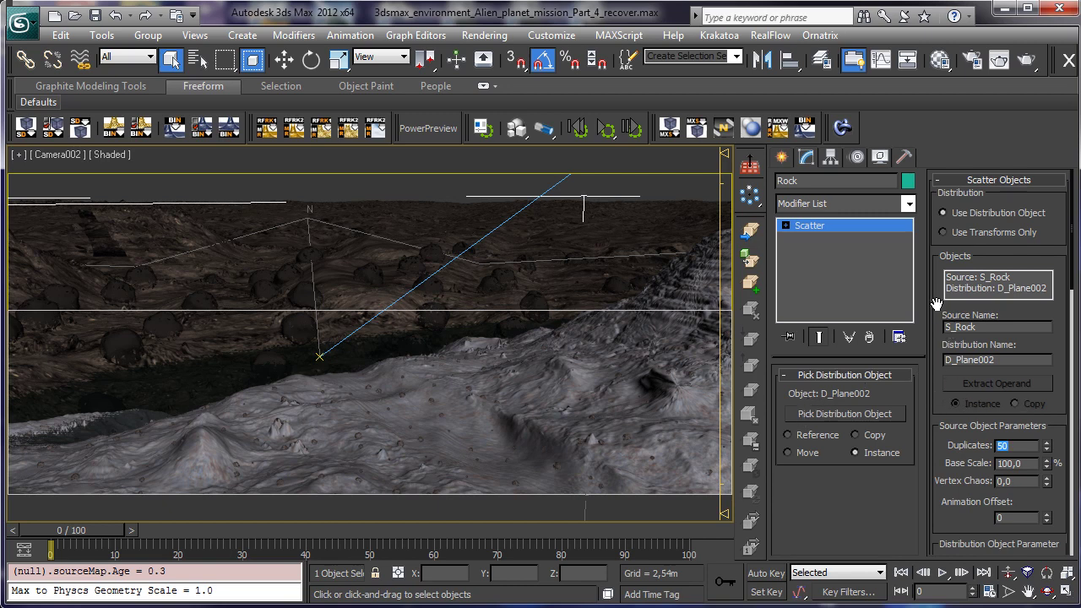
pyautogui.moveTo(937, 307); pyautogui.dragTo(941, 181)
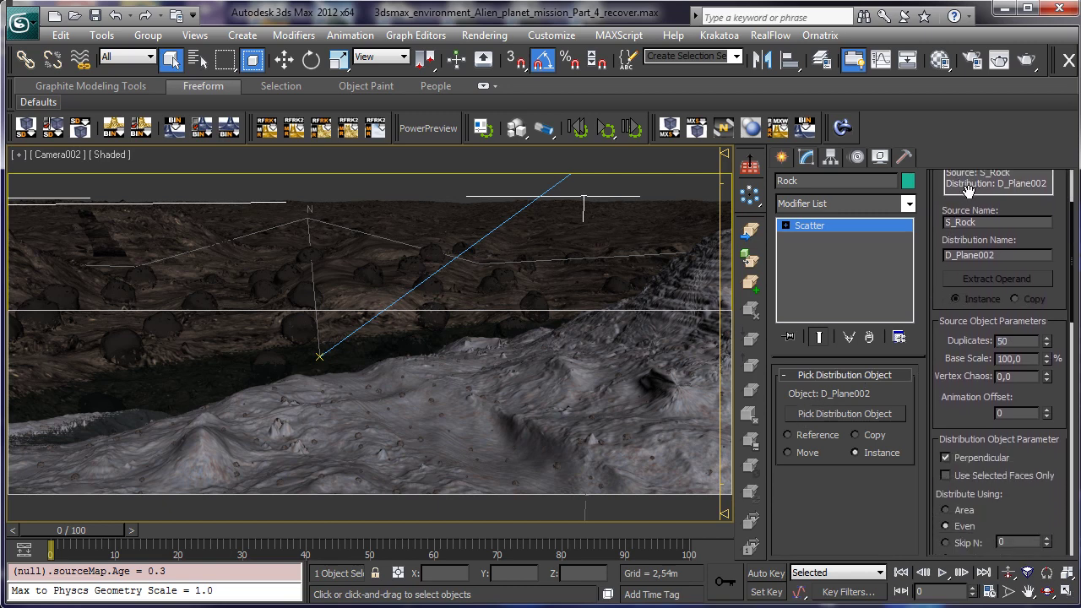
pyautogui.doubleClick(1026, 353)
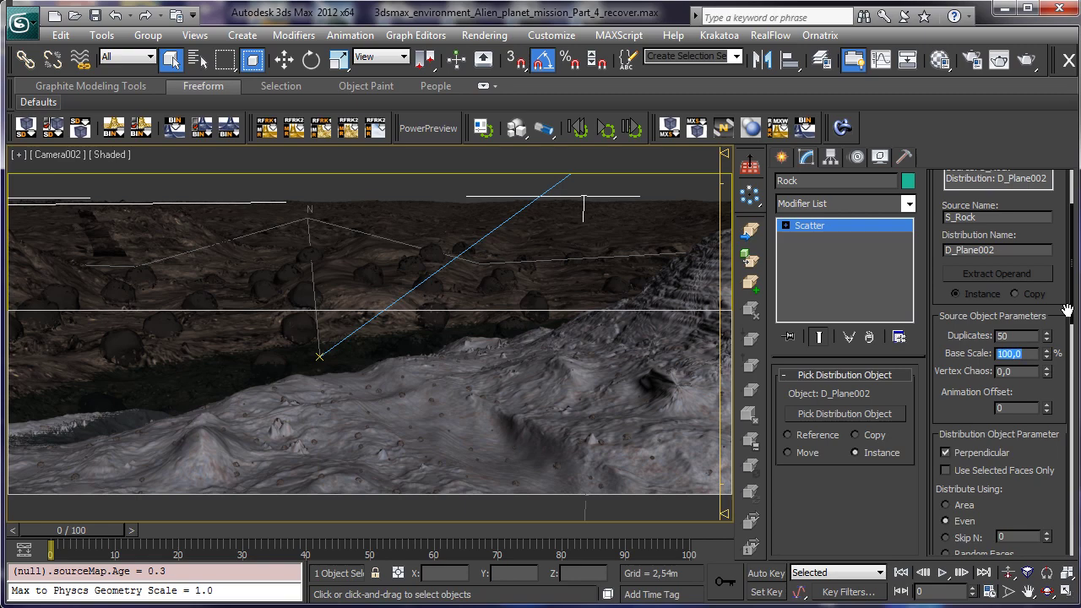
pyautogui.write('35')
pyautogui.press('Return')
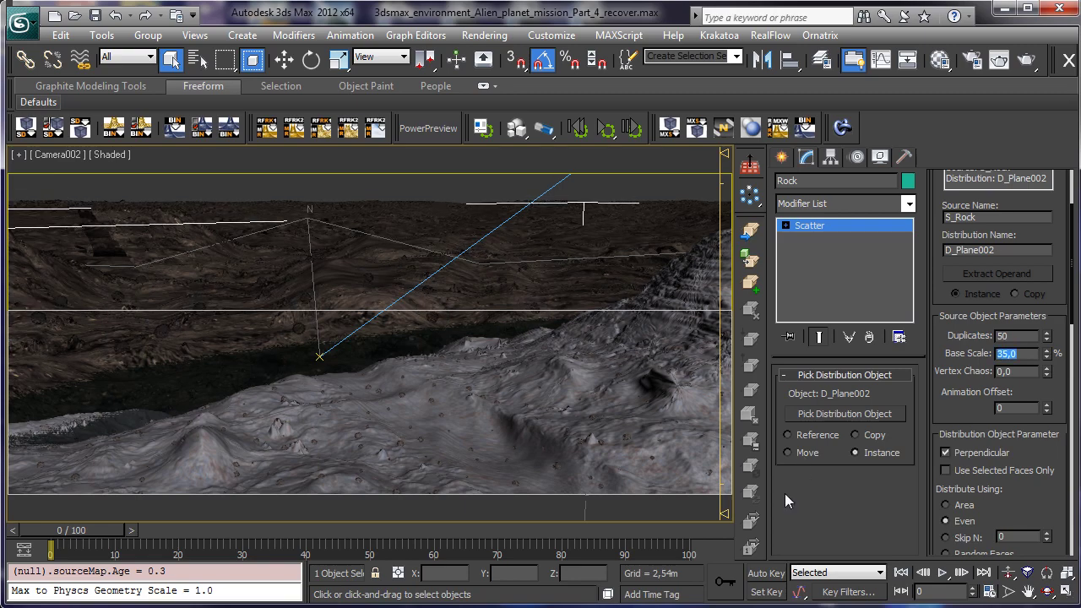
# Step: Set the Rock scatter's vertex chaos to 3 and distribute the duplicates by Area
pyautogui.press('Tab')
pyautogui.press('Return')
pyautogui.press('Return')
pyautogui.scroll(-5, 960, 410)
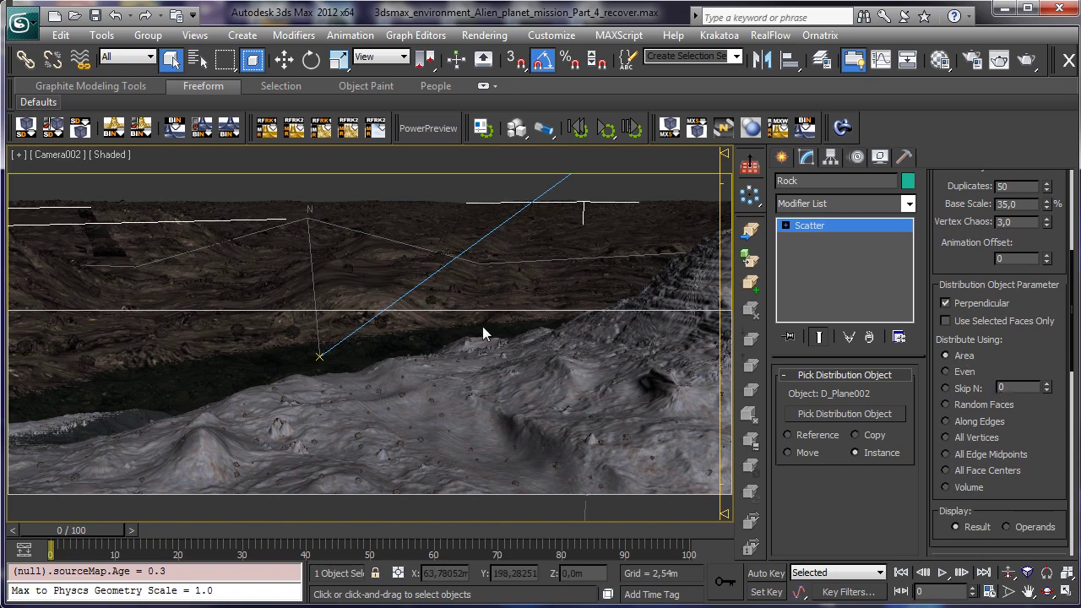
# Step: Set the scattered rocks' rotation variation to 360 degrees on X, Y and Z
pyautogui.moveTo(1050, 407); pyautogui.dragTo(1057, 226)
pyautogui.scroll(-4, 972, 338)
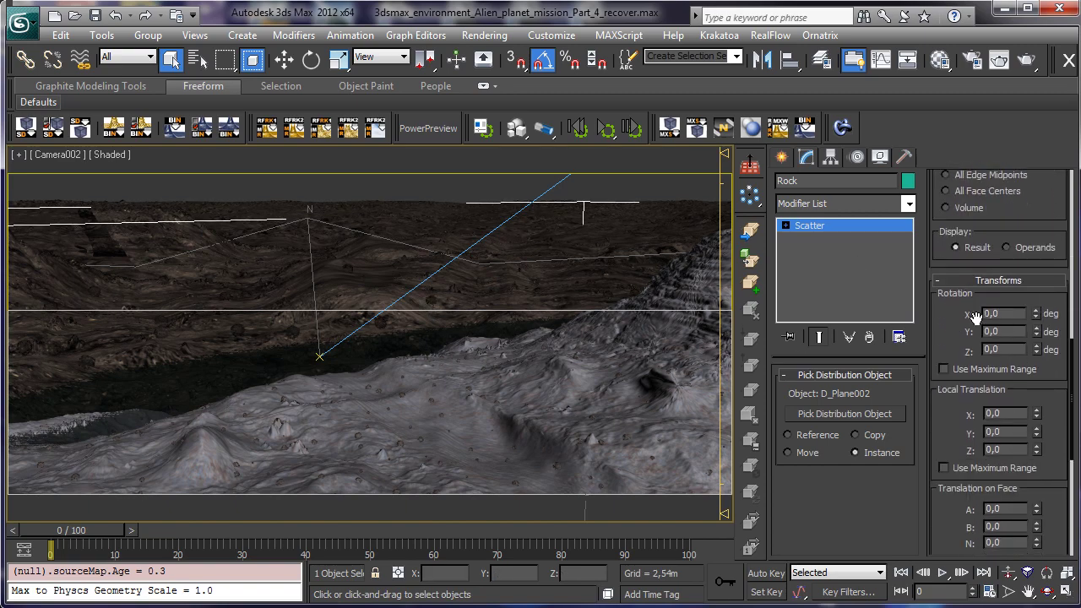
pyautogui.click(1006, 343)
pyautogui.write('36')
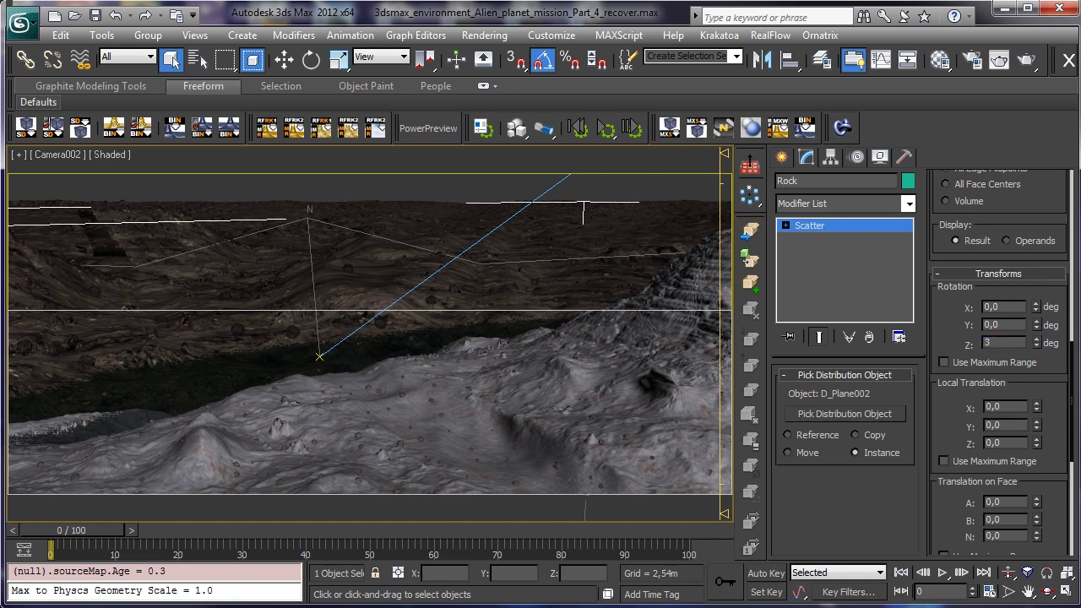
pyautogui.click(1014, 309)
pyautogui.write('360')
pyautogui.press('Tab')
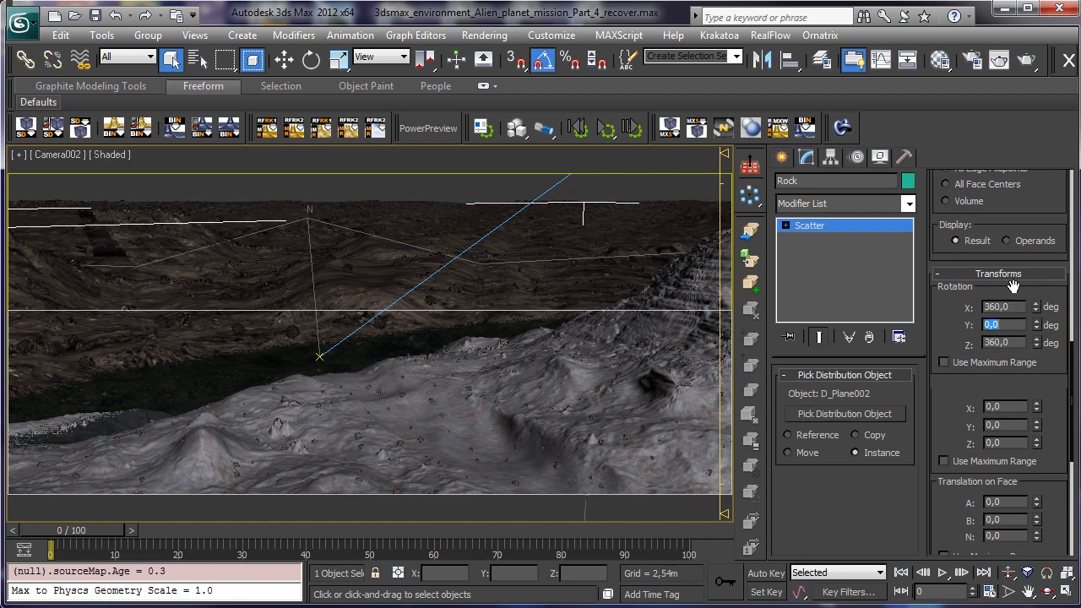
pyautogui.write('360')
pyautogui.press('Return')
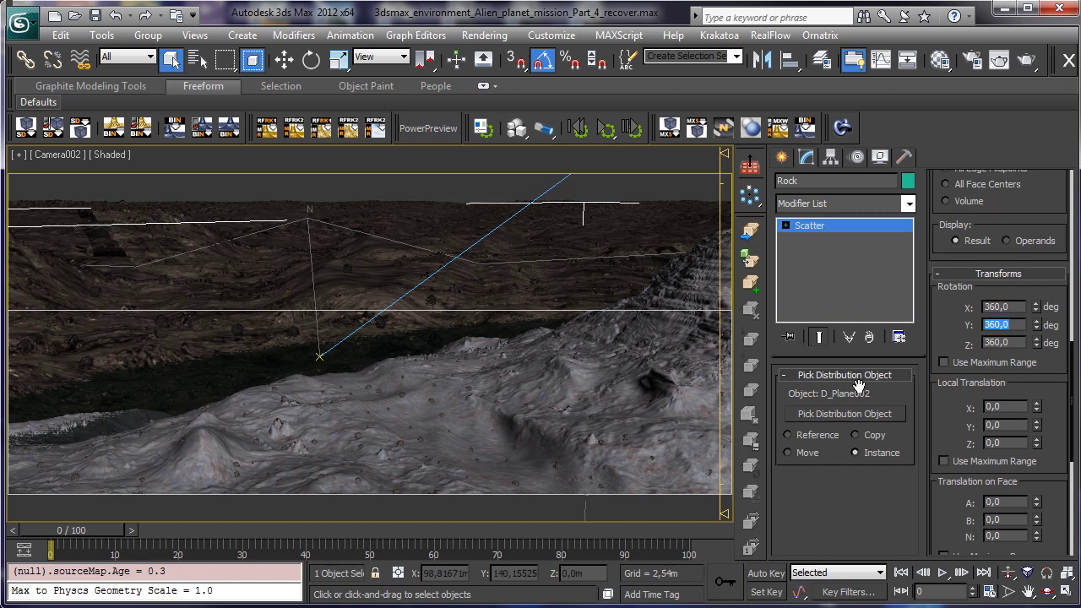
# Step: Set the scatter's scaling variation to 50% on X, 65% on Y and 200% on Z, and display the duplicates as proxies
pyautogui.scroll(-5, 963, 414)
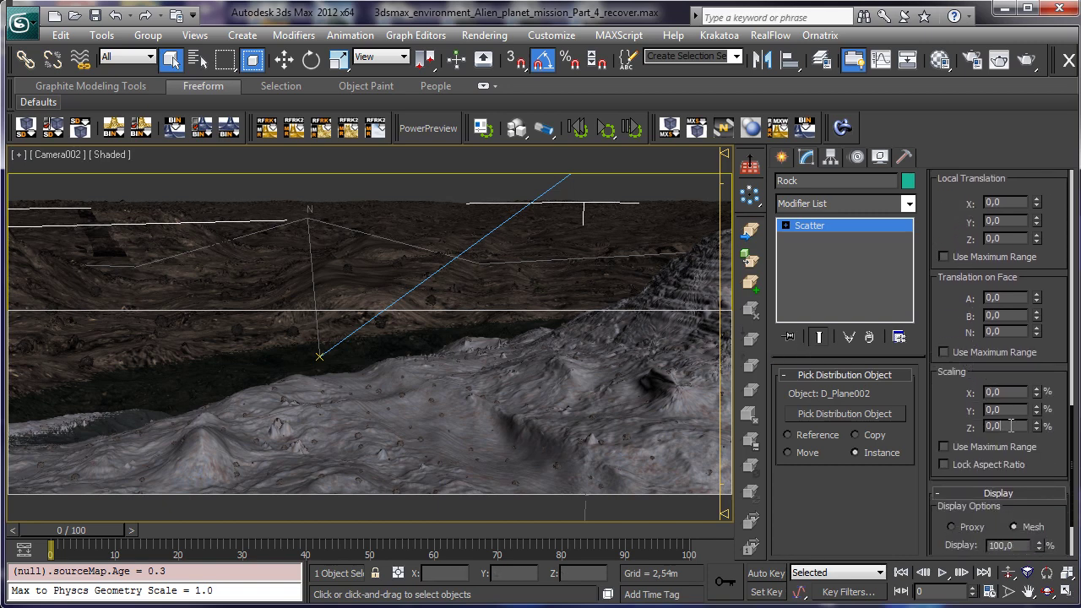
pyautogui.doubleClick(1011, 426)
pyautogui.write('2')
pyautogui.press('Return')
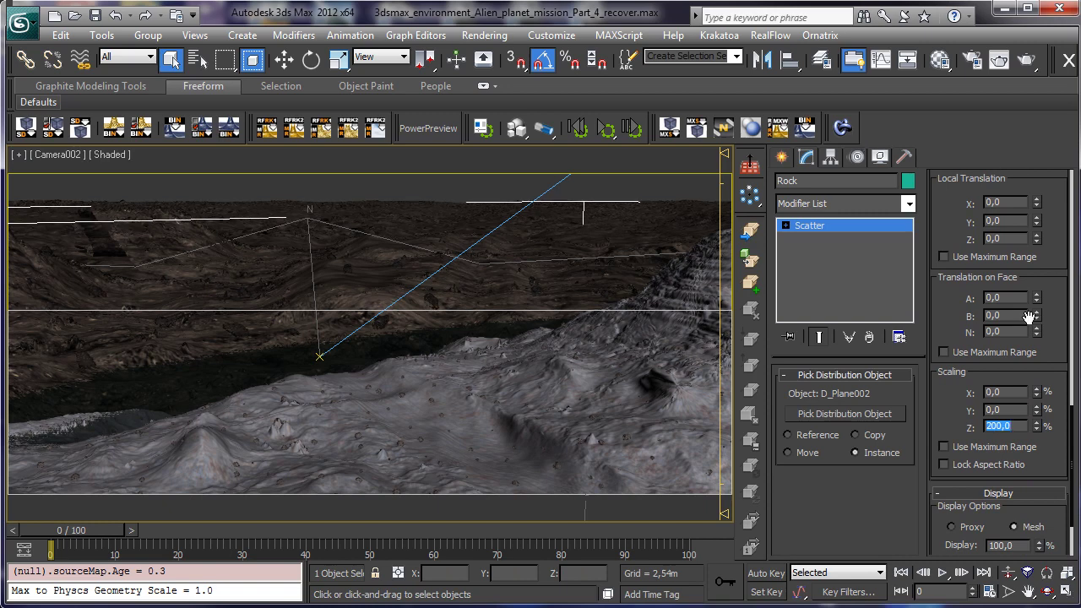
pyautogui.hotkey('shift', 'Tab')
pyautogui.write('65')
pyautogui.press('Return')
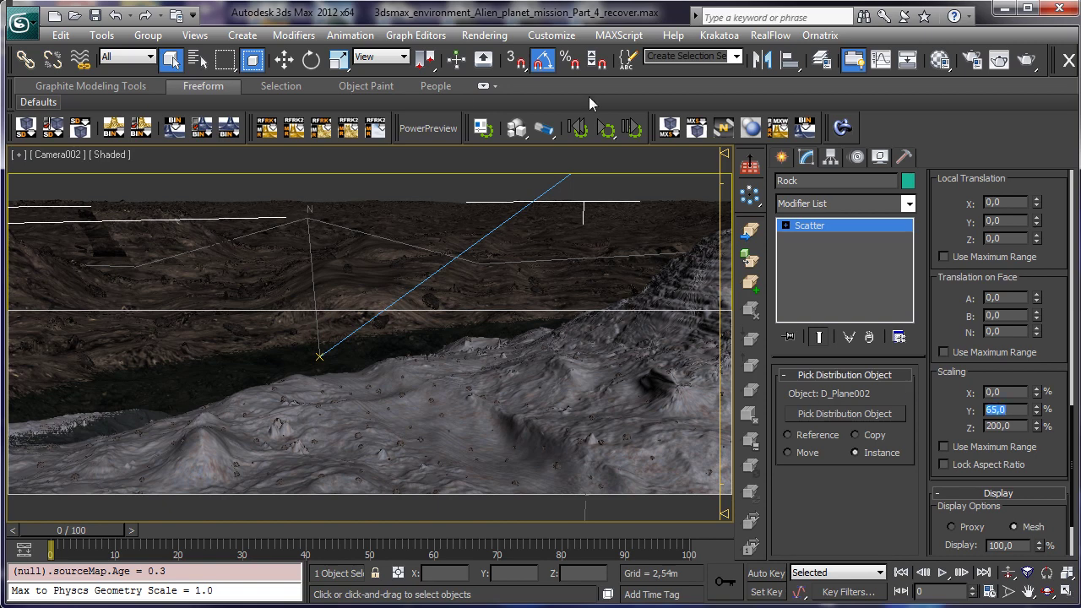
pyautogui.click(995, 392)
pyautogui.write('50')
pyautogui.press('Return')
pyautogui.scroll(-3, 996, 380)
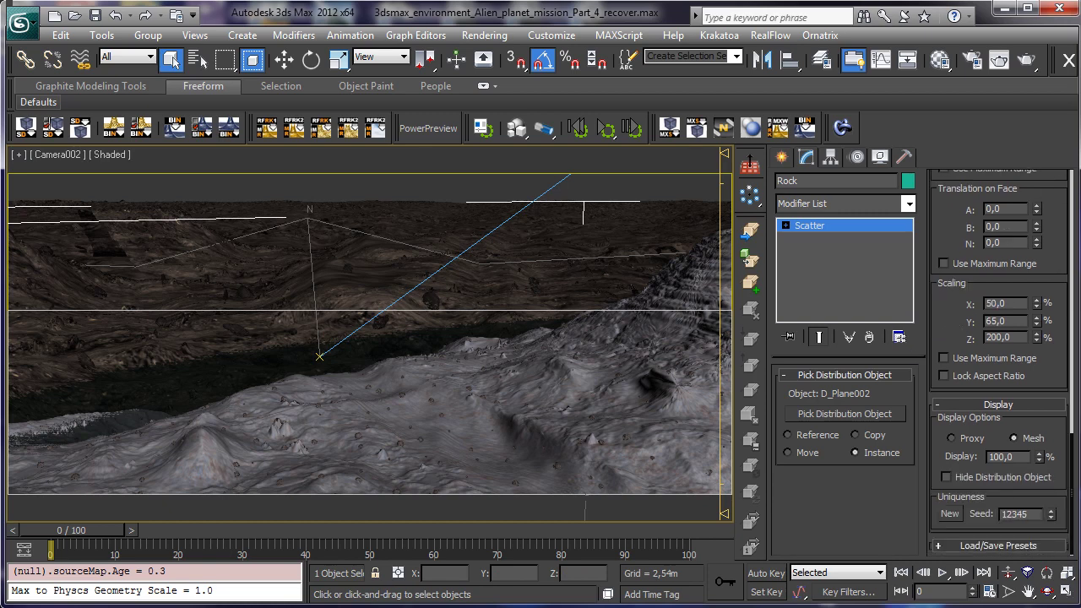
pyautogui.click(963, 440)
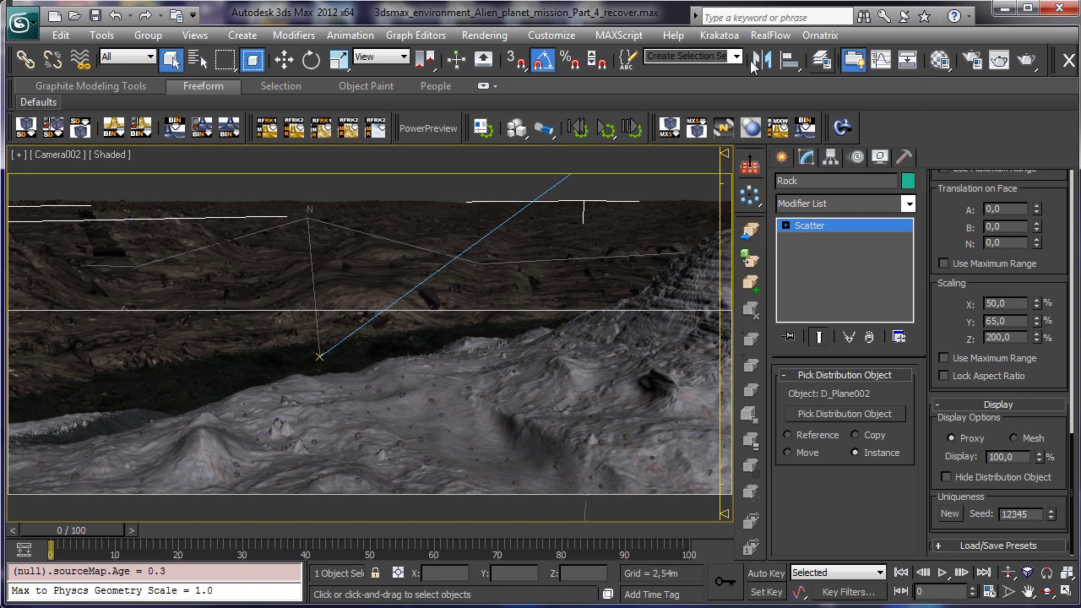
# Step: Move the render region up over the far bank of the Camera002 frame, render it, and minimize the render window
pyautogui.click(999, 64)
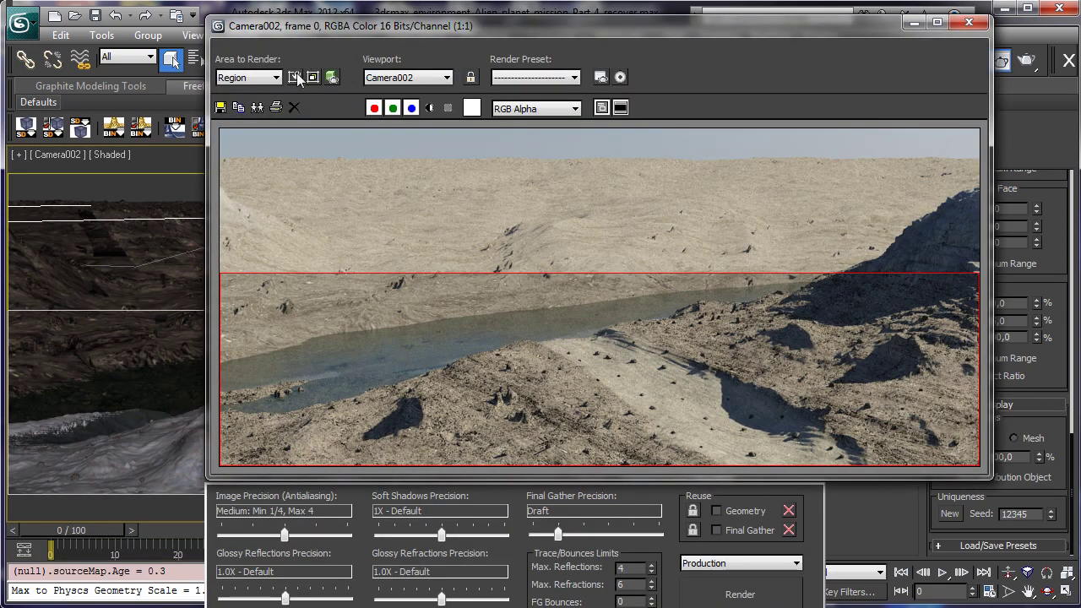
pyautogui.moveTo(420, 301); pyautogui.dragTo(403, 219)
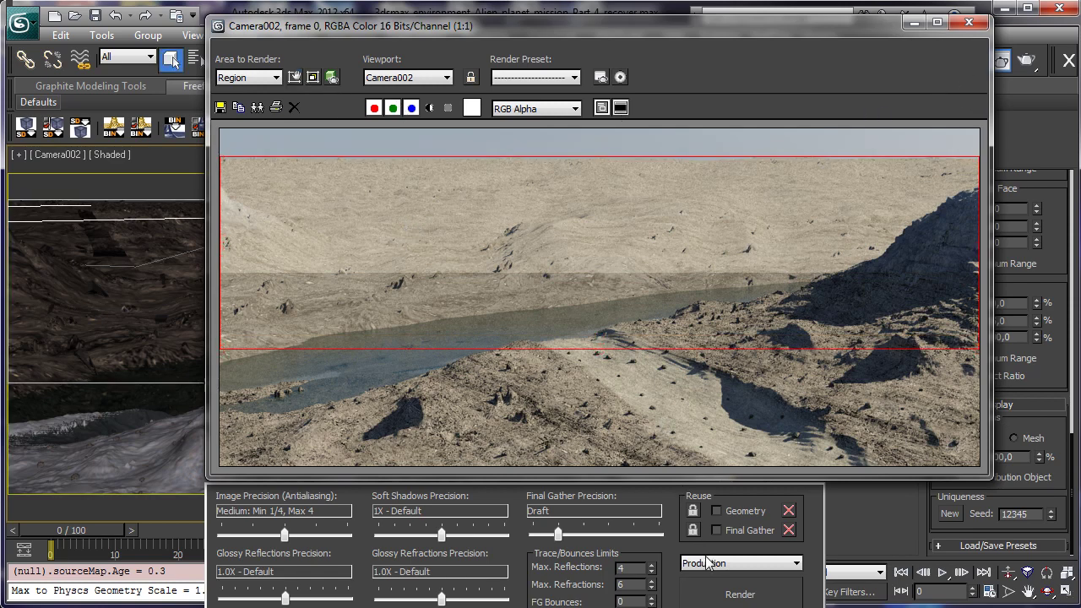
pyautogui.click(740, 594)
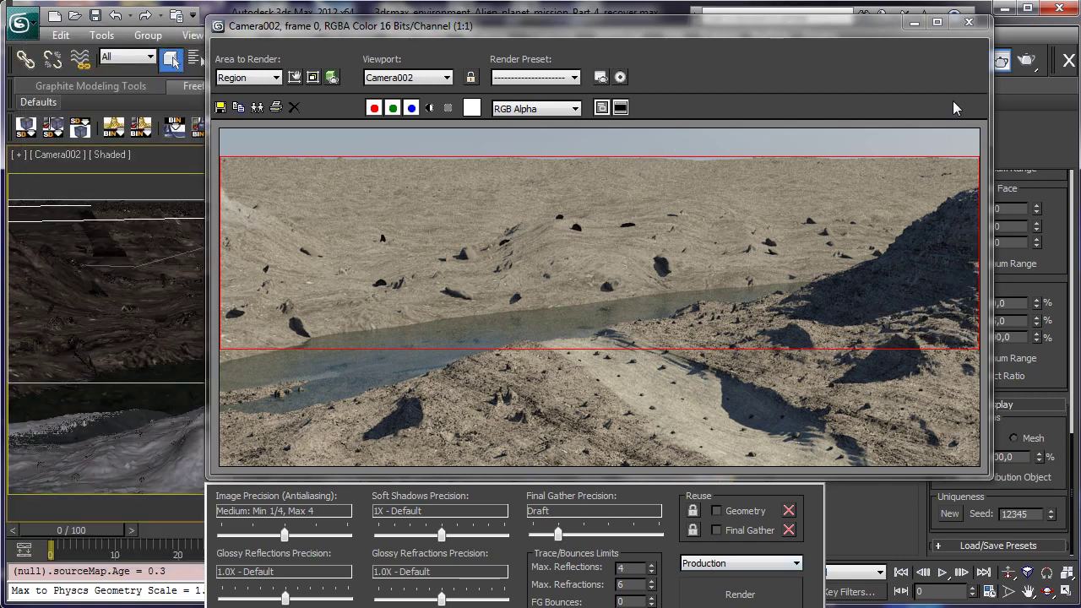
pyautogui.click(914, 22)
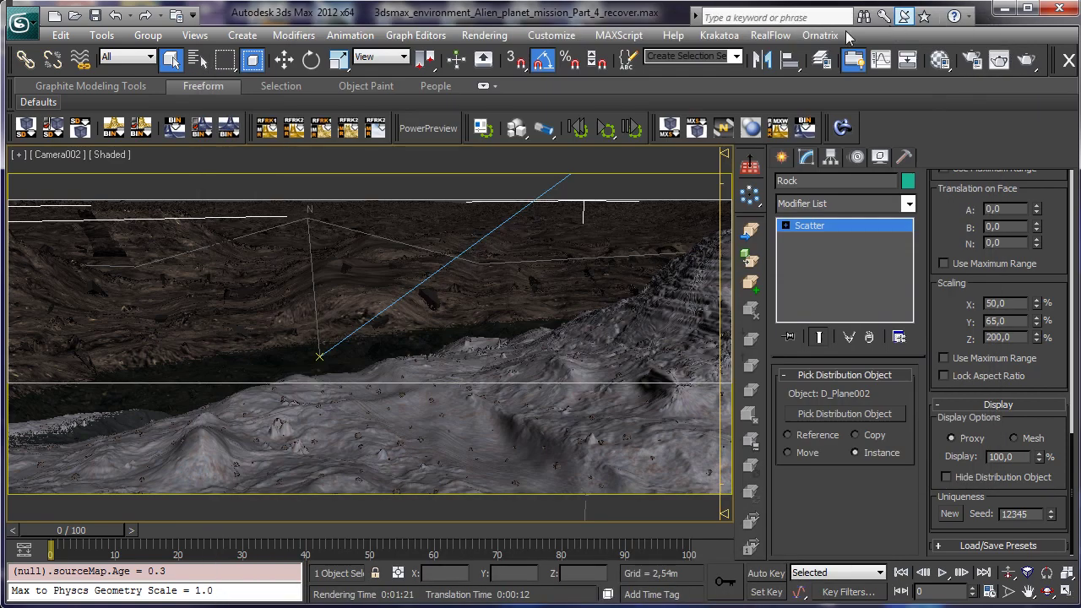
# Step: Unhide Rock002 and select it by name
pyautogui.click(880, 158)
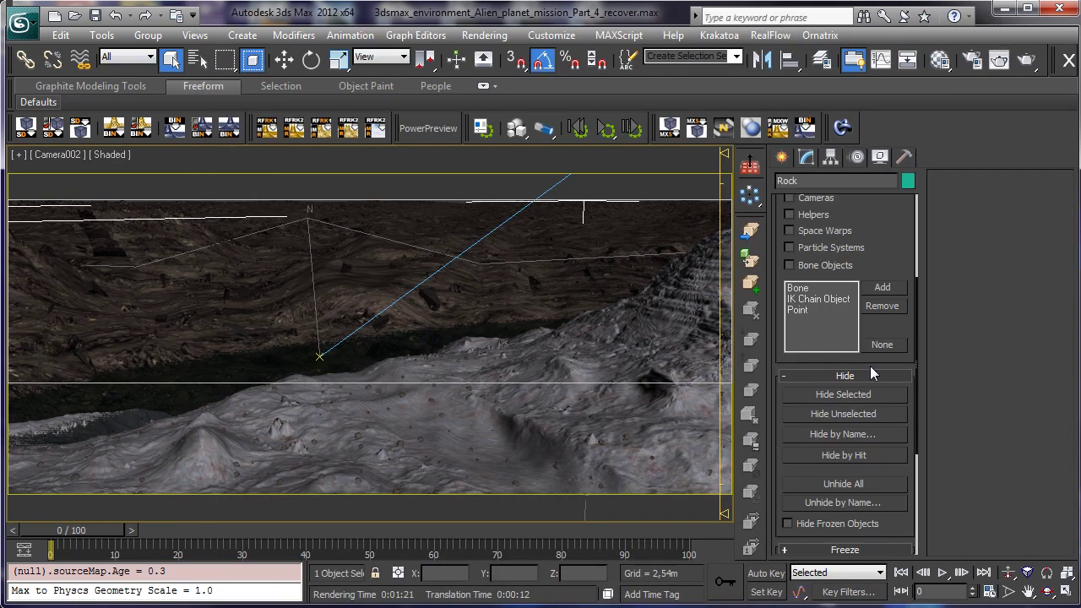
pyautogui.click(845, 503)
pyautogui.doubleClick(443, 205)
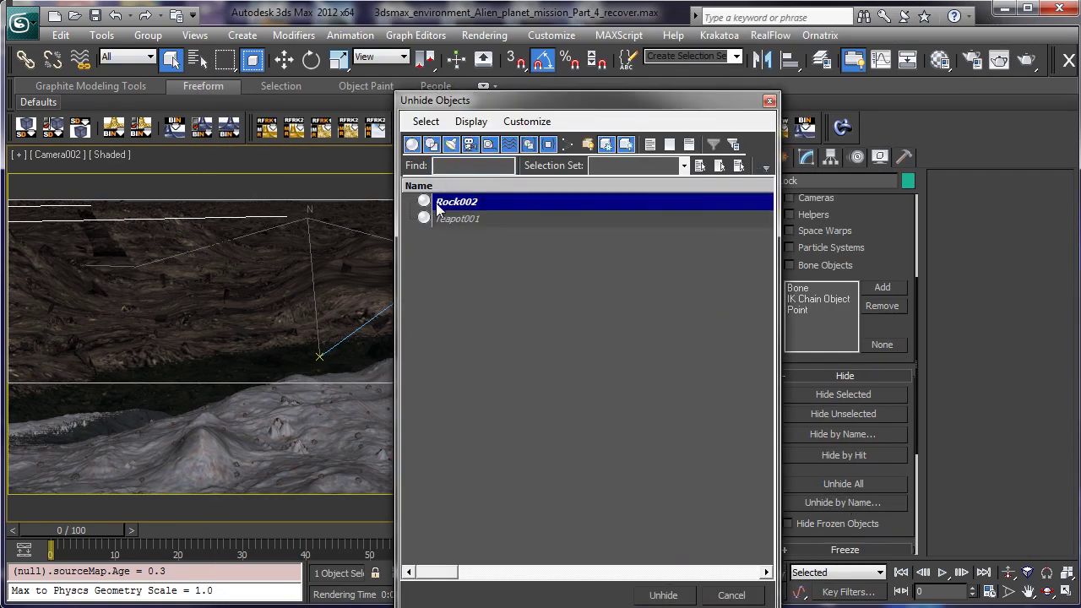
pyautogui.click(197, 59)
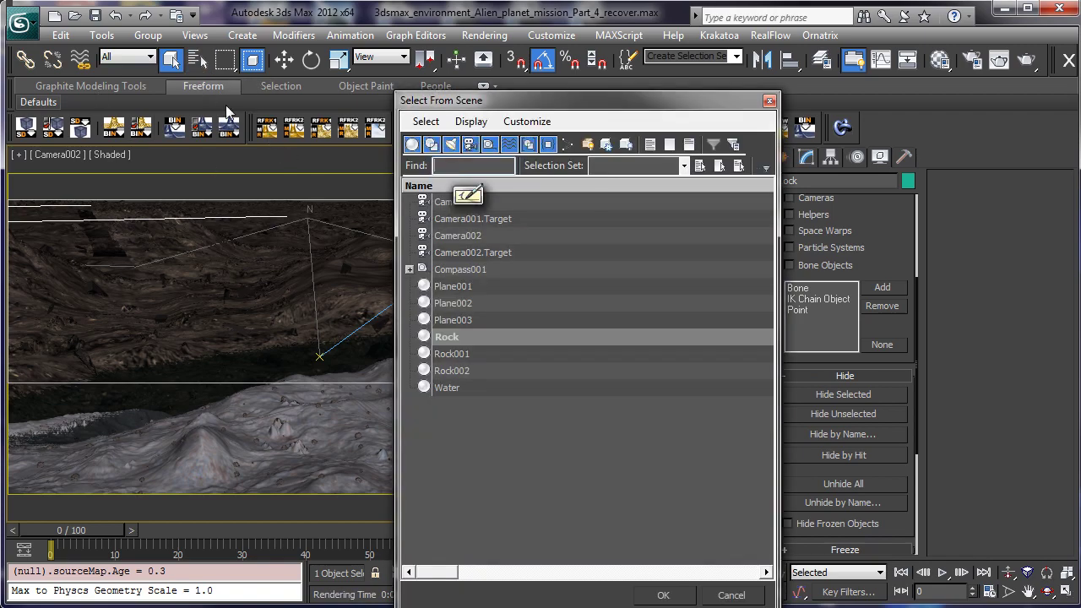
pyautogui.doubleClick(446, 336)
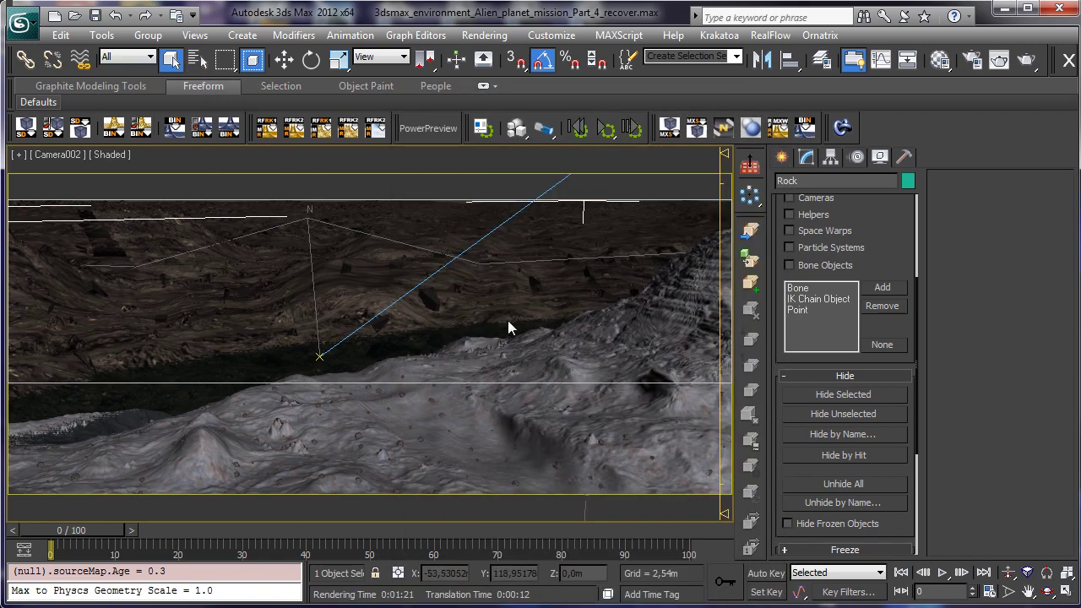
pyautogui.click(196, 59)
pyautogui.doubleClick(465, 370)
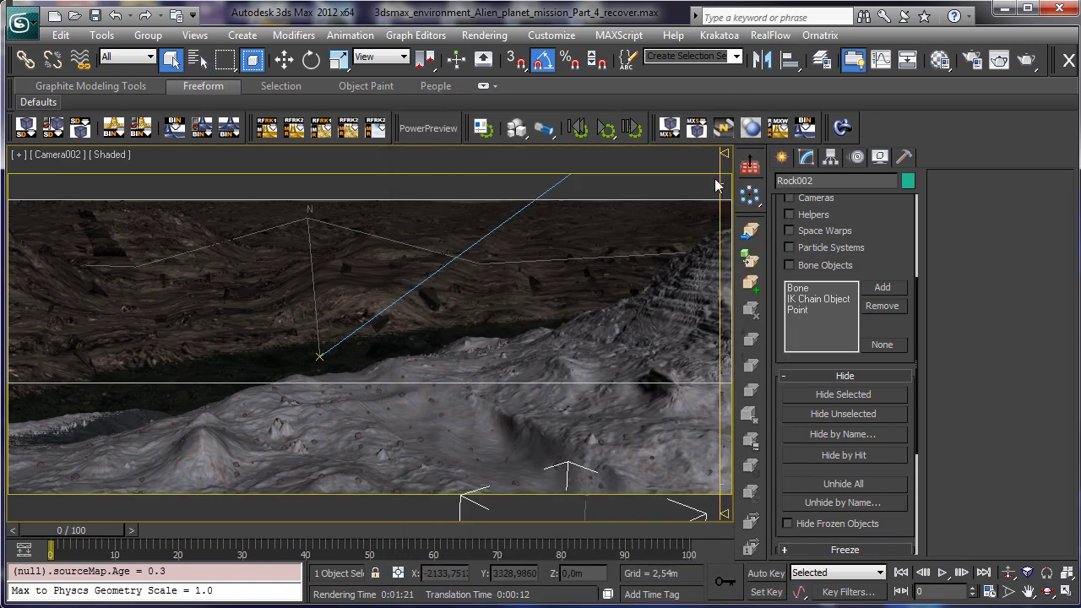
# Step: Clone Rock002 as an independent copy named Rock003
pyautogui.click(804, 160)
pyautogui.click(61, 34)
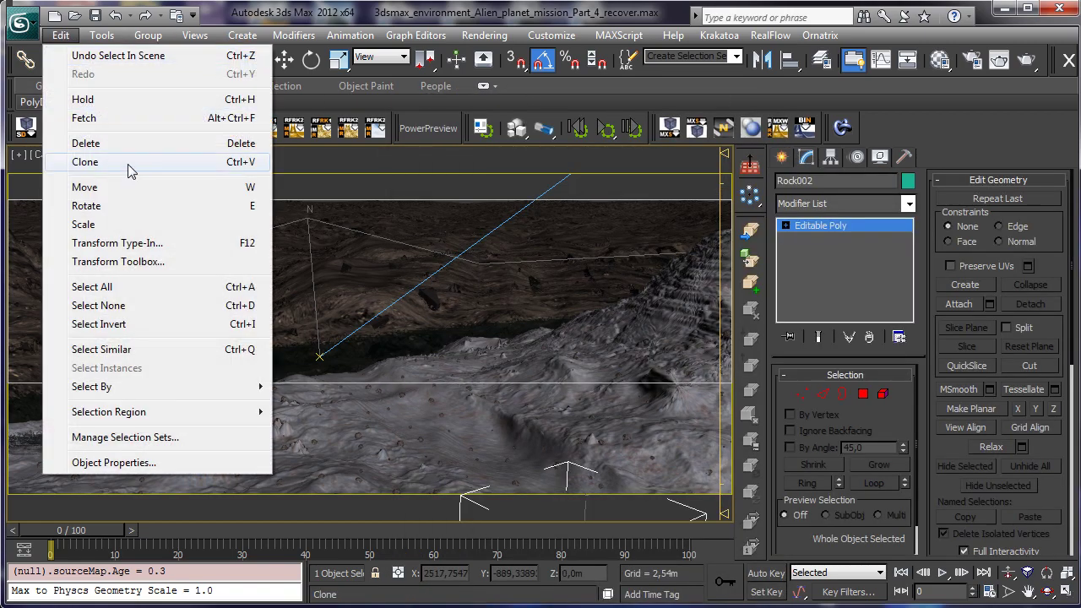
pyautogui.click(128, 166)
pyautogui.click(497, 370)
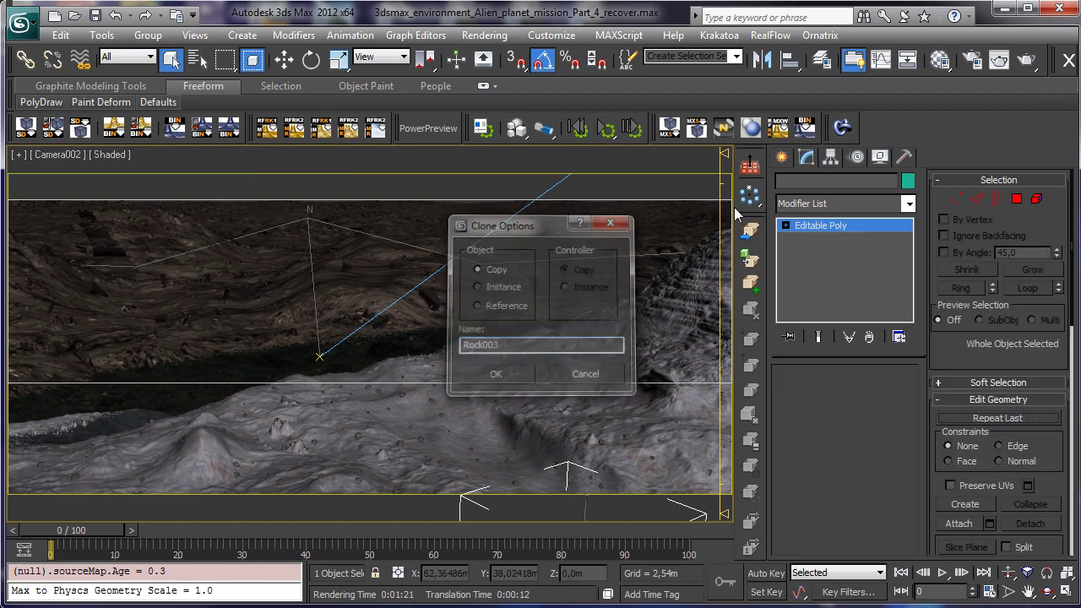
# Step: Turn Rock003 into a Scatter compound object with Plane002 as its instanced distribution object
pyautogui.click(782, 158)
pyautogui.click(879, 265)
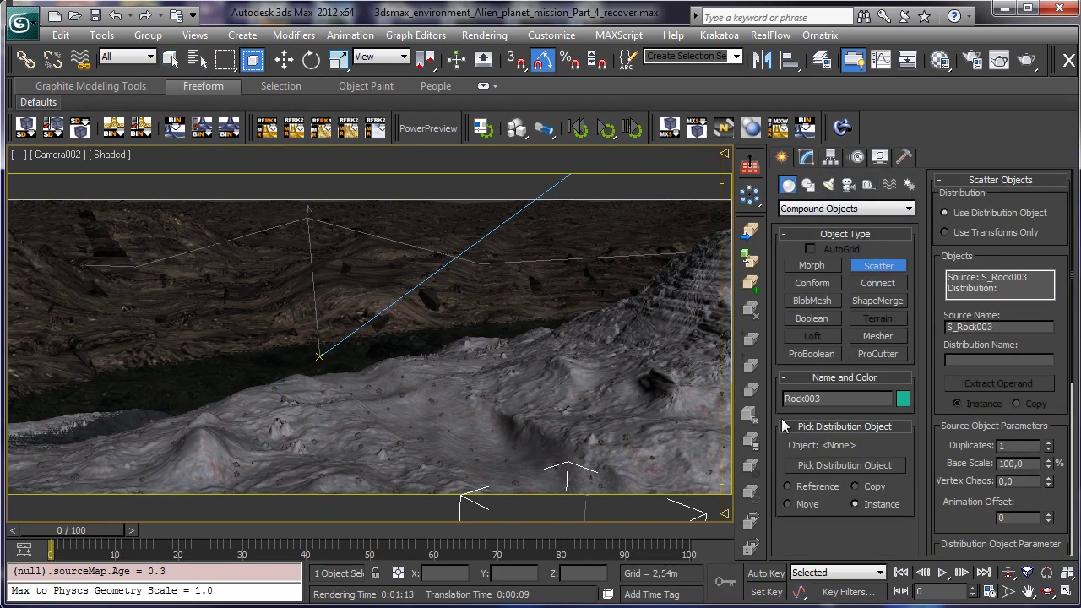
pyautogui.click(845, 465)
pyautogui.click(128, 372)
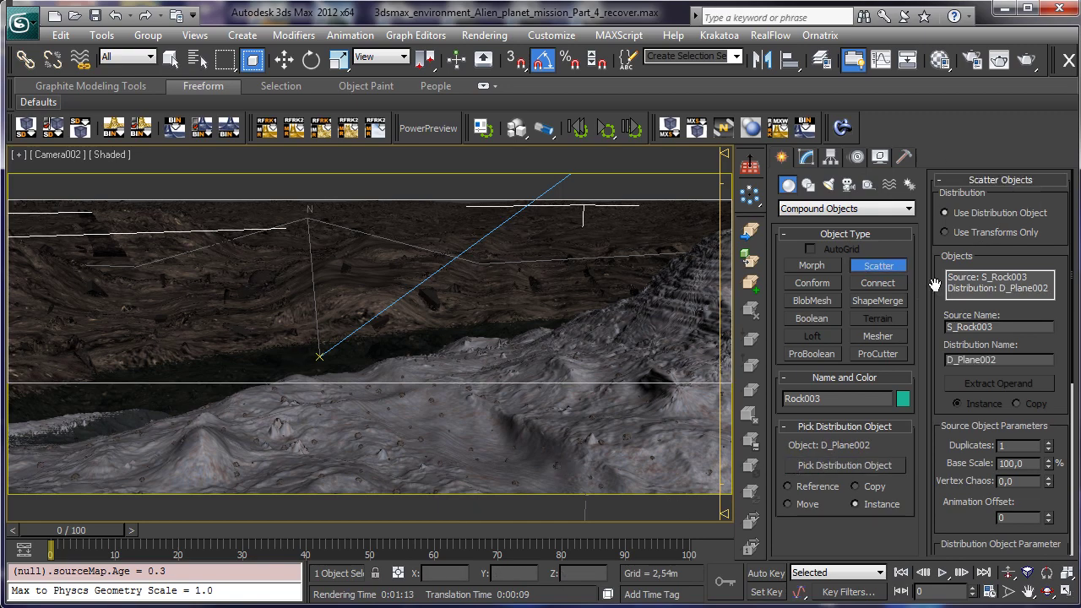
# Step: Set the Rock003 scatter's base scale to 10% and its duplicates to 300, distributed by area
pyautogui.doubleClick(1019, 464)
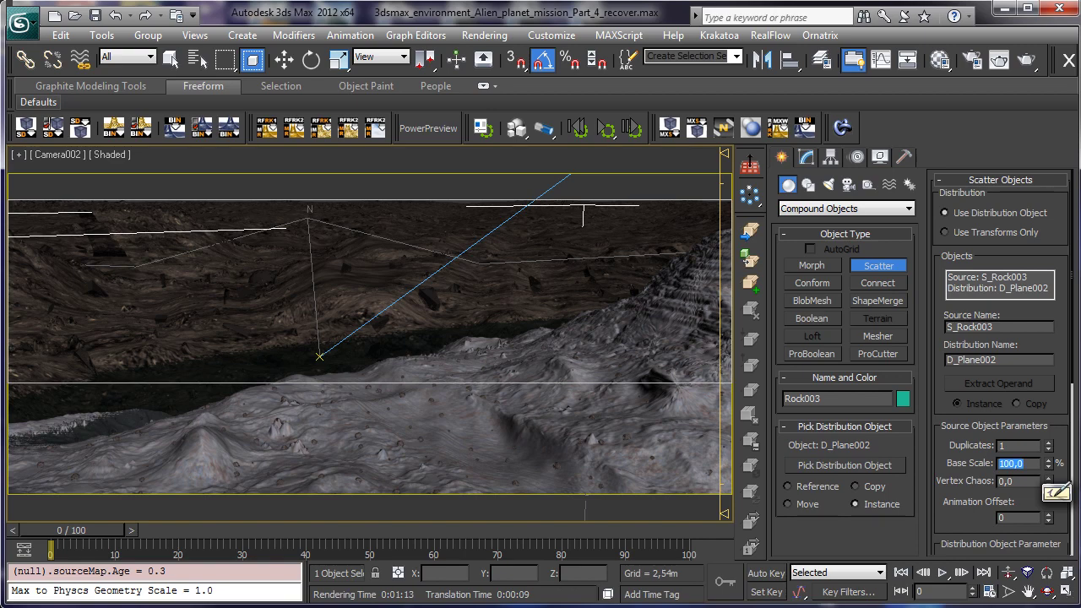
pyautogui.write('5')
pyautogui.press('Return')
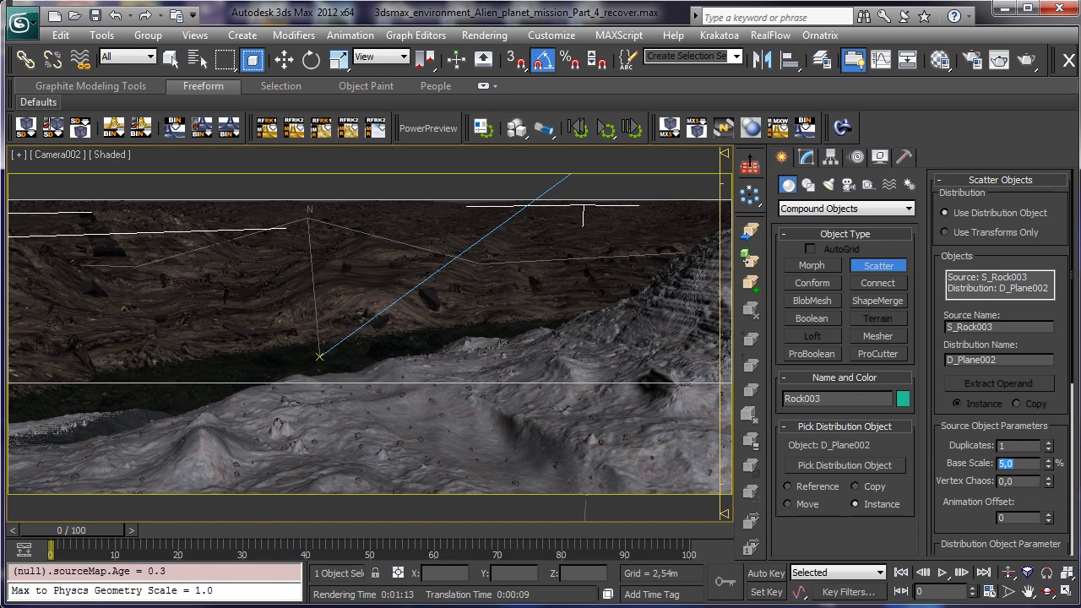
pyautogui.press('Return')
pyautogui.doubleClick(1009, 445)
pyautogui.write('150')
pyautogui.press('Return')
pyautogui.scroll(-5, 952, 503)
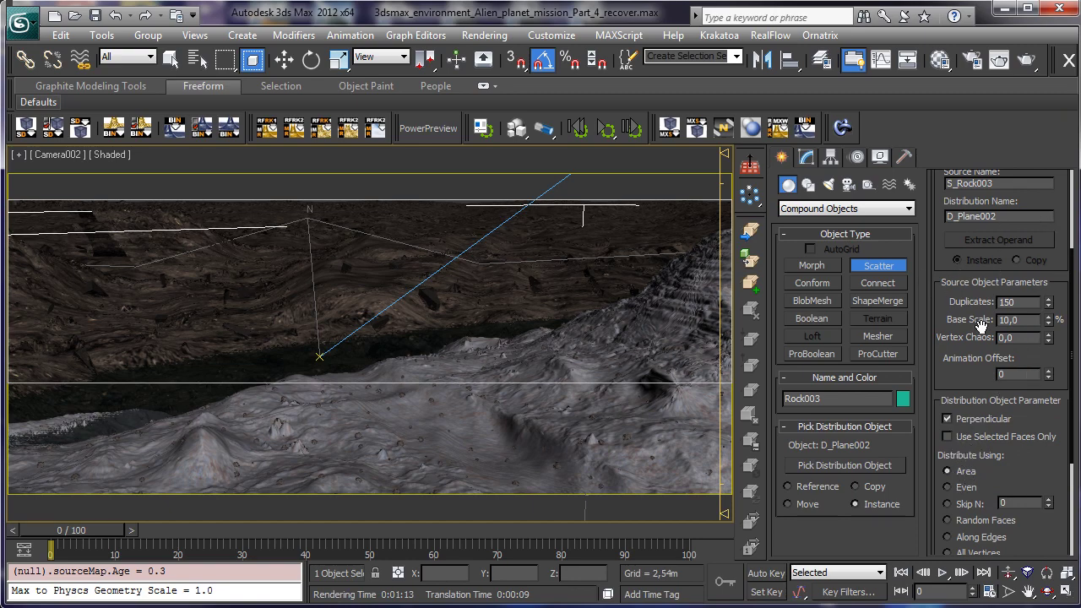
pyautogui.doubleClick(1024, 303)
pyautogui.write('300')
# Step: Set the Rock003 scatter's rotation variation to 360 degrees on X, Y and Z
pyautogui.scroll(-5, 1005, 303)
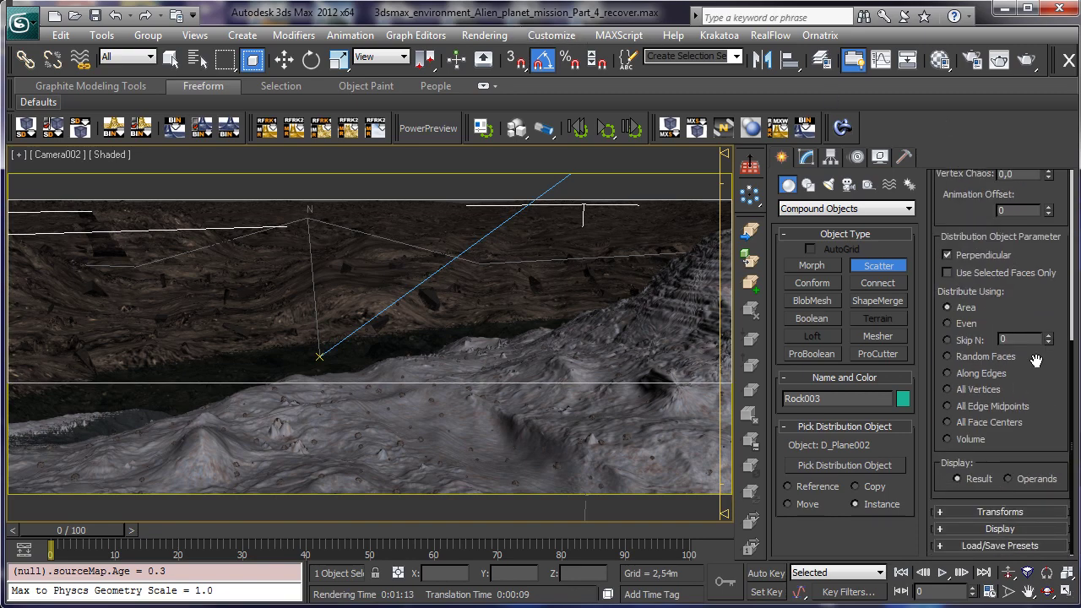
pyautogui.click(991, 511)
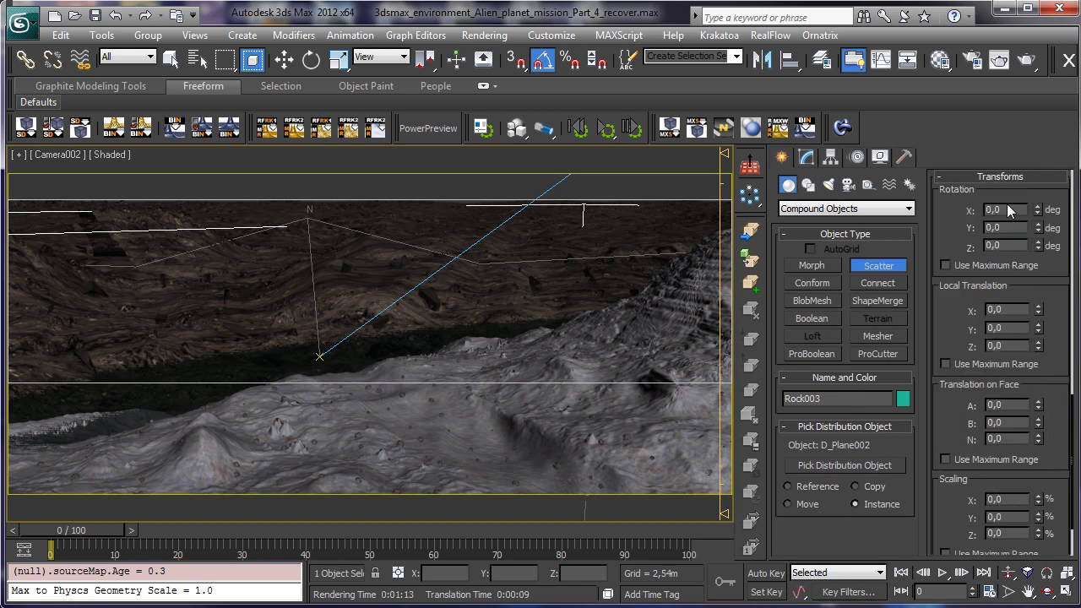
pyautogui.moveTo(1011, 210); pyautogui.dragTo(937, 212)
pyautogui.write('360')
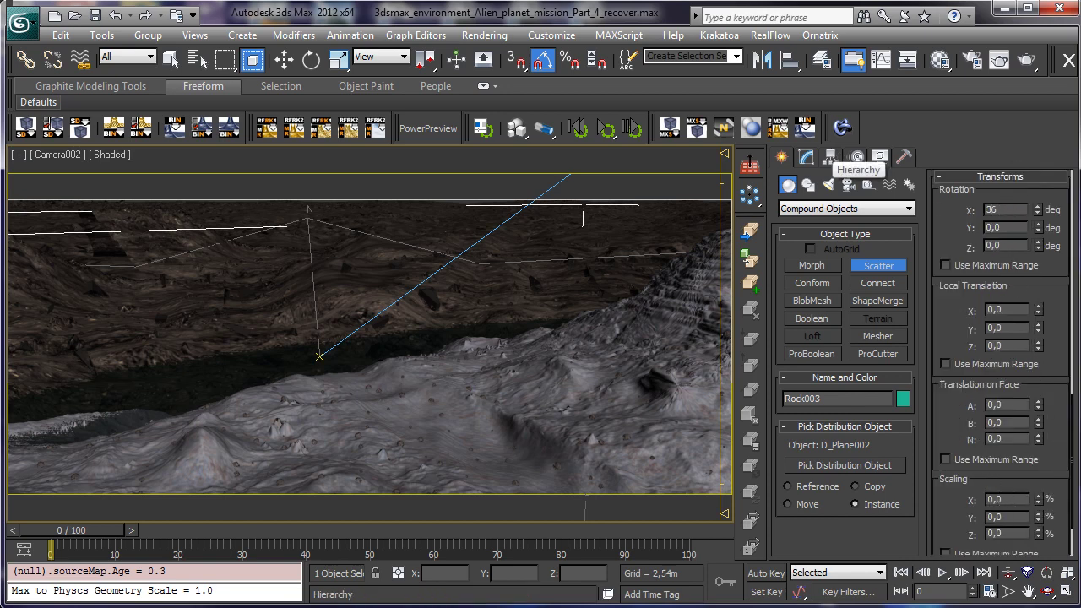
pyautogui.press('Tab')
pyautogui.write('360')
pyautogui.press('Tab')
pyautogui.write('360')
# Step: Set the Rock003 scatter's scaling variation to 65% on X, Y and Z
pyautogui.click(1018, 502)
pyautogui.doubleClick(1018, 501)
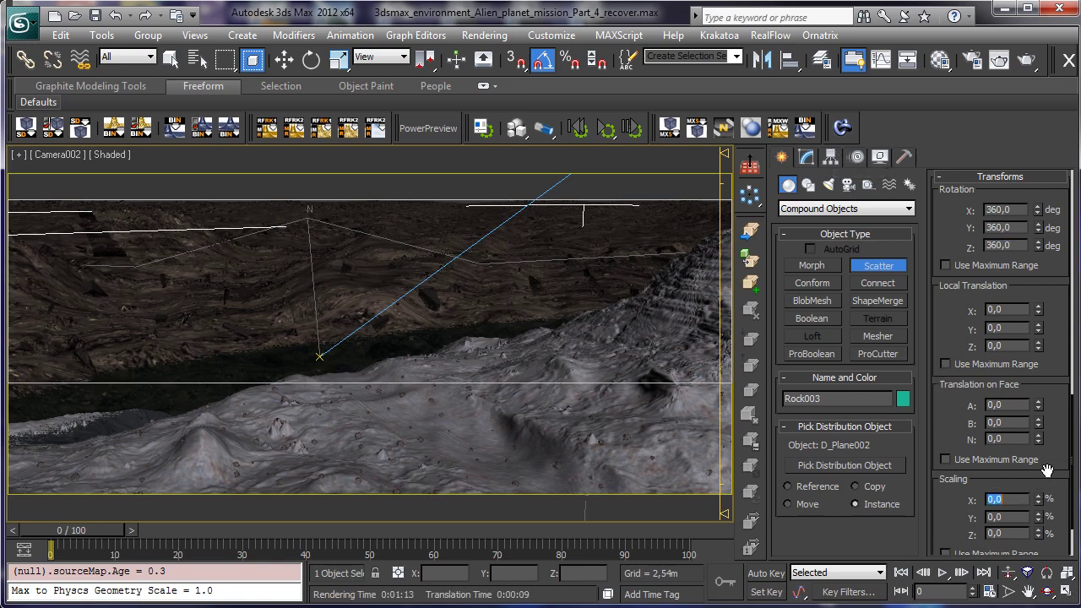
pyautogui.write('65')
pyautogui.press('Tab')
pyautogui.write('65')
pyautogui.press('Tab')
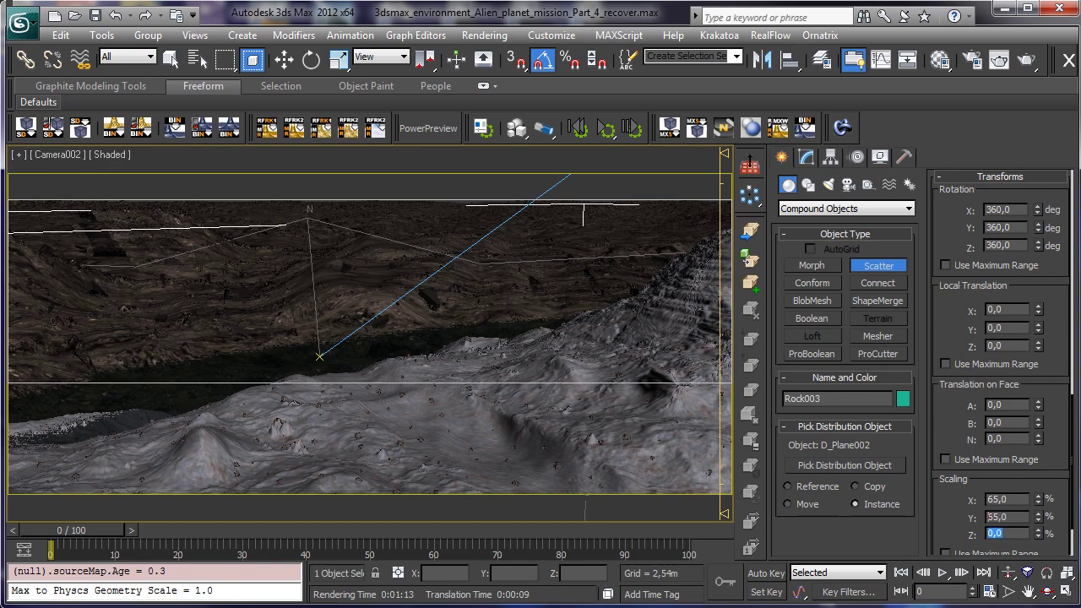
pyautogui.write('65')
pyautogui.press('Return')
# Step: Render the Camera002 region, put the render window away, and raise the Rock003 scatter's duplicates to 550
pyautogui.click(1027, 61)
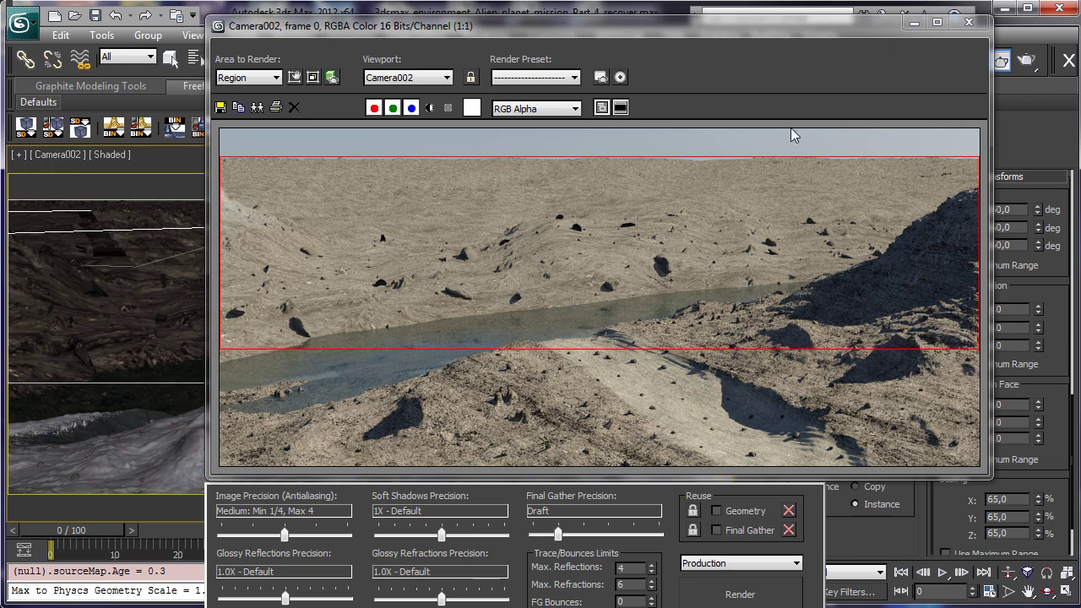
pyautogui.click(938, 21)
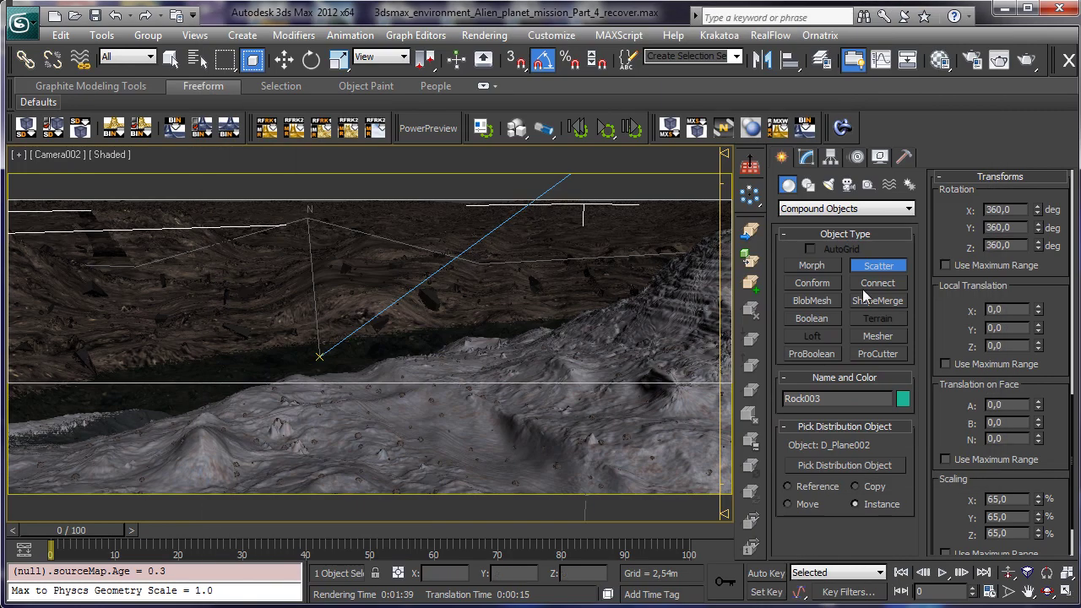
pyautogui.click(807, 158)
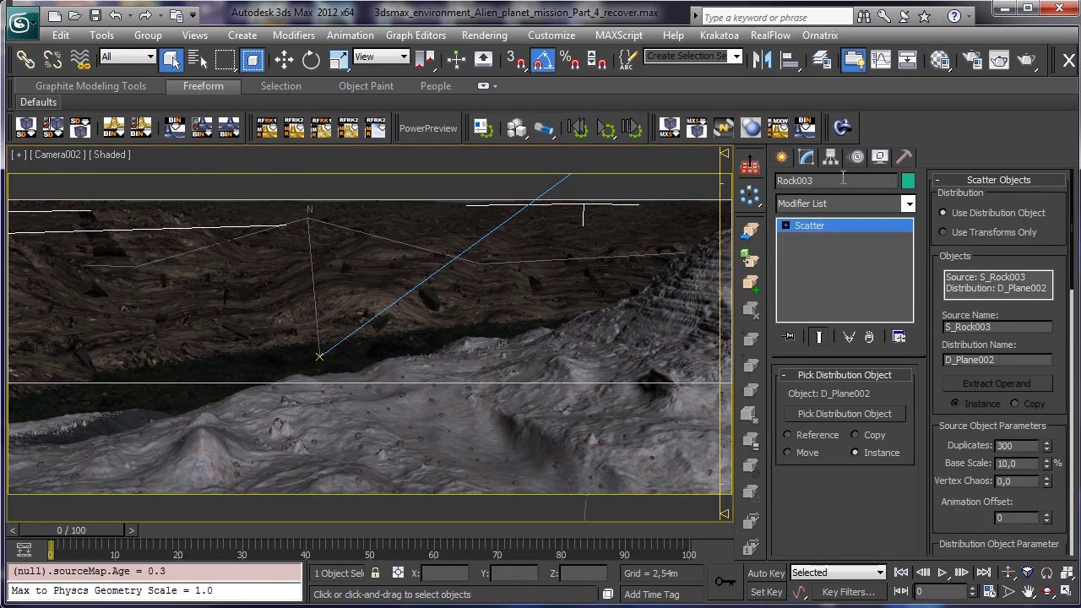
pyautogui.doubleClick(1017, 447)
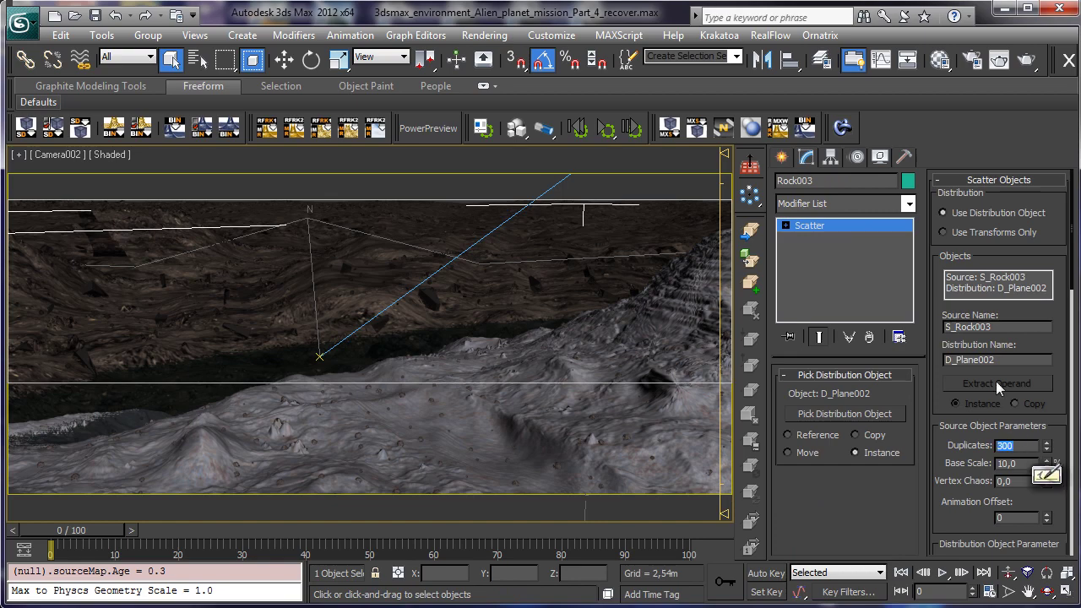
pyautogui.write('550')
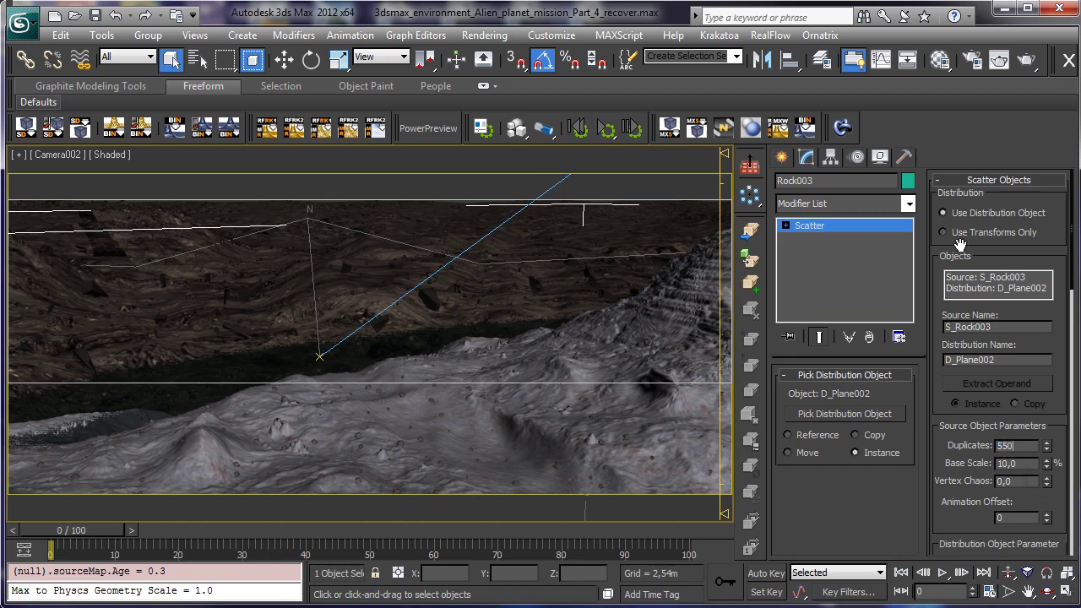
# Step: Select Rock002 by name and turn it into a Scatter compound object distributed over Plane003
pyautogui.click(197, 58)
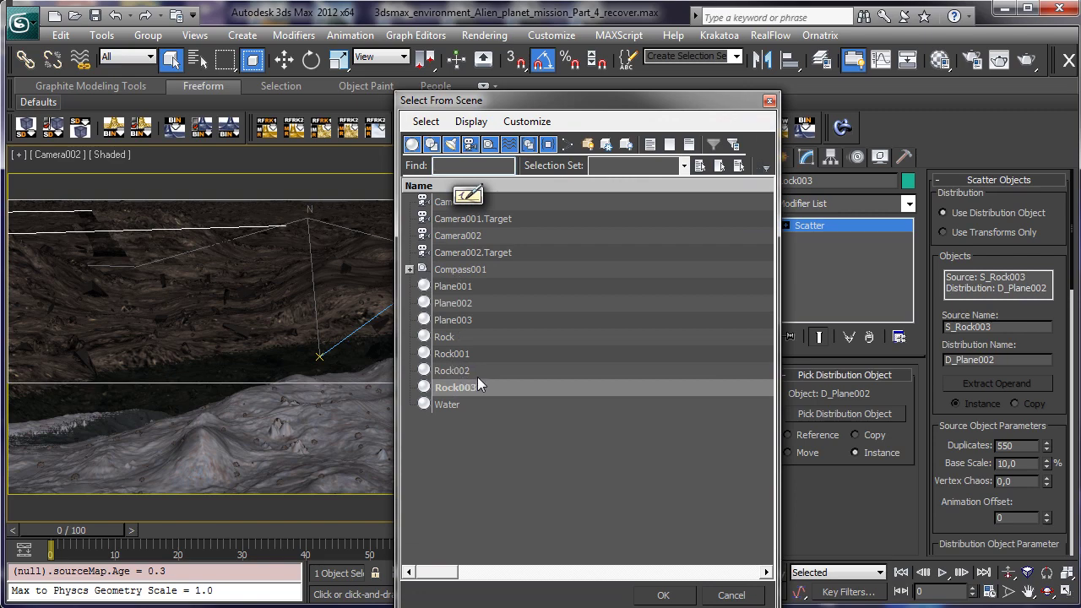
pyautogui.doubleClick(456, 371)
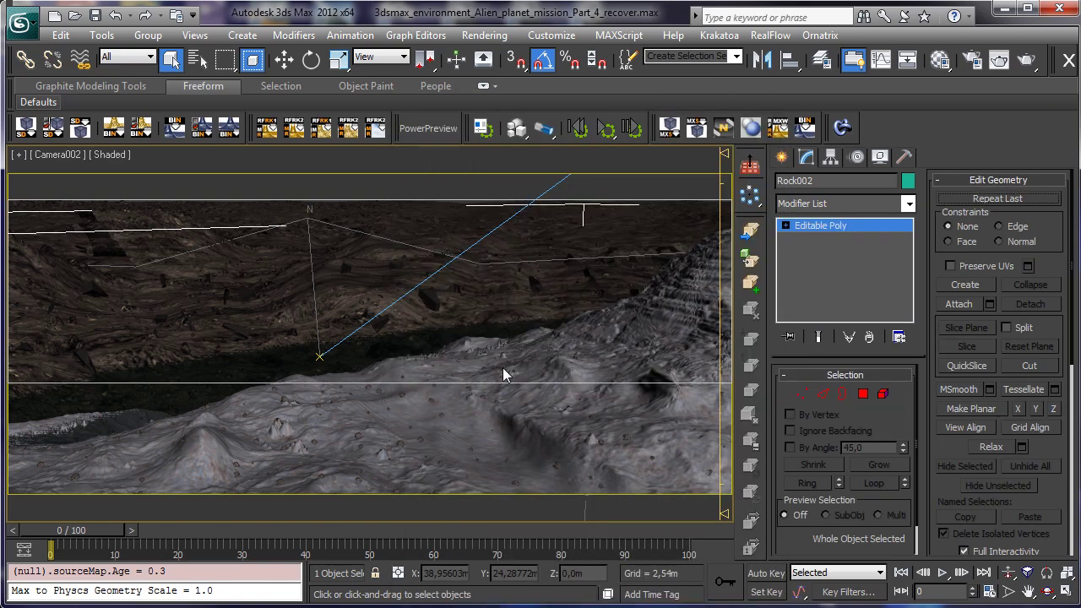
pyautogui.click(782, 157)
pyautogui.click(879, 265)
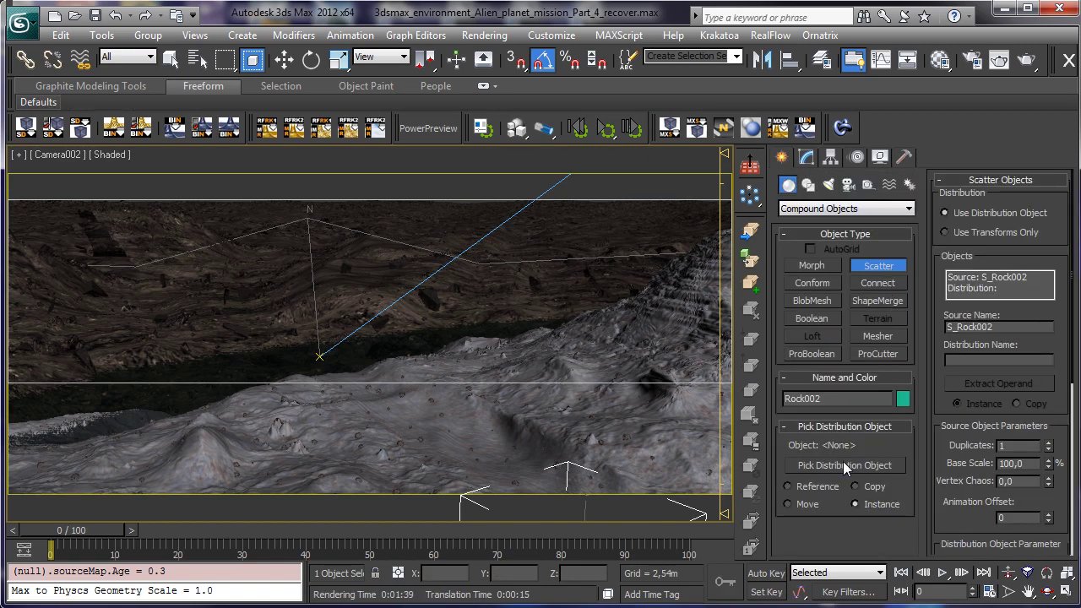
pyautogui.click(843, 464)
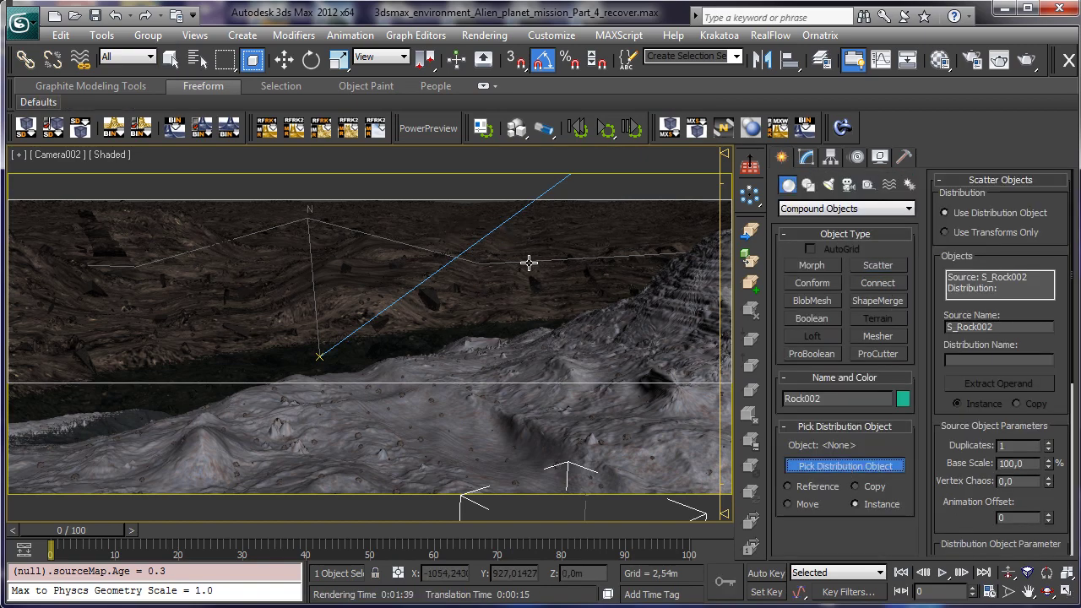
pyautogui.click(591, 256)
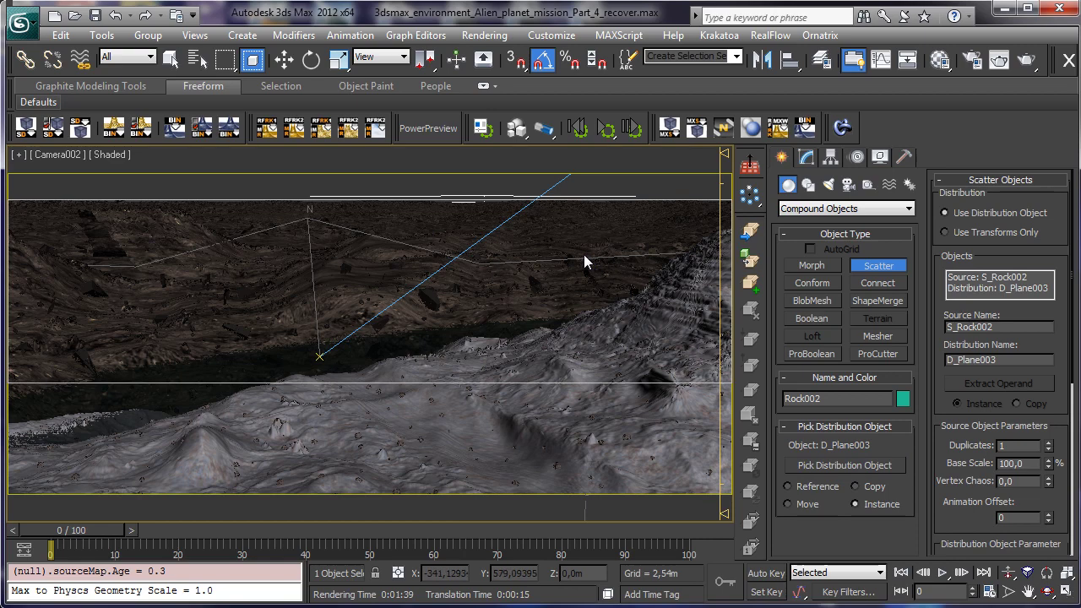
# Step: Set the Rock002 scatter's duplicates to 200 and isolate the object in the viewport
pyautogui.click(811, 157)
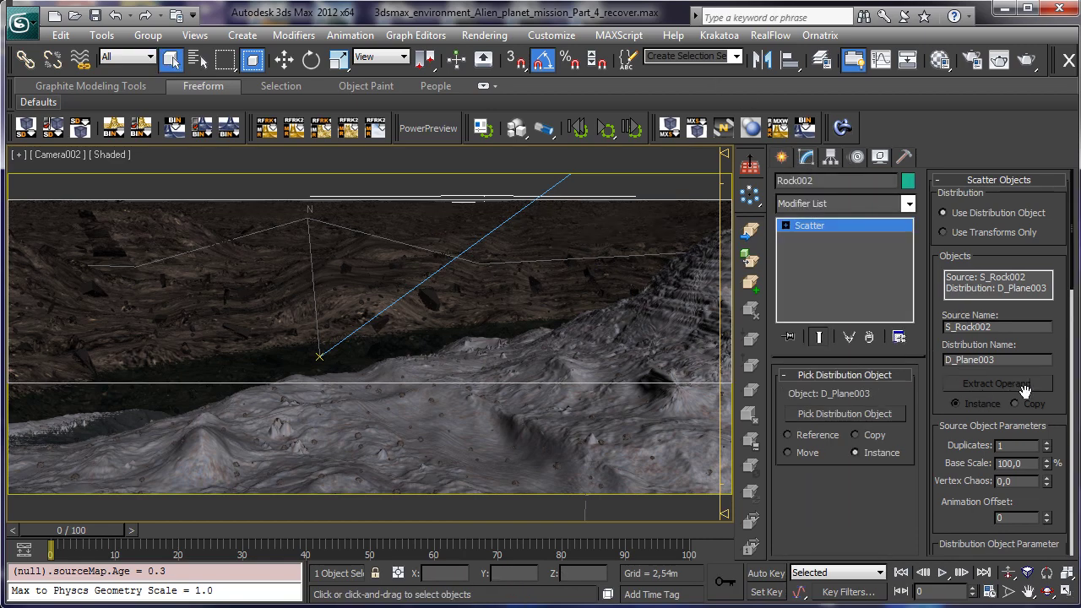
pyautogui.moveTo(1018, 446); pyautogui.dragTo(990, 440)
pyautogui.write('200')
pyautogui.press('Return')
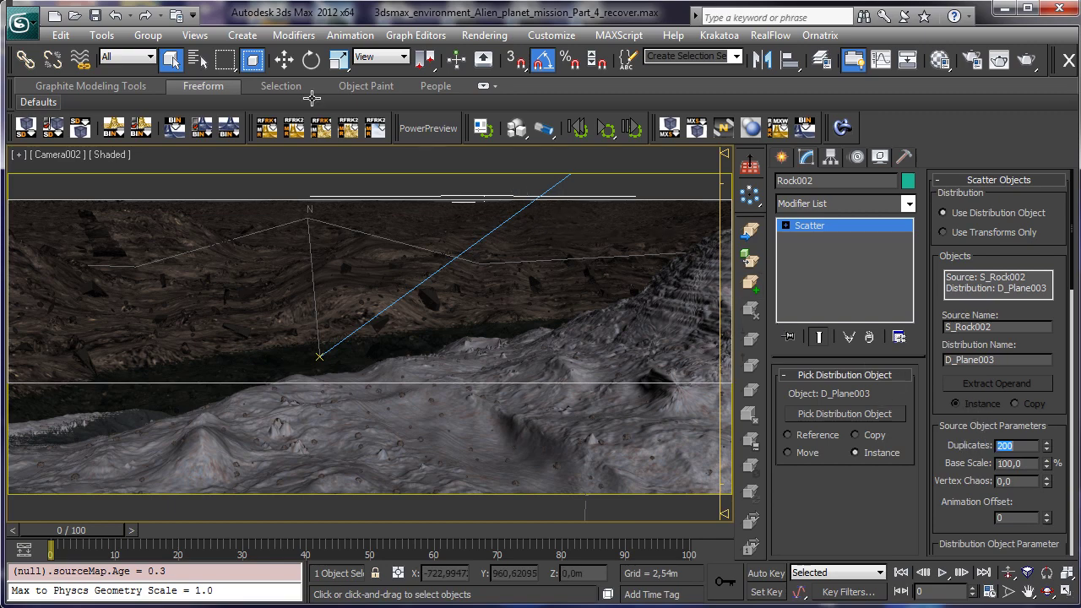
pyautogui.click(61, 35)
pyautogui.moveTo(102, 34)
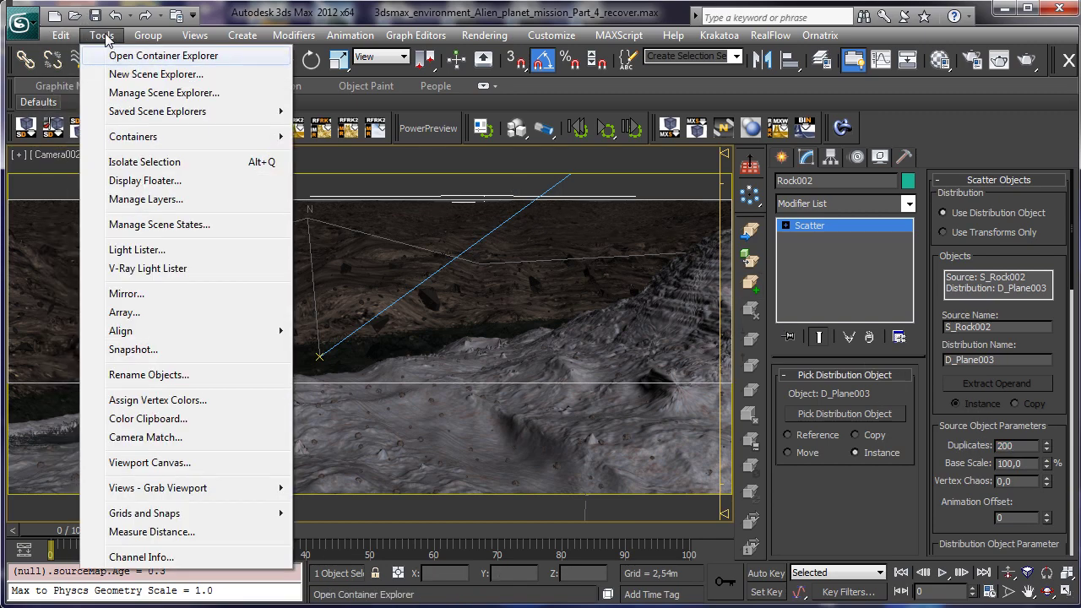
pyautogui.click(139, 163)
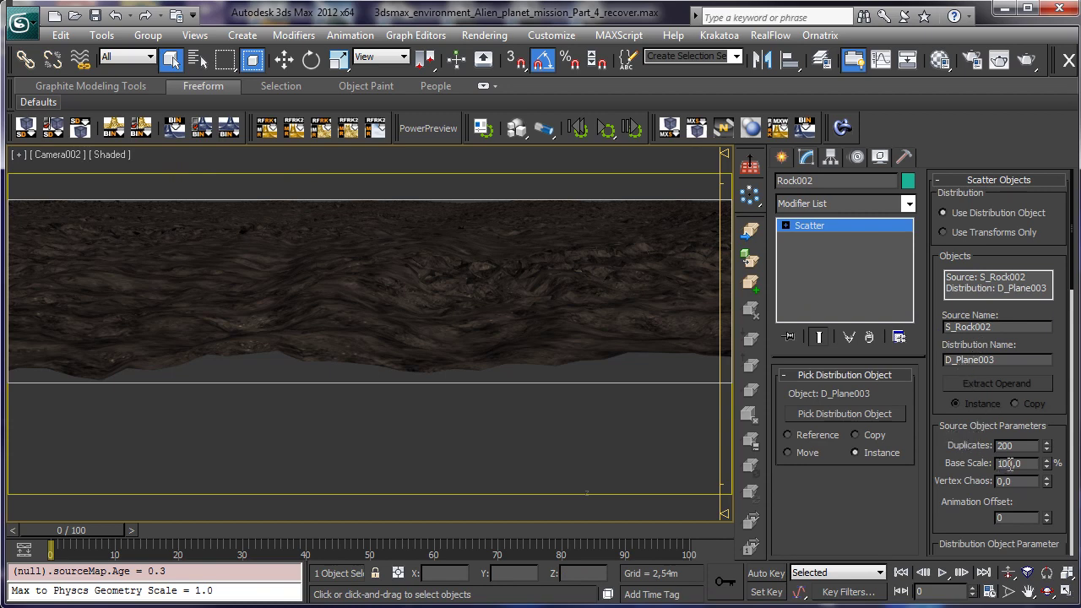
# Step: Raise the Rock002 scatter's duplicates to 600
pyautogui.press('Tab')
pyautogui.doubleClick(1025, 445)
pyautogui.scroll(-8, 1038, 311)
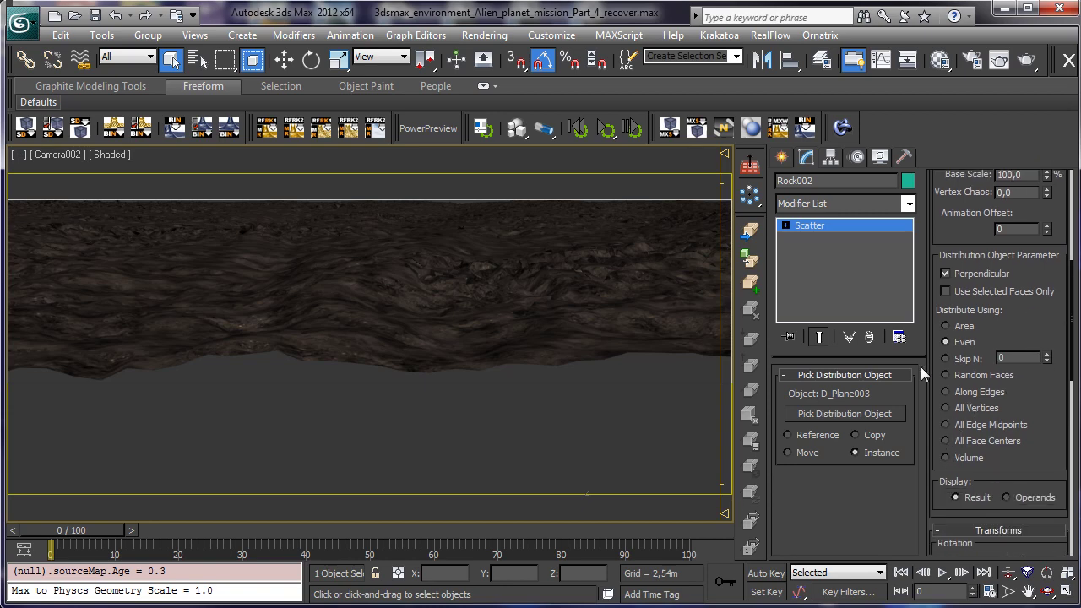
pyautogui.click(785, 226)
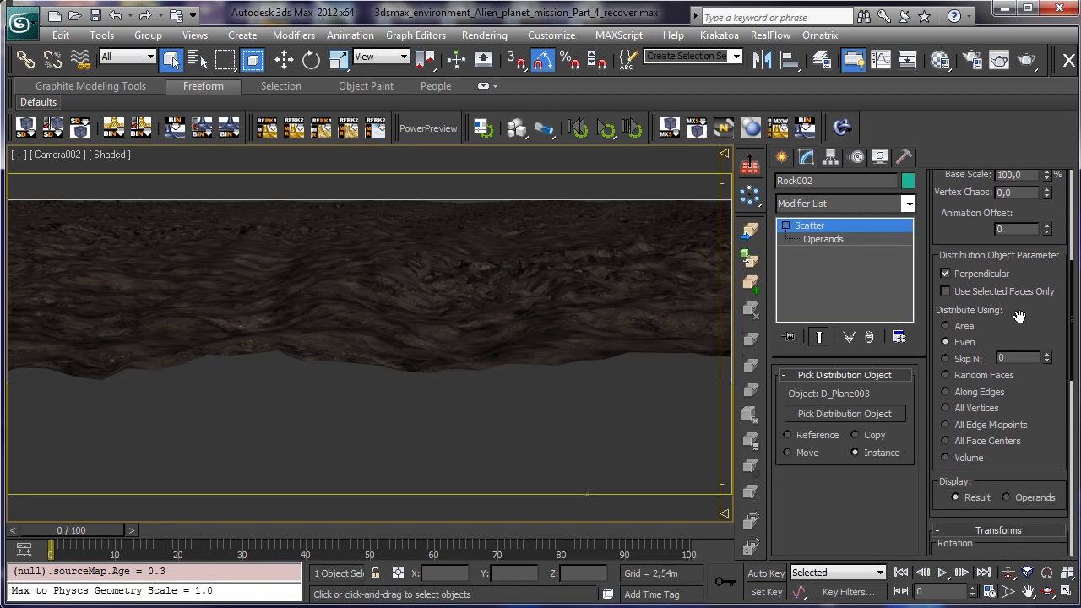
pyautogui.scroll(5, 981, 365)
pyautogui.press('Return')
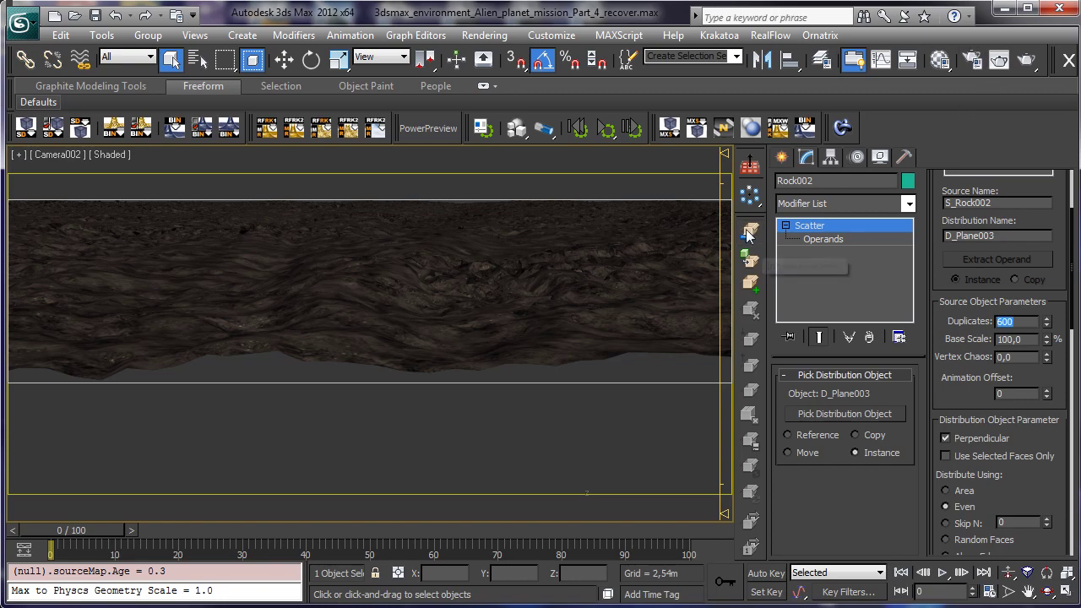
# Step: Inspect the Rock002 scatter over Plane003 from a zoomed-out perspective view, then return to the Camera002 view
pyautogui.click(1048, 594)
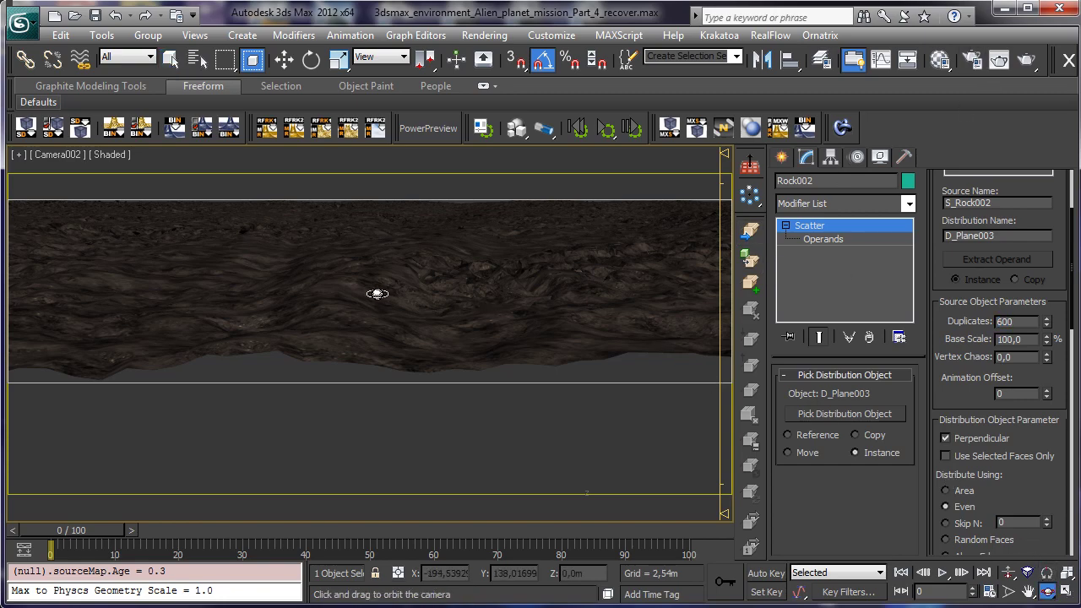
pyautogui.click(64, 156)
pyautogui.click(126, 218)
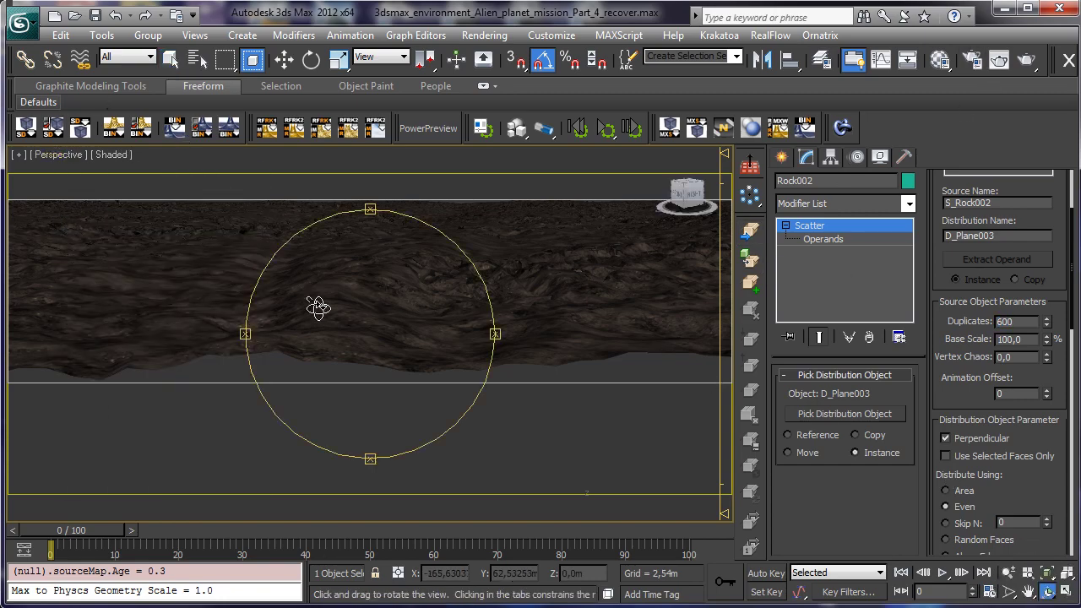
pyautogui.moveTo(314, 307); pyautogui.dragTo(424, 382)
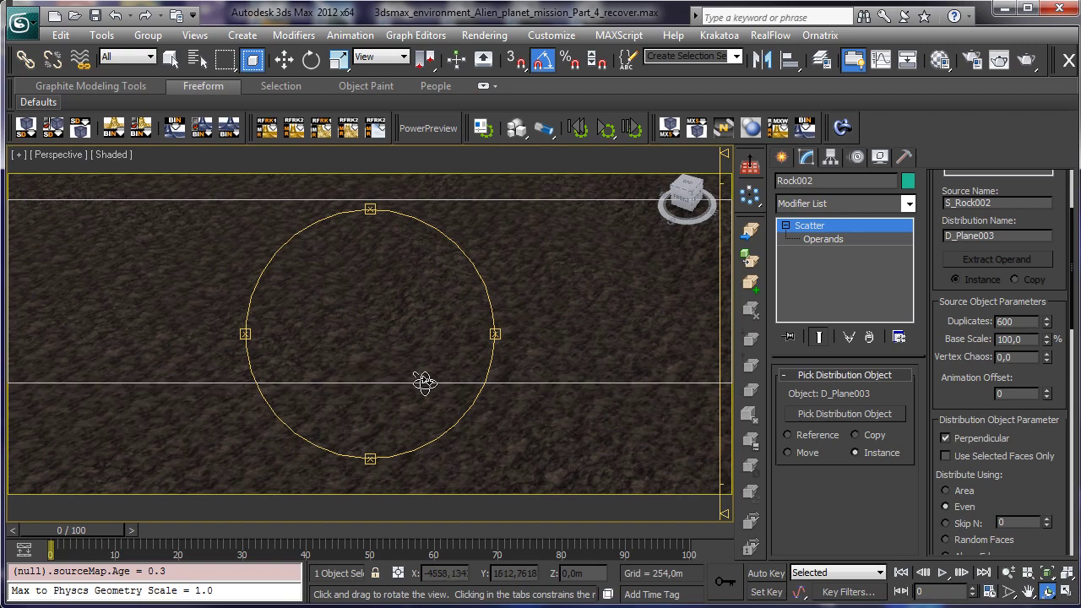
pyautogui.click(1008, 573)
pyautogui.moveTo(407, 329); pyautogui.dragTo(568, 574)
pyautogui.moveTo(453, 337); pyautogui.dragTo(431, 516)
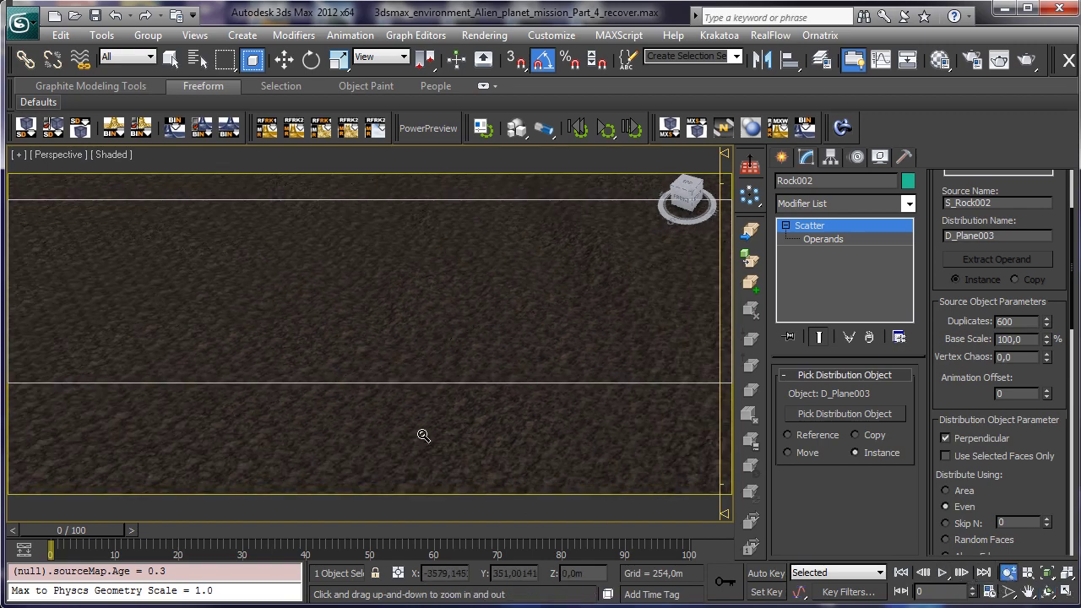
pyautogui.moveTo(454, 362); pyautogui.dragTo(397, 558)
pyautogui.moveTo(487, 323)
pyautogui.mouseDown()
pyautogui.moveTo(471, 512)
pyautogui.moveTo(457, 460)
pyautogui.moveTo(480, 204)
pyautogui.moveTo(496, 315)
pyautogui.mouseUp()
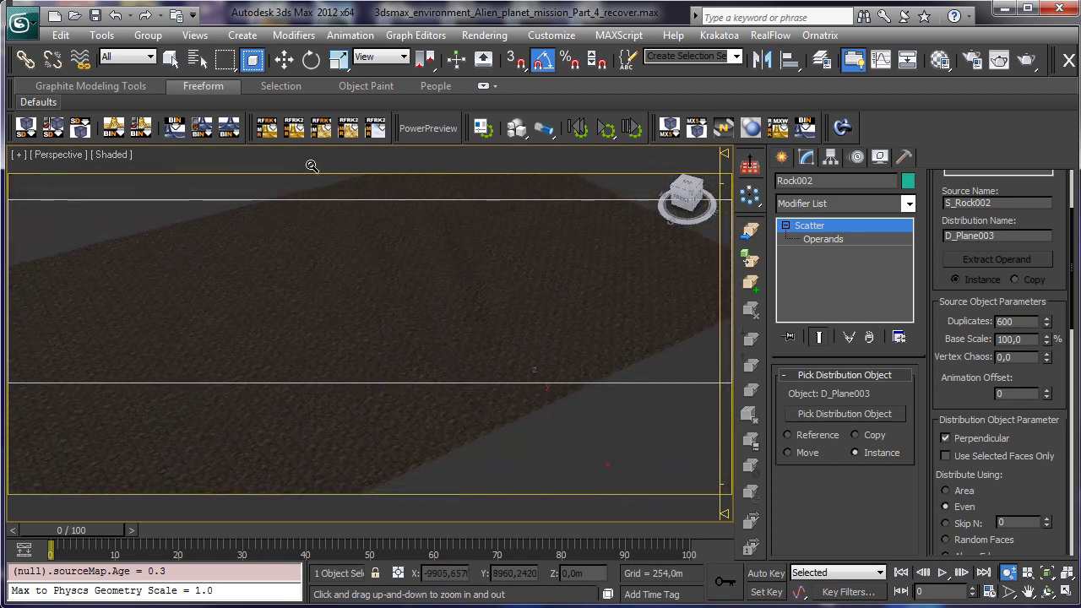
pyautogui.click(53, 159)
pyautogui.moveTo(106, 177)
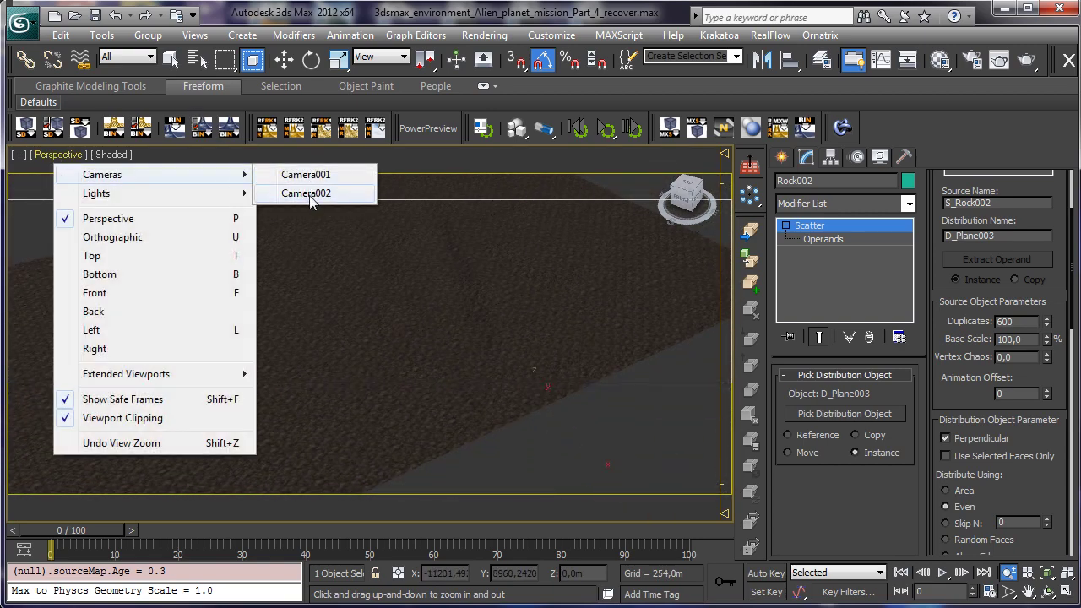
pyautogui.click(308, 193)
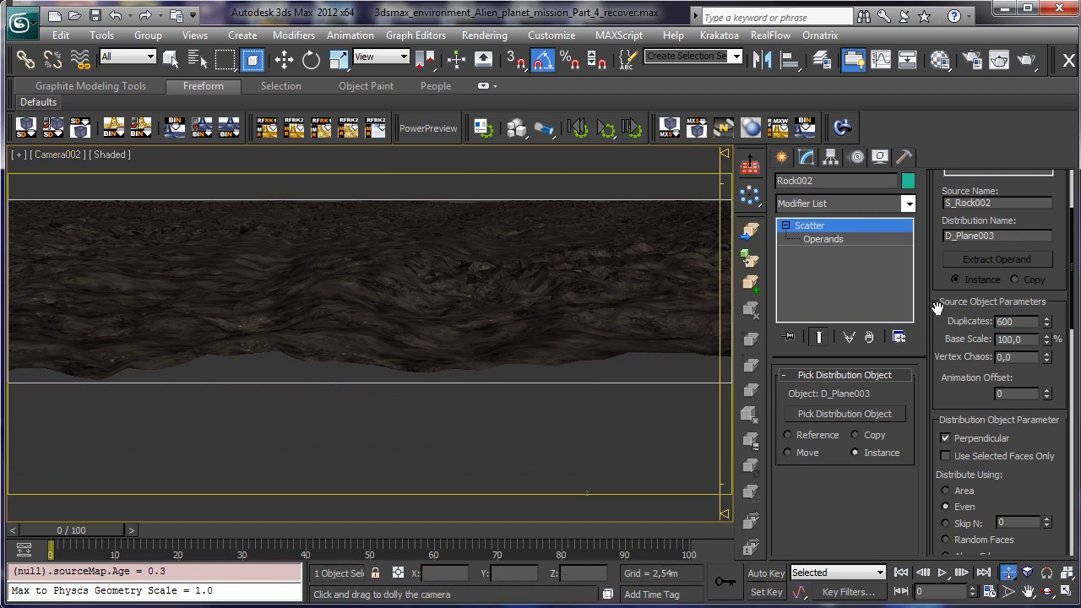
pyautogui.doubleClick(1030, 339)
pyautogui.hotkey('ctrl', 'z')
pyautogui.click(810, 240)
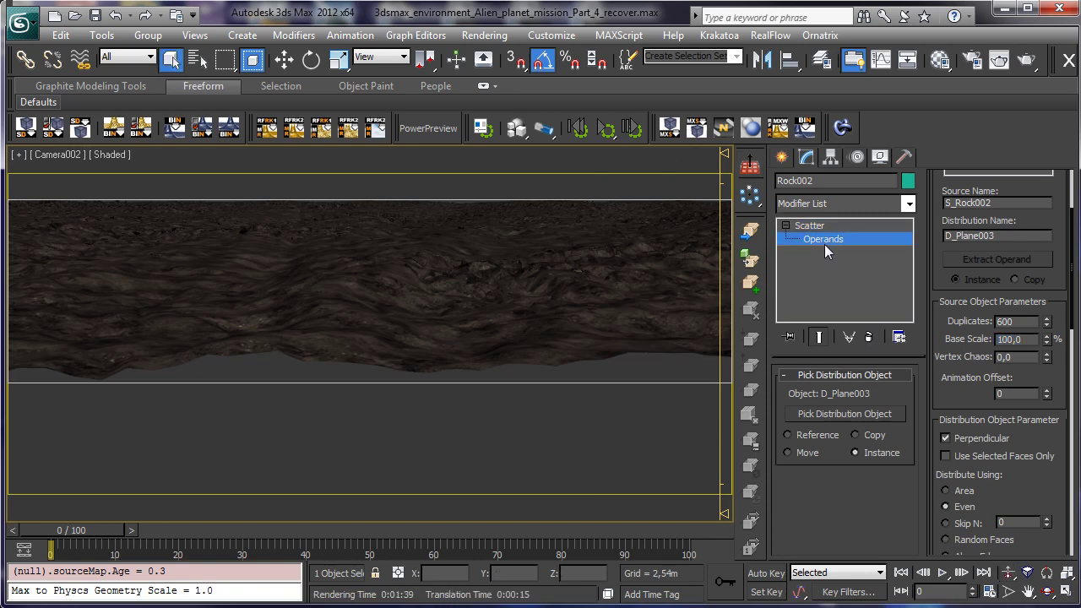
pyautogui.click(811, 226)
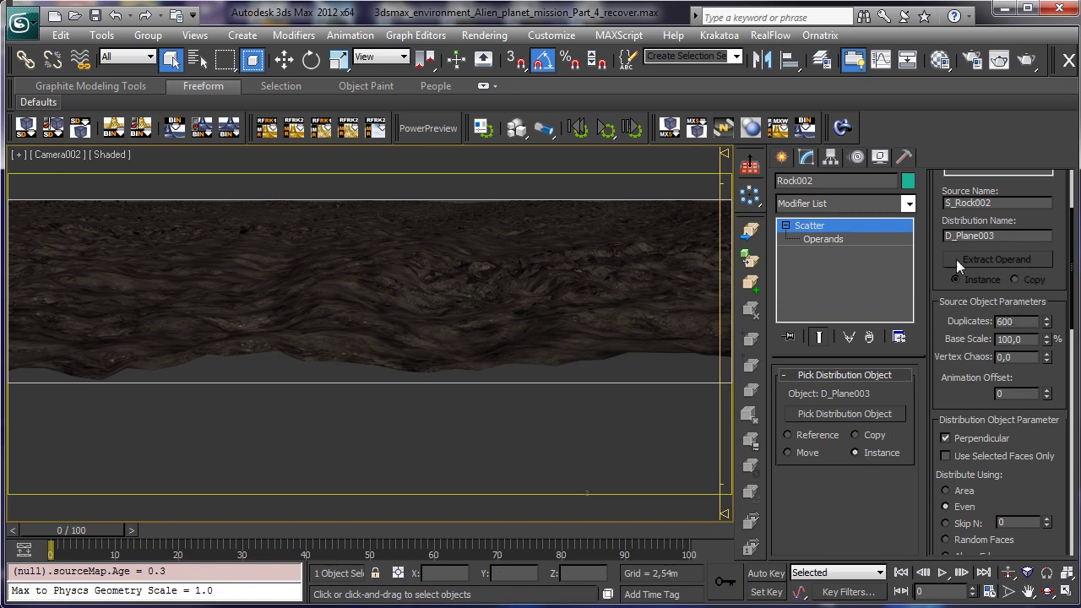
# Step: Render the Camera002 region, put the render window away, and switch the Rock002 scatter's distribution method to Area
pyautogui.click(1018, 72)
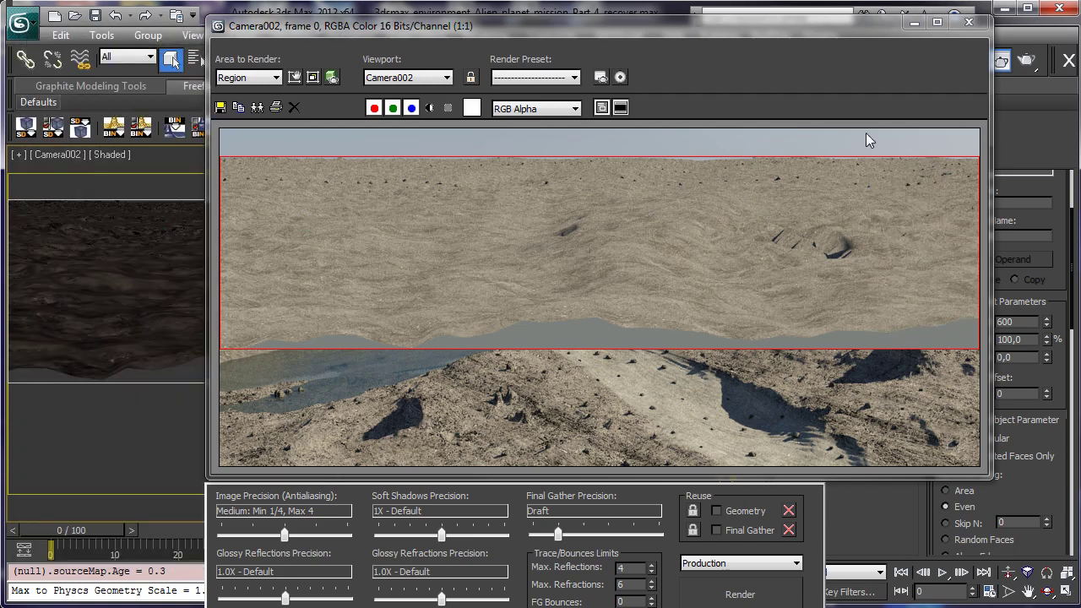
pyautogui.click(915, 22)
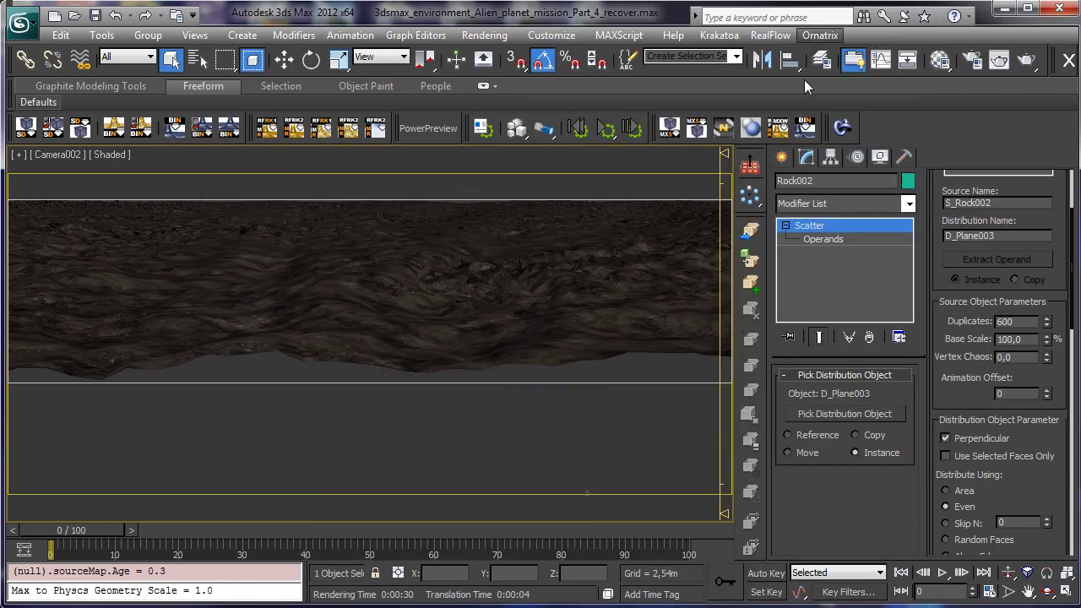
pyautogui.scroll(-5, 967, 406)
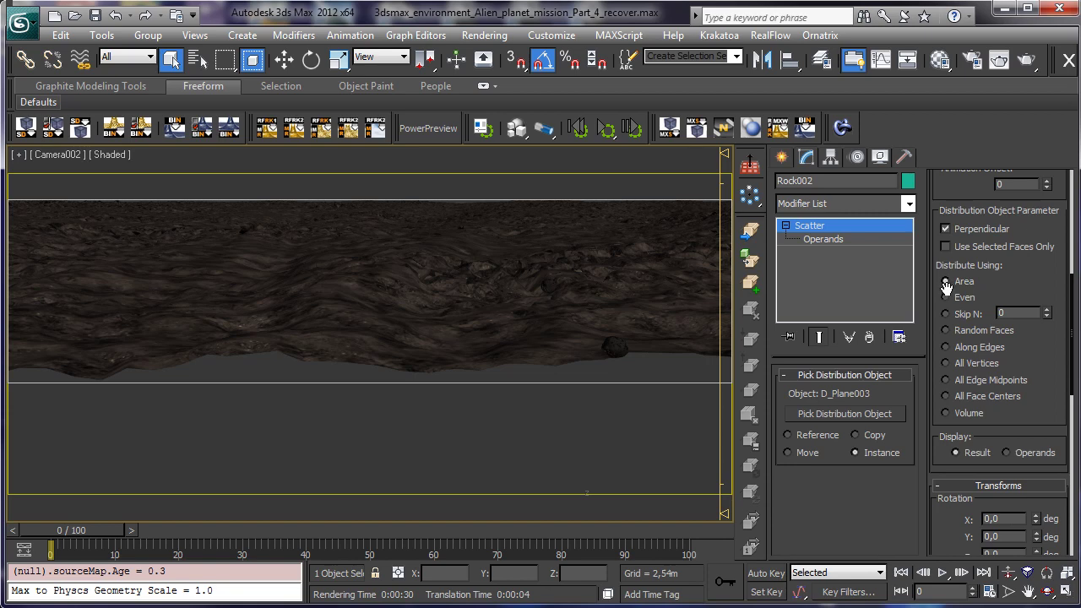
pyautogui.scroll(3, 1007, 255)
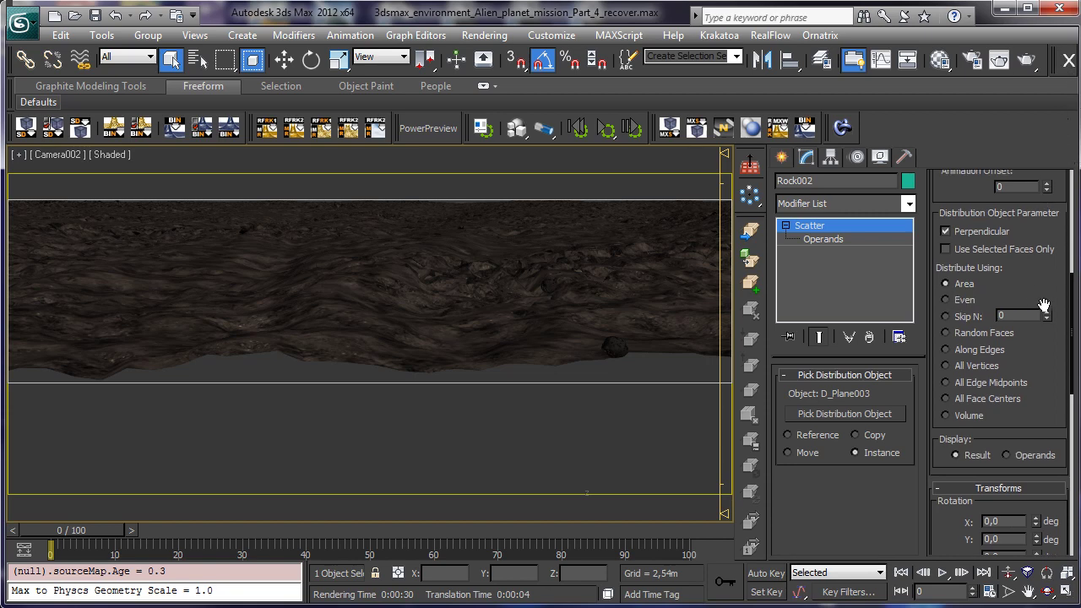
# Step: Set the Rock002 scatter's duplicates to 1500 and render the Camera002 region to check the rock density
pyautogui.scroll(1, 1052, 226)
pyautogui.click(1017, 341)
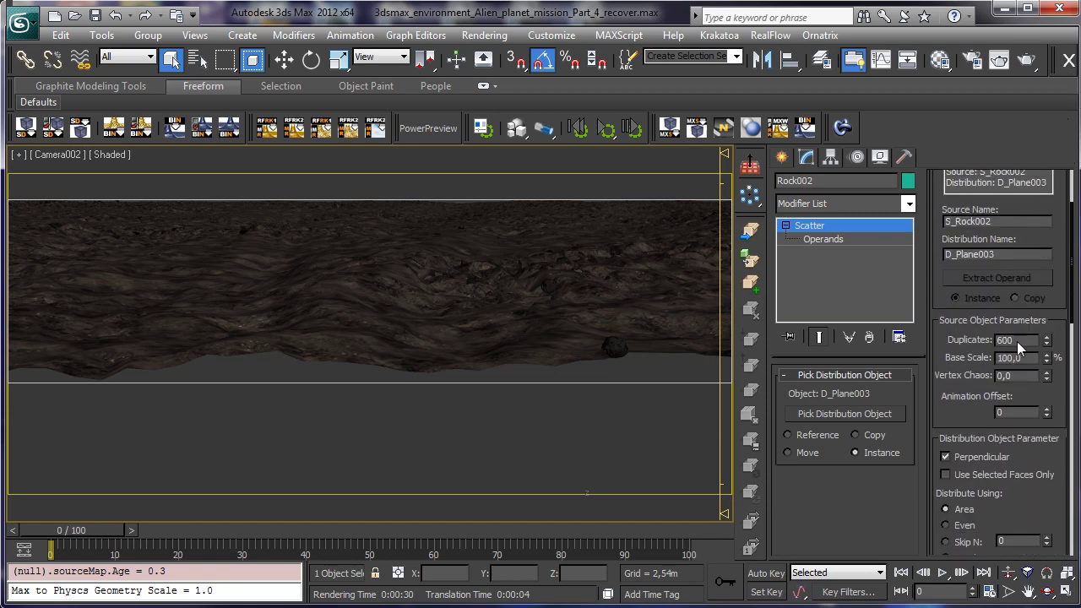
pyautogui.write('1500')
pyautogui.press('Return')
pyautogui.click(1026, 57)
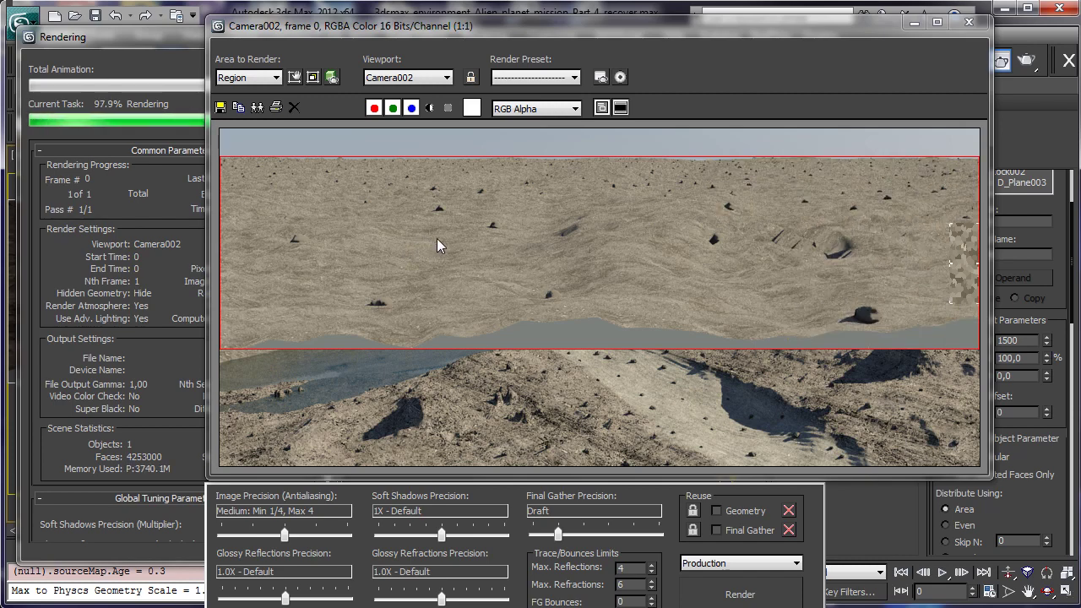
pyautogui.click(969, 22)
# Step: Set the Rock002 scatter's transform scaling to 25% on X, Y and Z
pyautogui.scroll(-5, 990, 404)
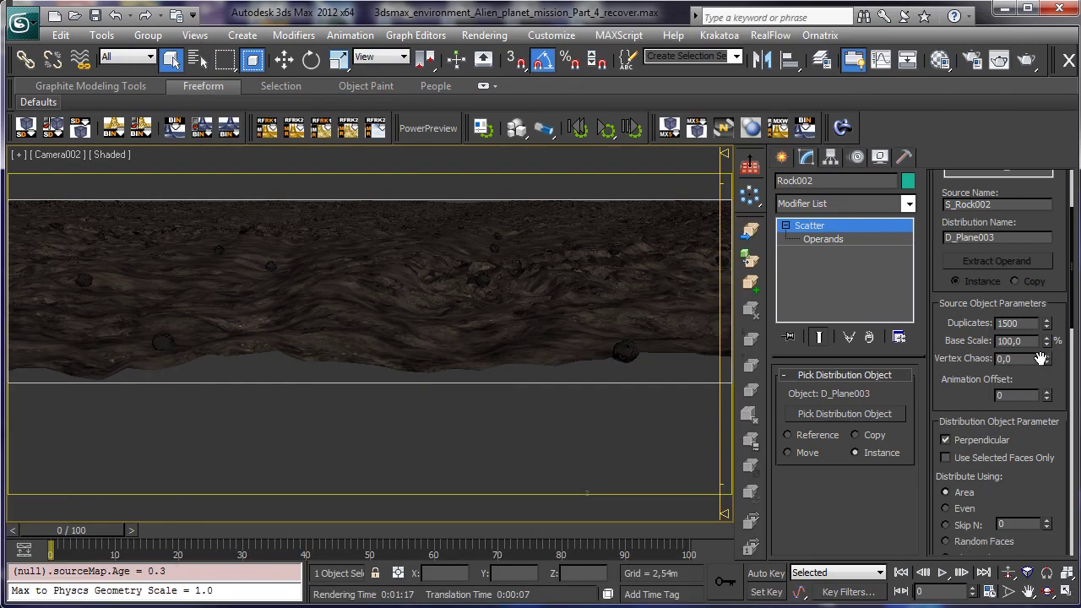
pyautogui.scroll(-3, 990, 404)
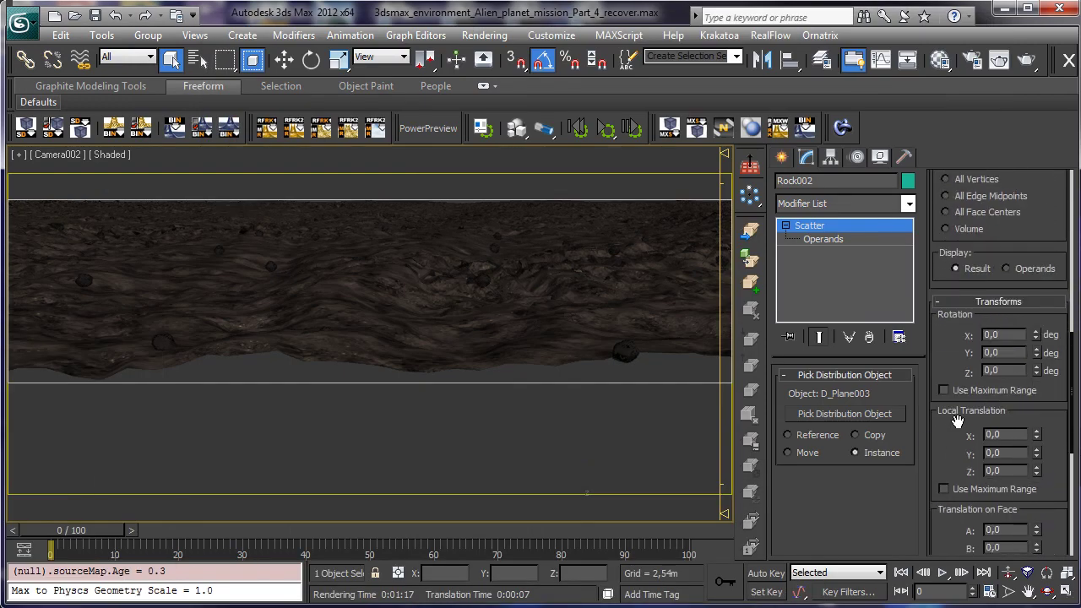
pyautogui.click(1020, 436)
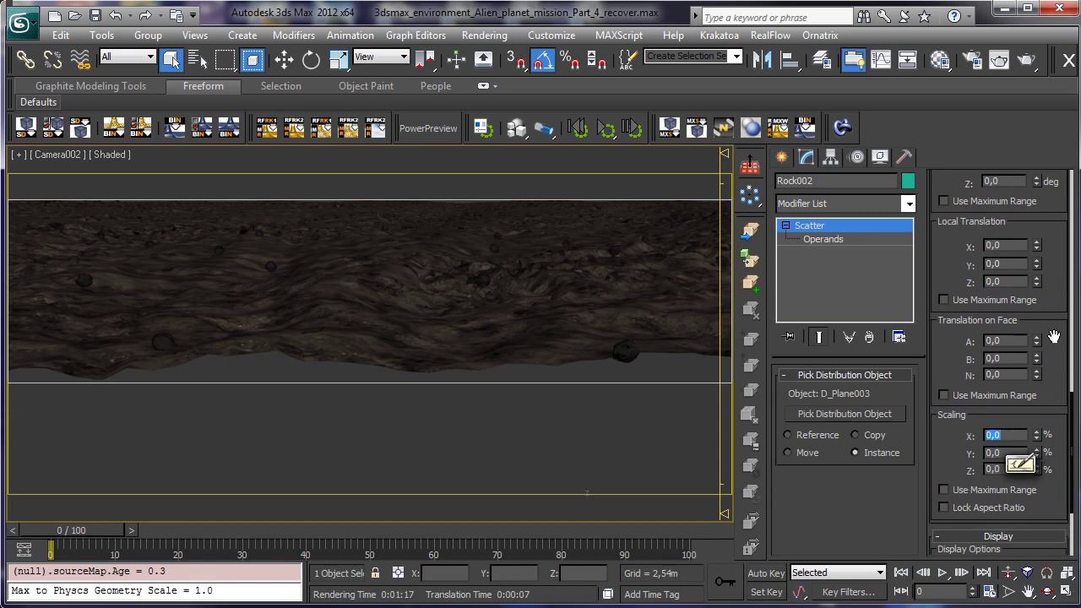
pyautogui.write('25')
pyautogui.press('Tab')
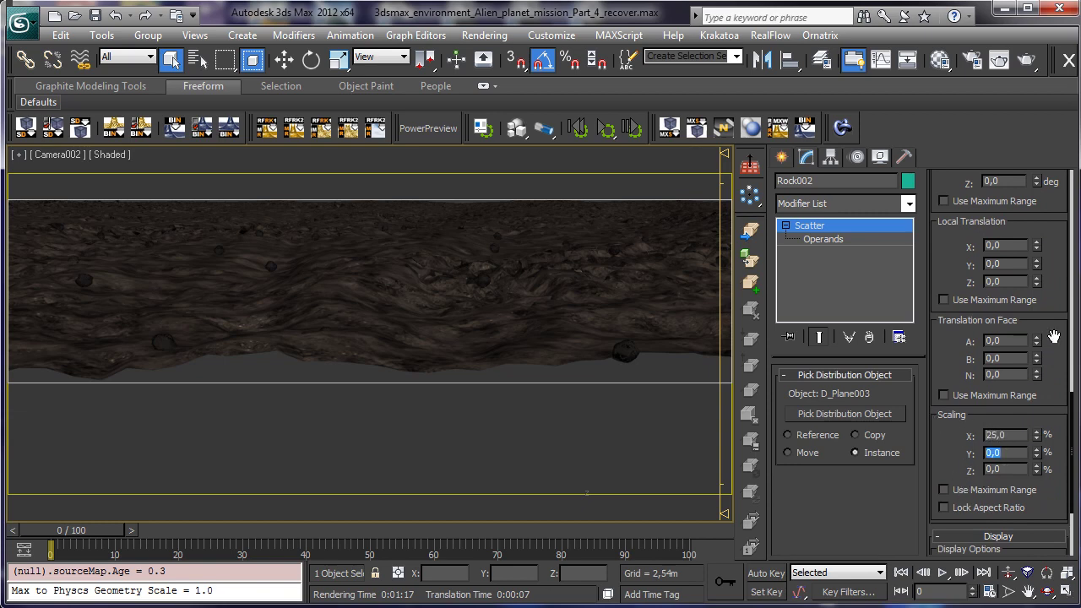
pyautogui.write('25')
pyautogui.press('Tab')
pyautogui.write('25')
pyautogui.press('Tab')
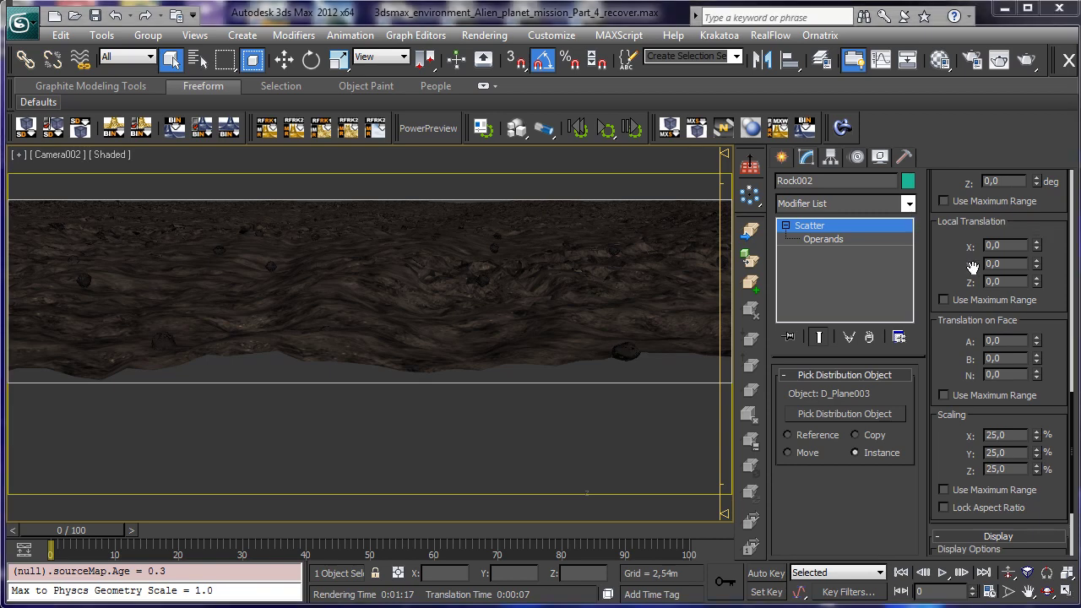
# Step: Set the Rock002 scatter's transform rotation to 360 degrees on X, Y and Z
pyautogui.scroll(4, 1023, 221)
pyautogui.doubleClick(1012, 287)
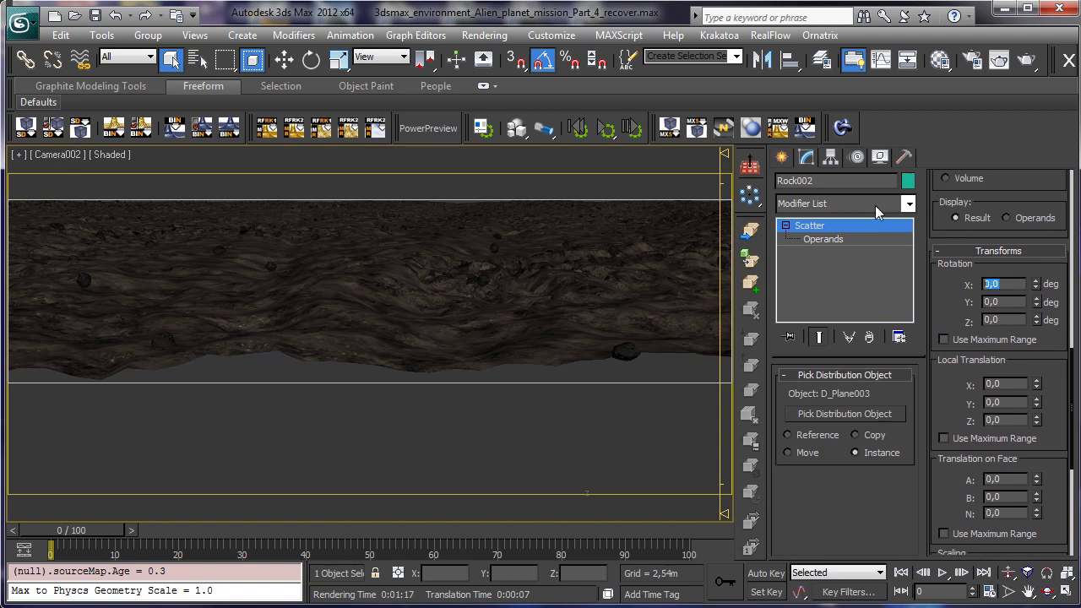
pyautogui.write('360')
pyautogui.press('Tab')
pyautogui.write('36')
pyautogui.press('Tab')
pyautogui.write('360')
pyautogui.press('Return')
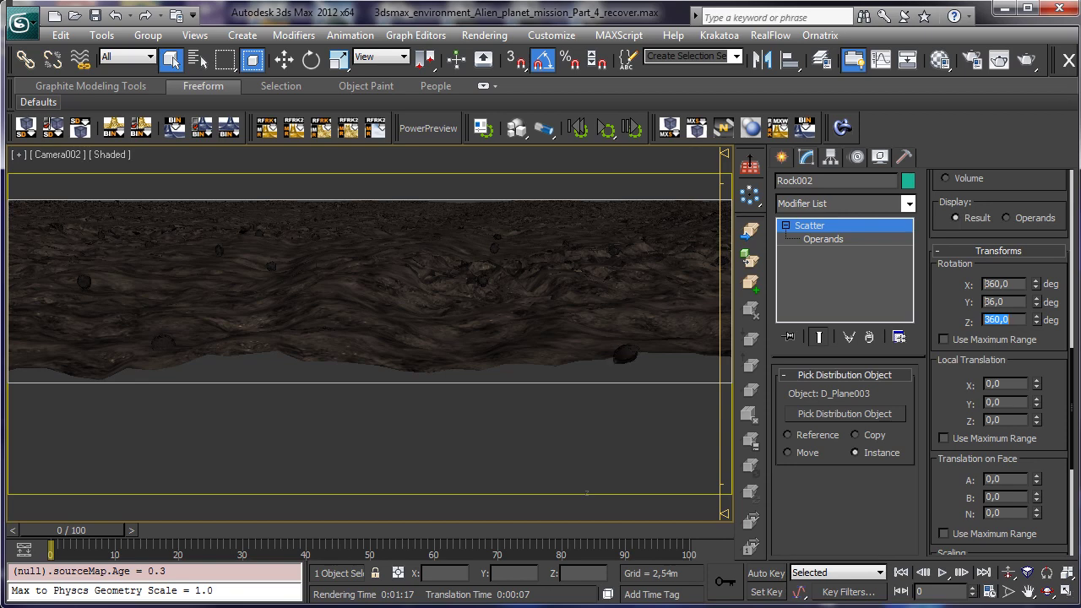
pyautogui.hotkey('shift', 'Tab')
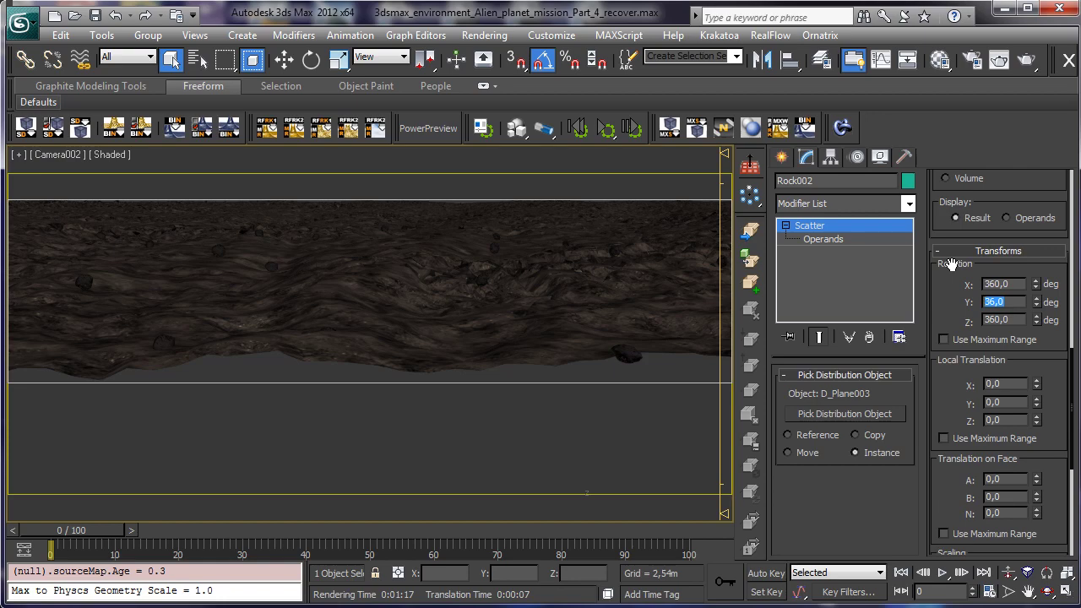
pyautogui.write('360')
pyautogui.press('Return')
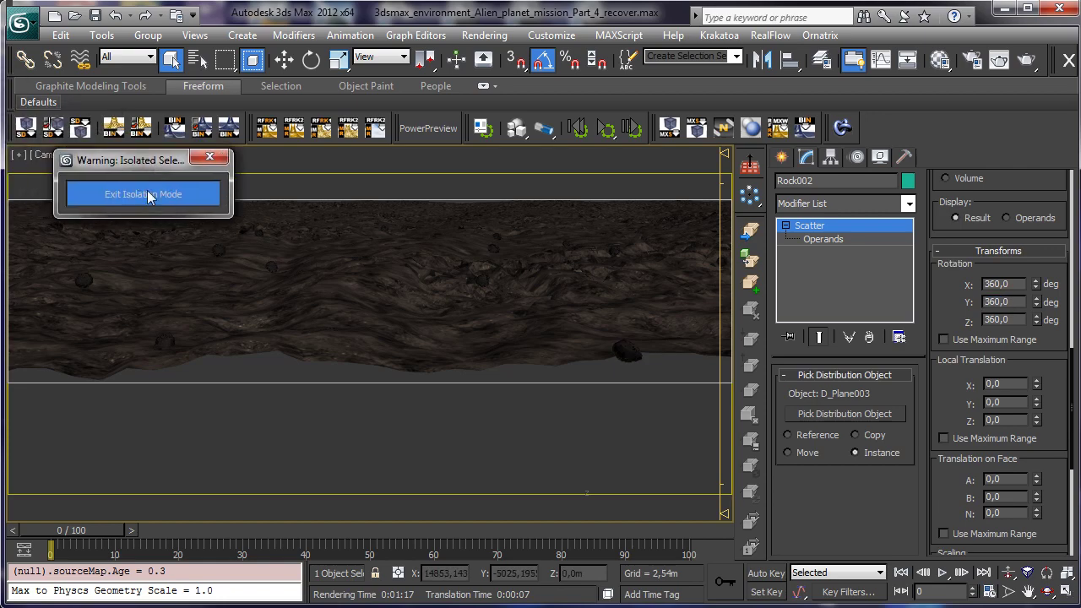
# Step: Exit isolation mode so the whole scene is shown and save the scene file
pyautogui.click(148, 193)
pyautogui.click(95, 15)
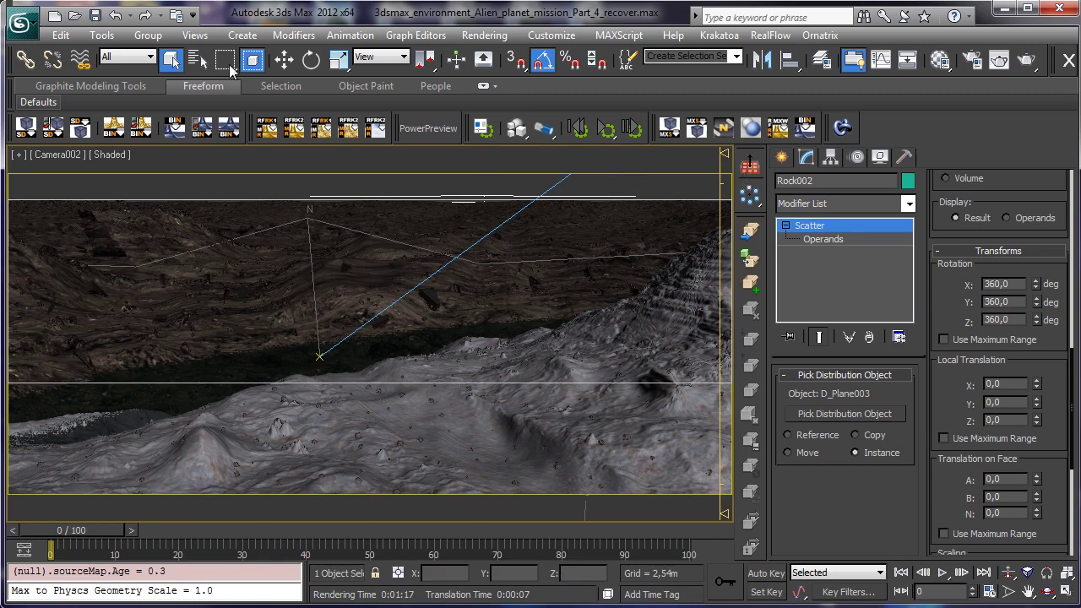
# Step: Select Daylight001, set its mr Sky aerial perspective visibility distance to about 950, and start rendering the Camera002 view
pyautogui.click(198, 59)
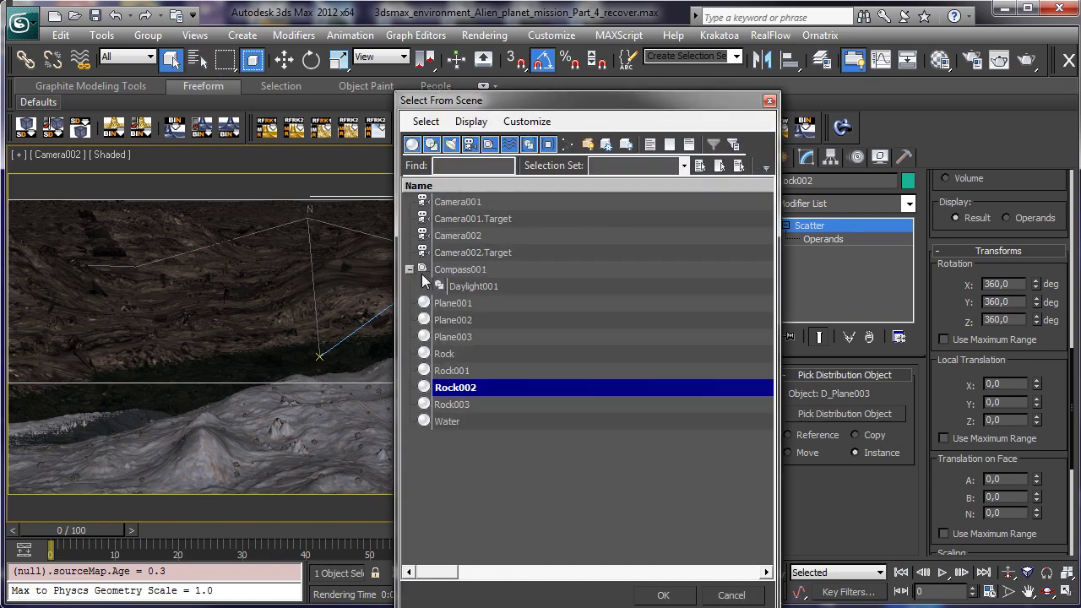
pyautogui.doubleClick(458, 287)
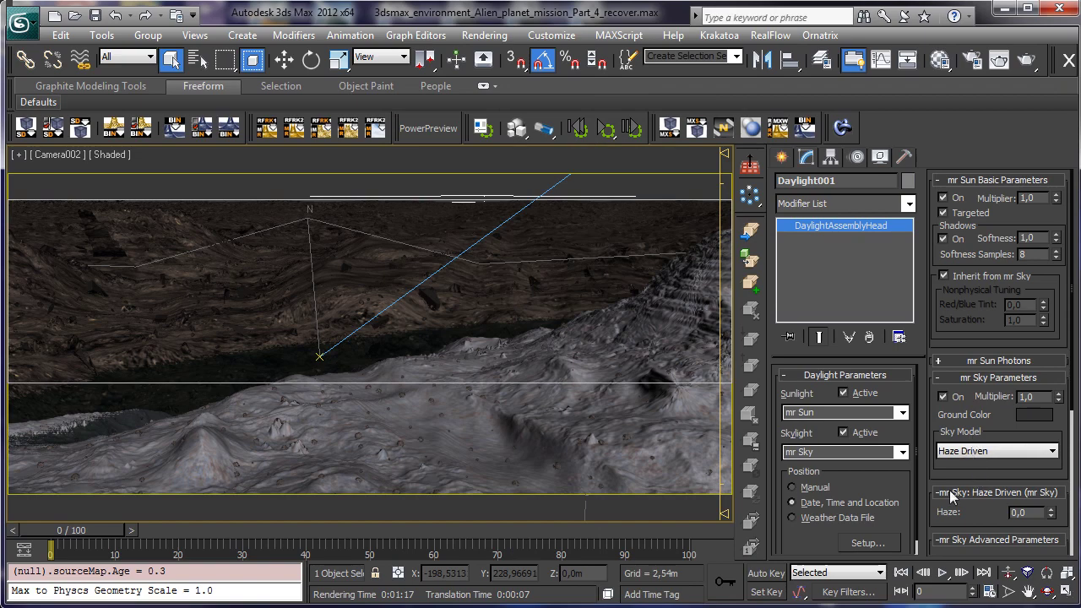
pyautogui.scroll(-3, 983, 430)
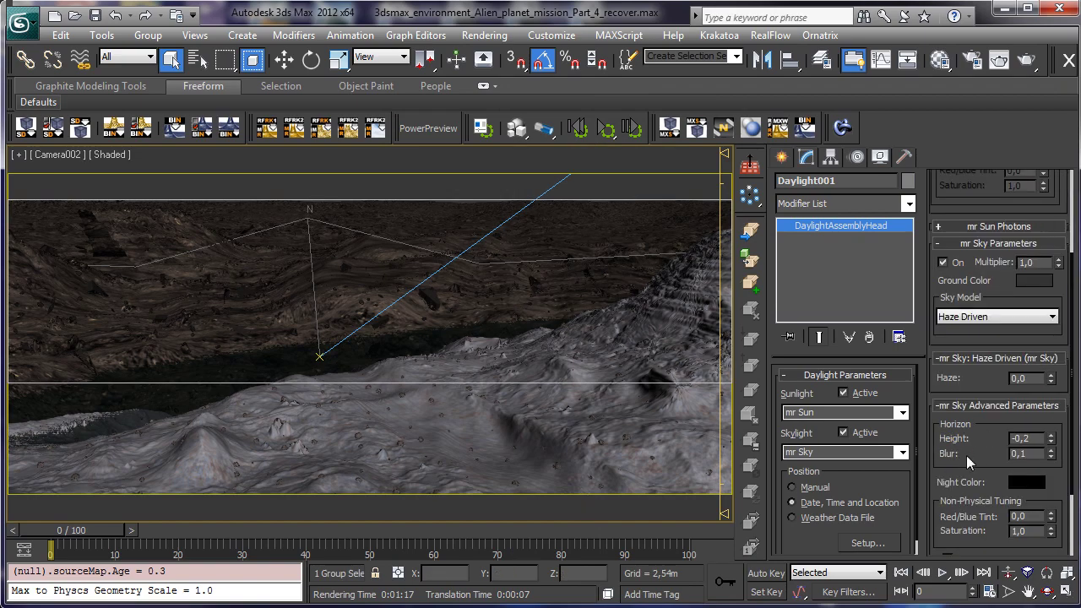
pyautogui.scroll(-2, 968, 461)
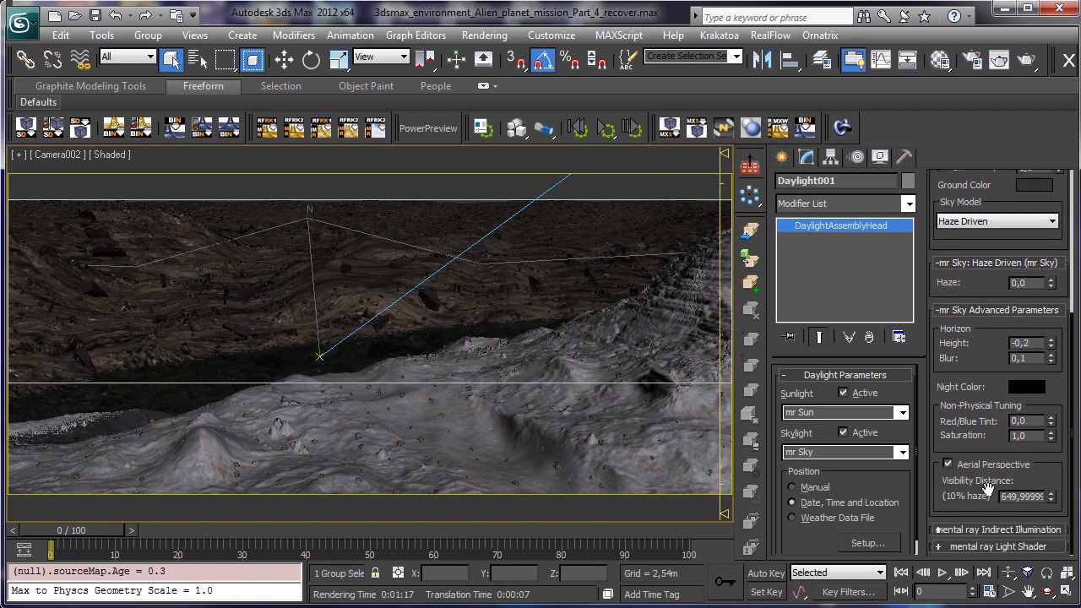
pyautogui.click(1006, 497)
pyautogui.press('BackSpace')
pyautogui.write('9')
pyautogui.press('Return')
pyautogui.click(631, 136)
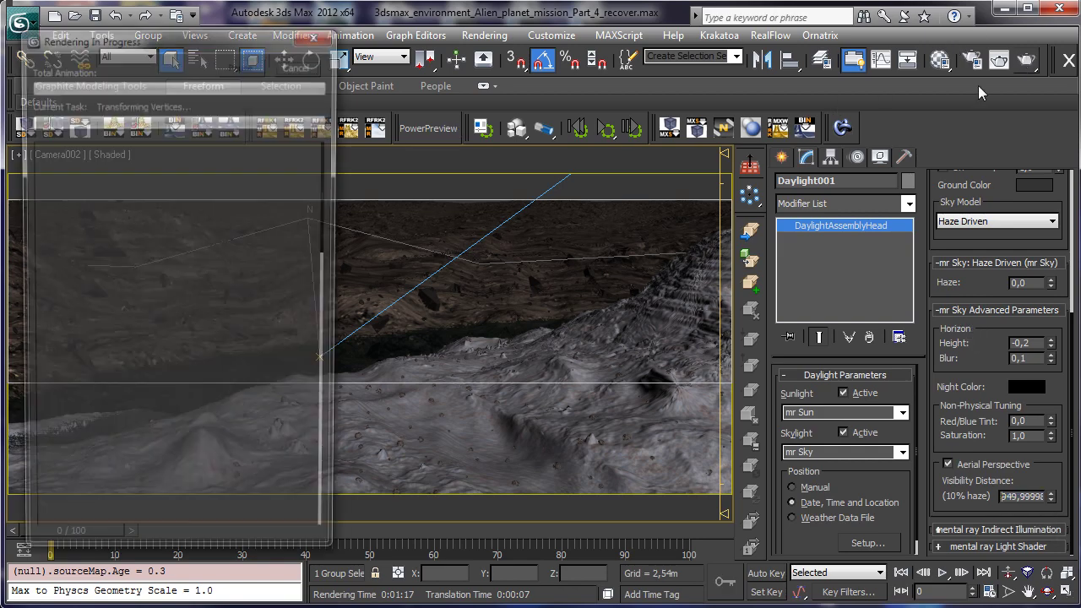